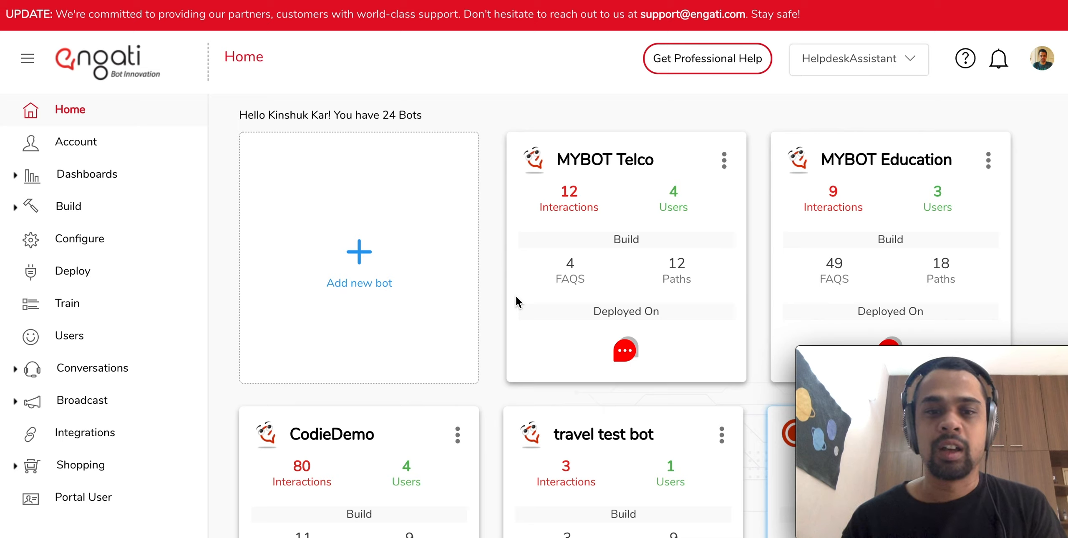
Step: Start a new bot named "Test Chatbot" with the description "A chatbot for testing"
{"action": "scroll", "coordinate": [516, 295], "scroll_direction": "down", "scroll_amount": 1}
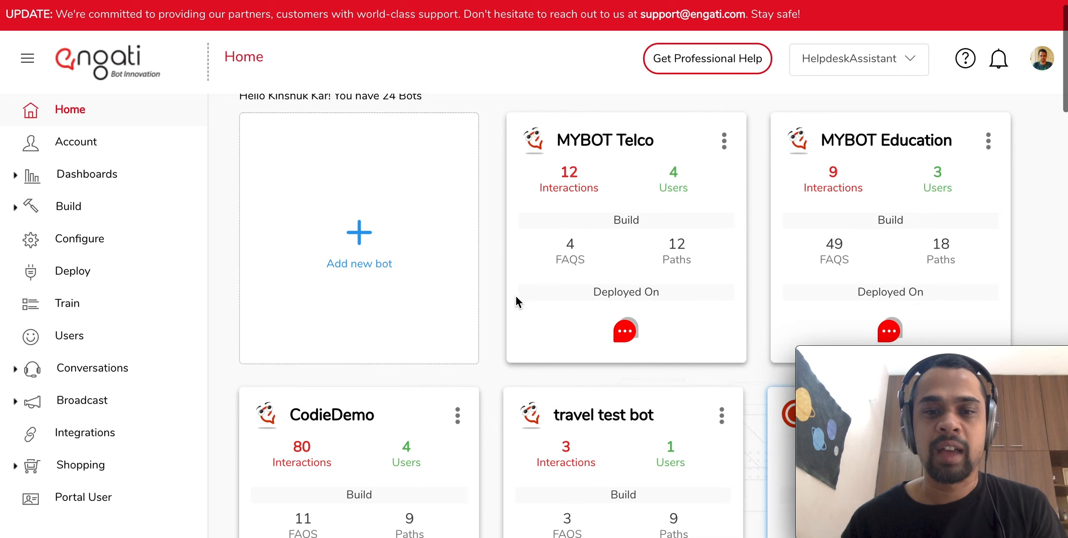
{"action": "scroll", "coordinate": [516, 295], "scroll_direction": "up", "scroll_amount": 1}
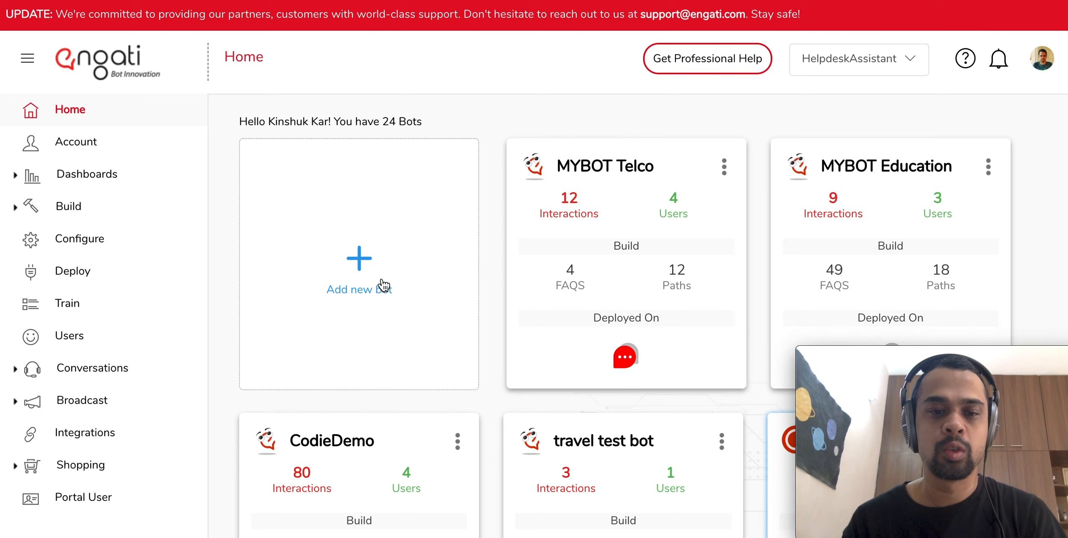
{"action": "left_click", "coordinate": [361, 265]}
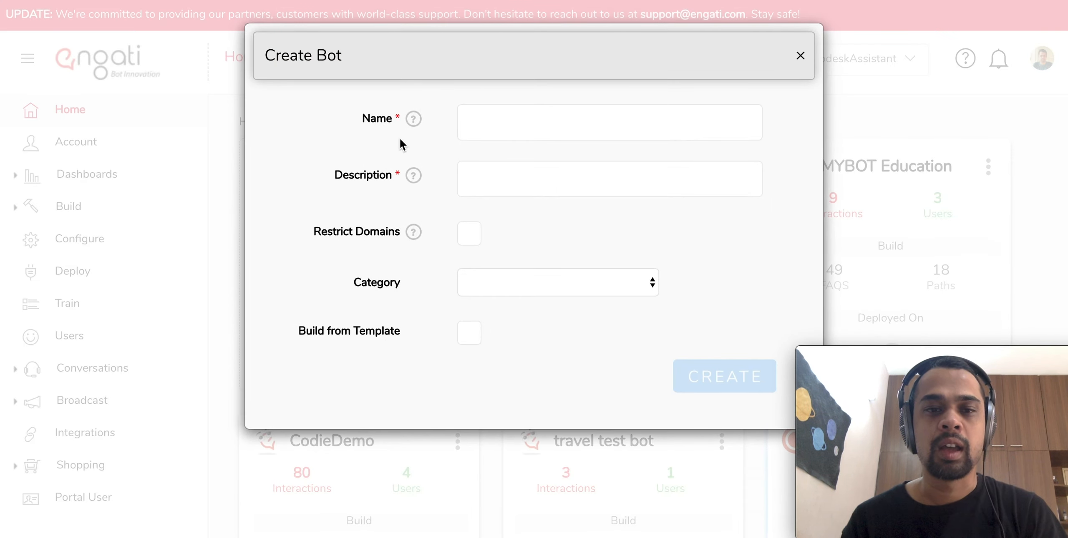
{"action": "left_click", "coordinate": [465, 120]}
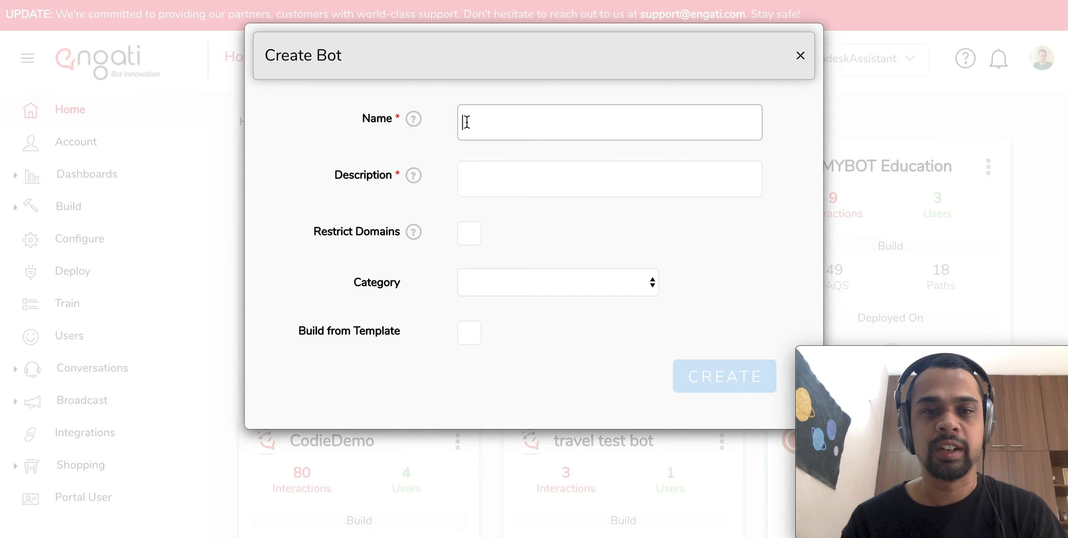
{"action": "type", "text": "Test C"}
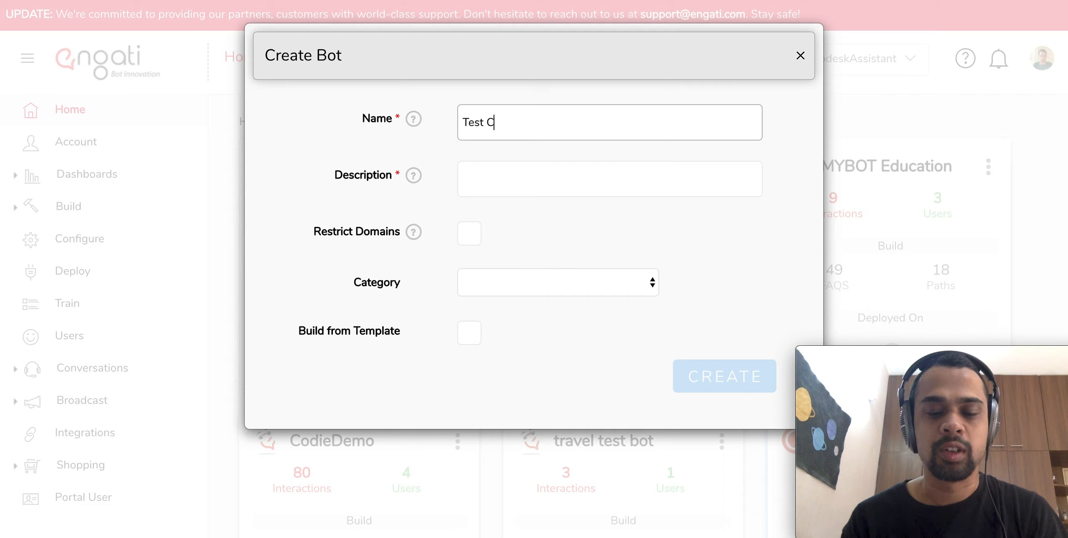
{"action": "type", "text": "hatbot"}
{"action": "key", "text": "Tab"}
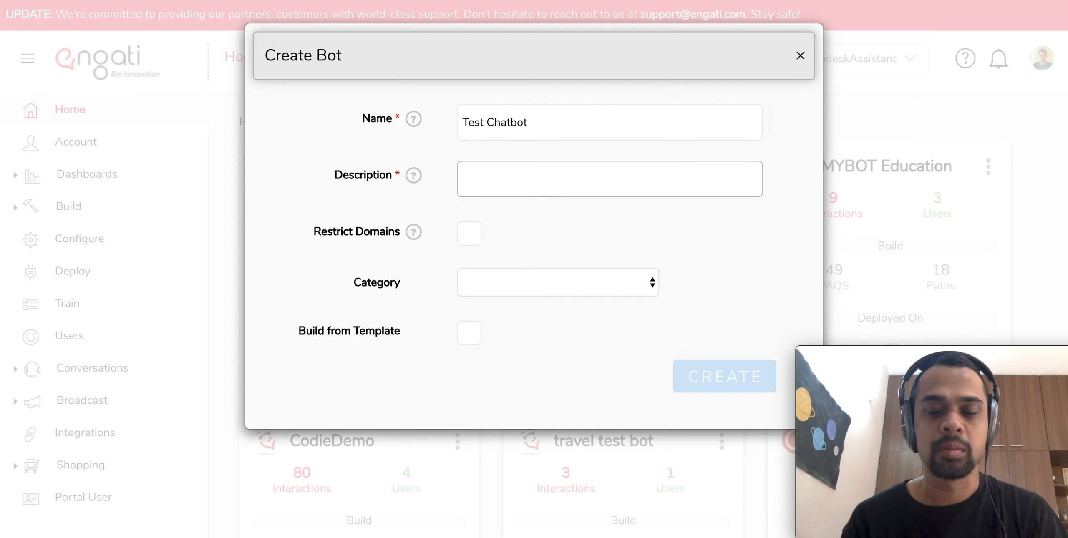
{"action": "type", "text": "A chatbot for"}
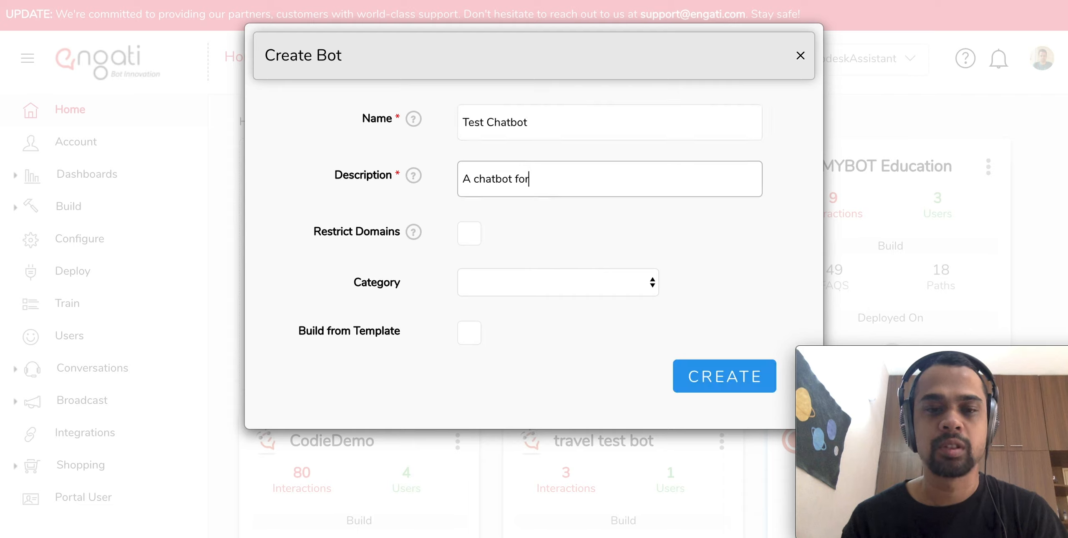
{"action": "type", "text": " testing"}
Step: Set the bot's category to Education and continue to the marketplace to build it from a template
{"action": "left_click", "coordinate": [496, 281]}
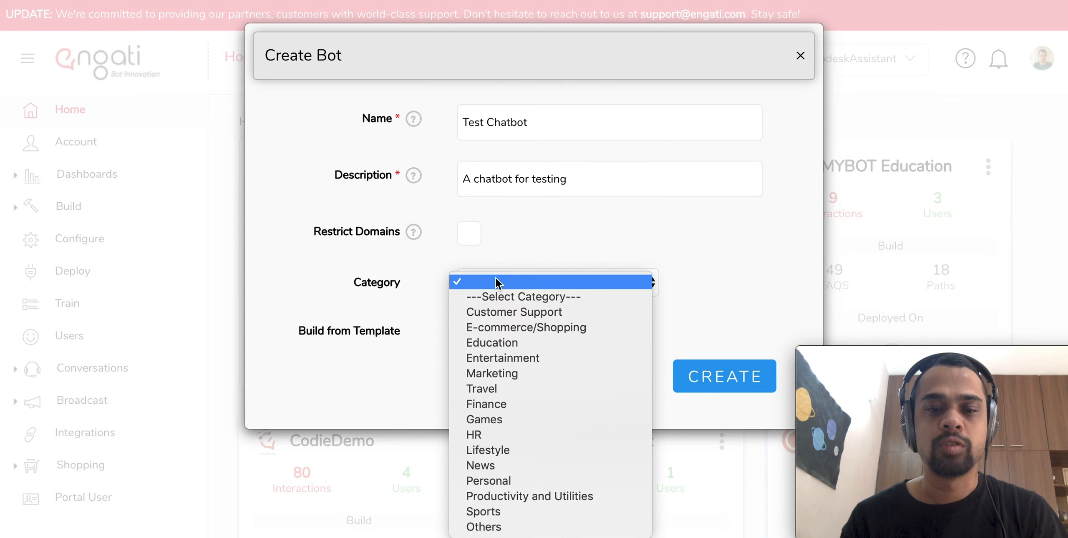
{"action": "left_click", "coordinate": [504, 352]}
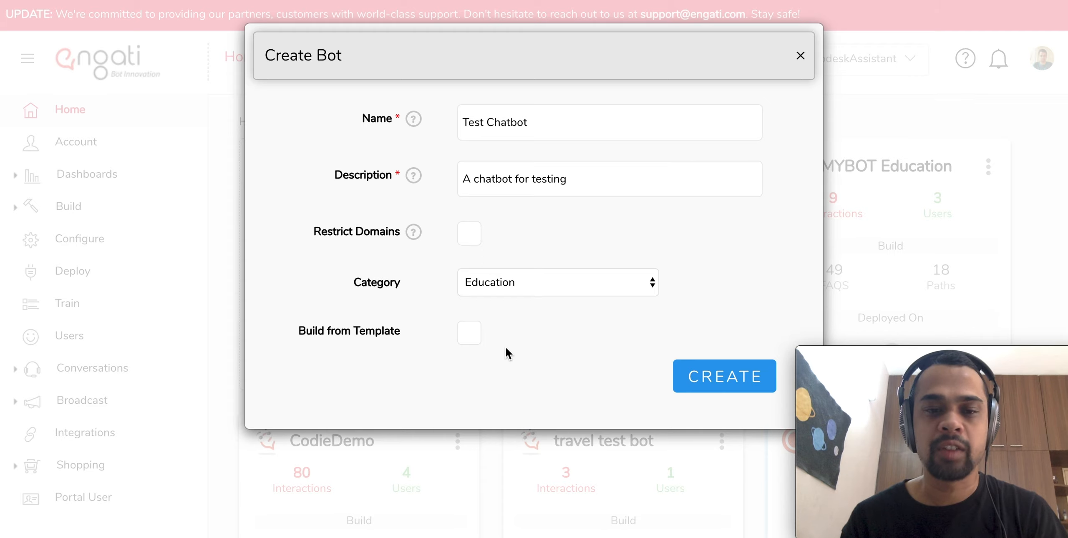
{"action": "left_click", "coordinate": [474, 338]}
{"action": "left_click", "coordinate": [687, 389]}
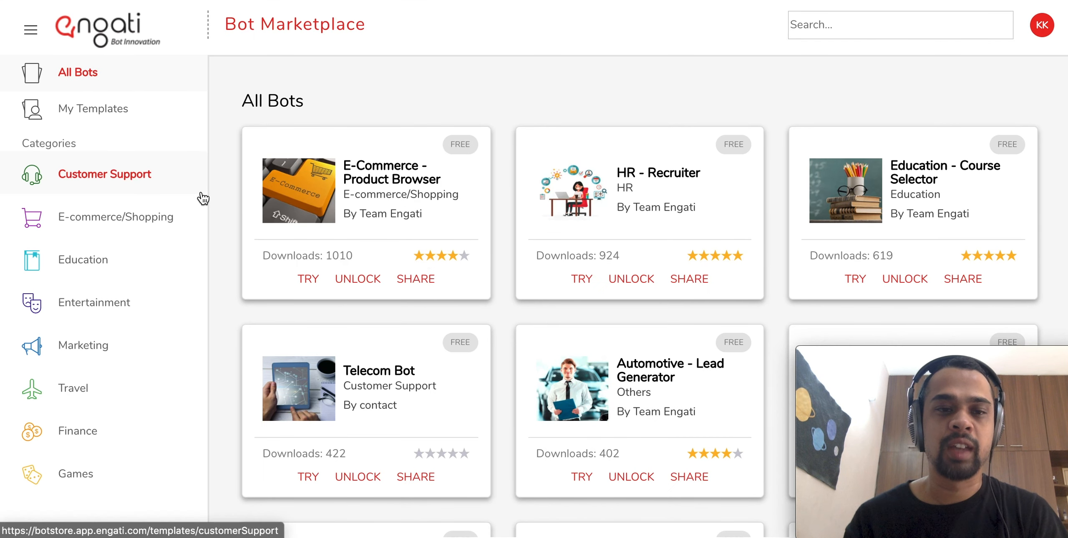
Step: Browse the Marketing and Customer Support chatbot templates in the Bot Marketplace
{"action": "scroll", "coordinate": [202, 198], "scroll_direction": "down", "scroll_amount": 3}
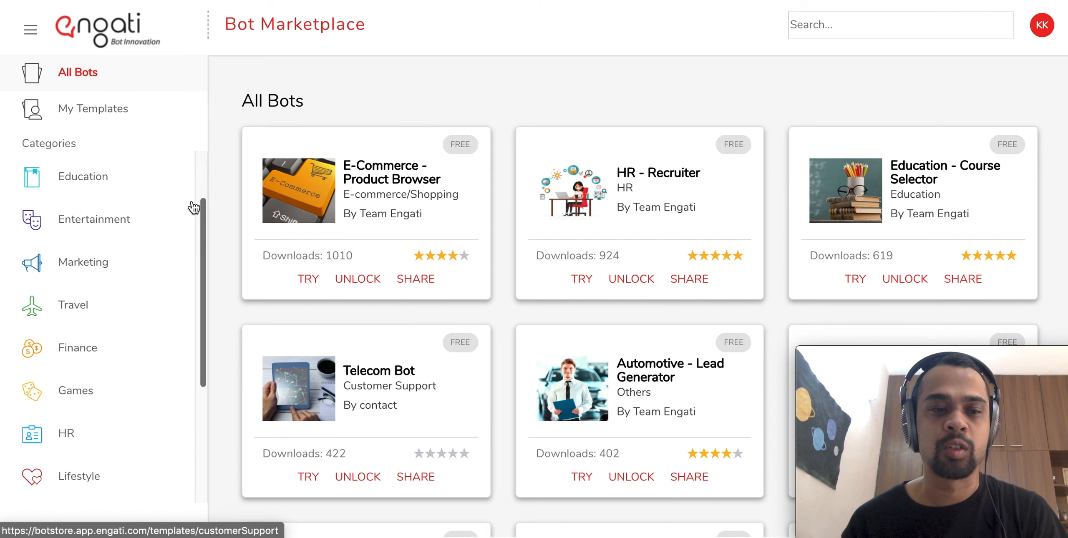
{"action": "left_click", "coordinate": [142, 257]}
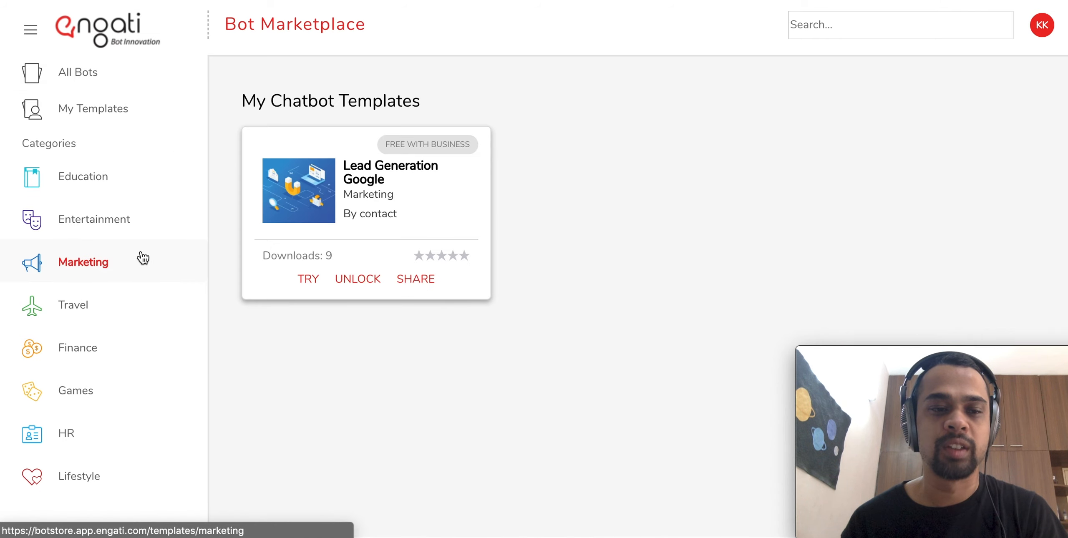
{"action": "scroll", "coordinate": [138, 301], "scroll_direction": "up", "scroll_amount": 3}
{"action": "left_click", "coordinate": [122, 193]}
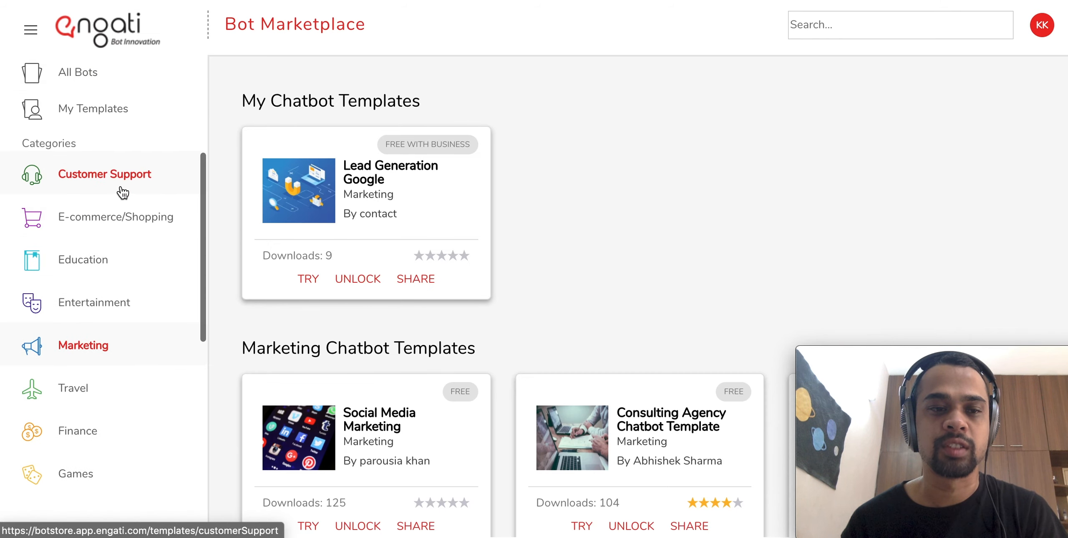
{"action": "mouse_move", "coordinate": [348, 269]}
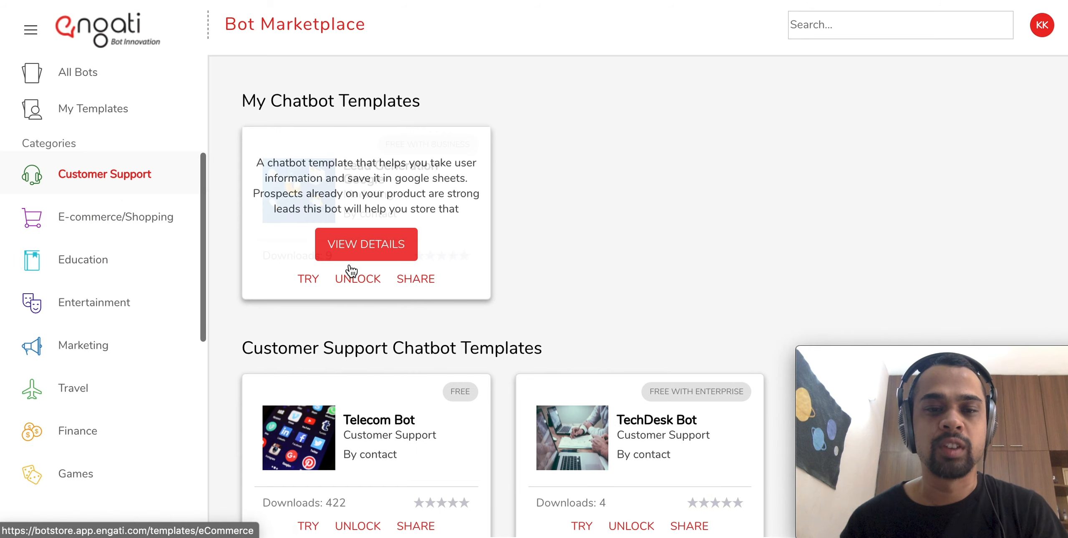
{"action": "scroll", "coordinate": [349, 270], "scroll_direction": "down", "scroll_amount": 1}
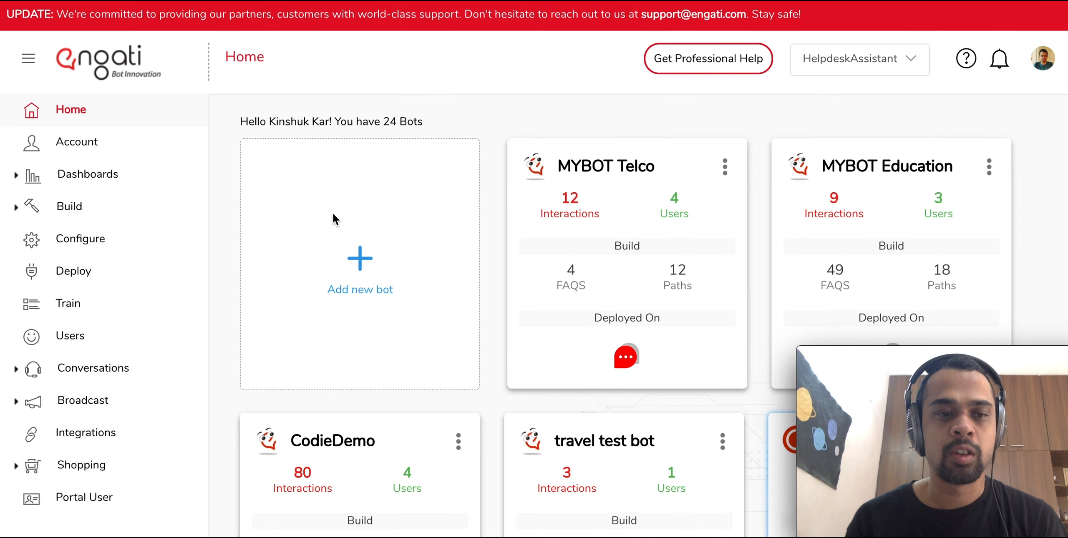
Step: Open the bot's deployment page and look through all the available channels, from Facebook Messenger to Mobile
{"action": "left_click", "coordinate": [246, 214]}
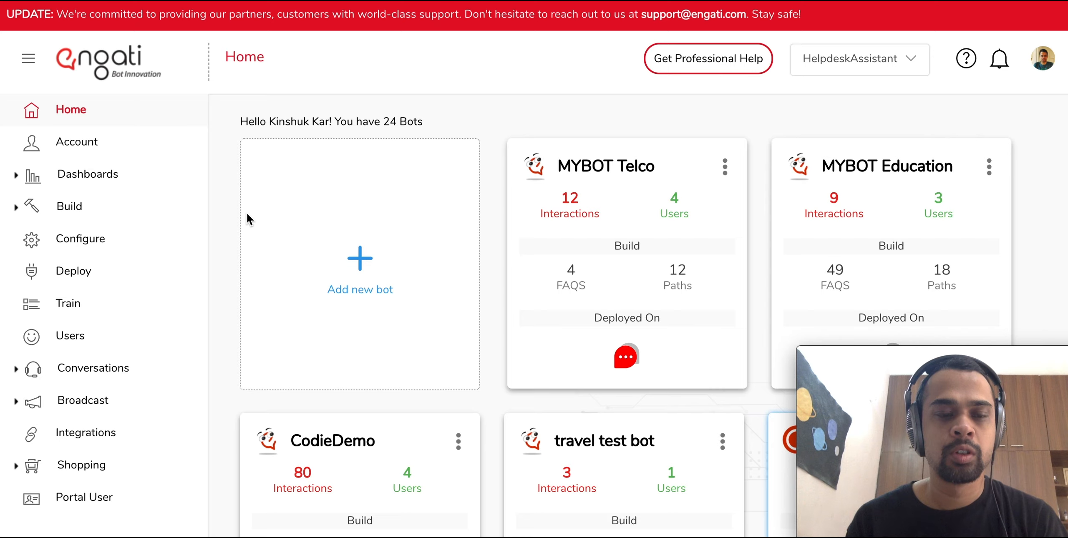
{"action": "left_click", "coordinate": [156, 271]}
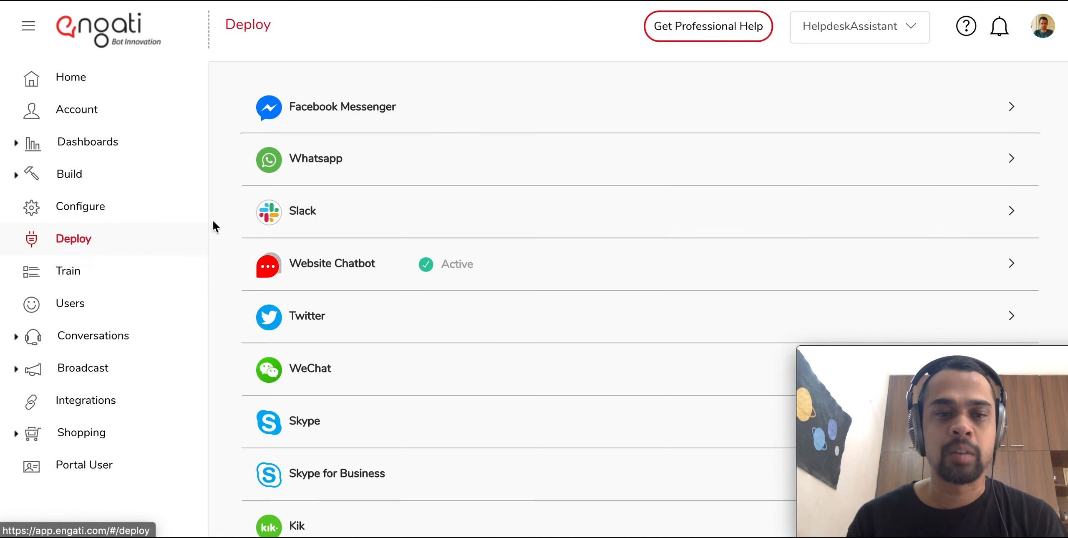
{"action": "scroll", "coordinate": [228, 215], "scroll_direction": "down", "scroll_amount": 1}
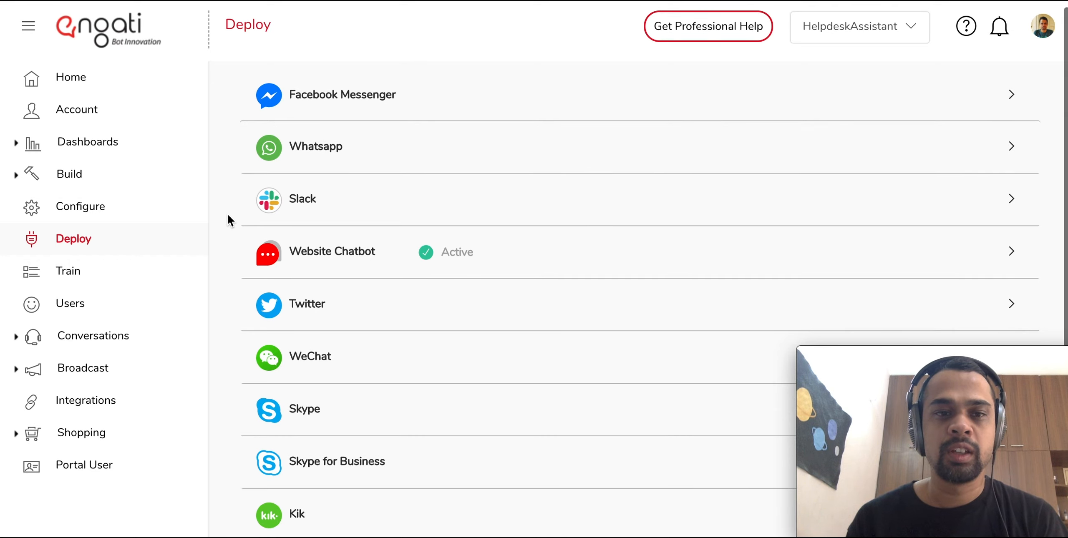
{"action": "scroll", "coordinate": [228, 214], "scroll_direction": "down", "scroll_amount": 3}
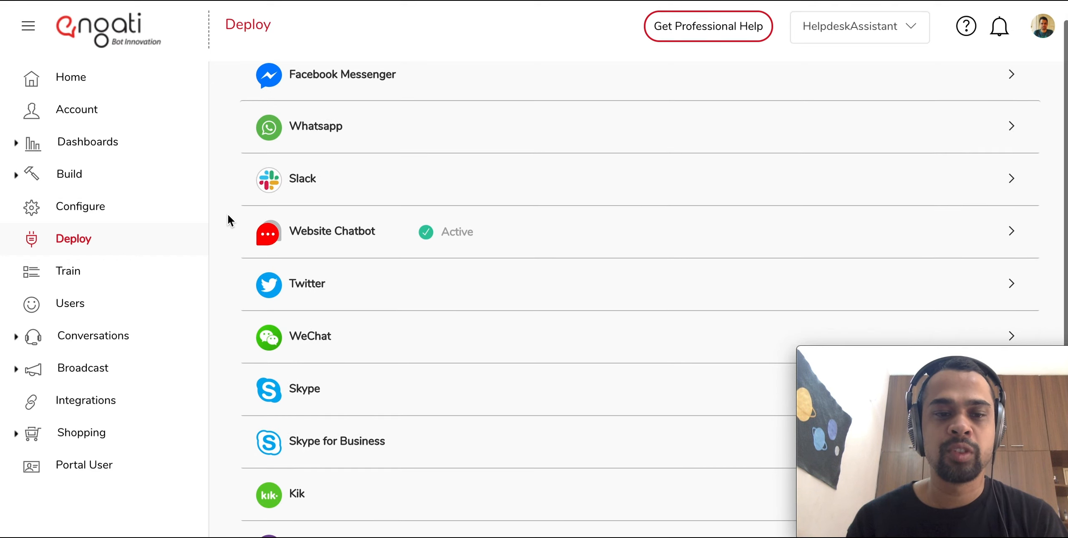
{"action": "scroll", "coordinate": [228, 214], "scroll_direction": "down", "scroll_amount": 5}
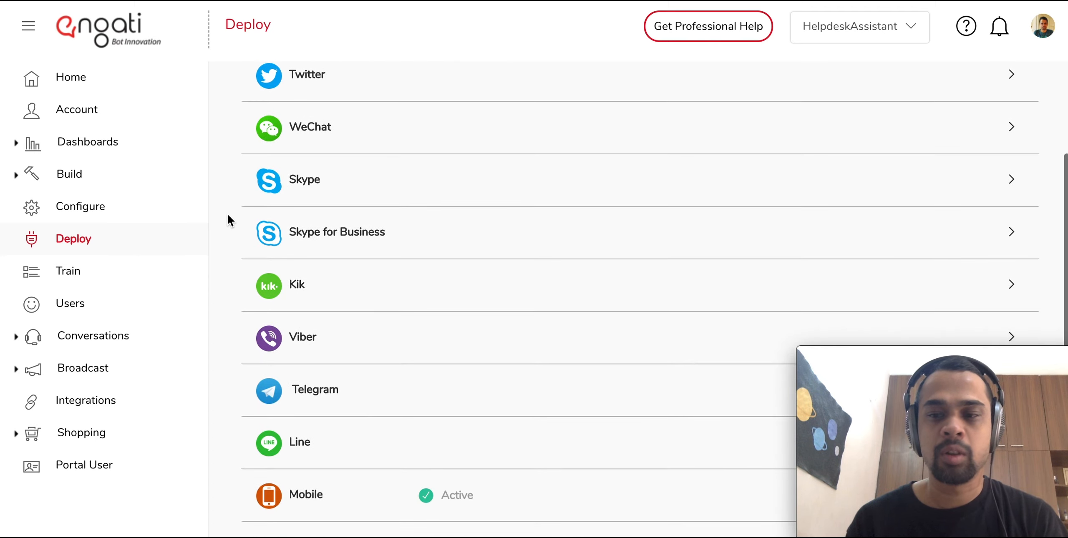
{"action": "scroll", "coordinate": [228, 214], "scroll_direction": "up", "scroll_amount": 3}
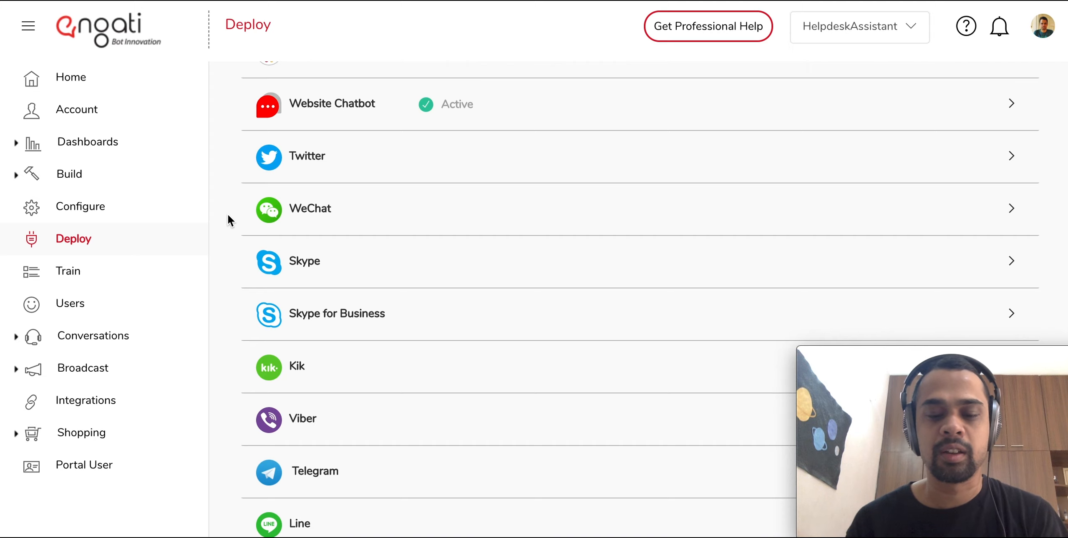
{"action": "scroll", "coordinate": [228, 214], "scroll_direction": "up", "scroll_amount": 1}
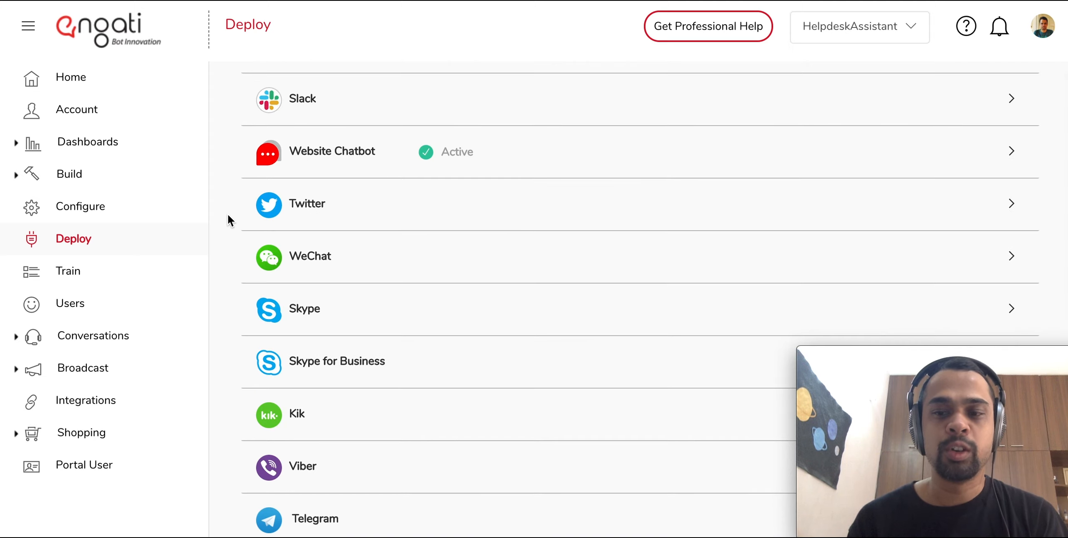
{"action": "scroll", "coordinate": [228, 214], "scroll_direction": "up", "scroll_amount": 2}
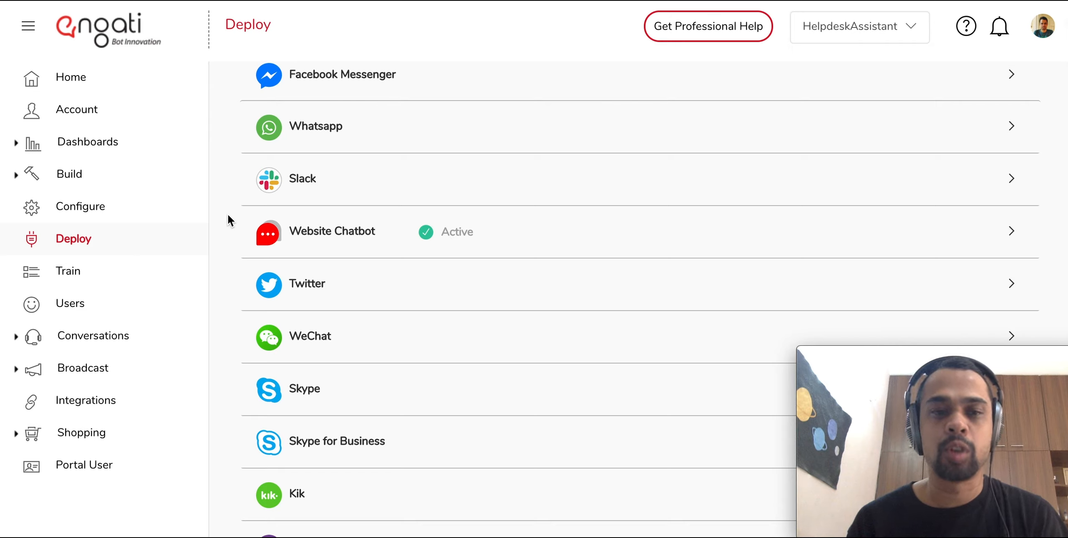
{"action": "scroll", "coordinate": [228, 214], "scroll_direction": "up", "scroll_amount": 1}
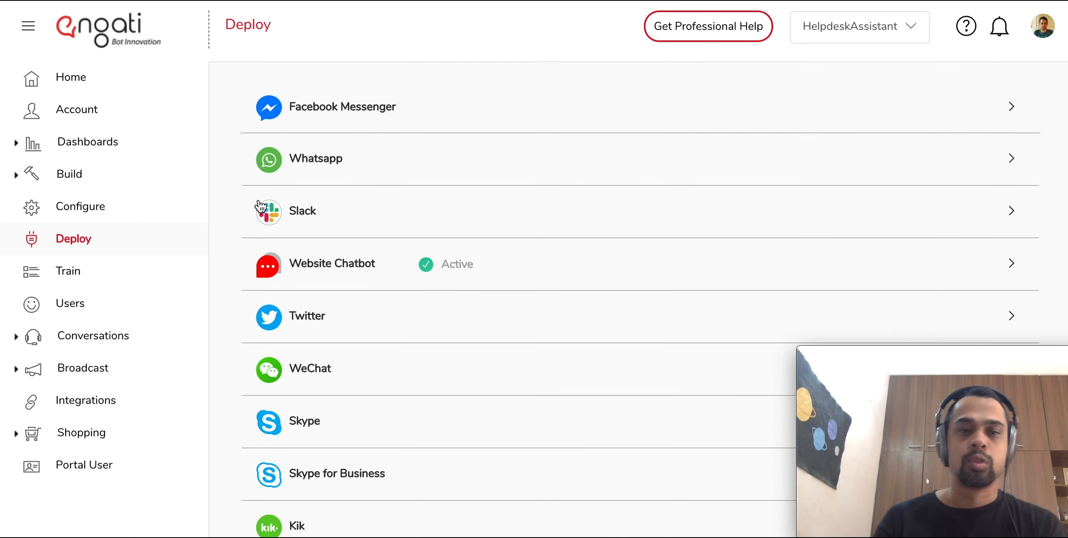
Step: Check the Facebook Messenger deployment section and open the Website Chatbot setup instead
{"action": "left_click", "coordinate": [311, 118]}
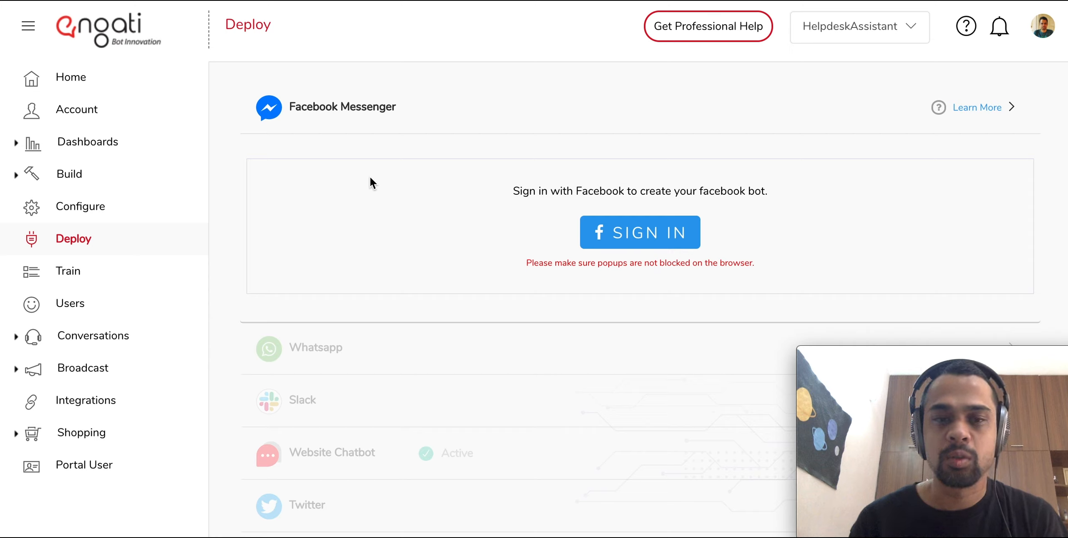
{"action": "left_click", "coordinate": [377, 119]}
{"action": "left_click", "coordinate": [334, 258]}
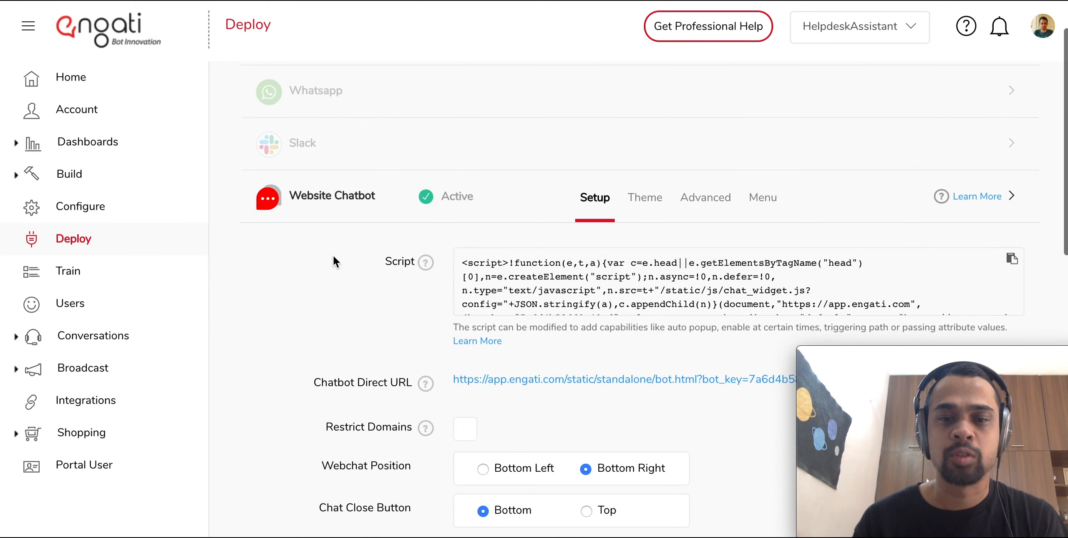
Step: Read through the Website Chatbot embed script and select its text
{"action": "scroll", "coordinate": [499, 302], "scroll_direction": "down", "scroll_amount": 1}
{"action": "scroll", "coordinate": [499, 302], "scroll_direction": "up", "scroll_amount": 1}
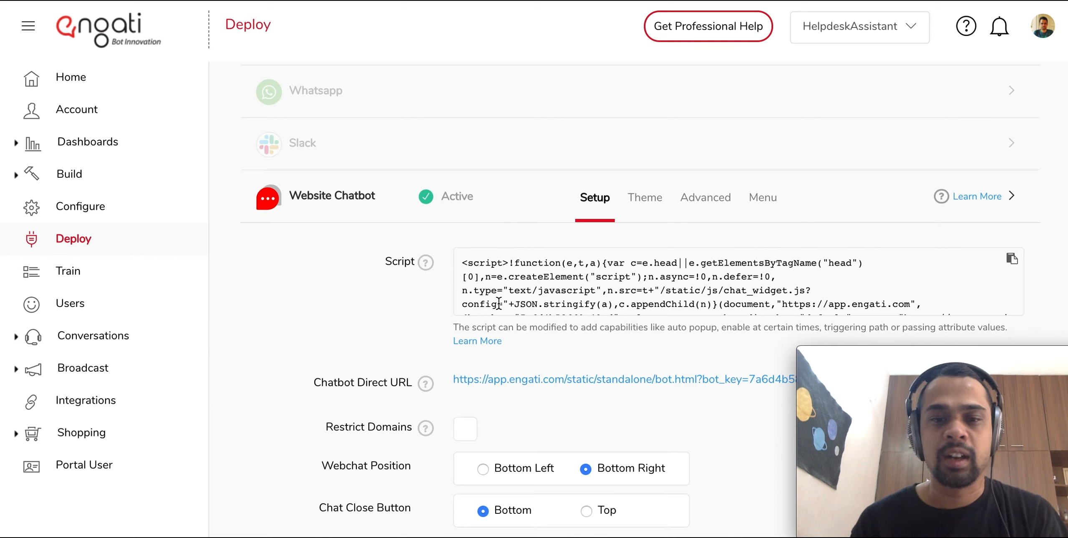
{"action": "scroll", "coordinate": [499, 302], "scroll_direction": "down", "scroll_amount": 1}
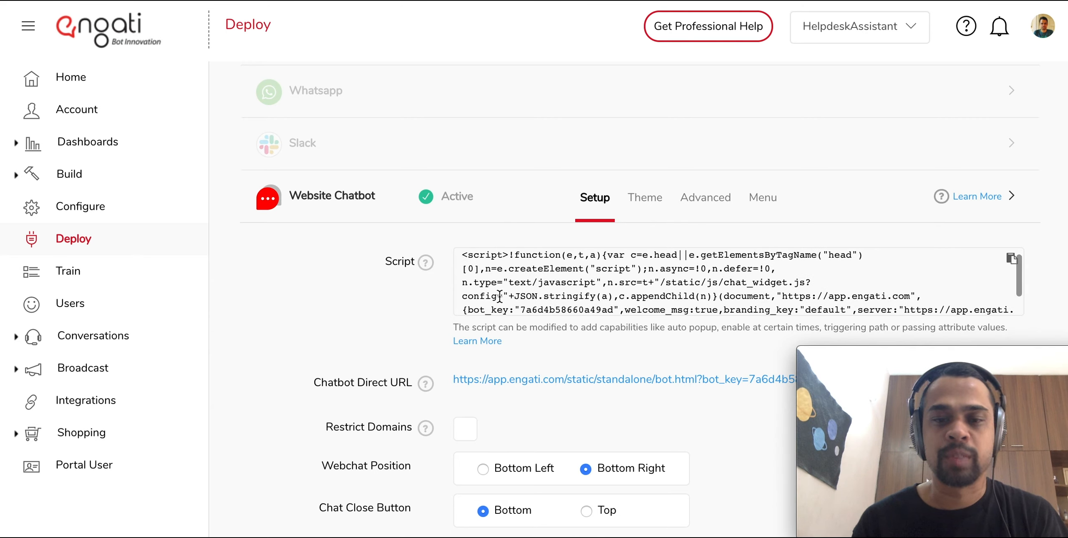
{"action": "scroll", "coordinate": [500, 297], "scroll_direction": "up", "scroll_amount": 1}
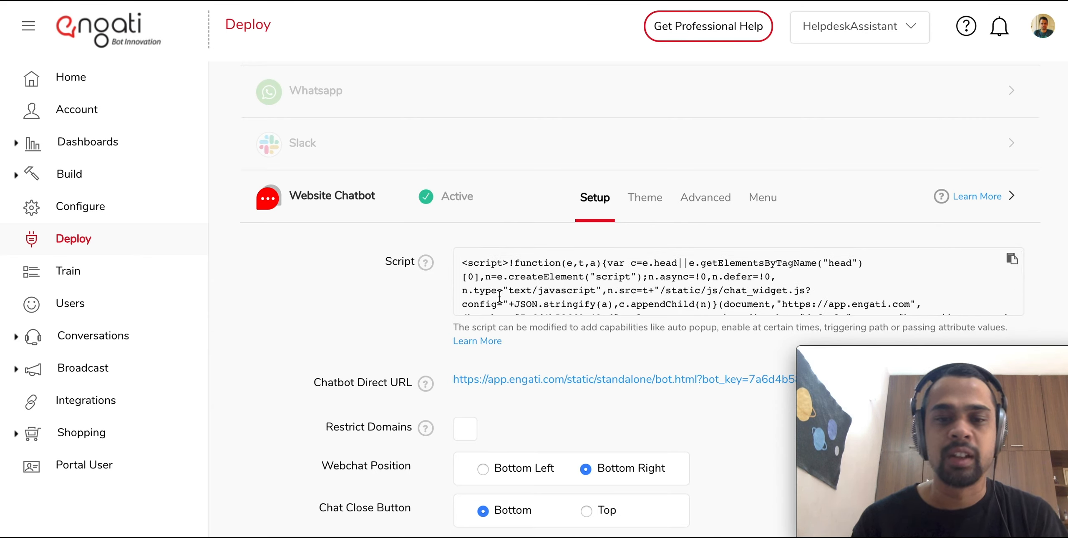
{"action": "scroll", "coordinate": [500, 297], "scroll_direction": "down", "scroll_amount": 1}
{"action": "scroll", "coordinate": [500, 297], "scroll_direction": "down", "scroll_amount": 2}
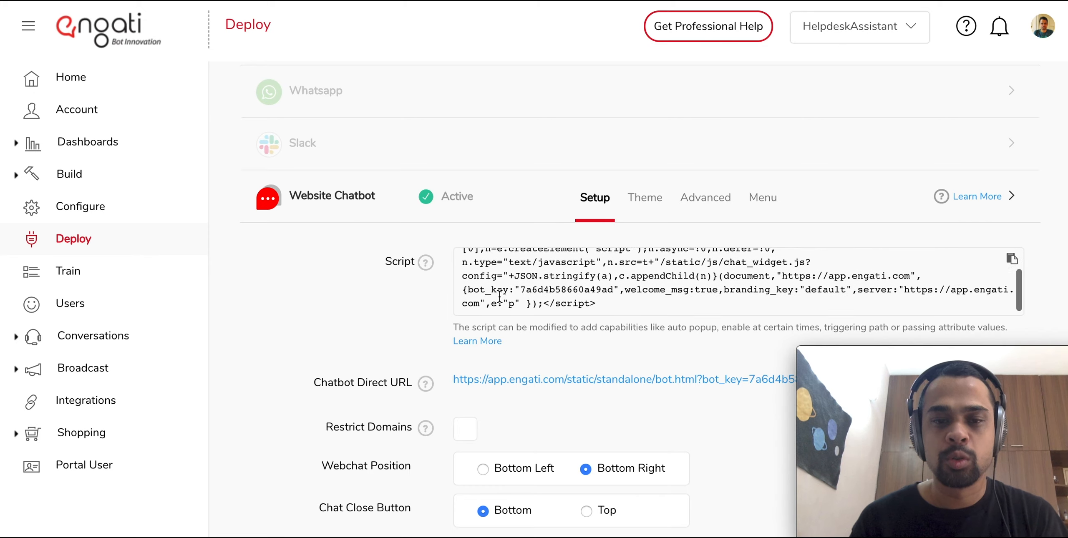
{"action": "scroll", "coordinate": [499, 298], "scroll_direction": "up", "scroll_amount": 2}
{"action": "scroll", "coordinate": [500, 297], "scroll_direction": "down", "scroll_amount": 2}
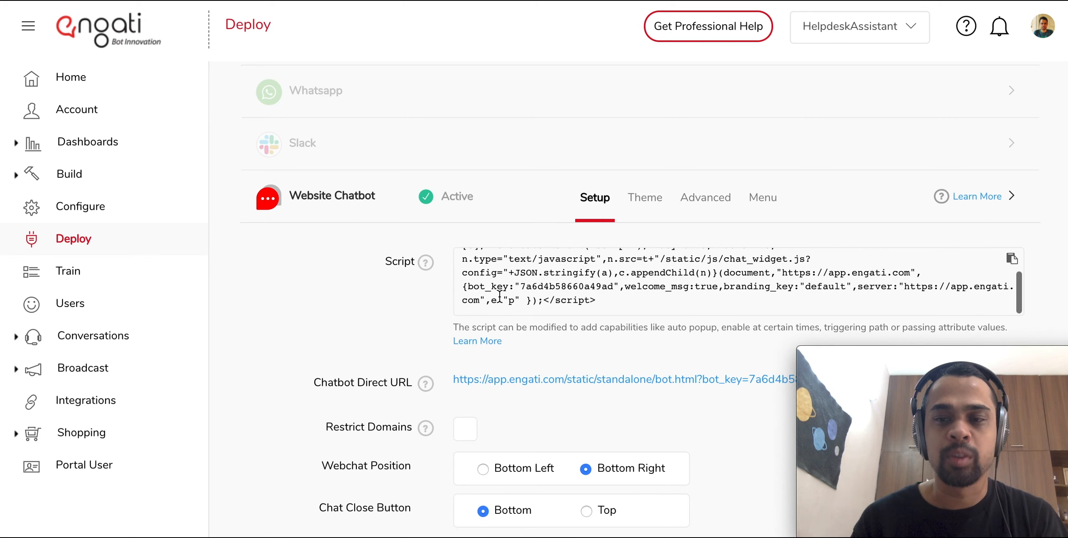
{"action": "triple_click", "coordinate": [500, 295]}
{"action": "scroll", "coordinate": [496, 295], "scroll_direction": "up", "scroll_amount": 1}
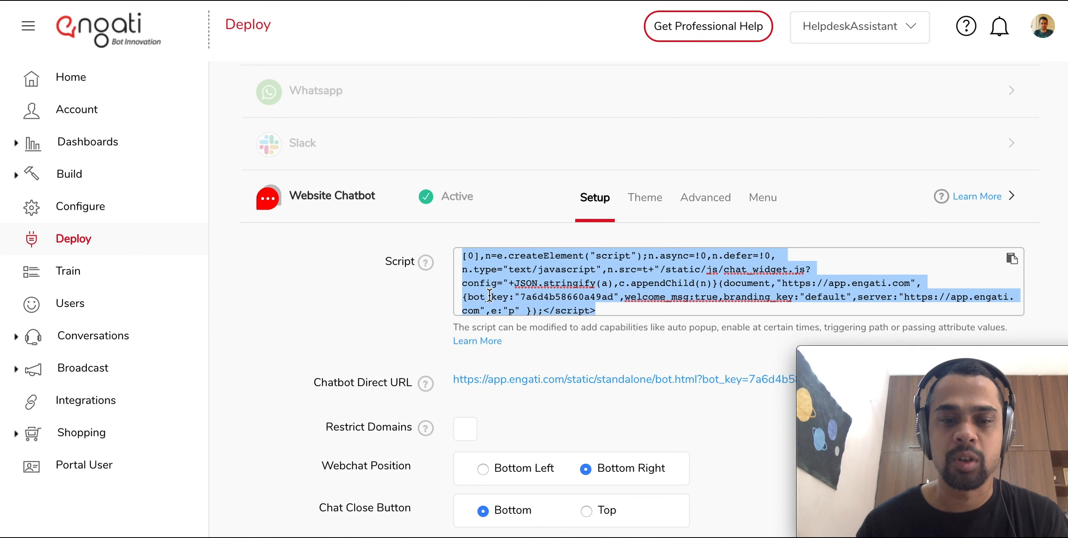
Step: Review the Website Chatbot's direct URL, domain restriction, webchat position and chat button settings
{"action": "scroll", "coordinate": [489, 297], "scroll_direction": "down", "scroll_amount": 1}
{"action": "scroll", "coordinate": [496, 342], "scroll_direction": "down", "scroll_amount": 2}
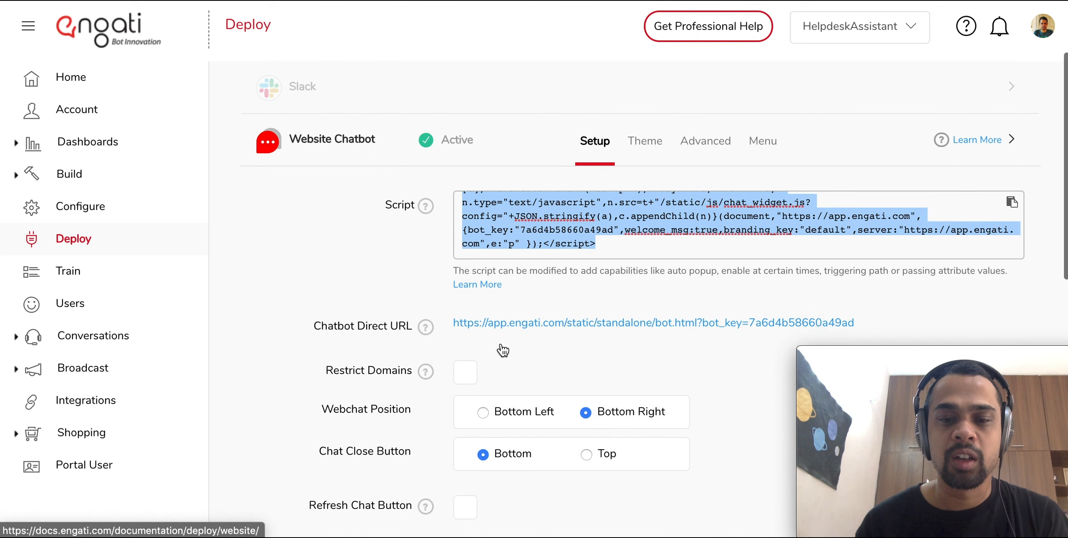
{"action": "scroll", "coordinate": [499, 359], "scroll_direction": "down", "scroll_amount": 1}
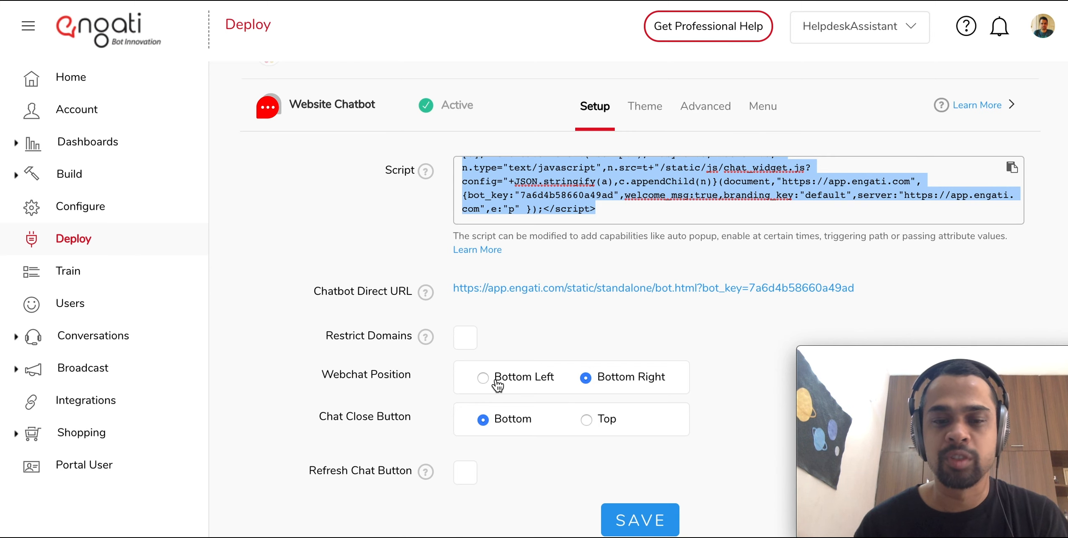
{"action": "scroll", "coordinate": [484, 387], "scroll_direction": "up", "scroll_amount": 2}
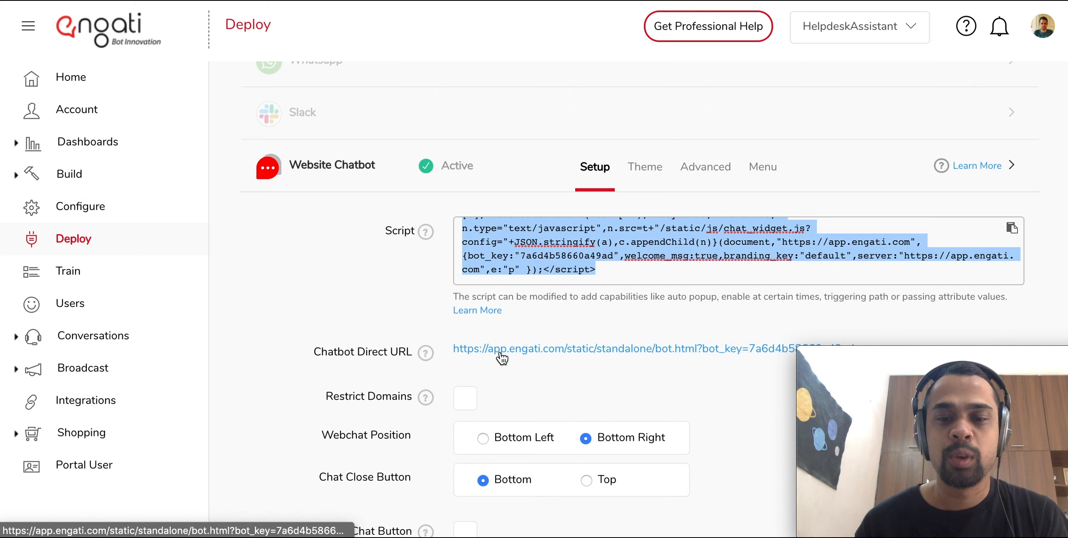
Step: Review the Website Chatbot's theme options for font, colors, header, icons and avatar, and collapse its section
{"action": "scroll", "coordinate": [502, 358], "scroll_direction": "down", "scroll_amount": 1}
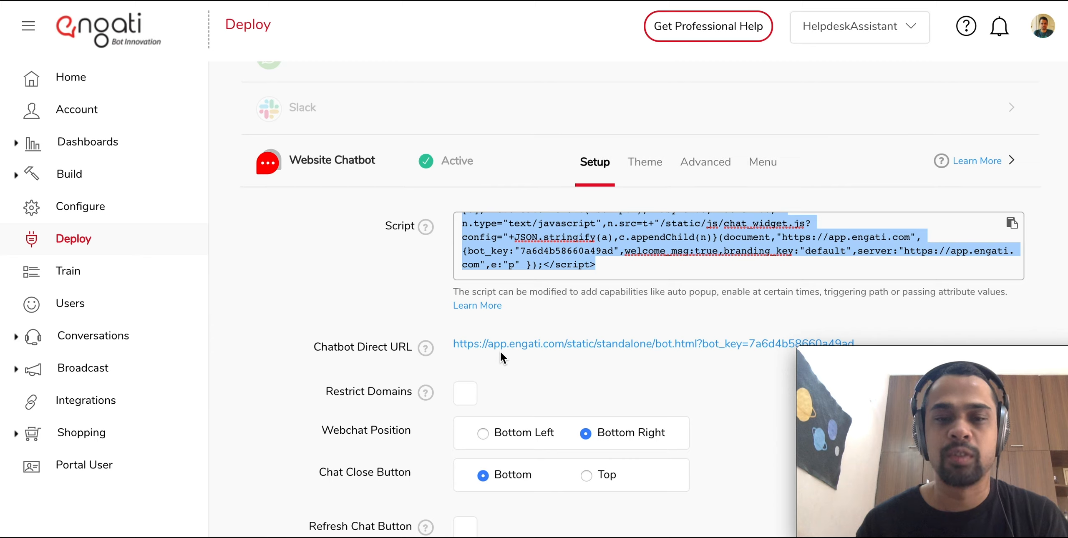
{"action": "left_click", "coordinate": [646, 175]}
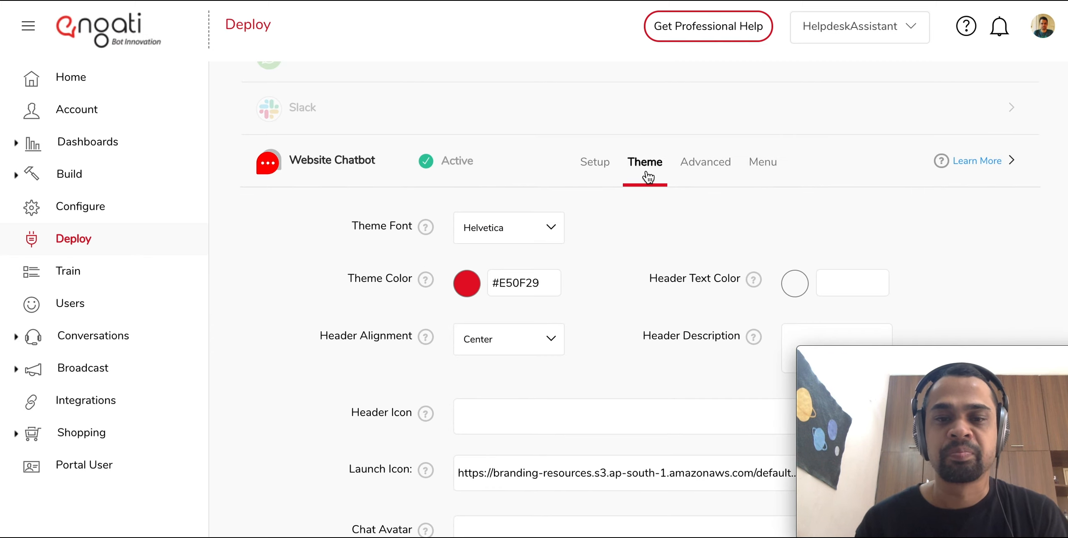
{"action": "scroll", "coordinate": [633, 203], "scroll_direction": "down", "scroll_amount": 2}
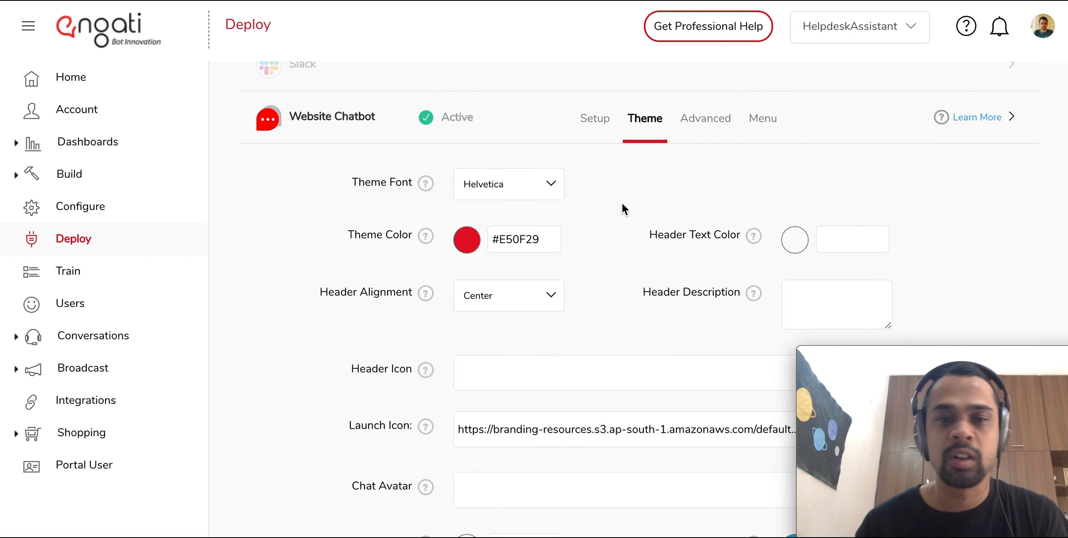
{"action": "scroll", "coordinate": [623, 205], "scroll_direction": "down", "scroll_amount": 1}
{"action": "scroll", "coordinate": [623, 203], "scroll_direction": "down", "scroll_amount": 1}
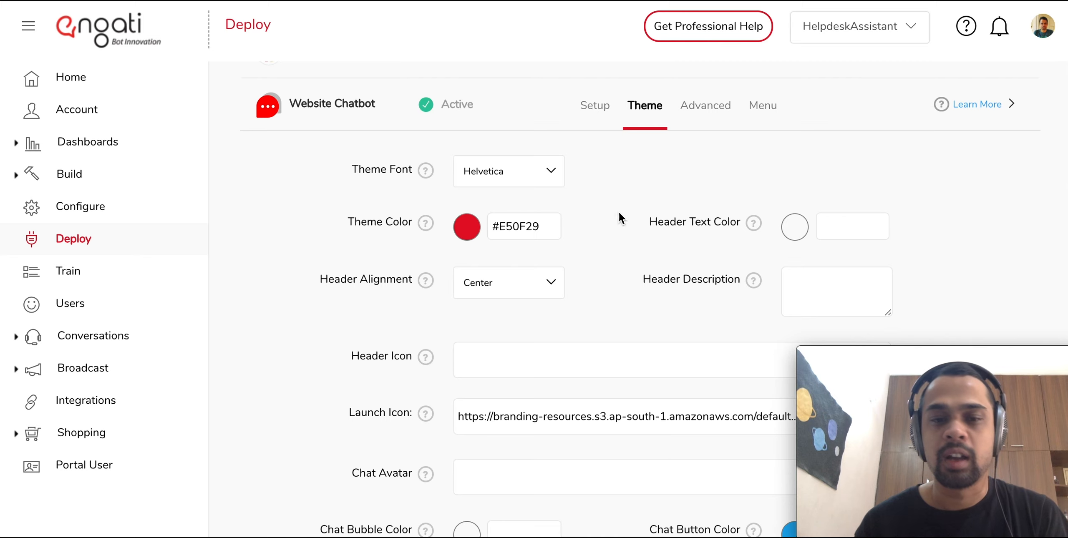
{"action": "scroll", "coordinate": [636, 216], "scroll_direction": "down", "scroll_amount": 1}
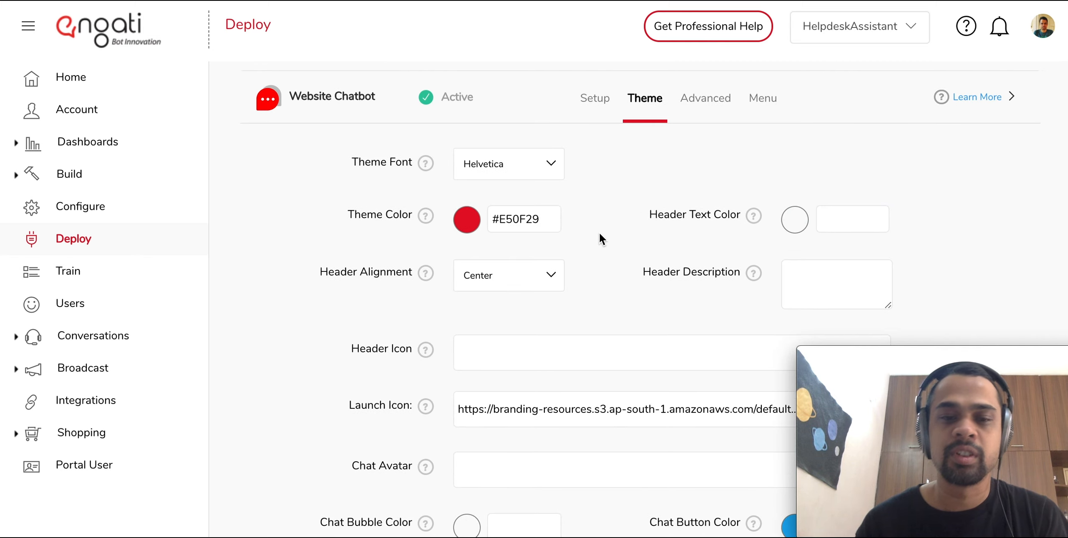
{"action": "scroll", "coordinate": [594, 238], "scroll_direction": "down", "scroll_amount": 1}
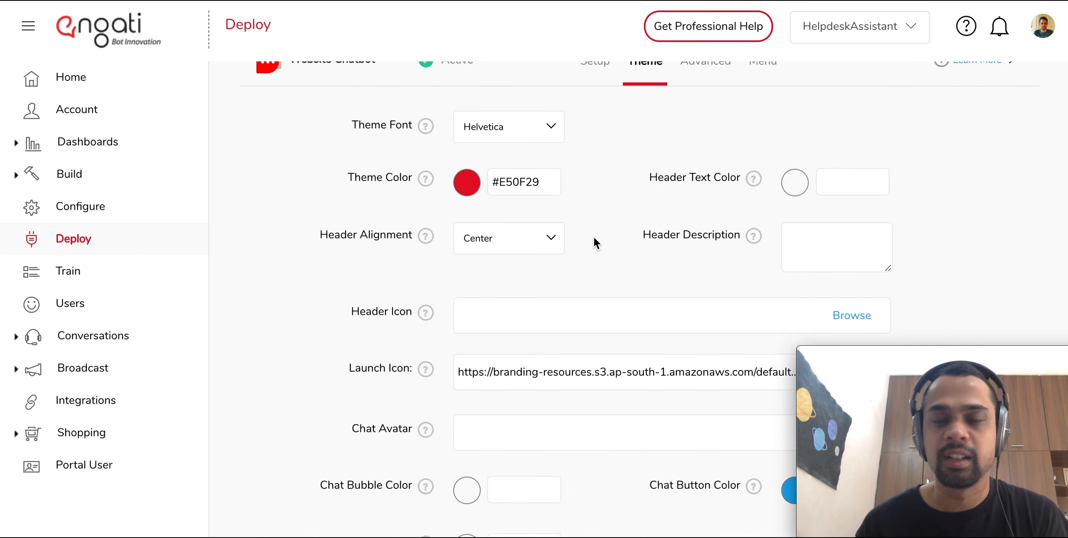
{"action": "scroll", "coordinate": [594, 238], "scroll_direction": "up", "scroll_amount": 1}
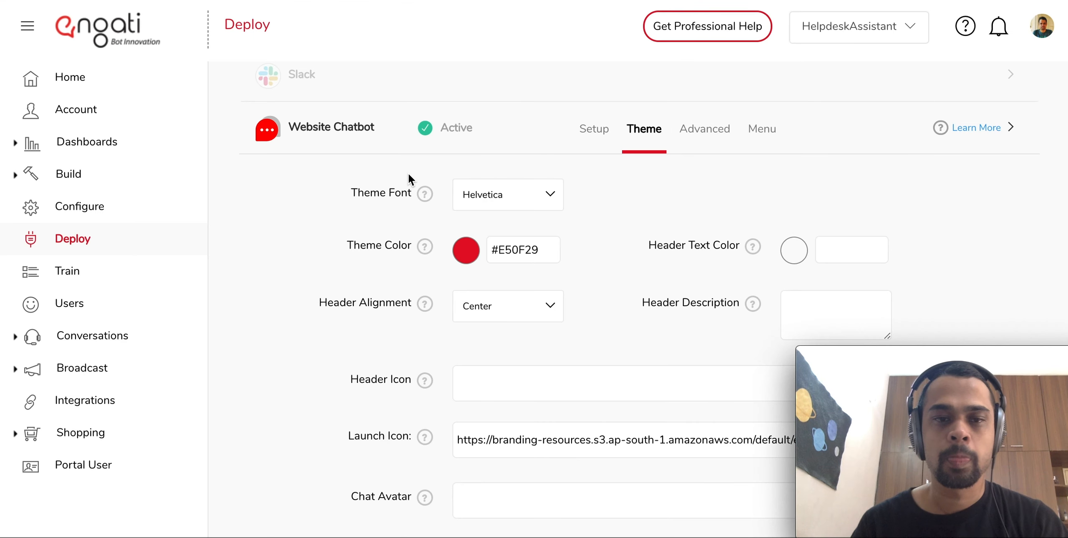
{"action": "left_click", "coordinate": [382, 139]}
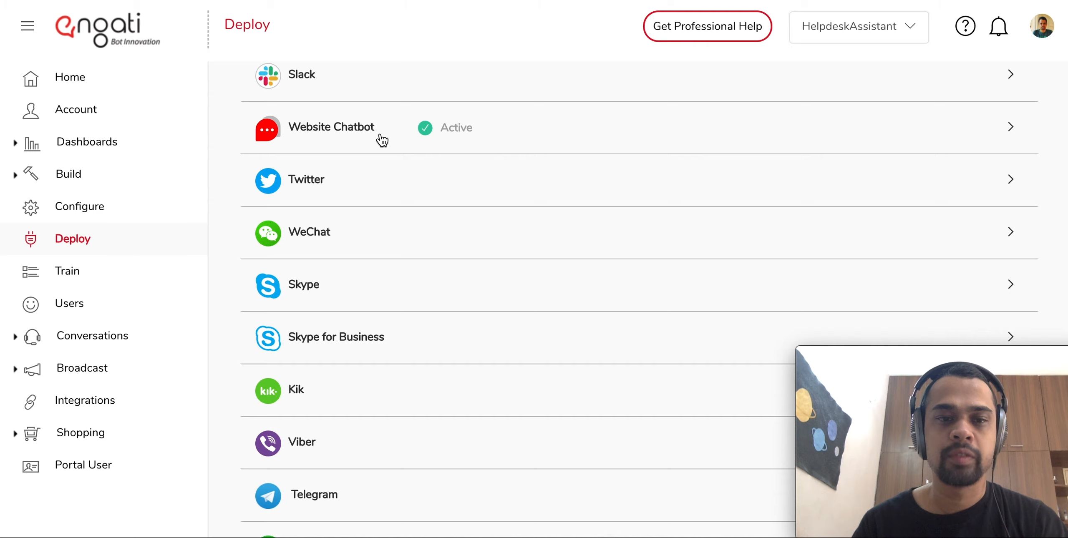
Step: Check the provider setting in the WhatsApp deployment section and collapse the section
{"action": "scroll", "coordinate": [379, 160], "scroll_direction": "up", "scroll_amount": 2}
{"action": "left_click", "coordinate": [375, 115]}
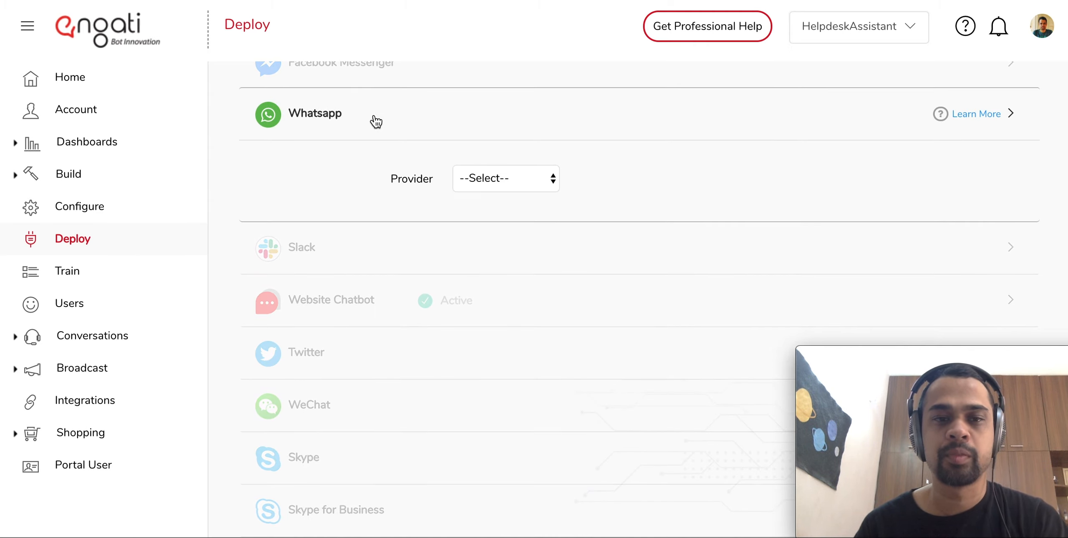
{"action": "left_click", "coordinate": [376, 121]}
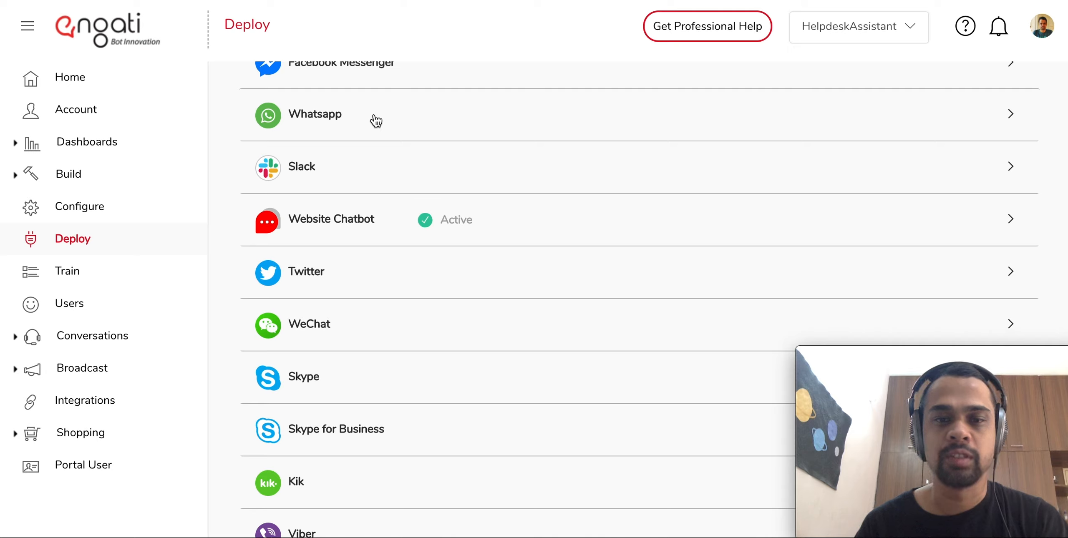
Step: Open the Mobile channel at the end of the channel list and read its web app URL and mobile SDK information
{"action": "scroll", "coordinate": [389, 260], "scroll_direction": "down", "scroll_amount": 1}
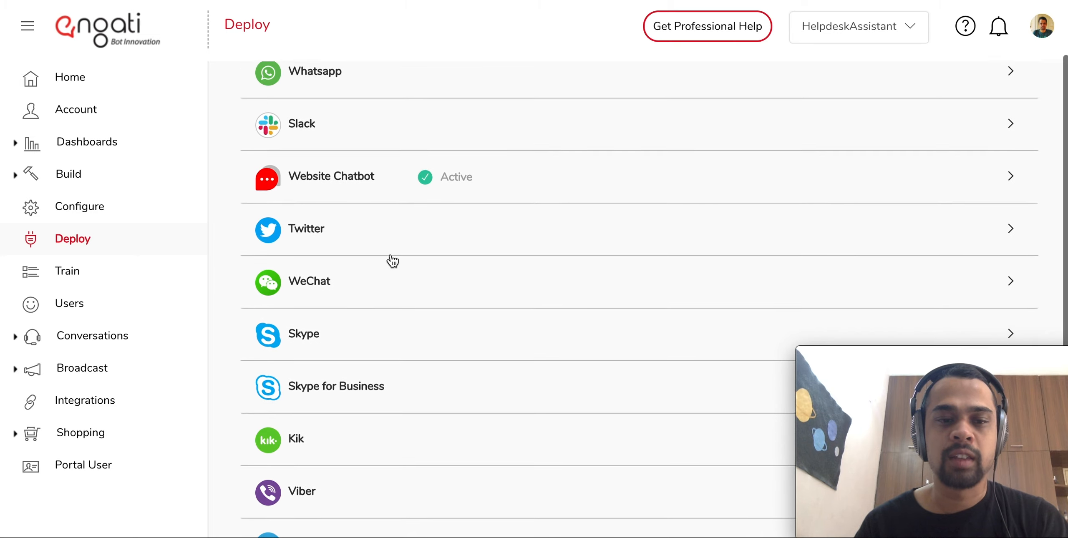
{"action": "scroll", "coordinate": [392, 261], "scroll_direction": "down", "scroll_amount": 1}
{"action": "scroll", "coordinate": [392, 261], "scroll_direction": "down", "scroll_amount": 3}
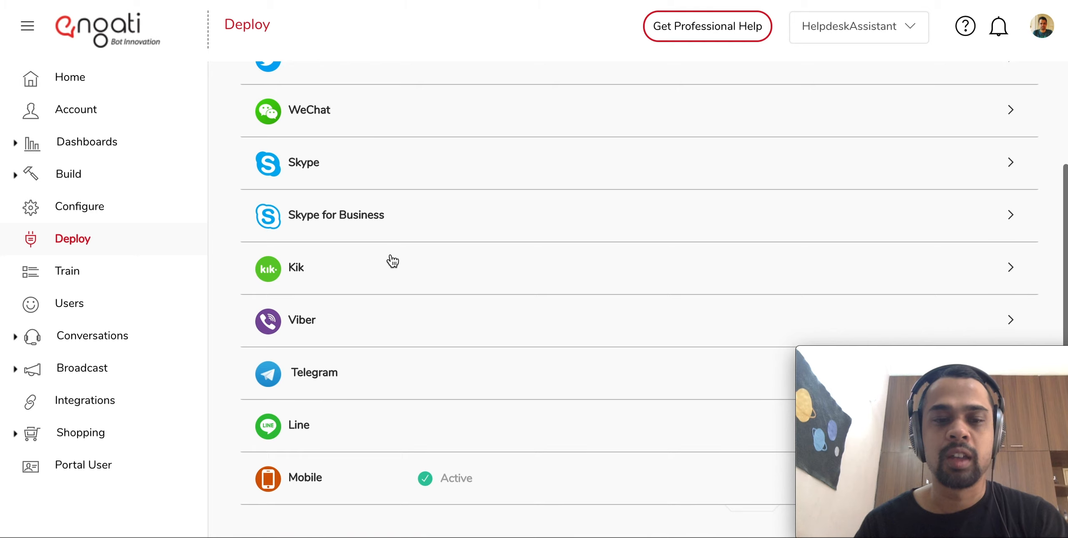
{"action": "scroll", "coordinate": [392, 261], "scroll_direction": "down", "scroll_amount": 1}
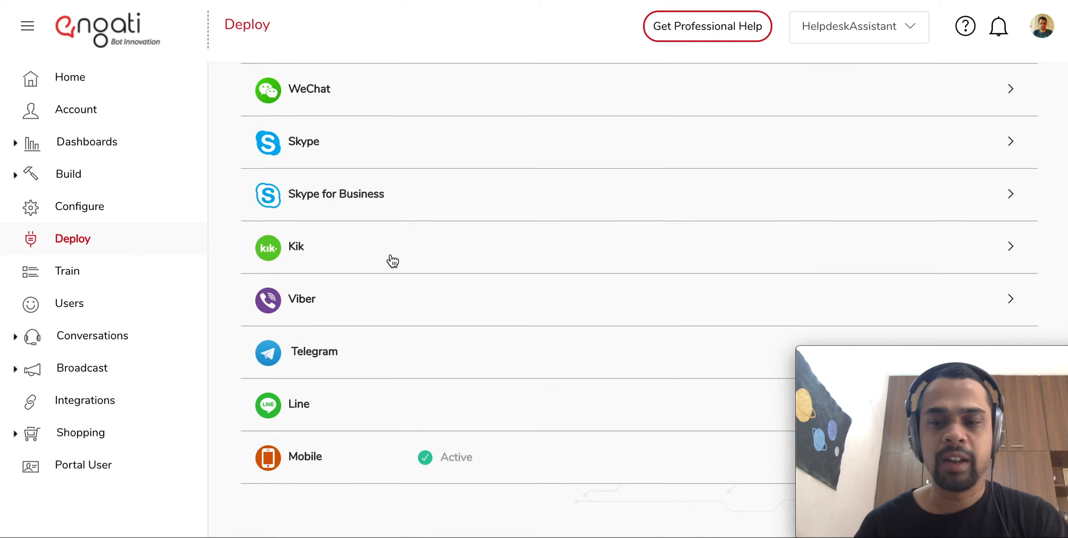
{"action": "scroll", "coordinate": [392, 260], "scroll_direction": "down", "scroll_amount": 1}
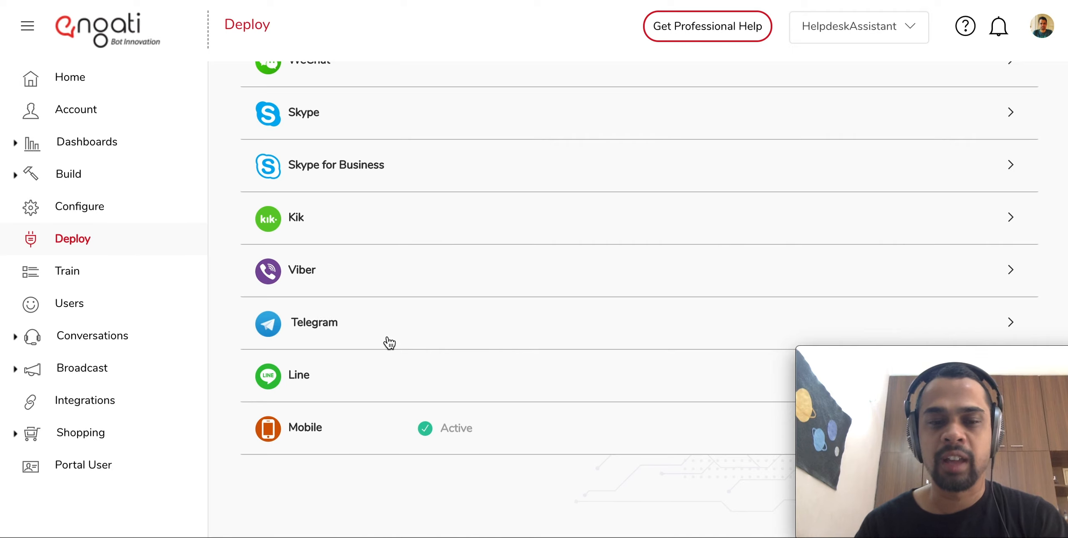
{"action": "left_click", "coordinate": [381, 425]}
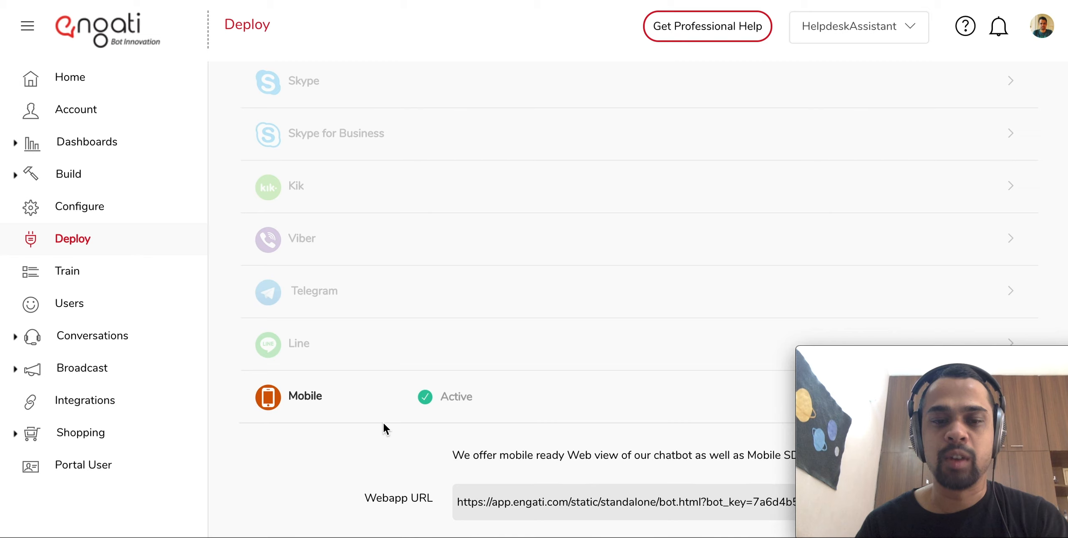
{"action": "scroll", "coordinate": [384, 423], "scroll_direction": "down", "scroll_amount": 1}
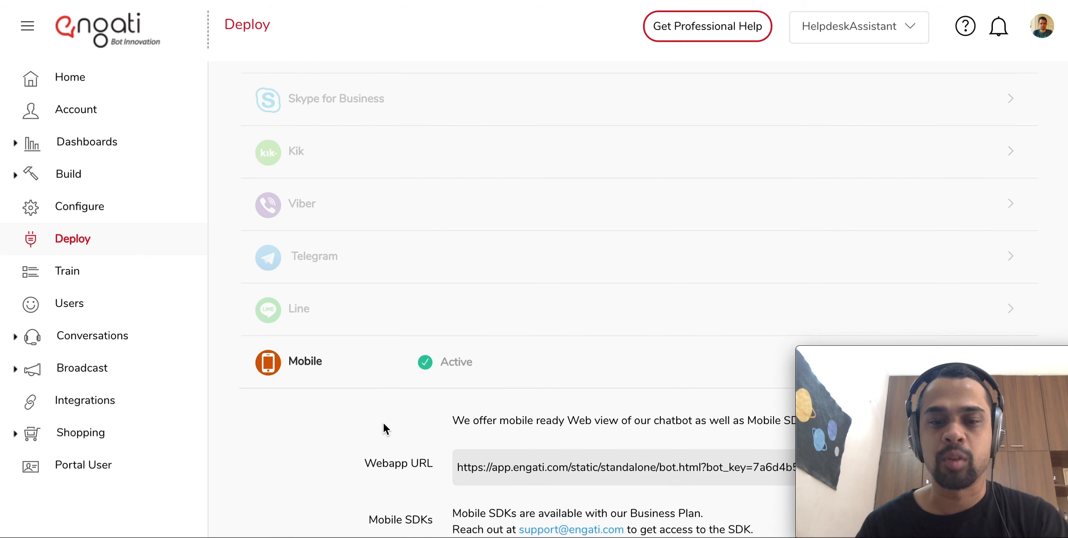
{"action": "scroll", "coordinate": [384, 423], "scroll_direction": "down", "scroll_amount": 1}
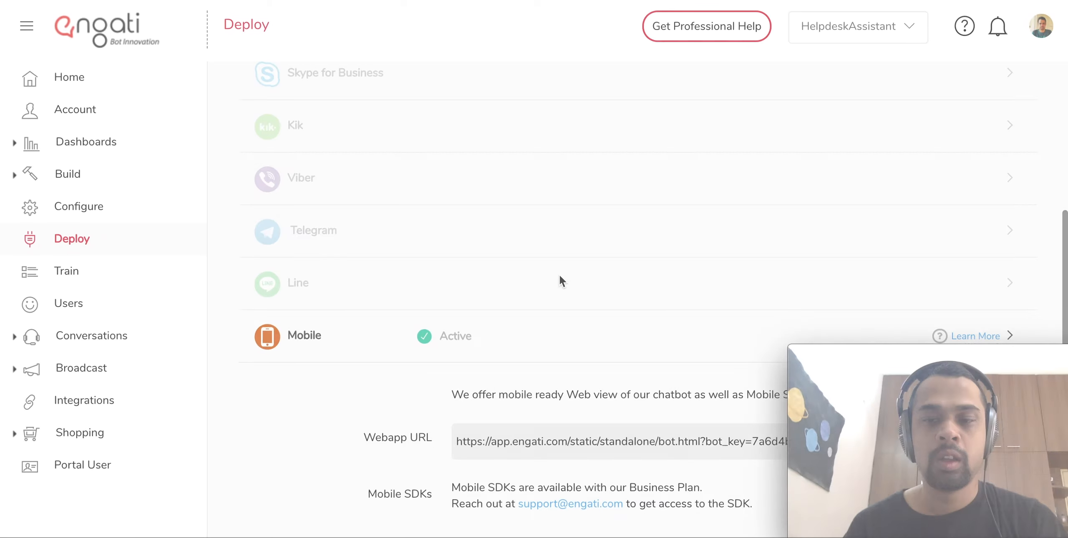
{"action": "scroll", "coordinate": [561, 280], "scroll_direction": "down", "scroll_amount": 2}
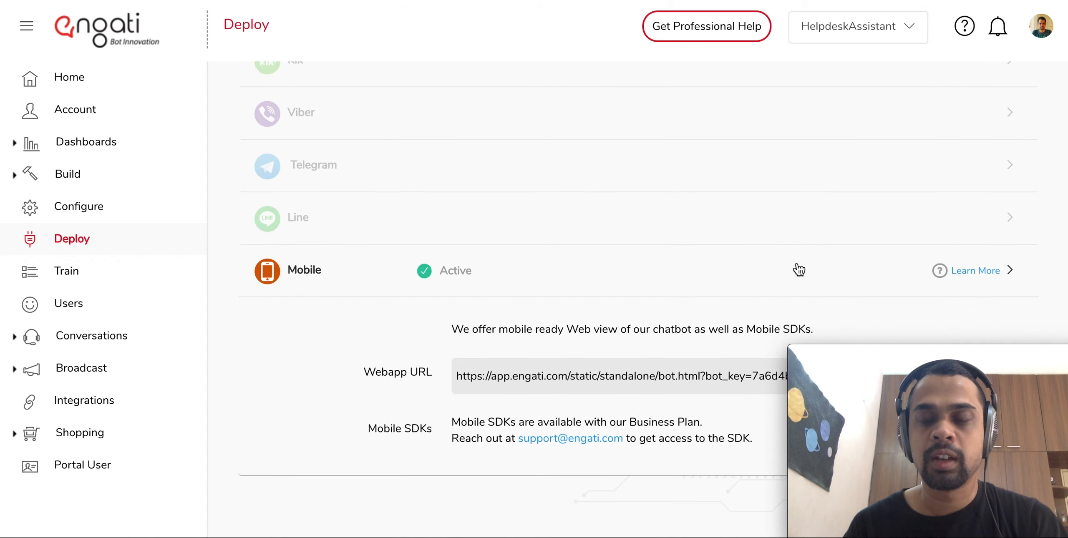
Step: Open the Mobile channel's documentation and read through the Mobile SDKs [iOS & Android] article
{"action": "left_click", "coordinate": [981, 272]}
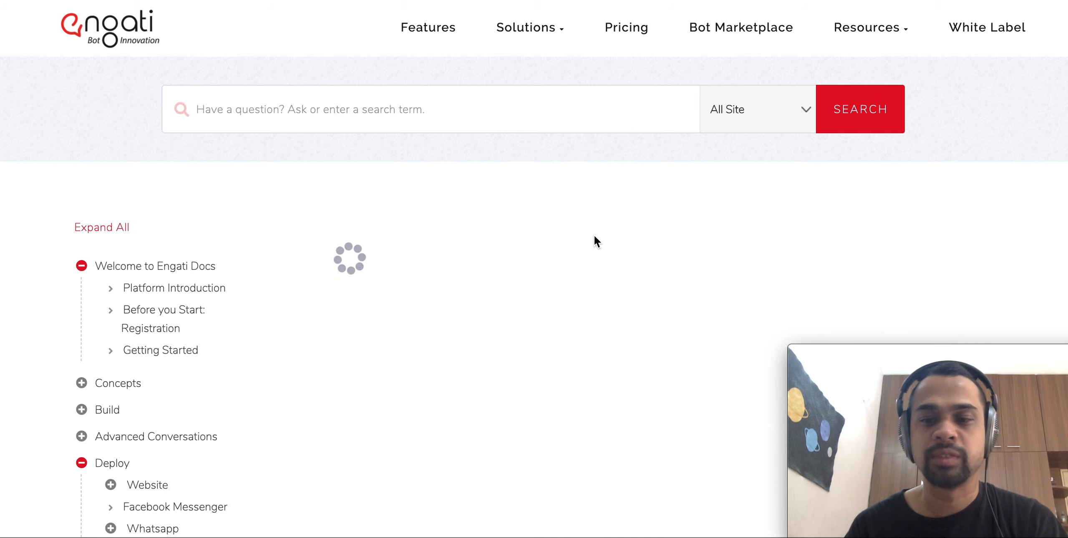
{"action": "scroll", "coordinate": [594, 235], "scroll_direction": "down", "scroll_amount": 3}
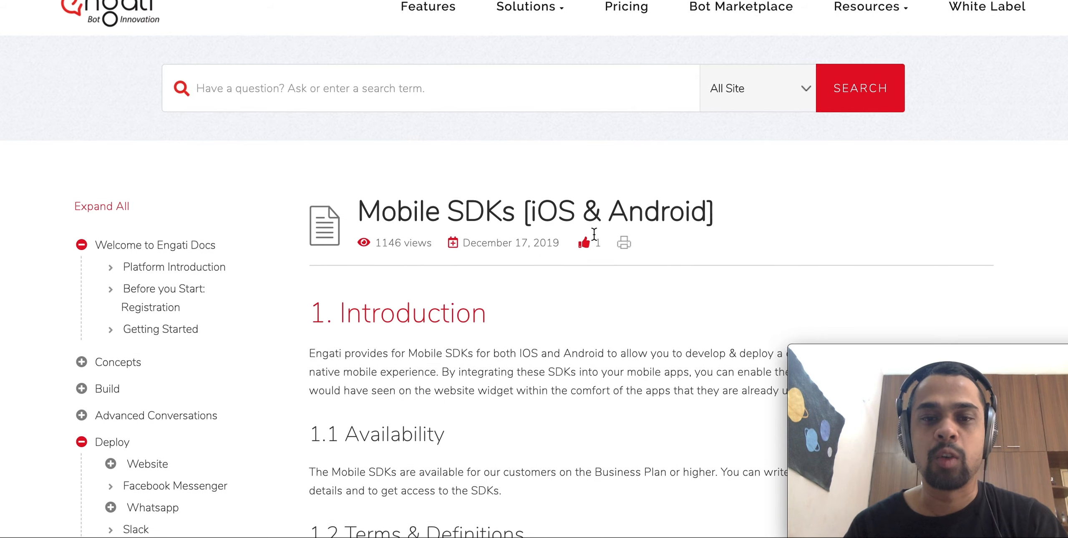
{"action": "scroll", "coordinate": [594, 235], "scroll_direction": "down", "scroll_amount": 10}
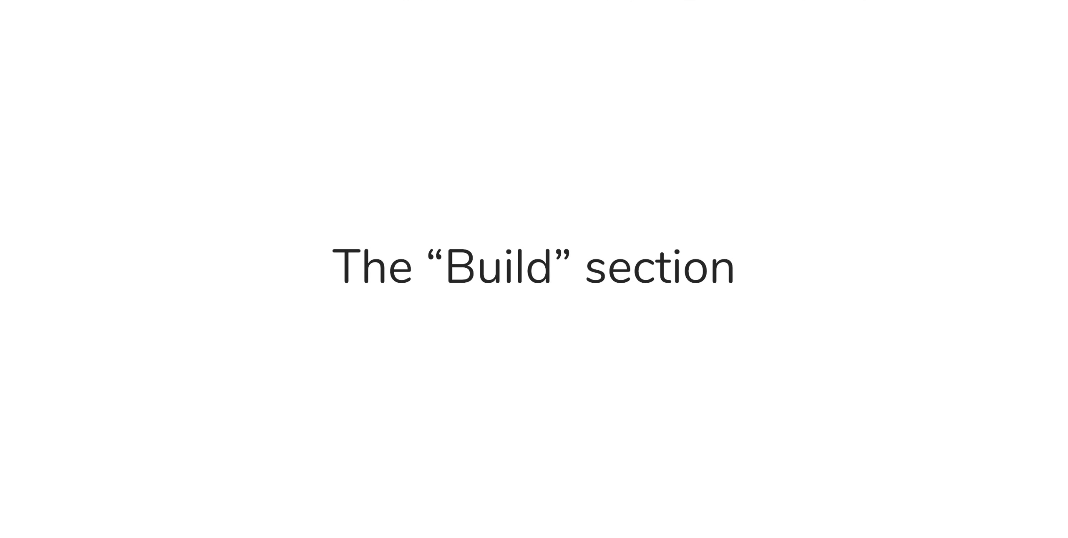
Step: Open the bot's FAQ list in the Build section and look through the existing questions and bot responses
{"action": "left_click", "coordinate": [132, 180]}
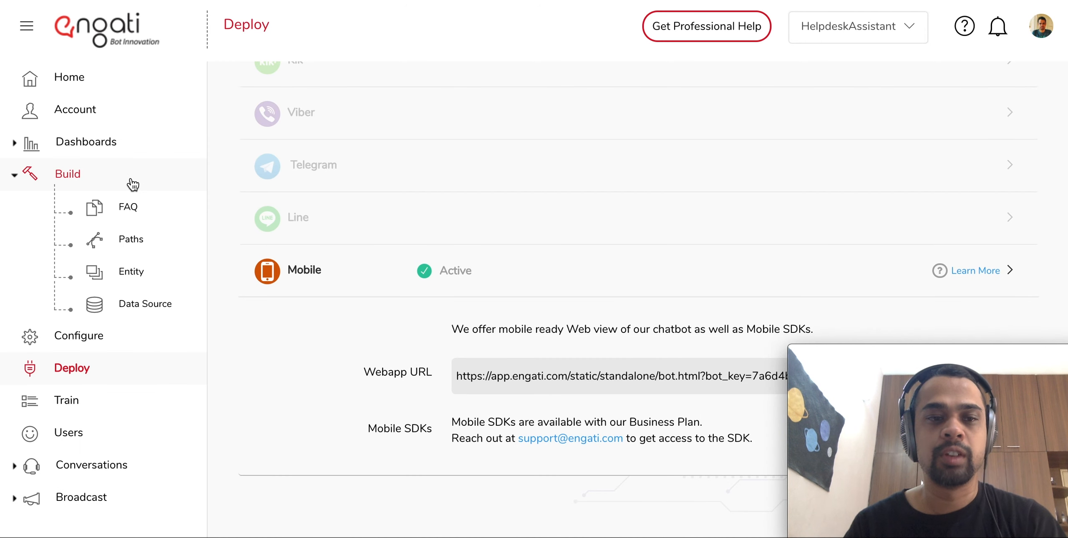
{"action": "left_click", "coordinate": [130, 206]}
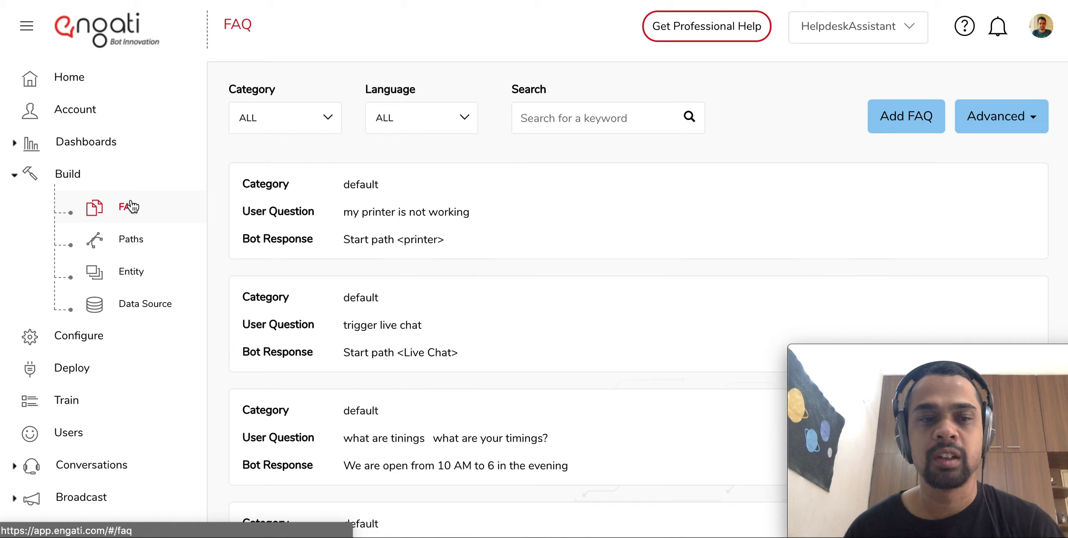
{"action": "mouse_move", "coordinate": [322, 241]}
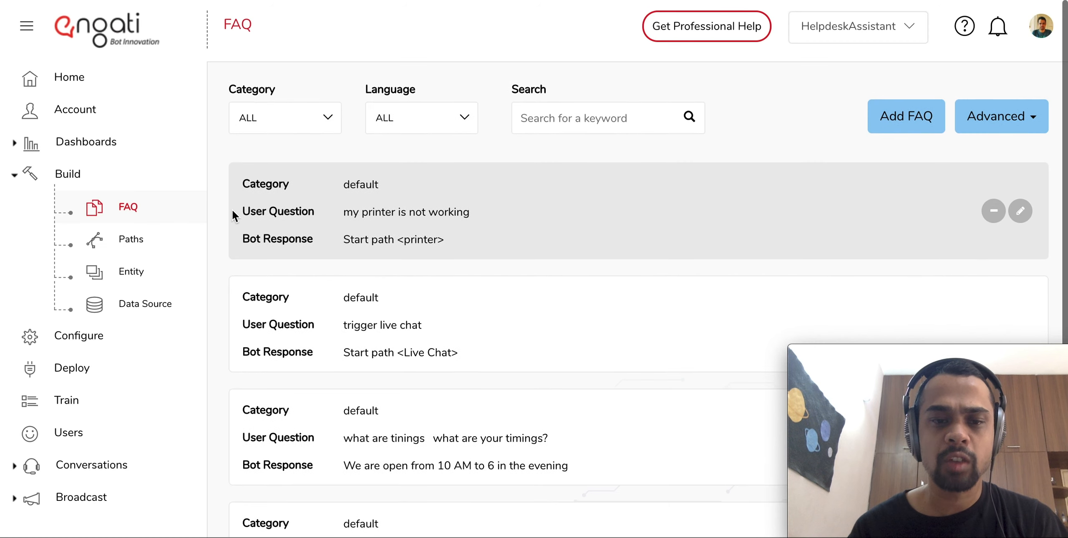
{"action": "scroll", "coordinate": [232, 211], "scroll_direction": "down", "scroll_amount": 2}
{"action": "scroll", "coordinate": [232, 210], "scroll_direction": "down", "scroll_amount": 4}
{"action": "scroll", "coordinate": [232, 210], "scroll_direction": "up", "scroll_amount": 6}
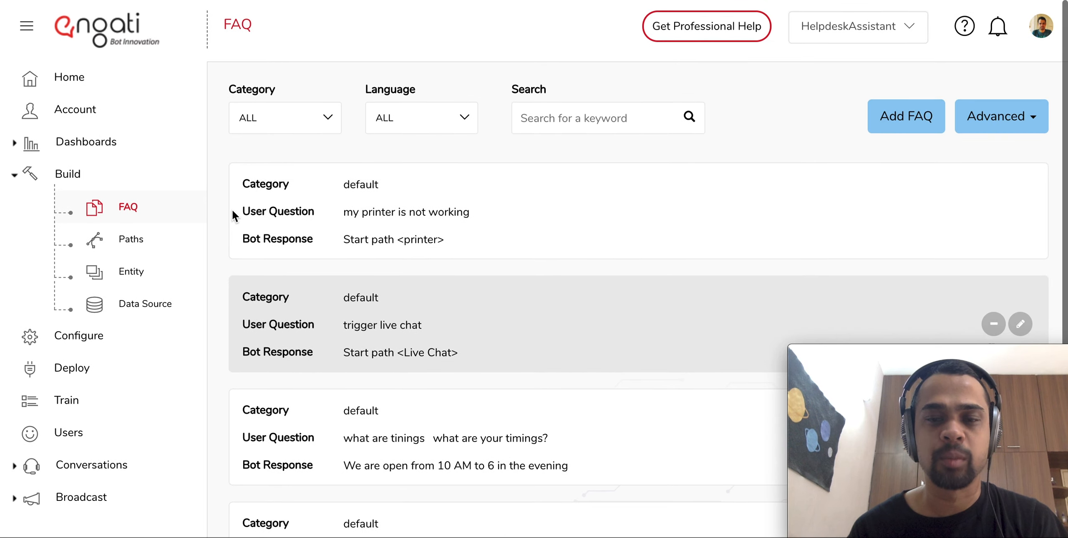
Step: Start a new FAQ with category ALL and enter the question "what are your store timings"
{"action": "left_click", "coordinate": [893, 131]}
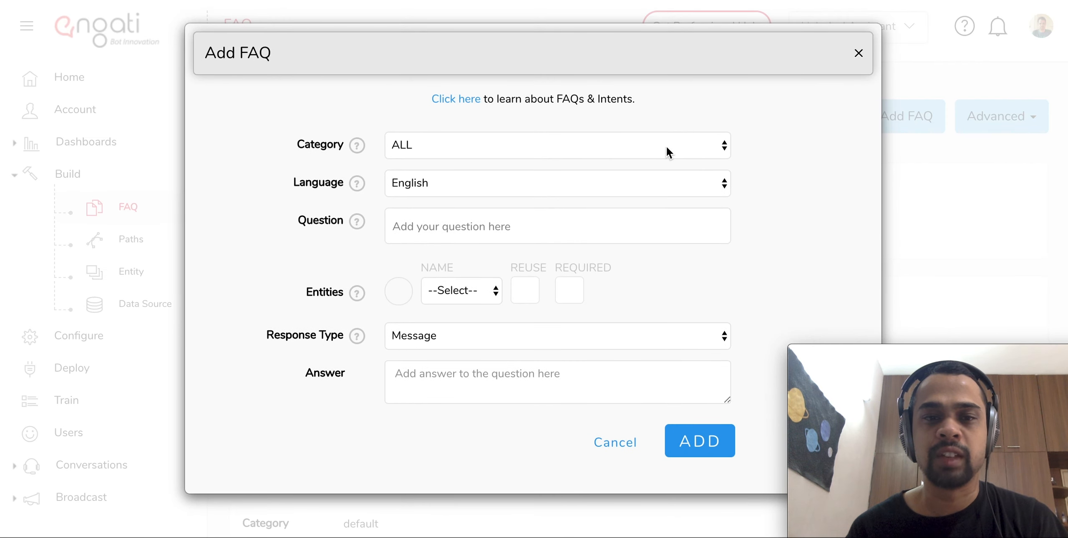
{"action": "left_click", "coordinate": [596, 152]}
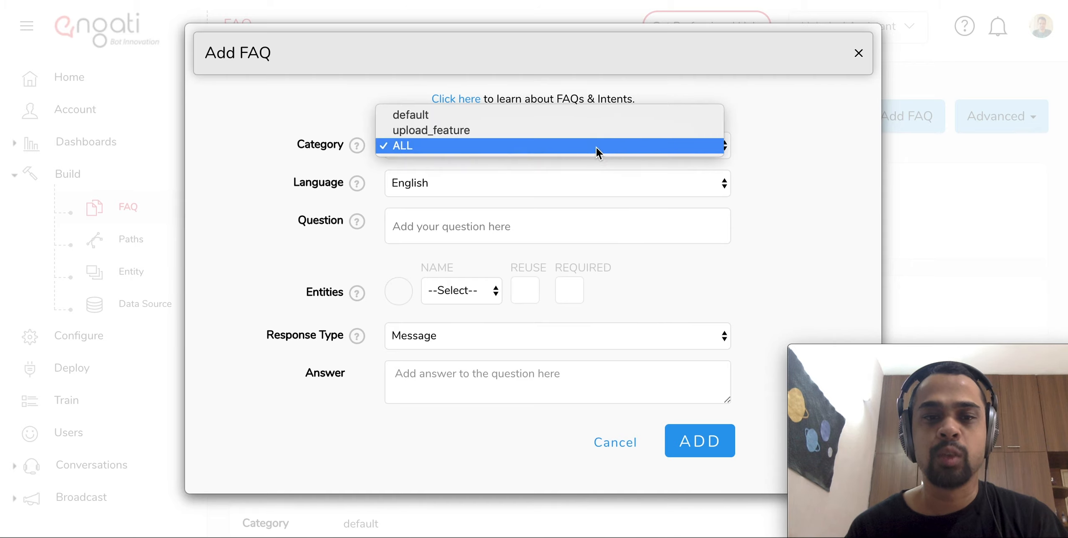
{"action": "left_click", "coordinate": [581, 163]}
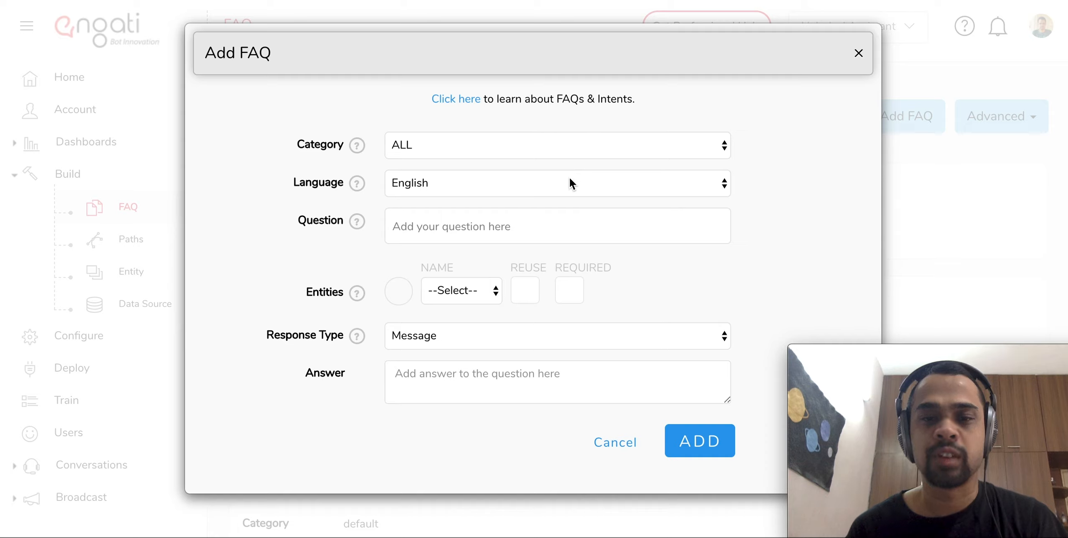
{"action": "left_click", "coordinate": [530, 220]}
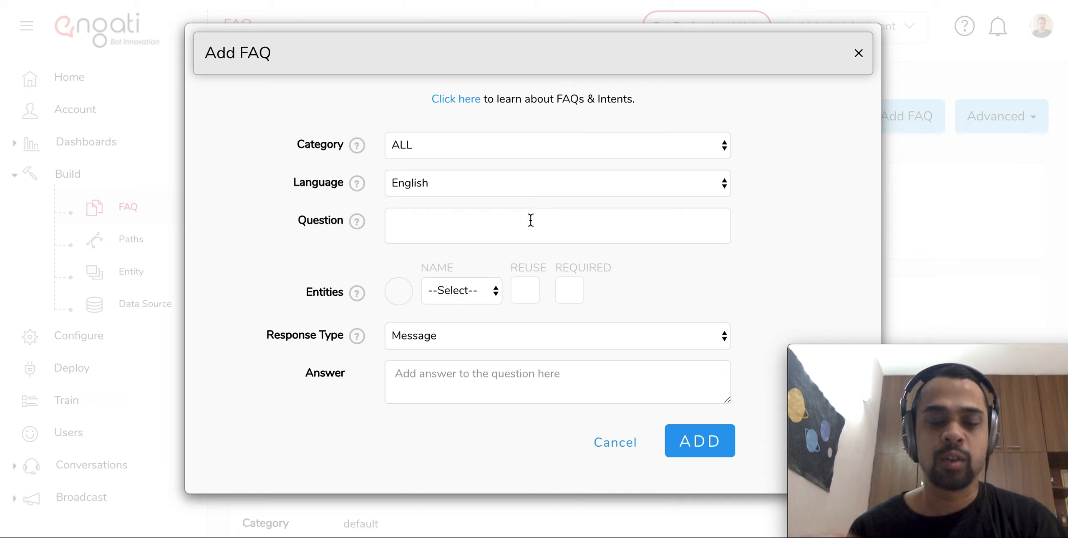
{"action": "type", "text": "what"}
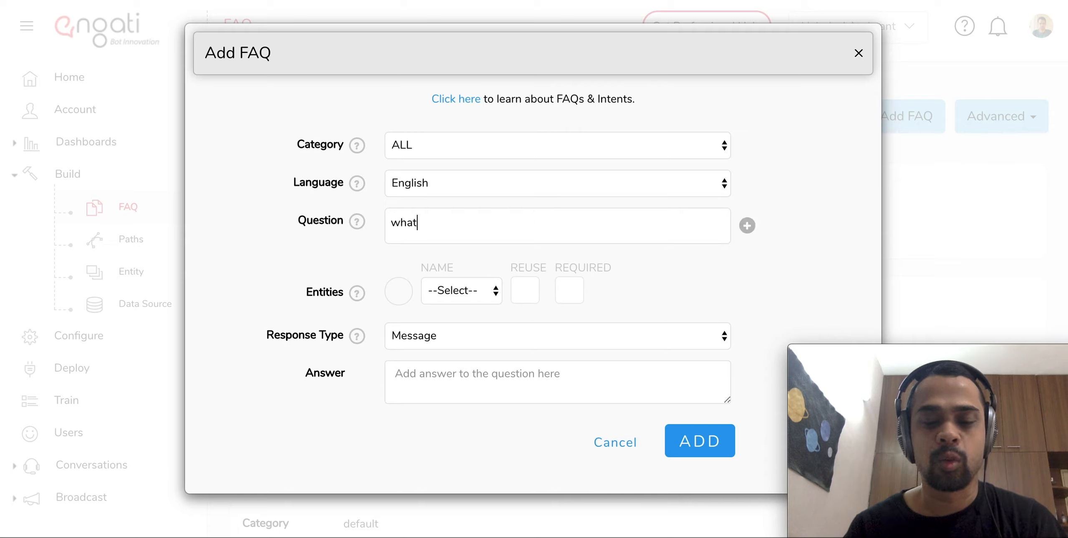
{"action": "type", "text": " are your store timings"}
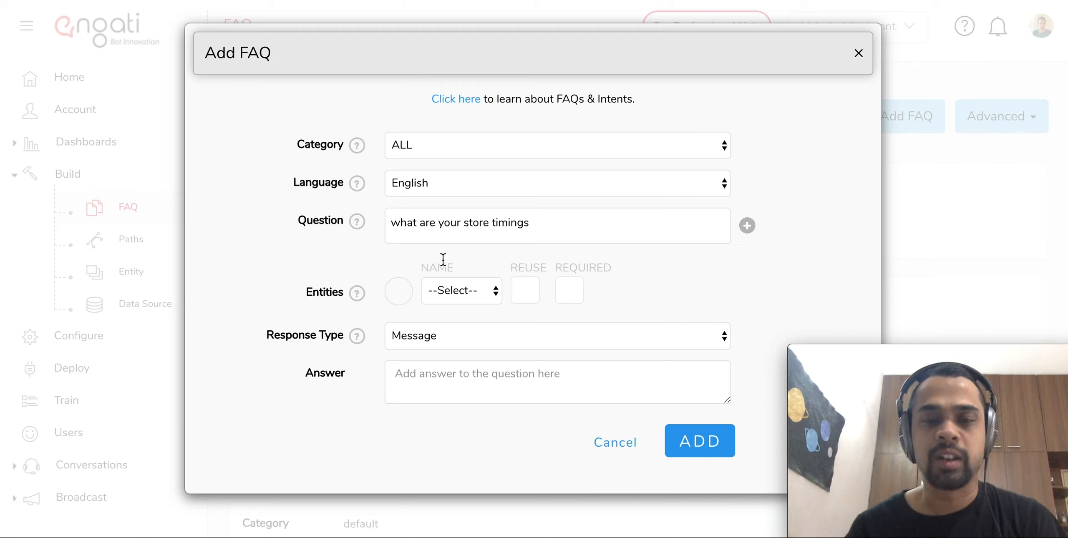
Step: Set the new FAQ's response type to Path instead of a message answer
{"action": "mouse_move", "coordinate": [354, 335]}
{"action": "left_click", "coordinate": [392, 377]}
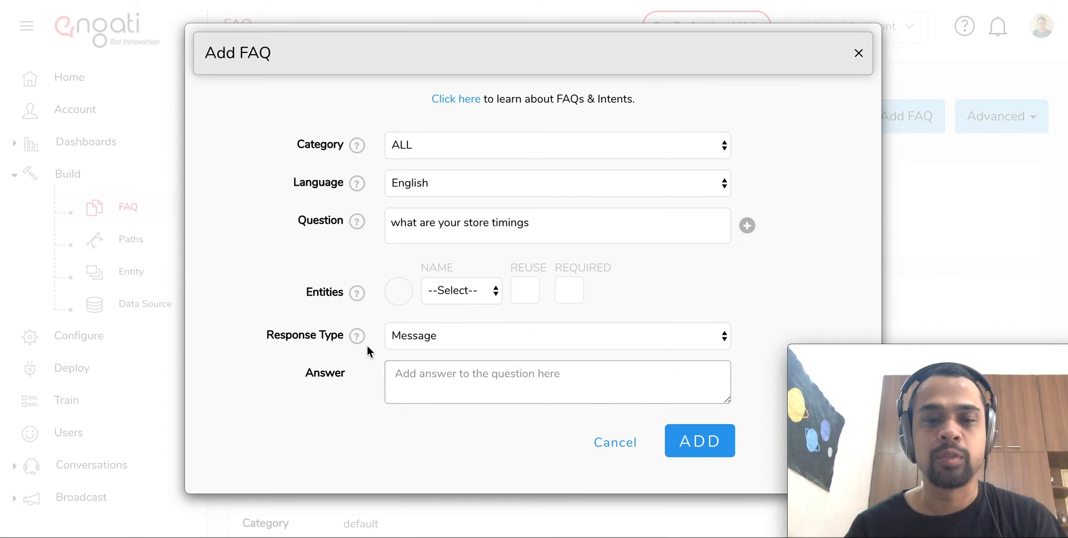
{"action": "mouse_move", "coordinate": [343, 348]}
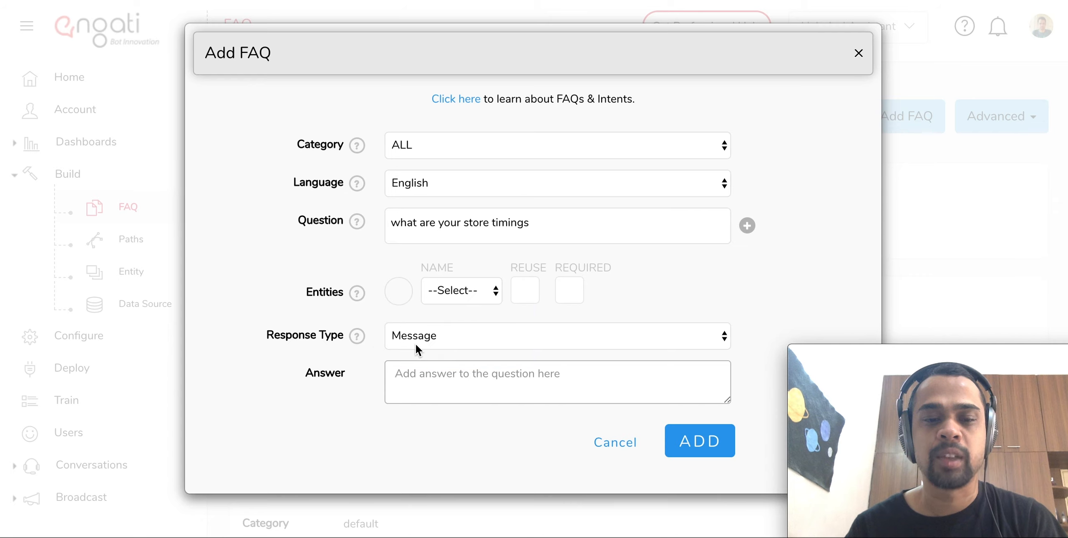
{"action": "left_click", "coordinate": [415, 345]}
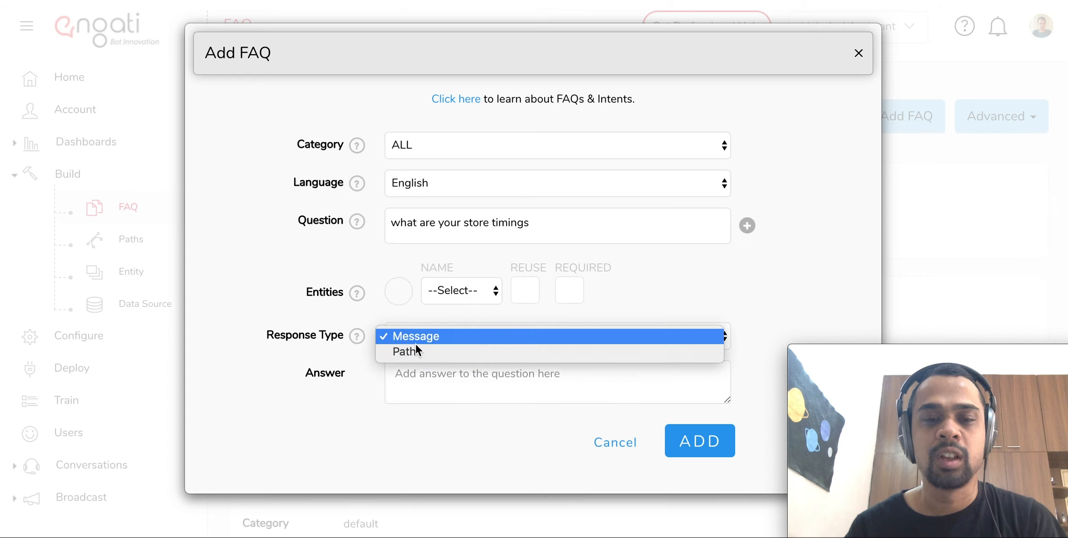
{"action": "left_click", "coordinate": [416, 352]}
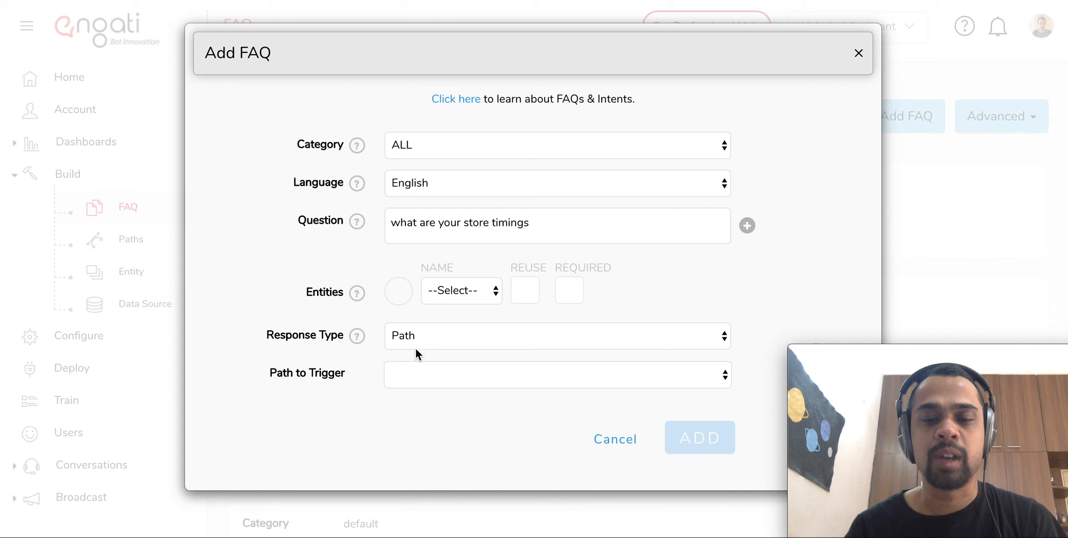
Step: Discard the unfinished store timings FAQ and open the Upload FAQ option to examine bulk uploading
{"action": "left_click", "coordinate": [615, 440]}
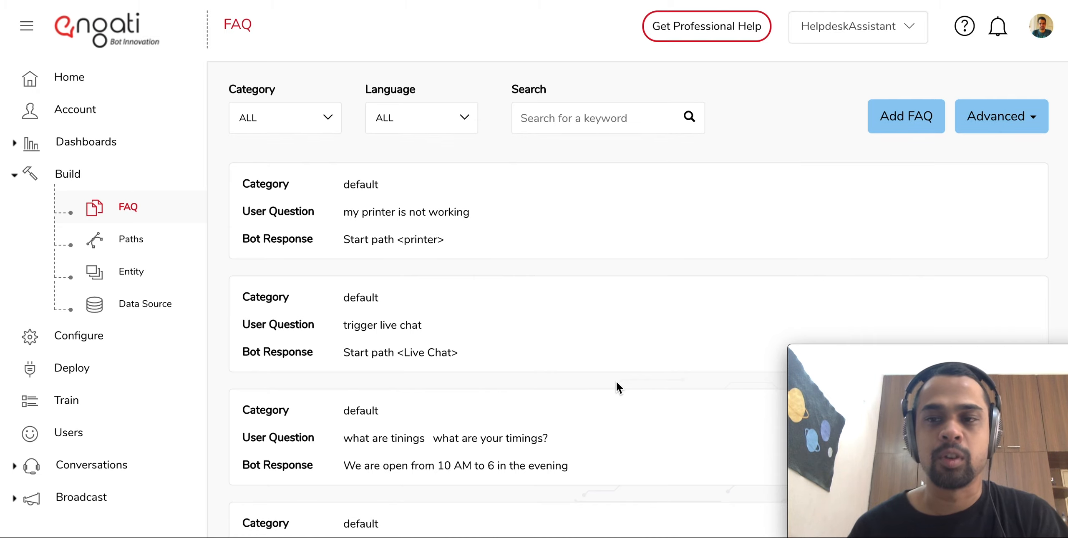
{"action": "left_click", "coordinate": [975, 131]}
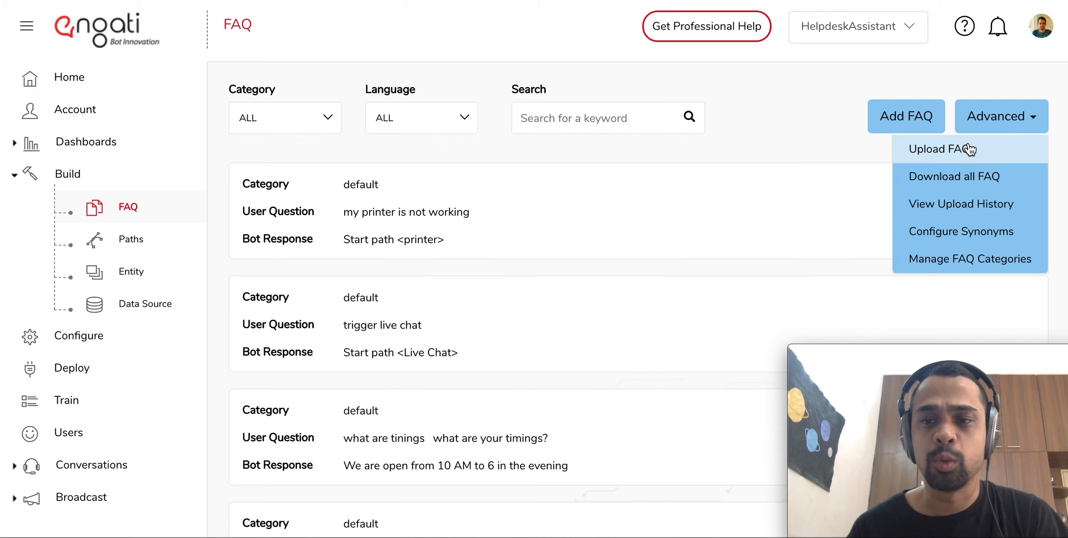
{"action": "left_click", "coordinate": [969, 148]}
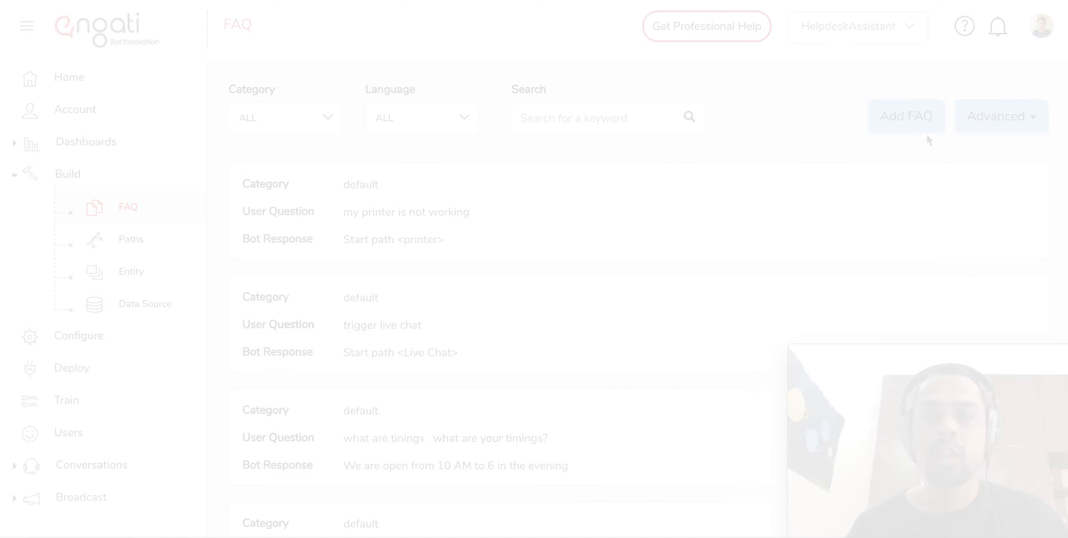
Step: Open the advanced FAQ settings for synonyms and examine the custom synonyms and the English stopwords
{"action": "left_click", "coordinate": [962, 128]}
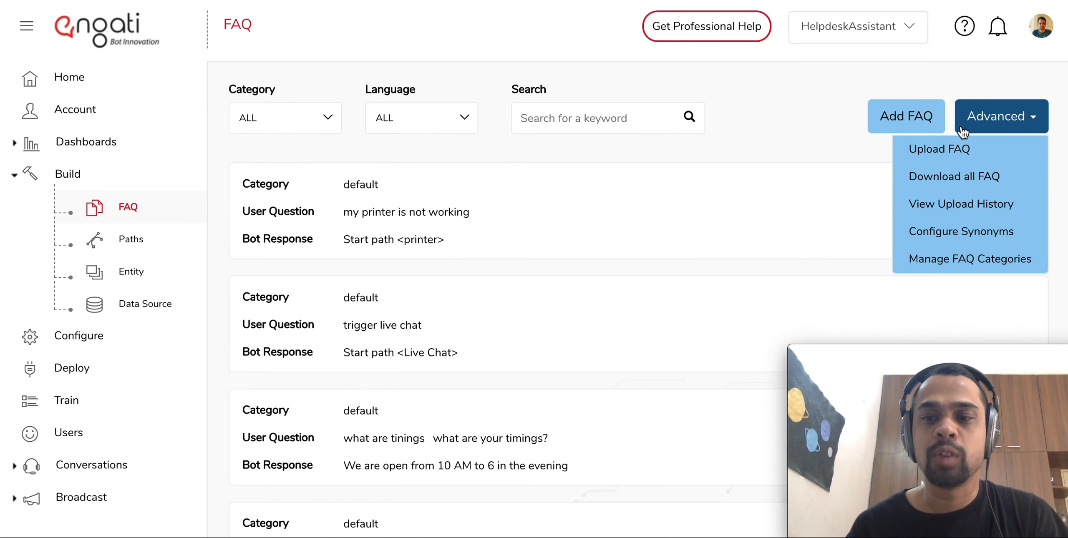
{"action": "left_click", "coordinate": [944, 231]}
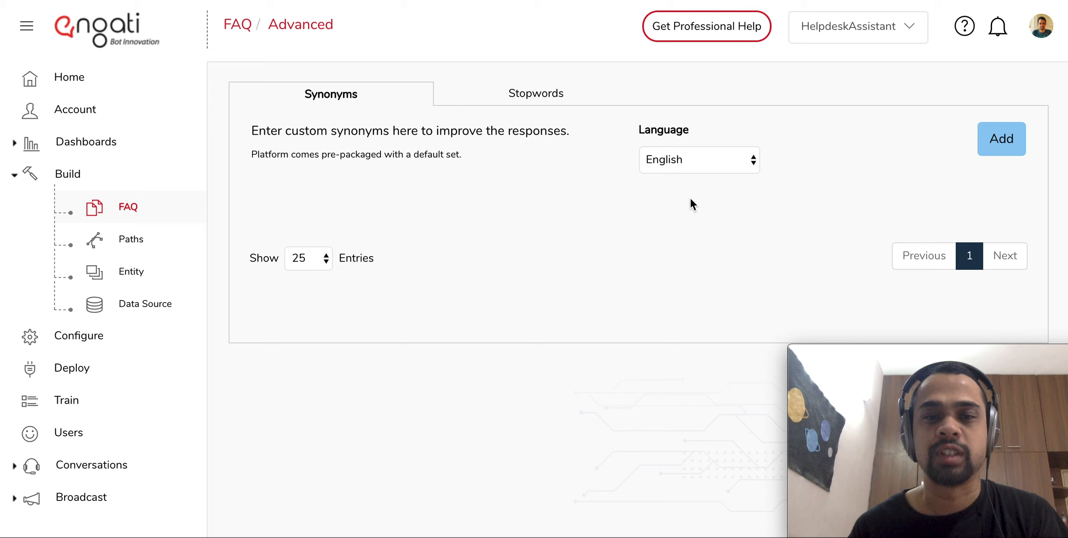
{"action": "left_click", "coordinate": [566, 105]}
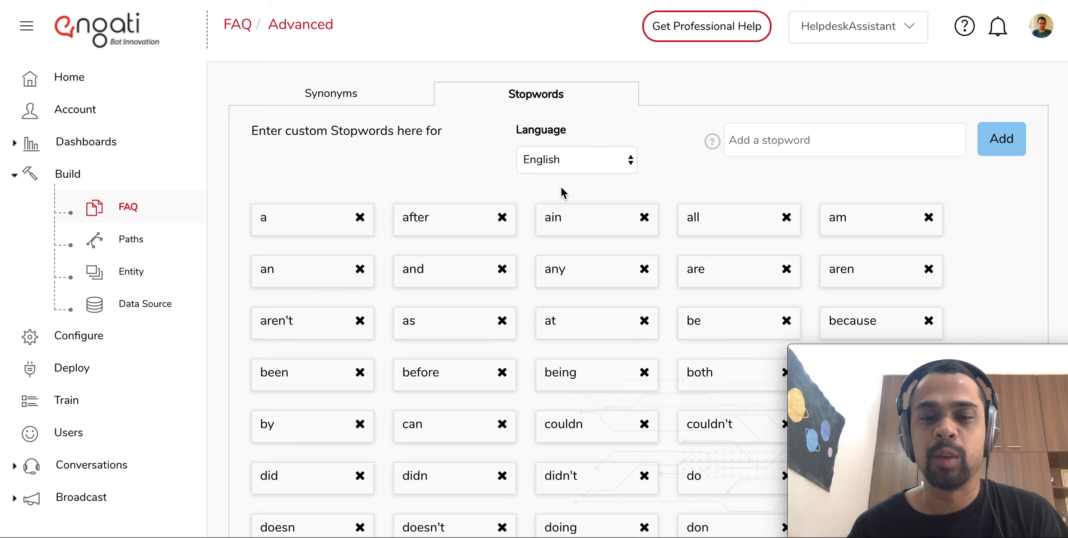
{"action": "scroll", "coordinate": [563, 193], "scroll_direction": "down", "scroll_amount": 1}
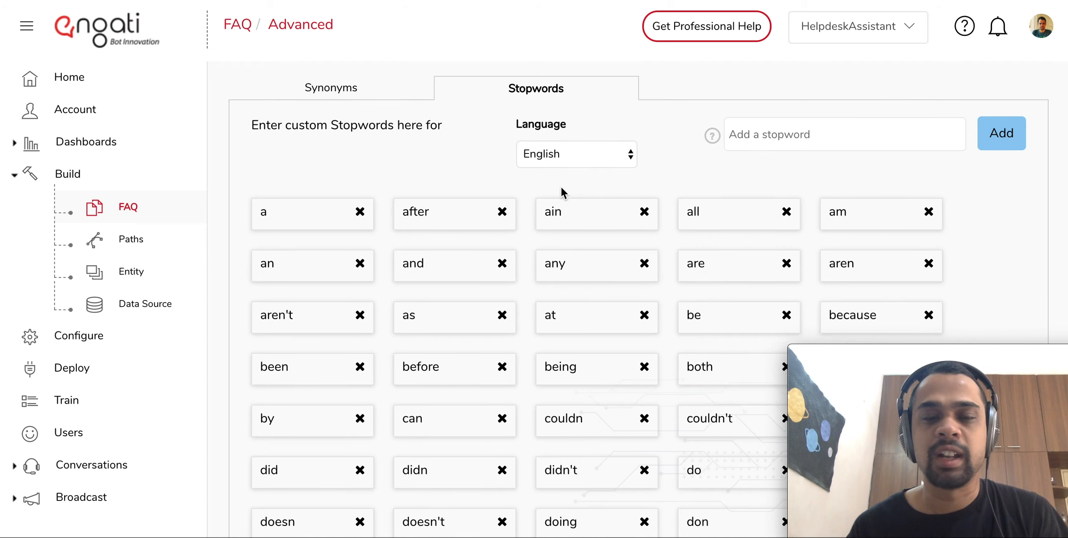
{"action": "scroll", "coordinate": [562, 193], "scroll_direction": "up", "scroll_amount": 1}
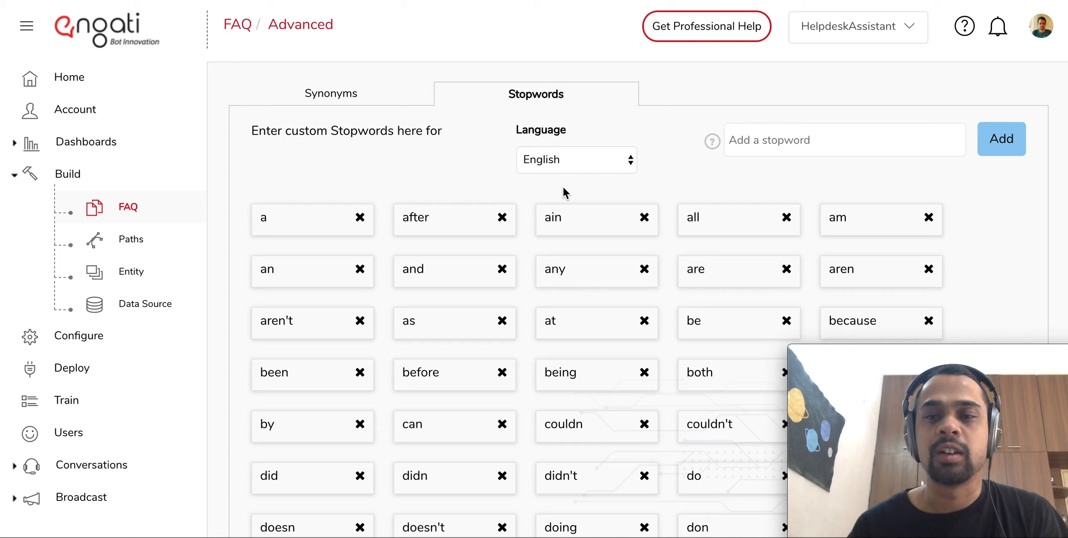
{"action": "left_click", "coordinate": [774, 140]}
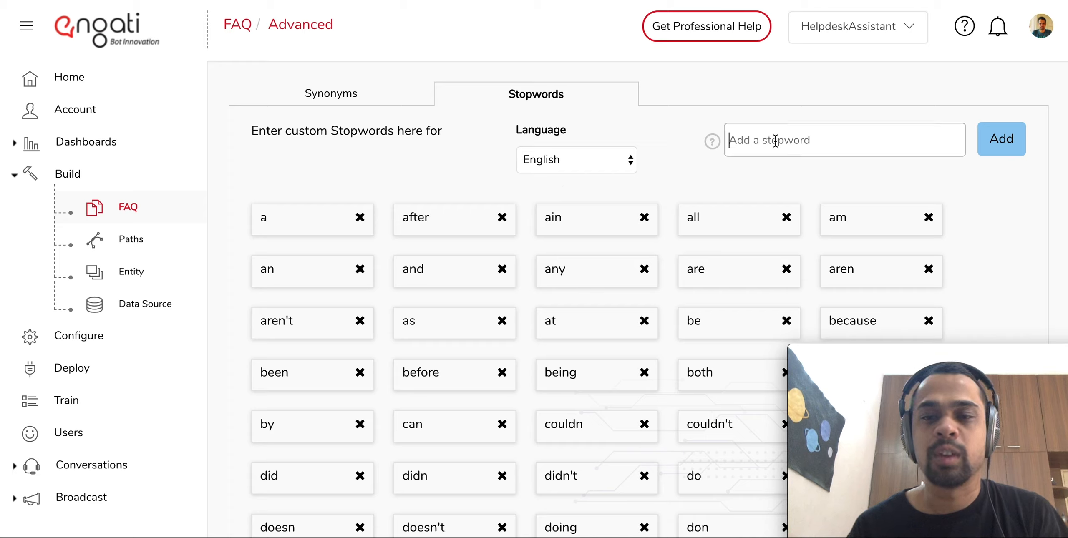
{"action": "left_click", "coordinate": [360, 104]}
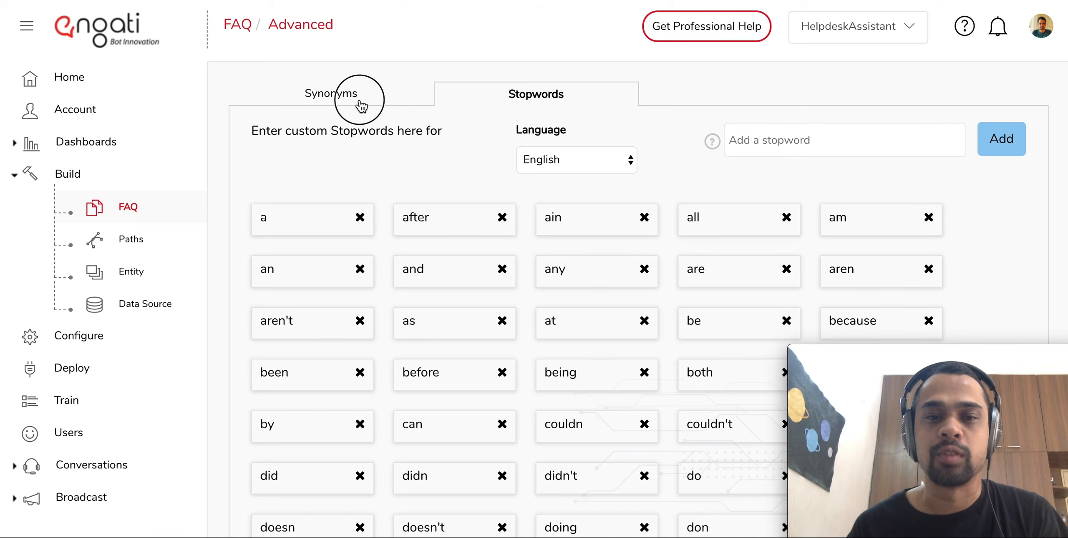
Step: Return to the FAQ list and review which existing questions answer with a message and which start a path
{"action": "left_click", "coordinate": [174, 209]}
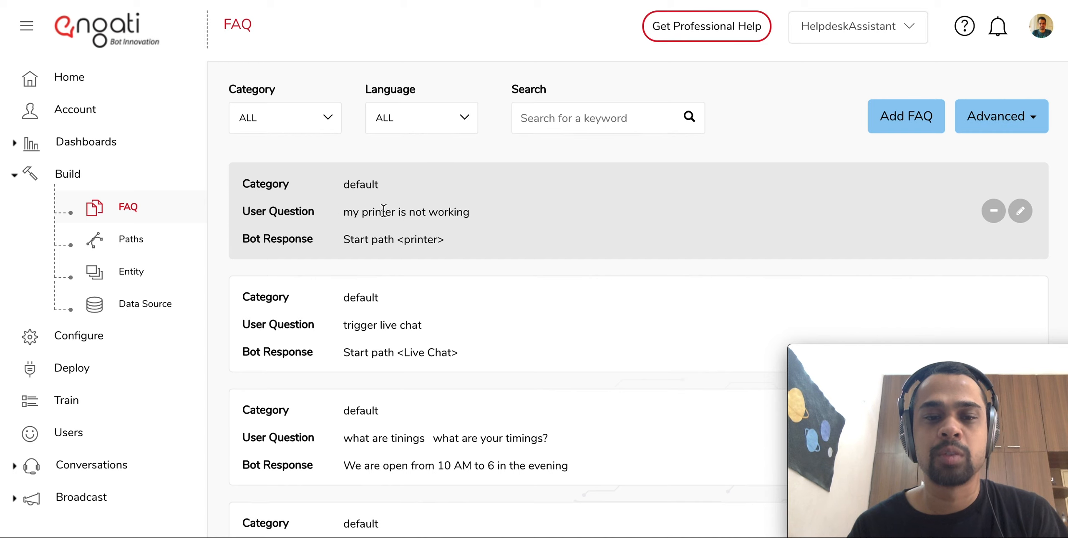
{"action": "scroll", "coordinate": [385, 210], "scroll_direction": "down", "scroll_amount": 2}
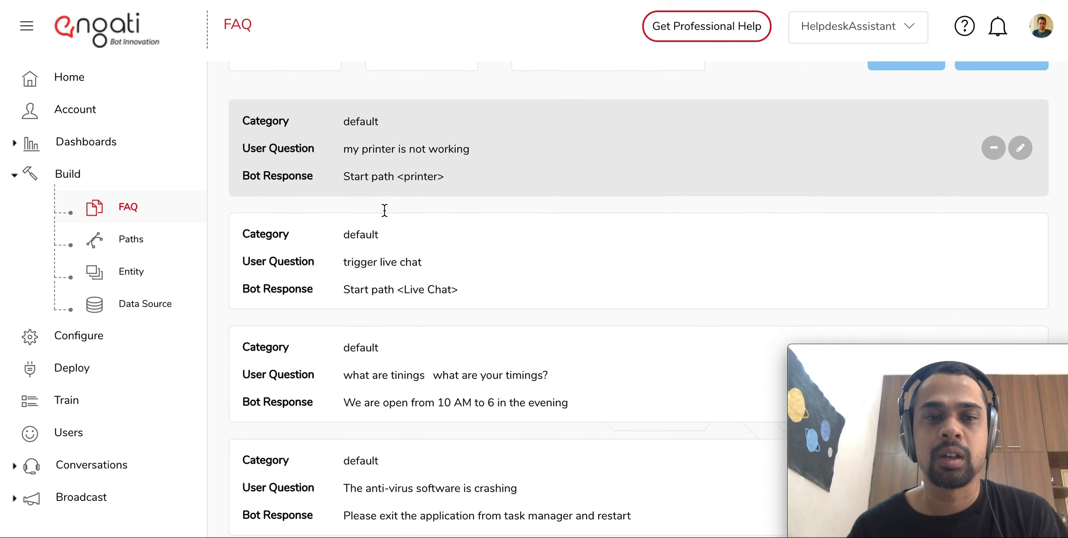
{"action": "scroll", "coordinate": [384, 210], "scroll_direction": "down", "scroll_amount": 3}
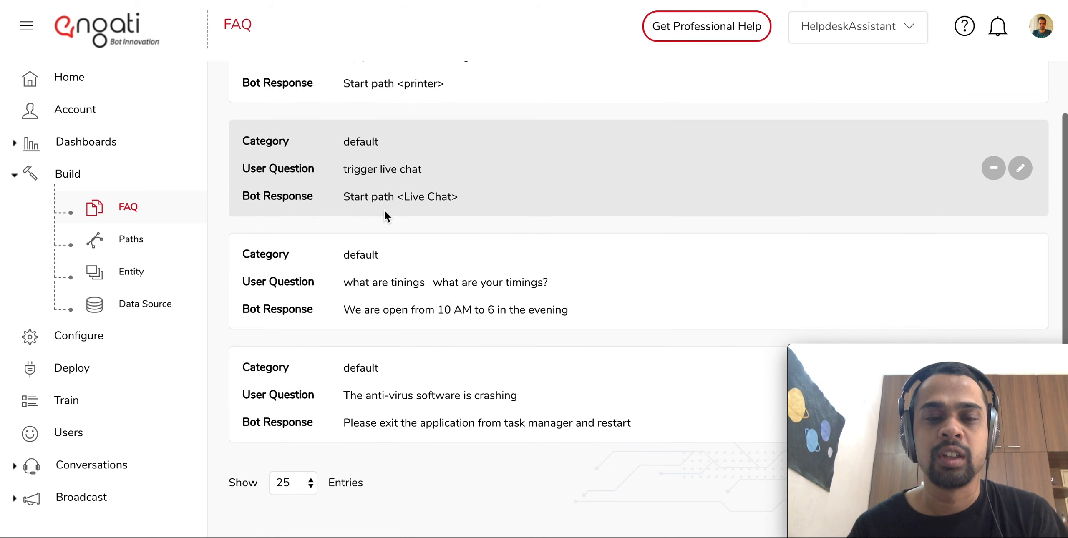
{"action": "scroll", "coordinate": [384, 212], "scroll_direction": "up", "scroll_amount": 3}
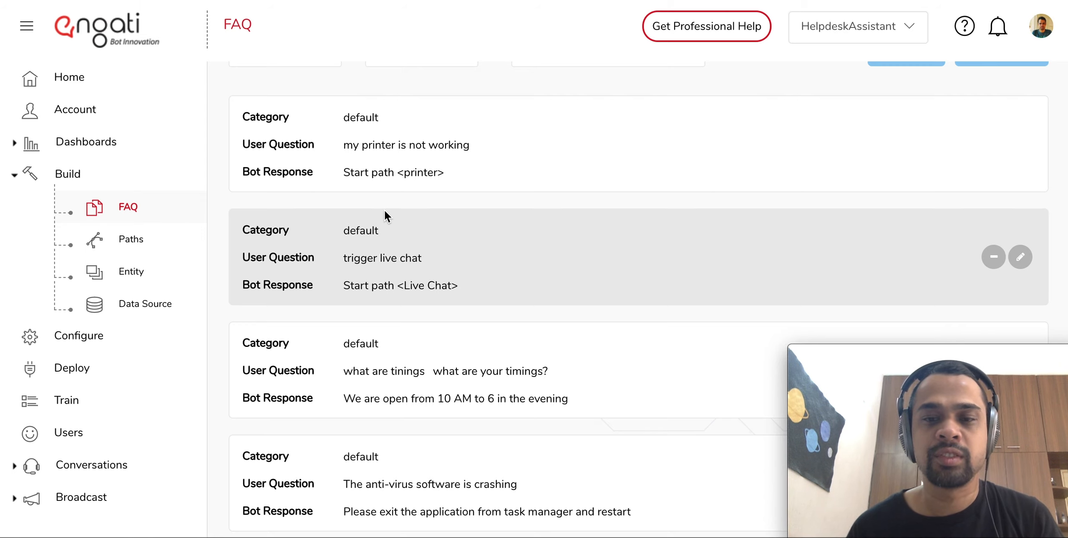
{"action": "scroll", "coordinate": [385, 210], "scroll_direction": "up", "scroll_amount": 2}
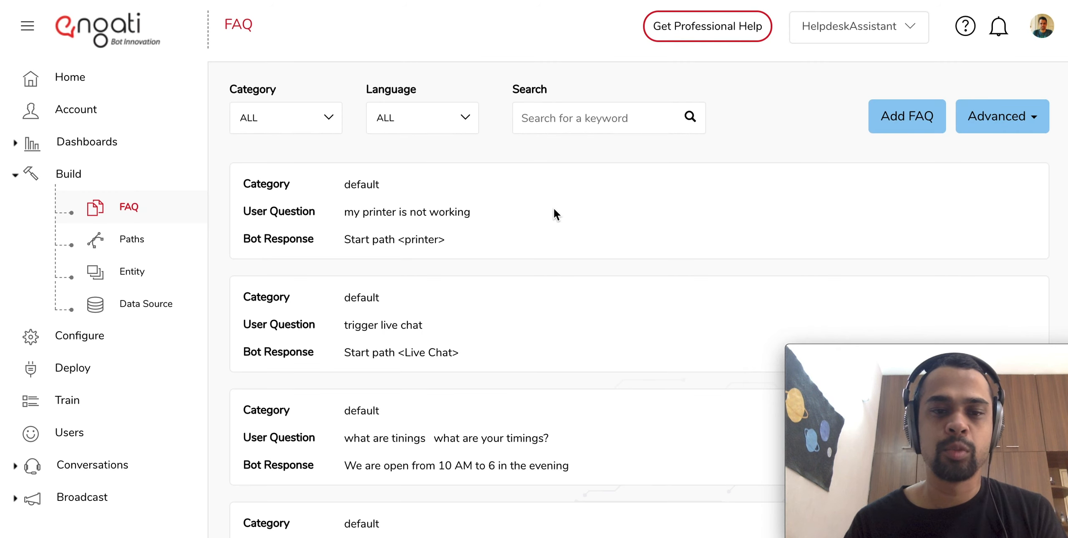
Step: Try out a new entity named "date" with the type Custom Values, and close the form without saving
{"action": "left_click", "coordinate": [184, 274]}
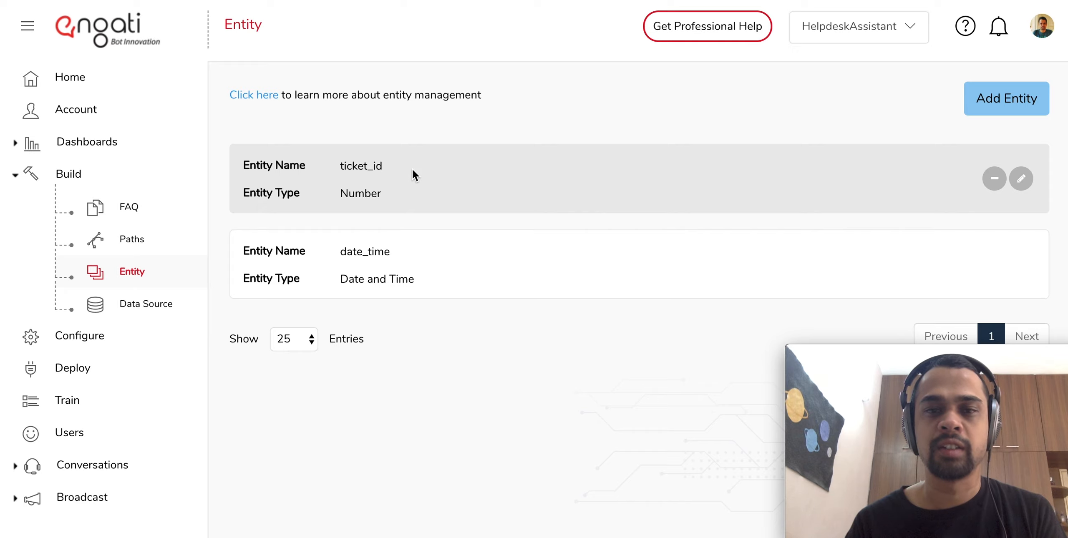
{"action": "left_click", "coordinate": [1010, 99]}
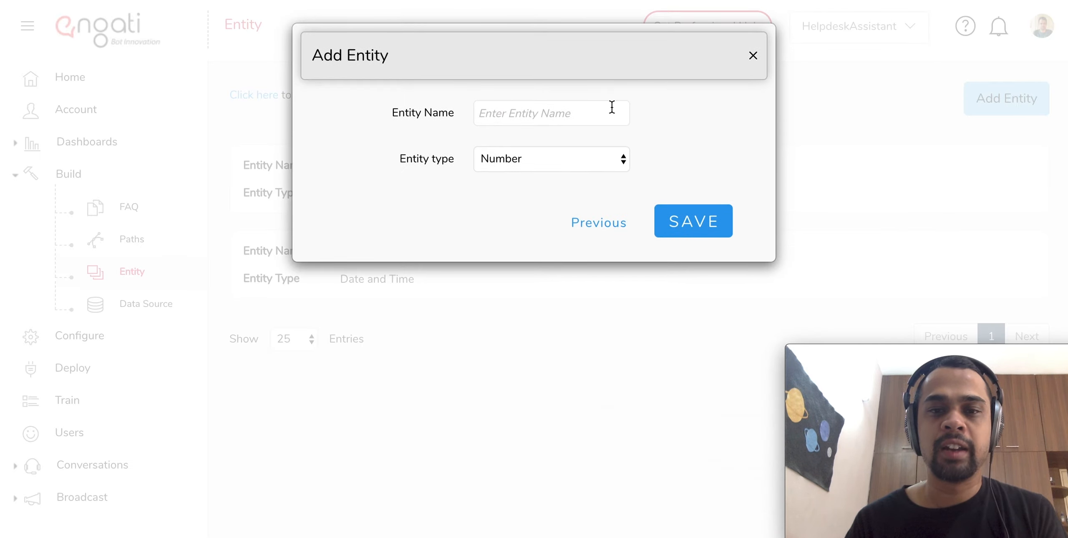
{"action": "left_click", "coordinate": [611, 107]}
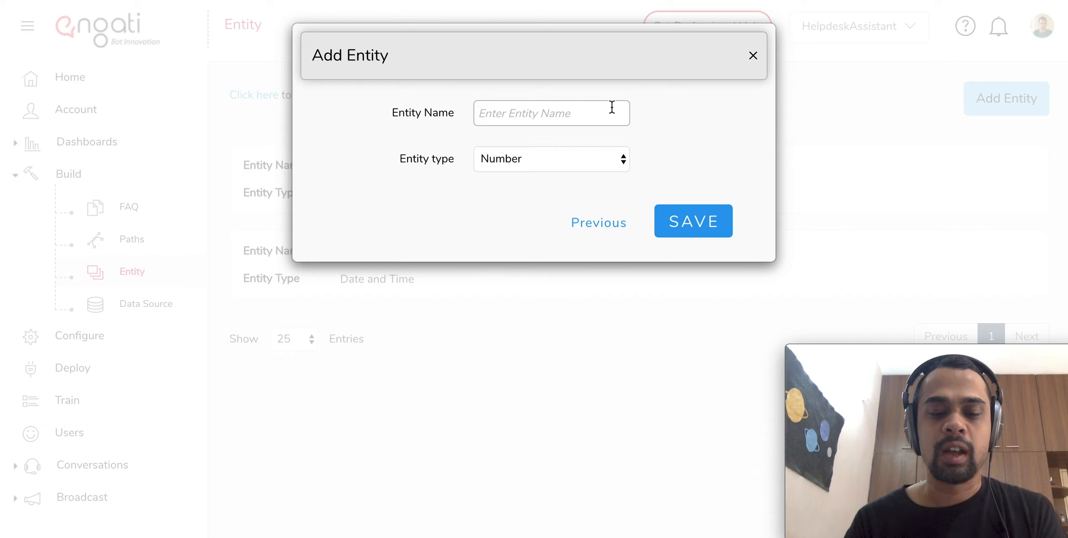
{"action": "type", "text": "date"}
{"action": "left_click", "coordinate": [570, 169]}
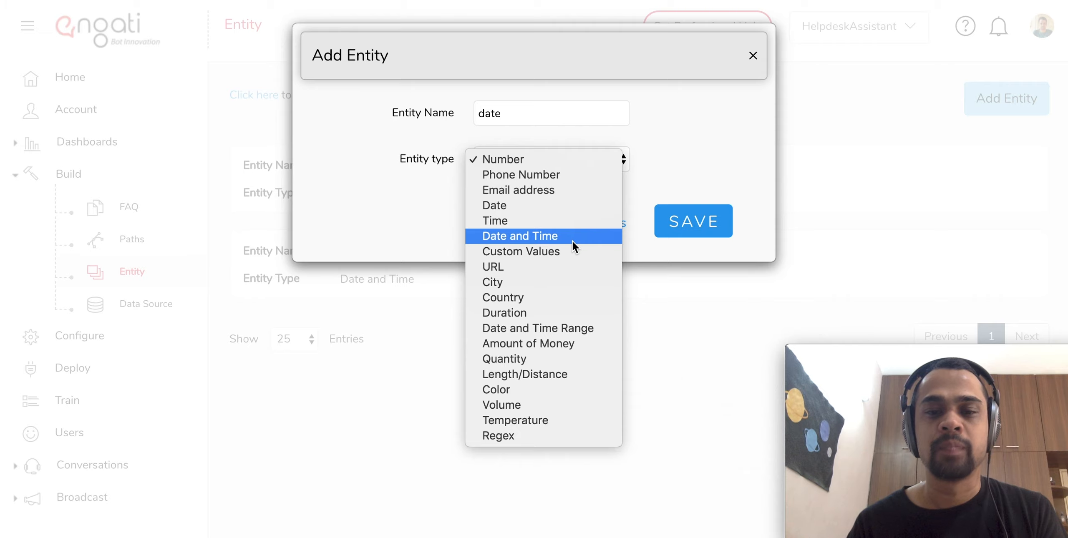
{"action": "left_click", "coordinate": [555, 251]}
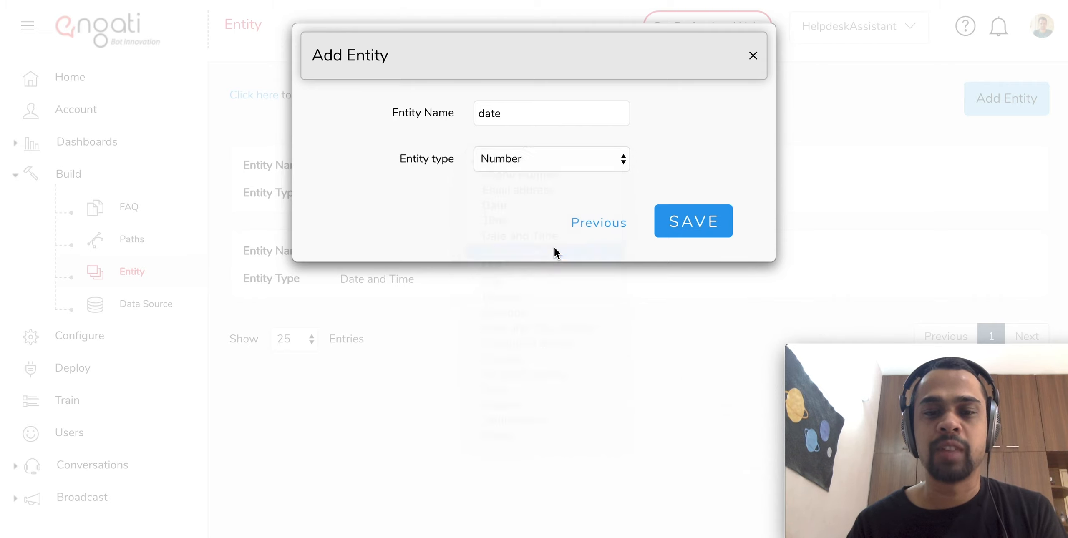
{"action": "left_click", "coordinate": [555, 247]}
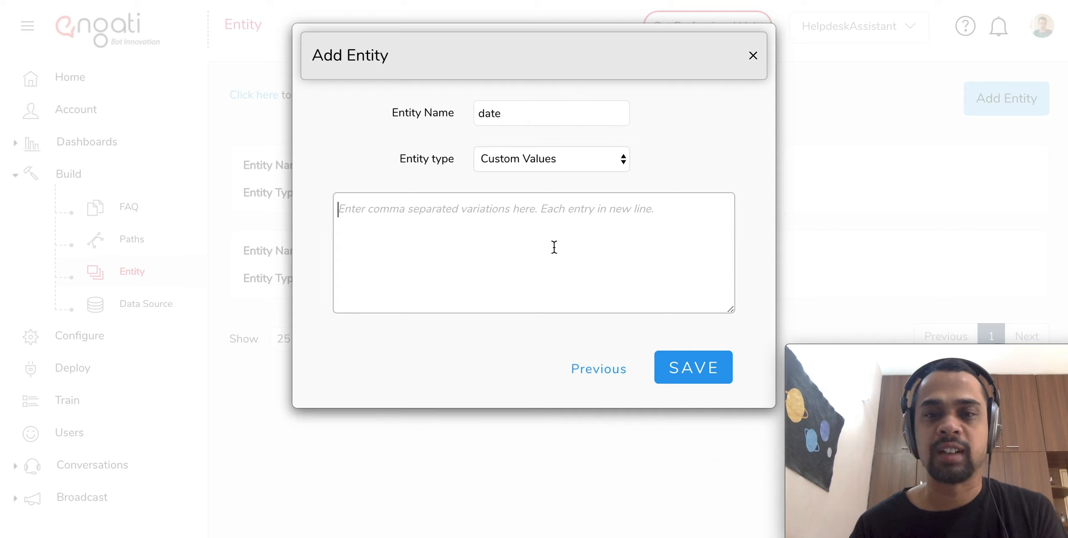
{"action": "left_click", "coordinate": [754, 56]}
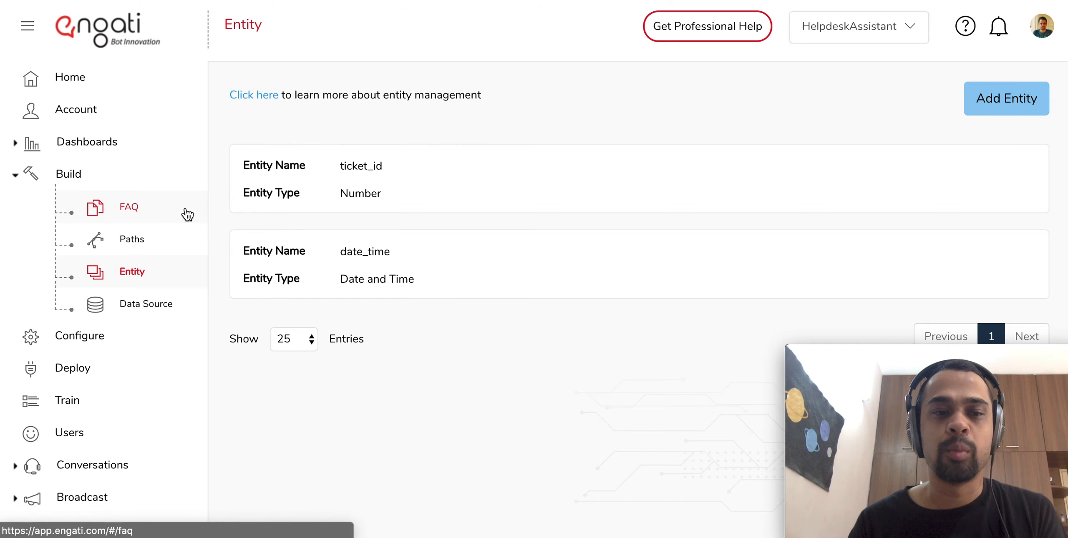
Step: Start a new FAQ with the question "what is the status of my ticket no" followed by a sample ticket number
{"action": "left_click", "coordinate": [187, 214]}
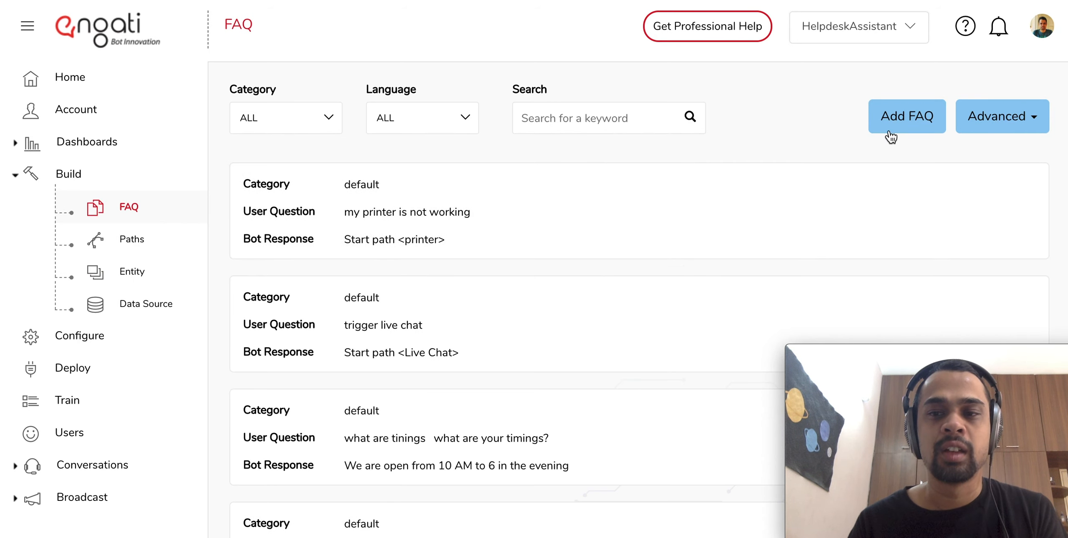
{"action": "left_click", "coordinate": [893, 134]}
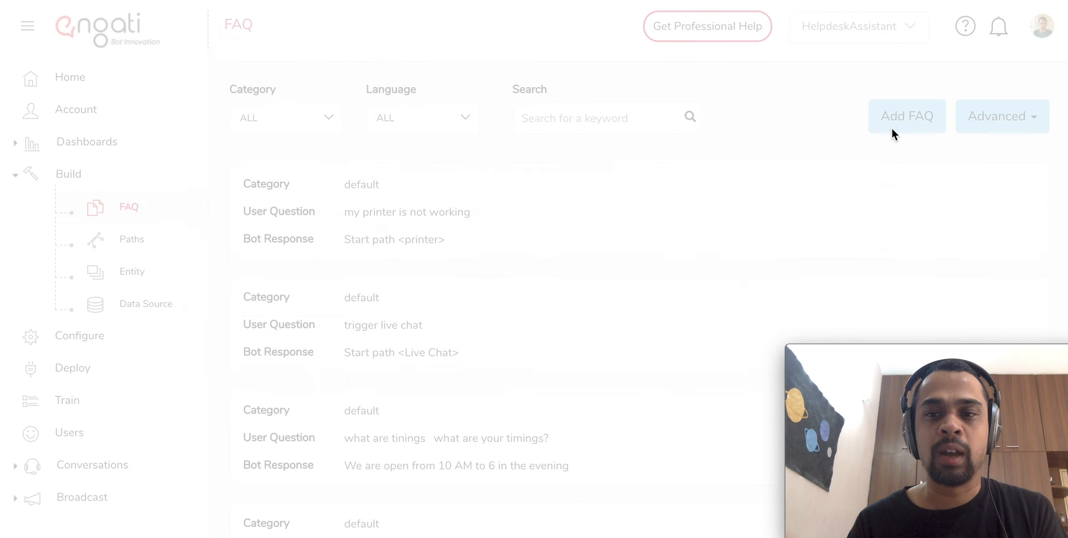
{"action": "left_click", "coordinate": [573, 222]}
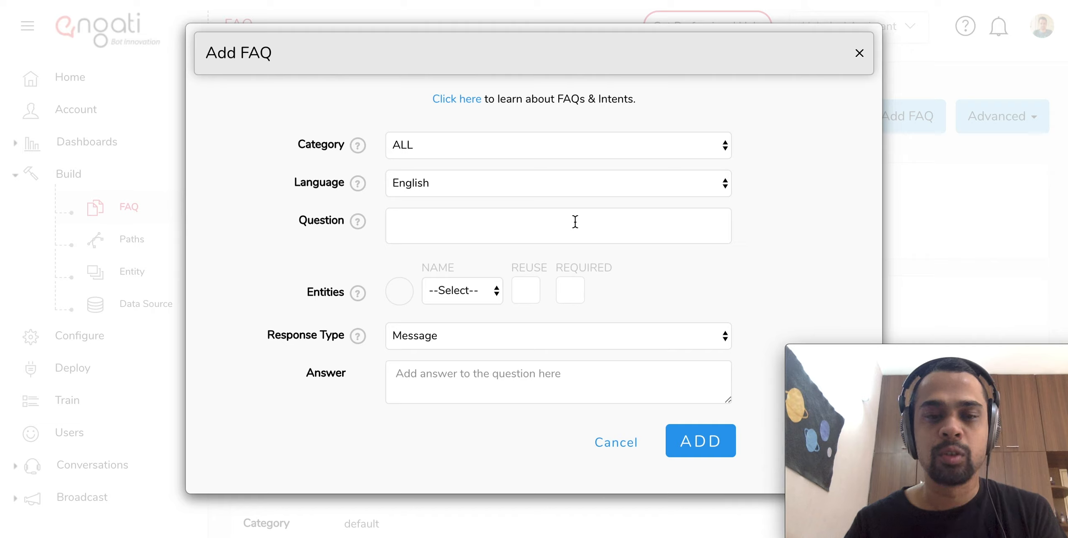
{"action": "type", "text": "what is the"}
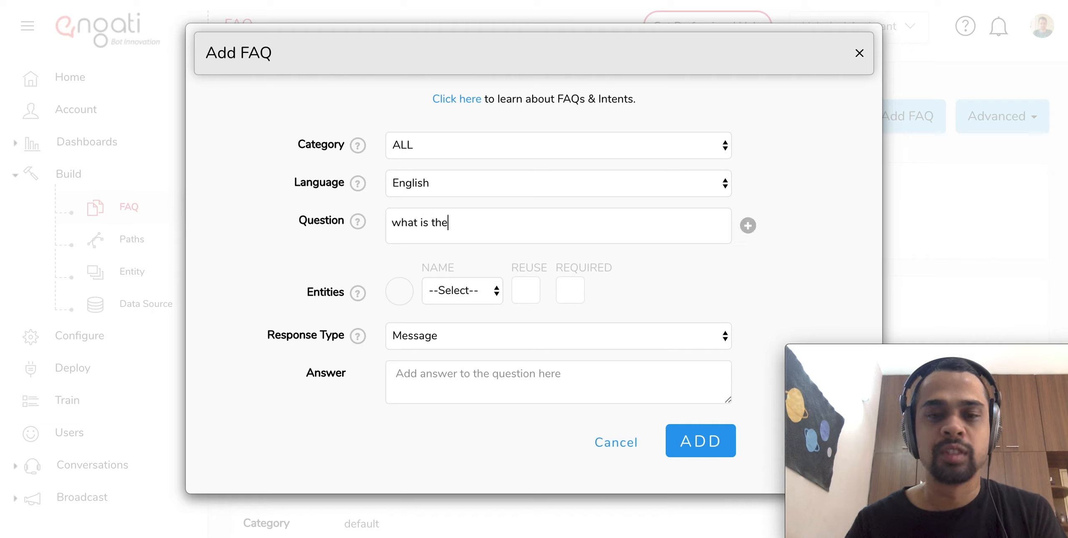
{"action": "type", "text": " status of m"}
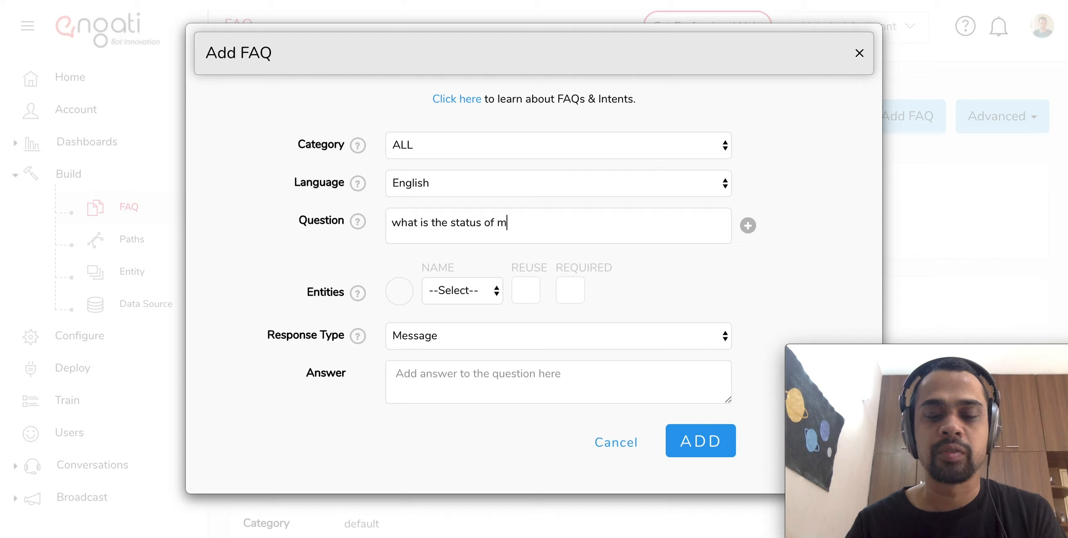
{"action": "type", "text": "y tic"}
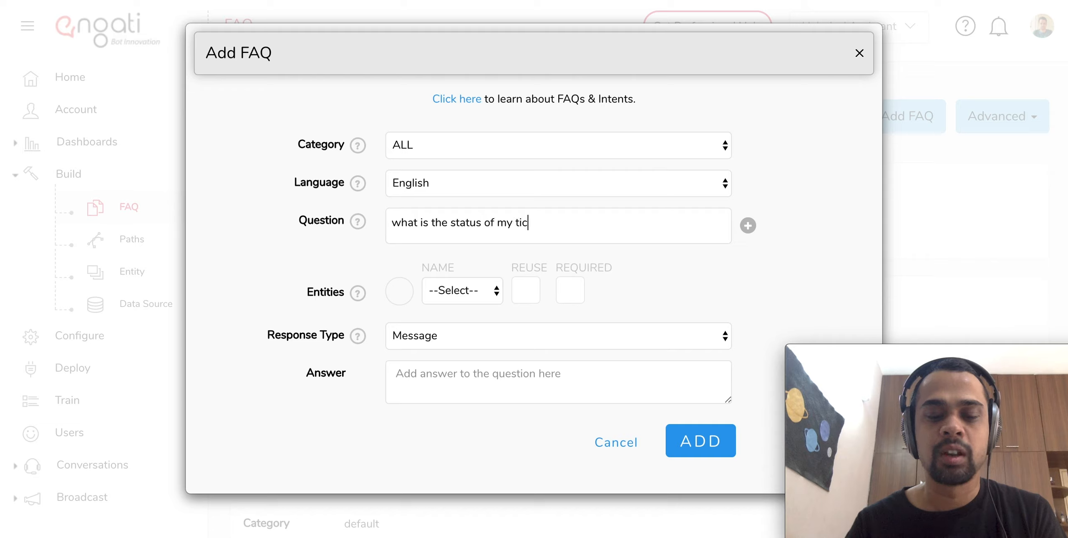
{"action": "type", "text": "ket no "}
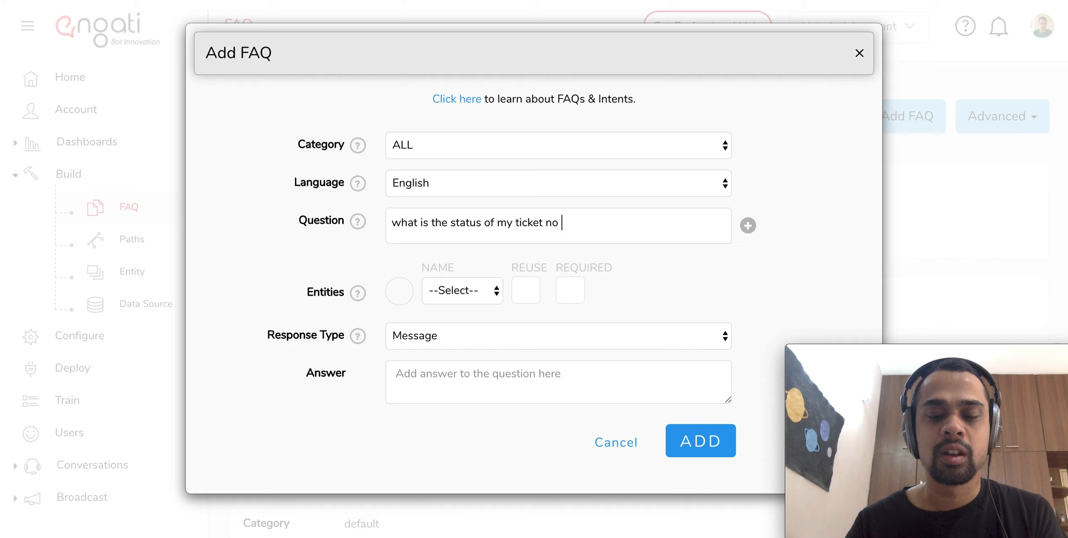
{"action": "type", "text": "35149"}
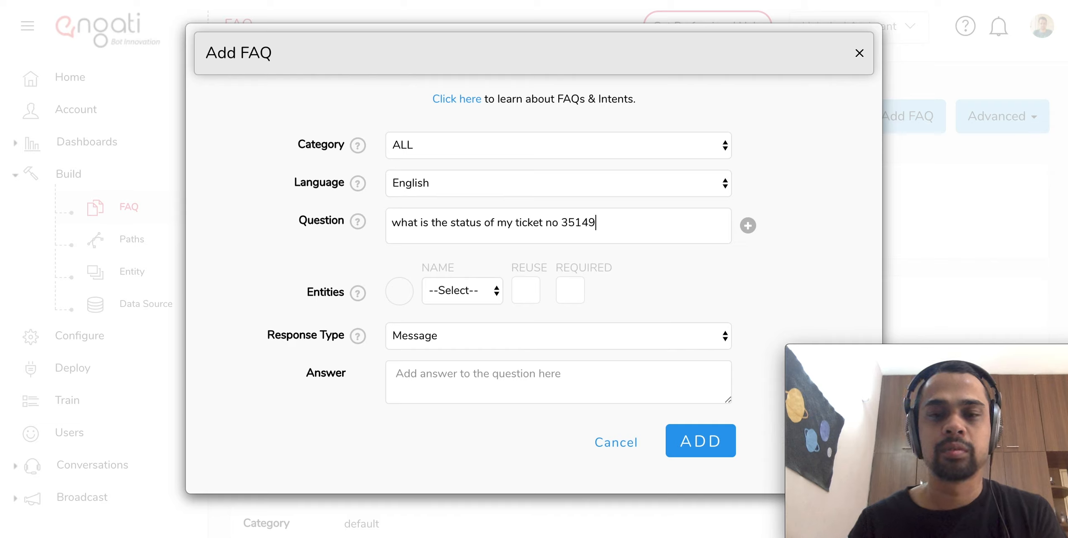
{"action": "type", "text": "012"}
{"action": "key", "text": "BackSpace"}
{"action": "type", "text": "12"}
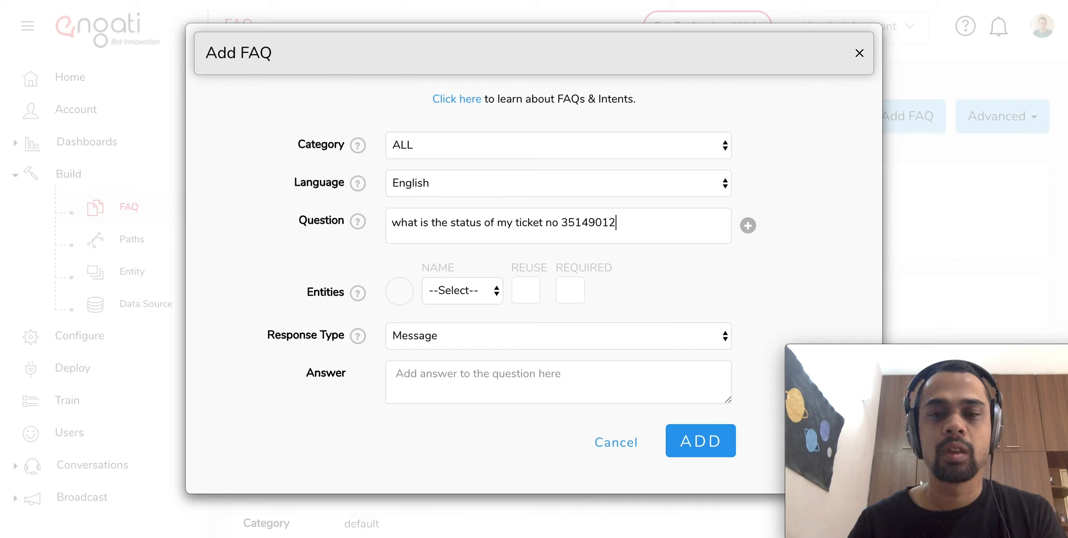
Step: Tag the sample ticket number in the FAQ question with the entity ticket_id
{"action": "left_click", "coordinate": [596, 223]}
{"action": "double_click", "coordinate": [596, 223]}
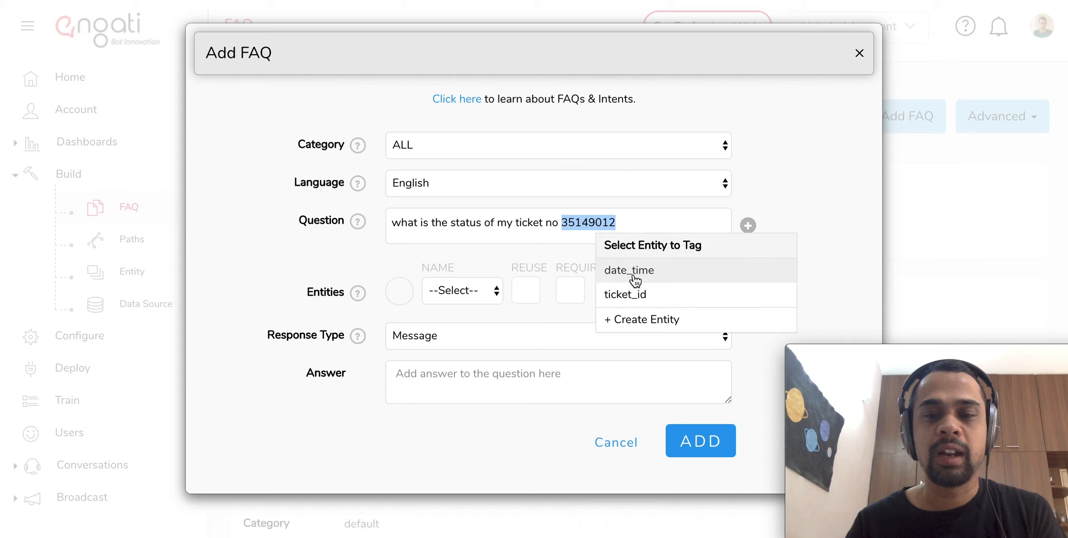
{"action": "left_click", "coordinate": [631, 295]}
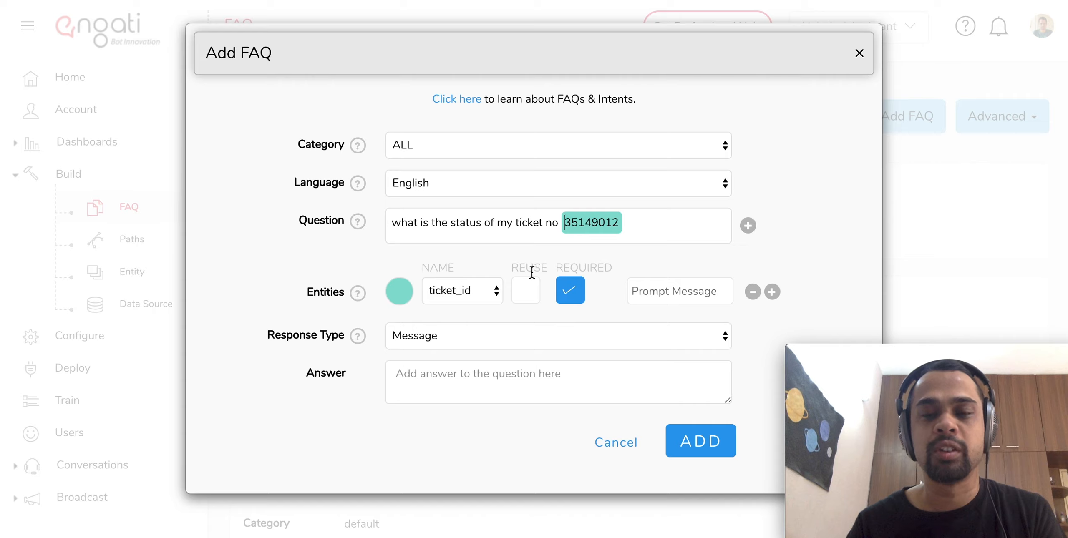
{"action": "double_click", "coordinate": [572, 269]}
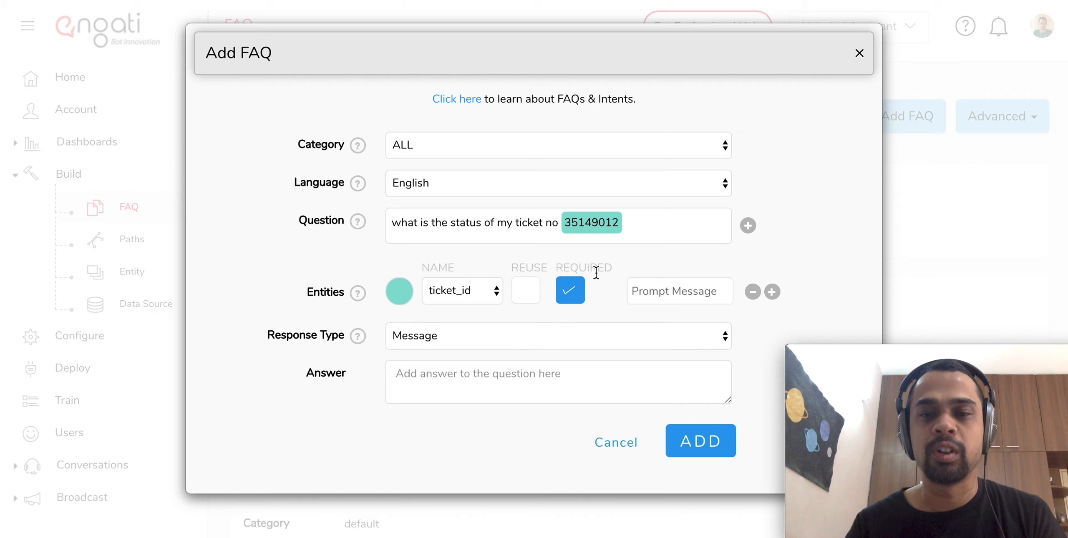
Step: Set the prompt message of the required ticket_id entity to "Can you please enter the ticket id"
{"action": "left_click", "coordinate": [658, 296]}
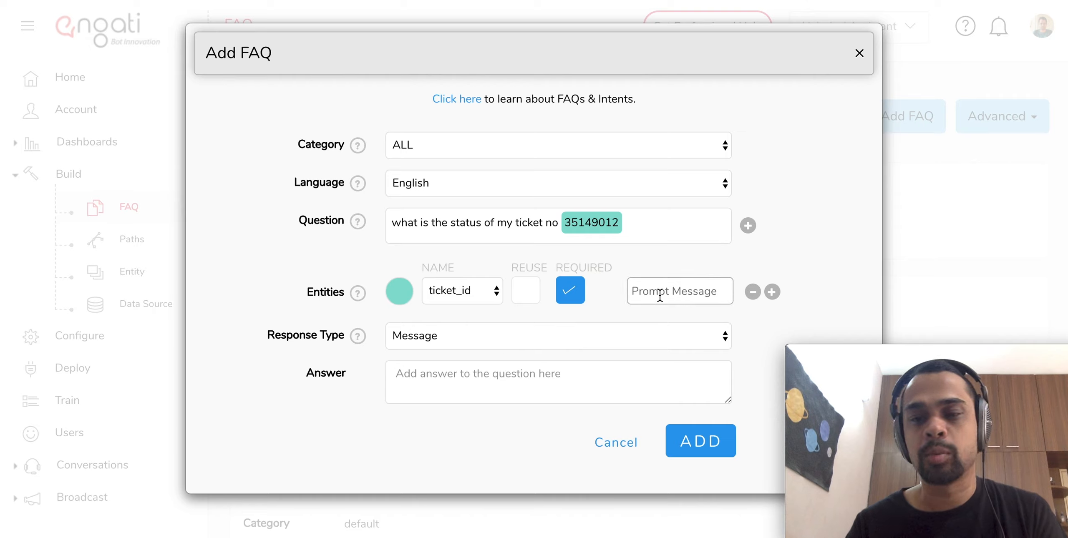
{"action": "type", "text": "Can"}
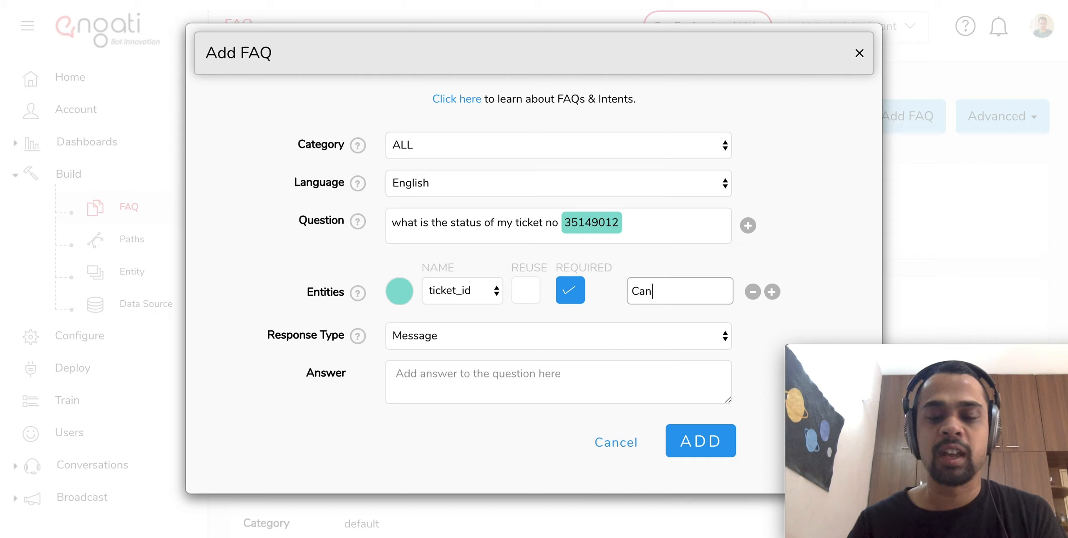
{"action": "type", "text": " you please enter the ticket id"}
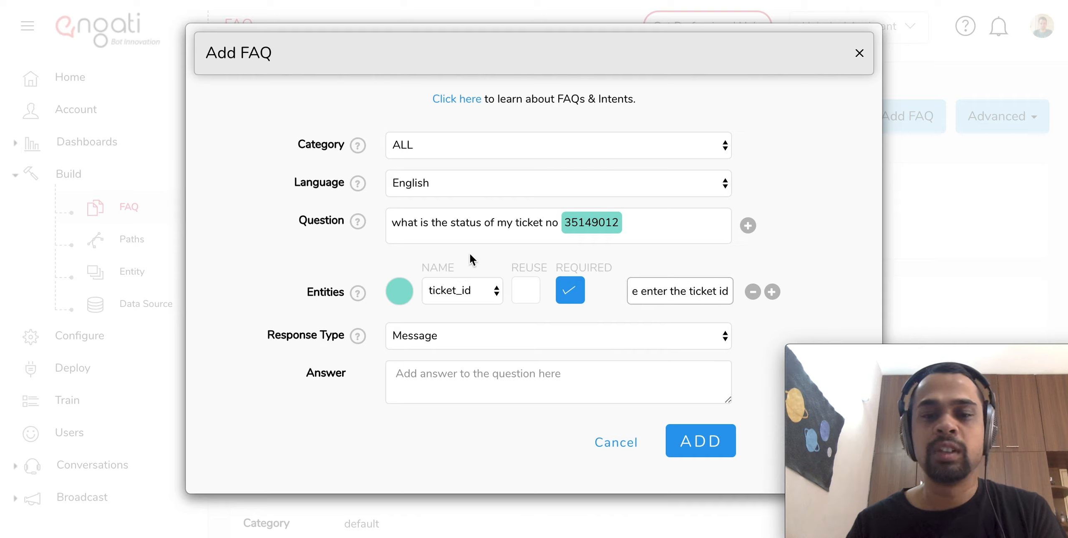
{"action": "left_click", "coordinate": [638, 292]}
{"action": "left_click_drag", "start_coordinate": [638, 297], "coordinate": [565, 292]}
{"action": "key", "text": "Left"}
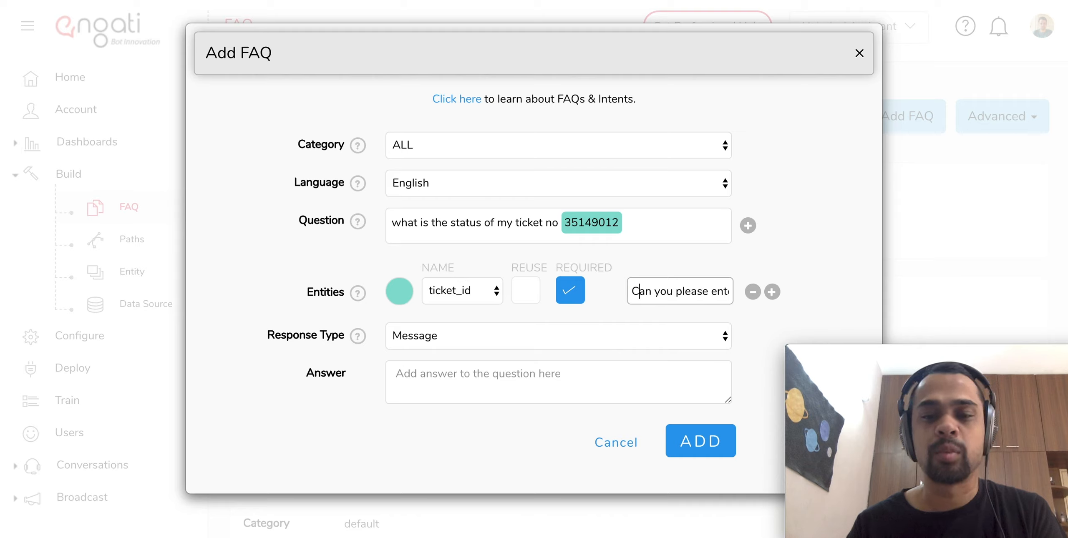
{"action": "triple_click", "coordinate": [688, 297]}
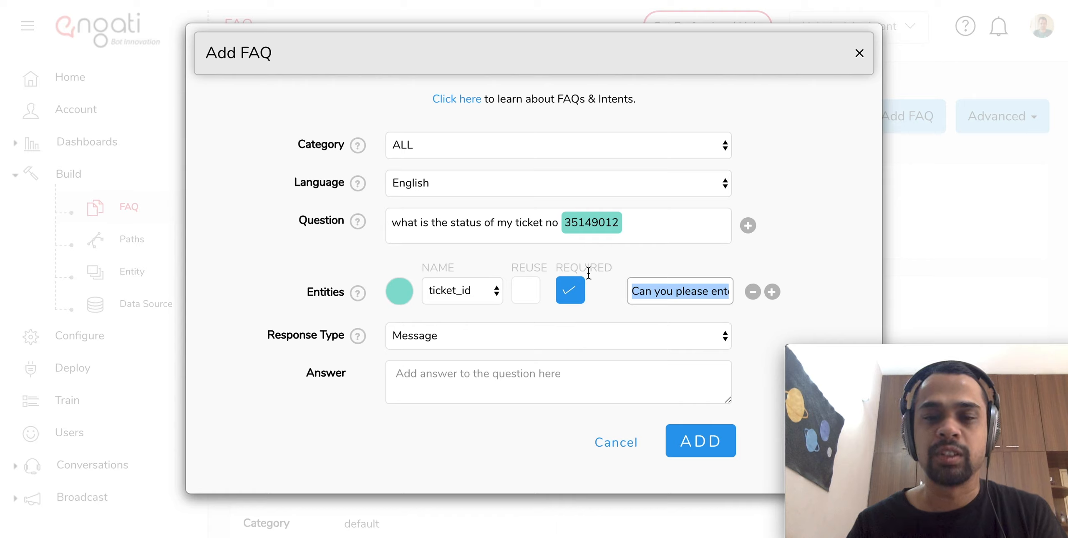
{"action": "double_click", "coordinate": [537, 268]}
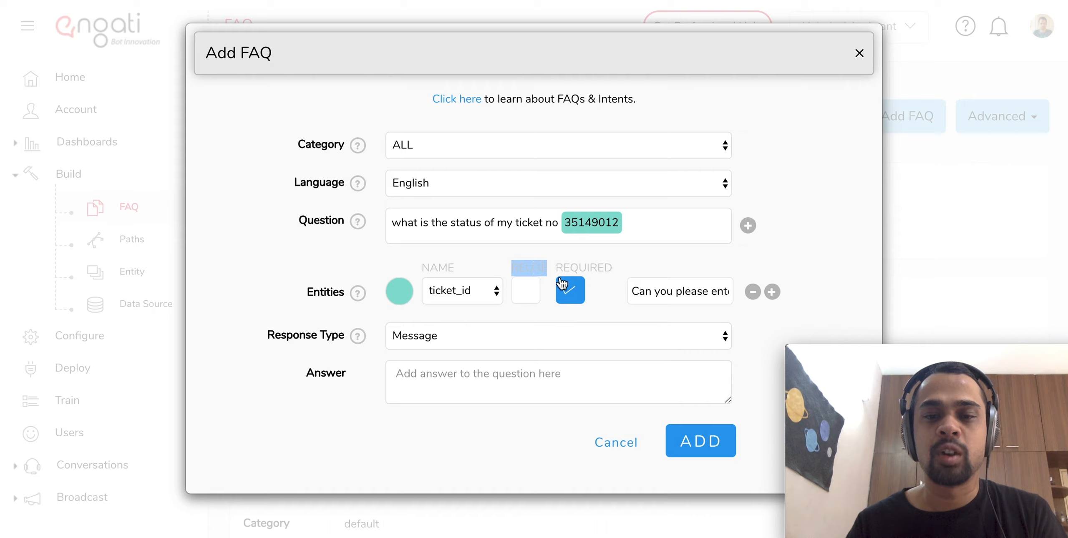
{"action": "left_click", "coordinate": [555, 273]}
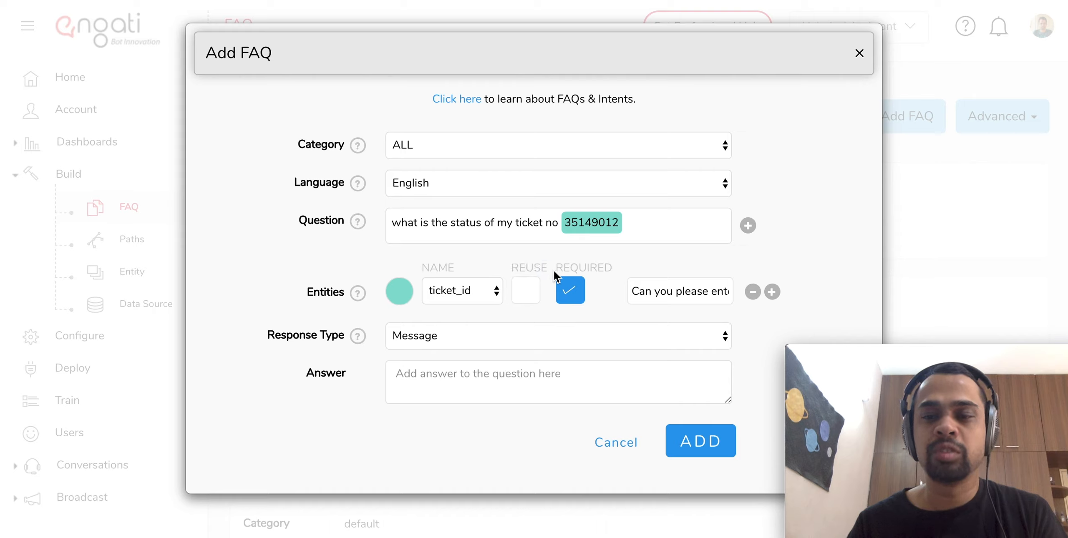
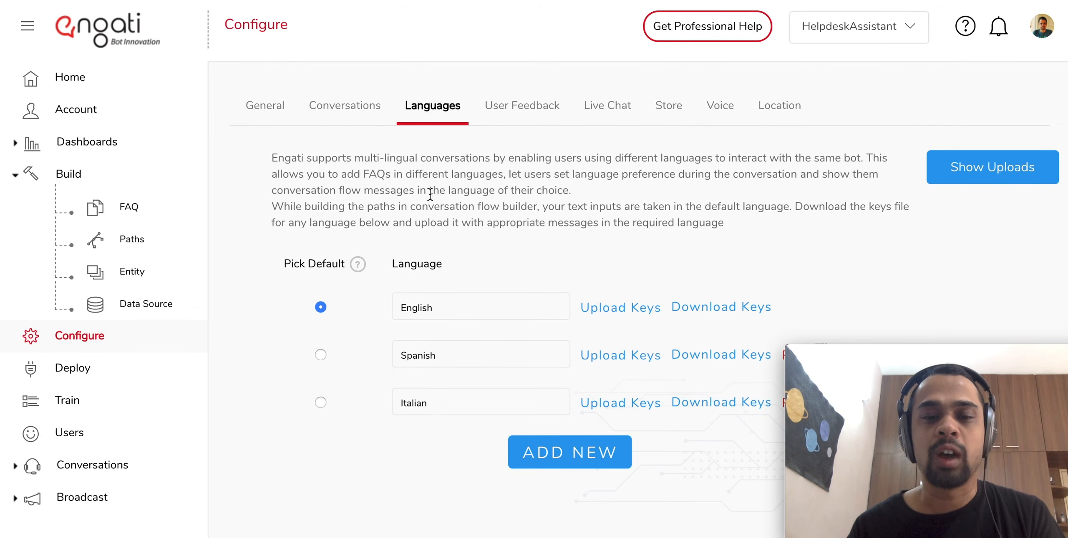
Step: Browse the languages that can be added to the bot, and cancel without adding one
{"action": "left_click", "coordinate": [543, 450]}
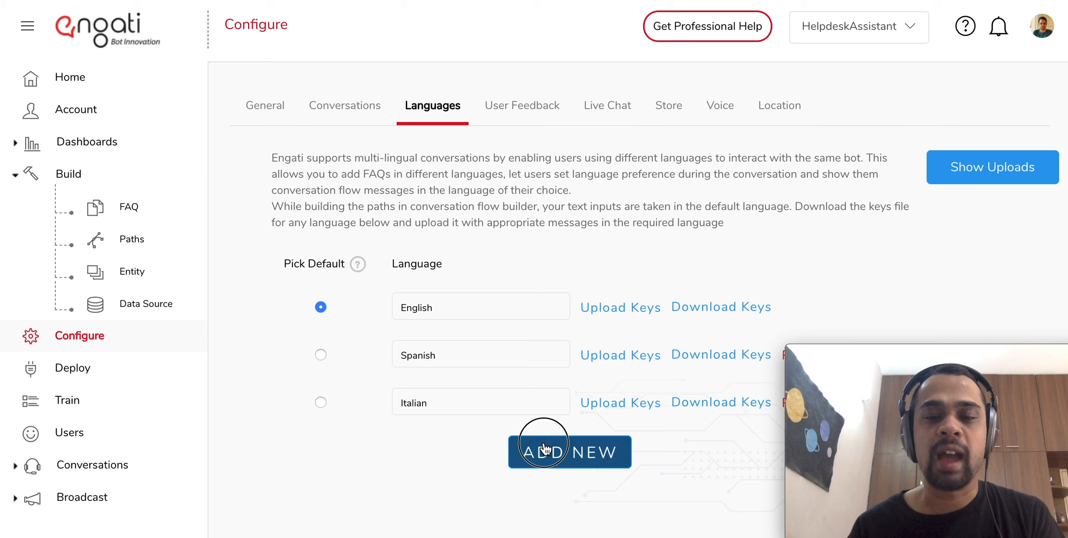
{"action": "left_click", "coordinate": [539, 450]}
{"action": "scroll", "coordinate": [539, 451], "scroll_direction": "down", "scroll_amount": 10}
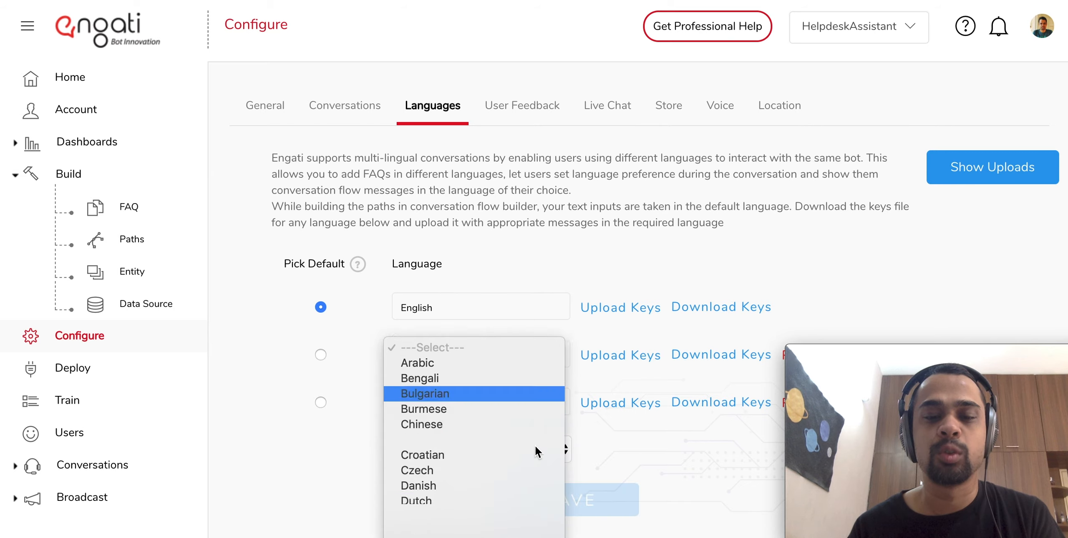
{"action": "scroll", "coordinate": [537, 452], "scroll_direction": "down", "scroll_amount": 4}
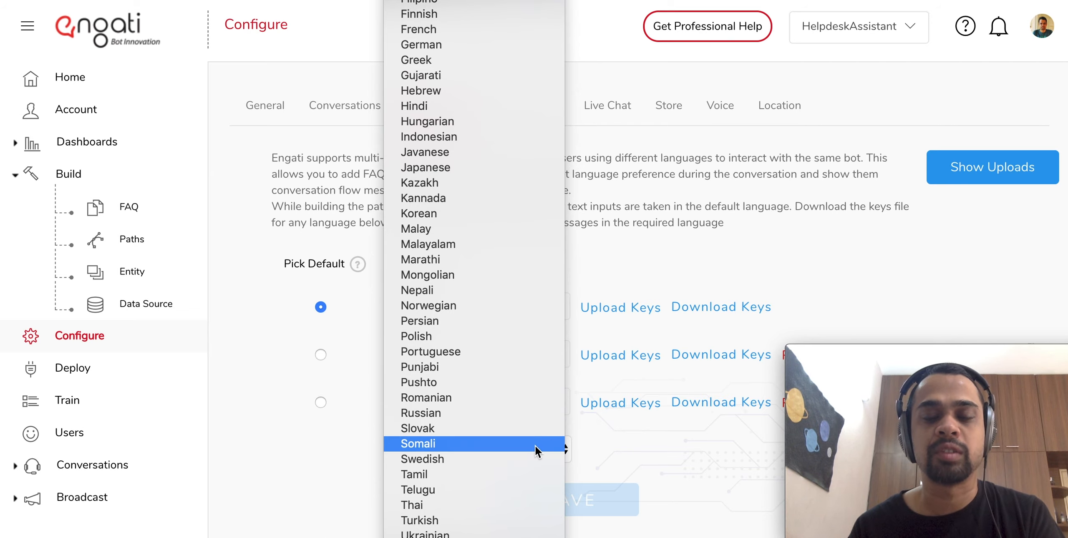
{"action": "key", "text": "Escape"}
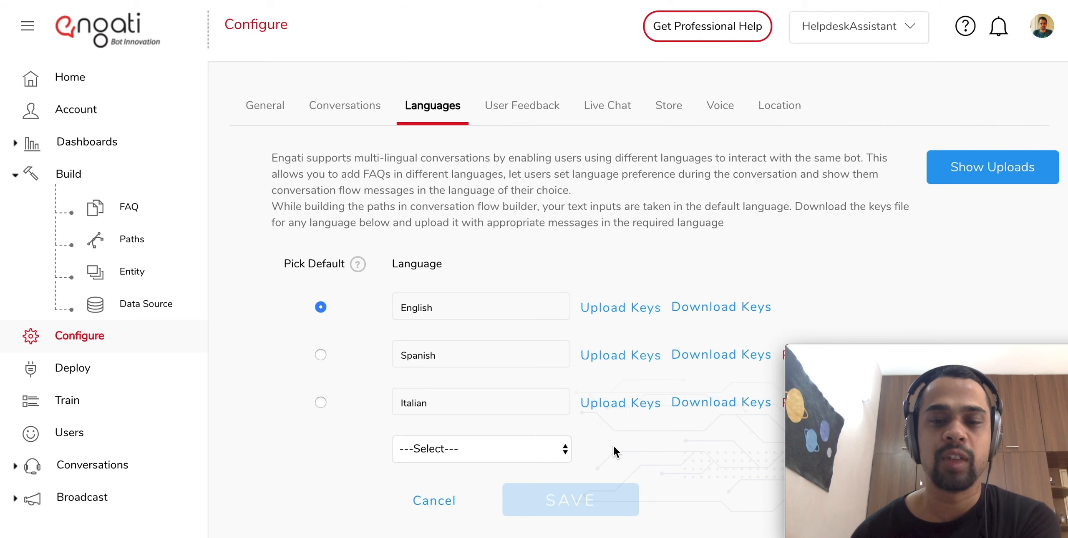
{"action": "scroll", "coordinate": [614, 446], "scroll_direction": "down", "scroll_amount": 1}
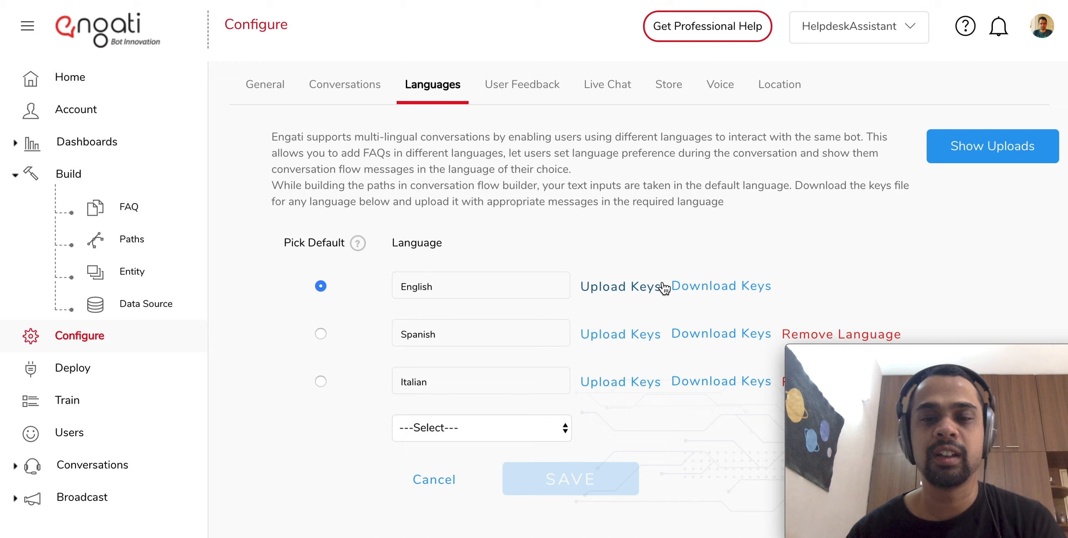
{"action": "left_click", "coordinate": [433, 484]}
Step: Open a blank FAQ form, examine which languages a question can be assigned to, and close the form
{"action": "left_click", "coordinate": [143, 208]}
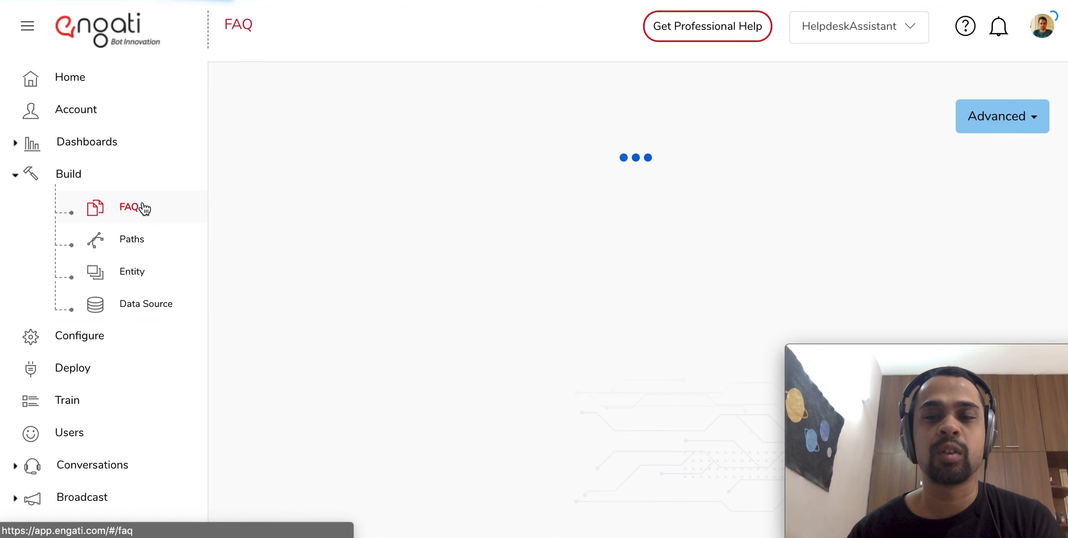
{"action": "left_click", "coordinate": [907, 125]}
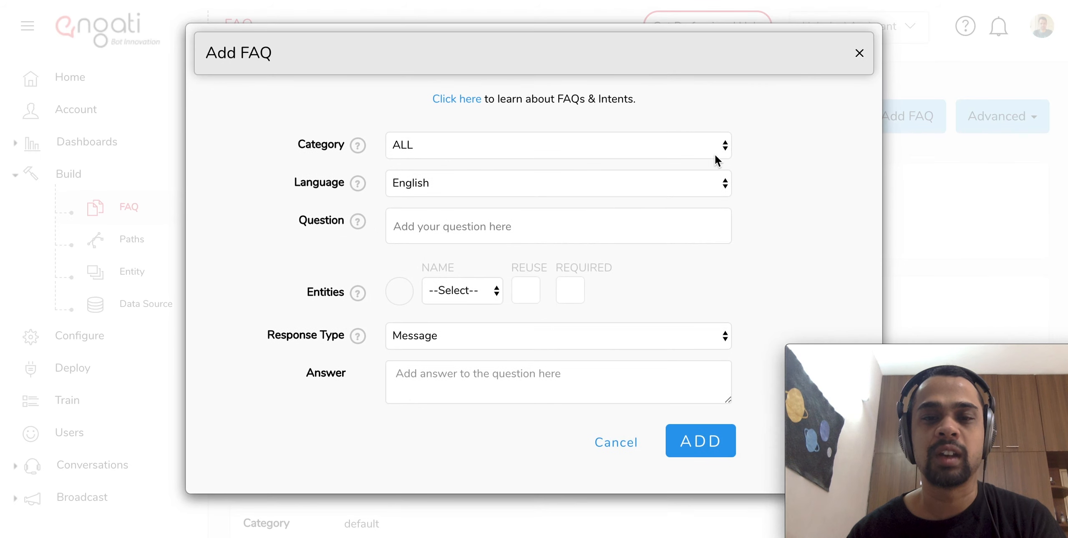
{"action": "left_click", "coordinate": [547, 187]}
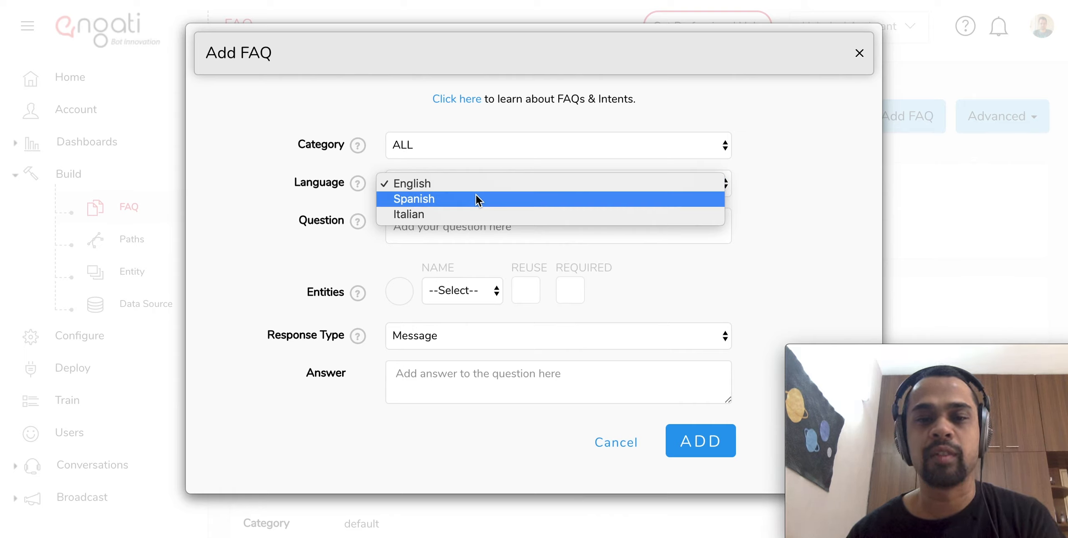
{"action": "left_click", "coordinate": [439, 261]}
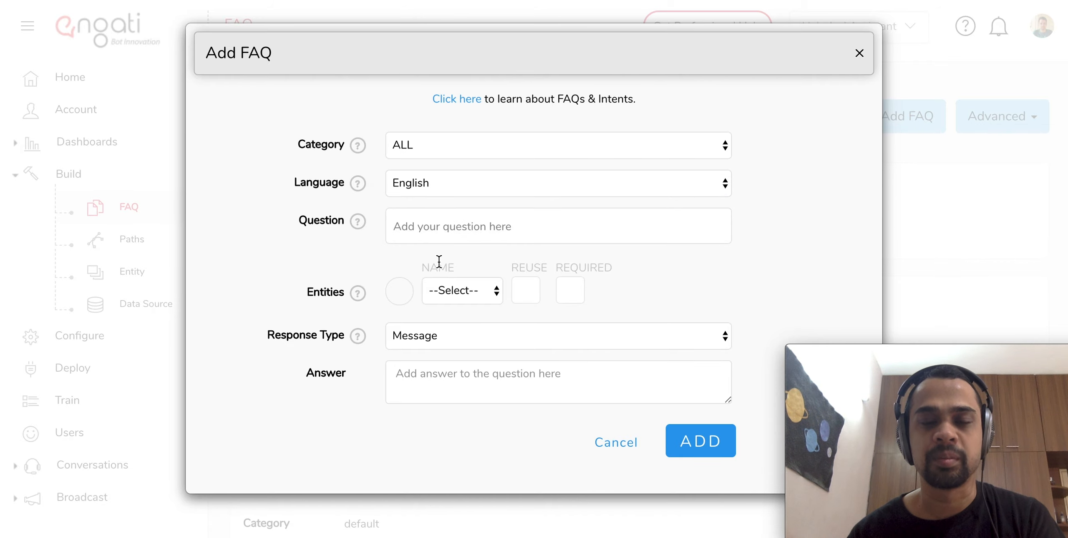
{"action": "key", "text": "Escape"}
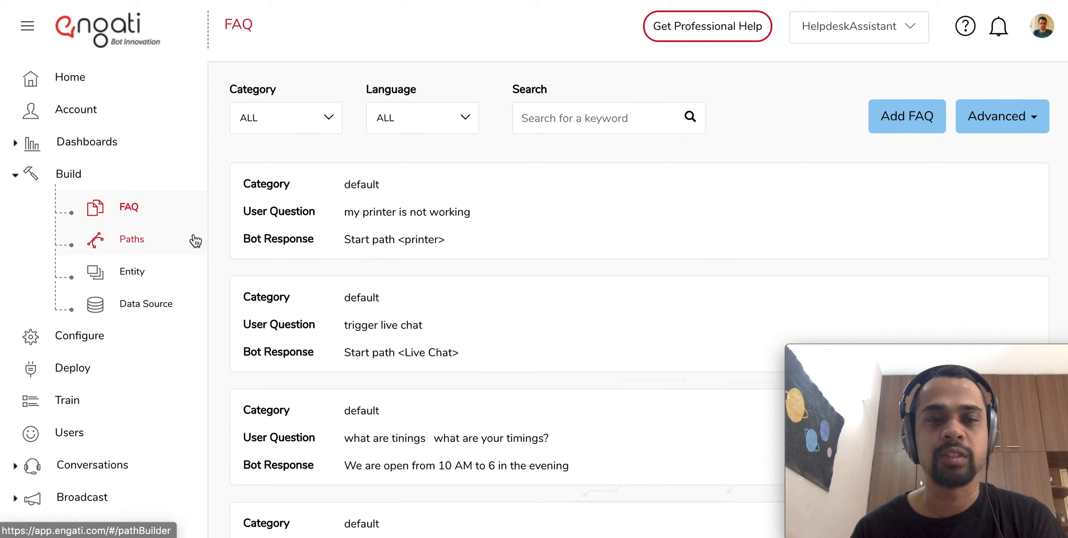
Step: Open the Default Message path and move its Send Message (with options) node closer to the START node
{"action": "left_click", "coordinate": [193, 242]}
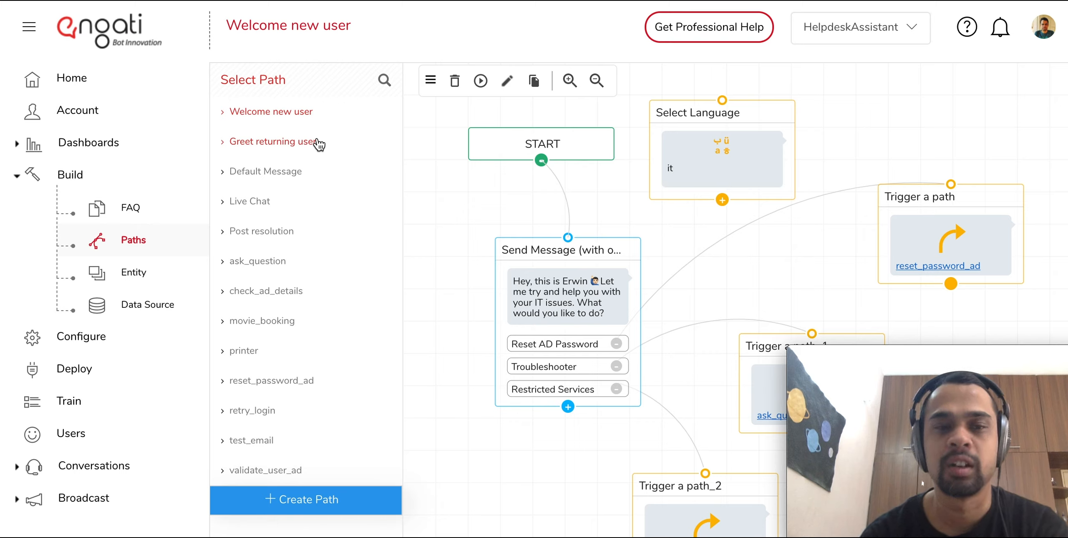
{"action": "left_click", "coordinate": [290, 173]}
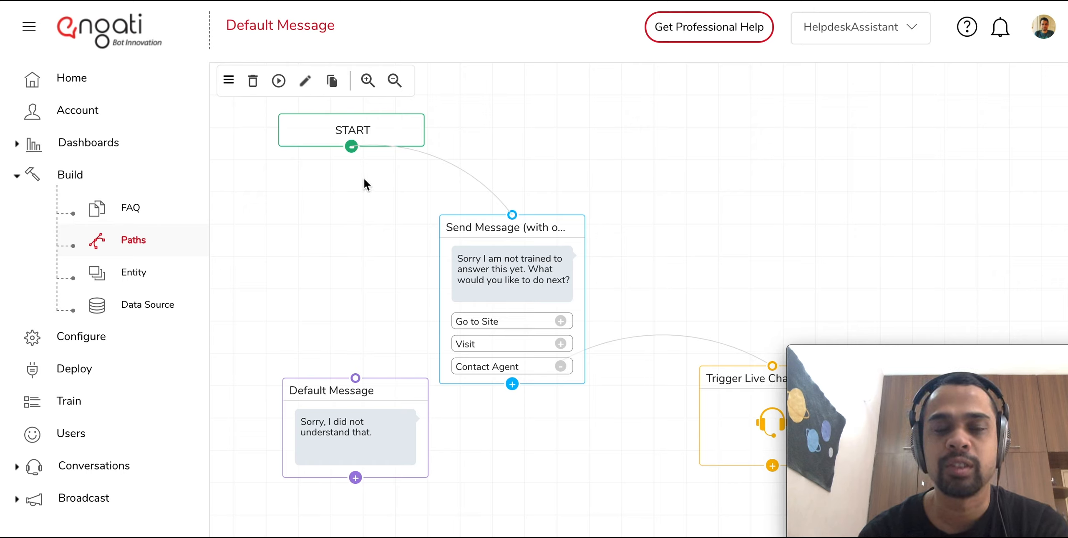
{"action": "left_click_drag", "start_coordinate": [444, 238], "coordinate": [425, 226]}
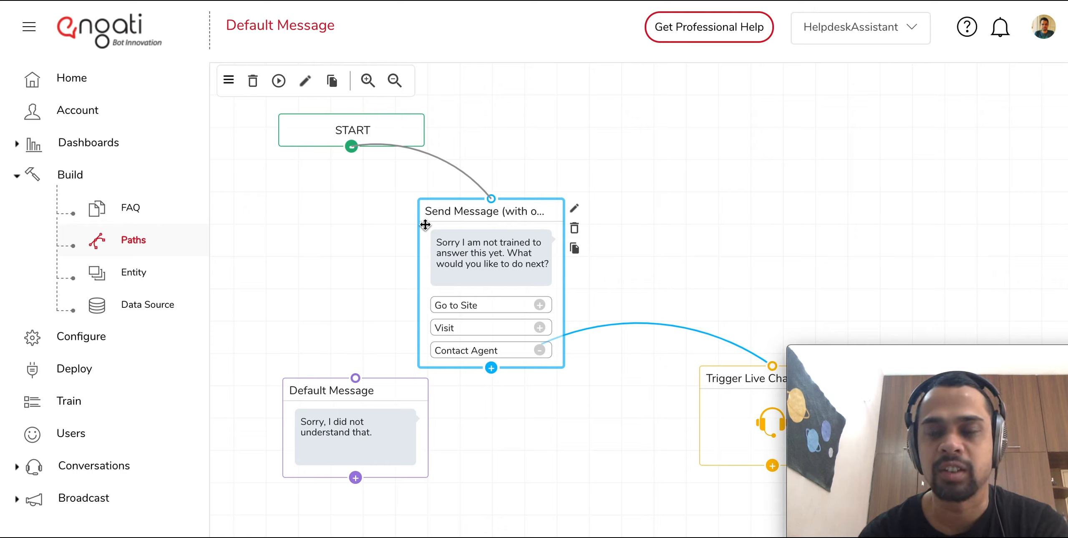
{"action": "left_click_drag", "start_coordinate": [432, 229], "coordinate": [437, 210]}
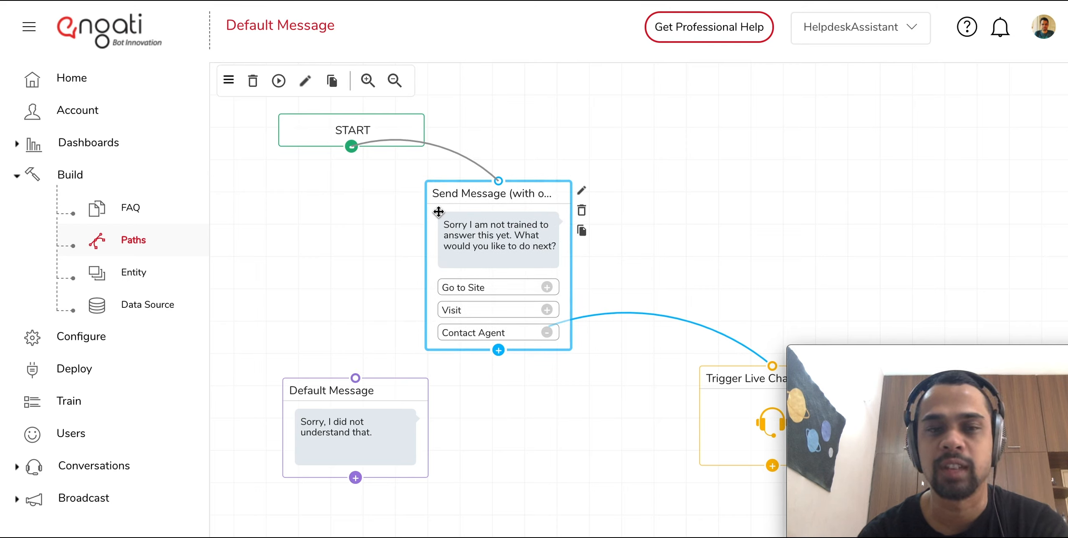
Step: Open the Greet returning user path, follow its link to the Welcome new user path and examine that flow
{"action": "left_click", "coordinate": [229, 81]}
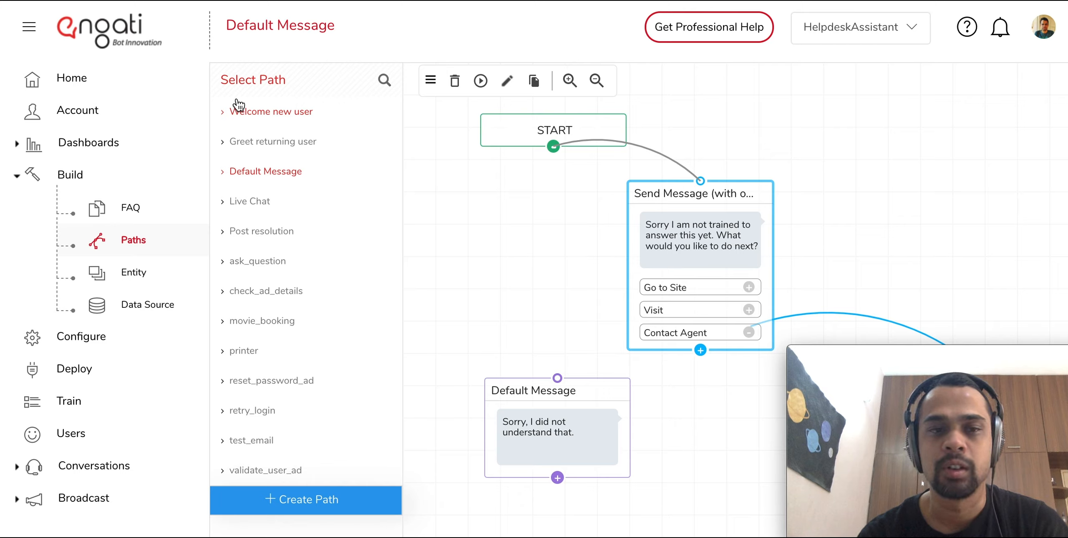
{"action": "left_click", "coordinate": [263, 144]}
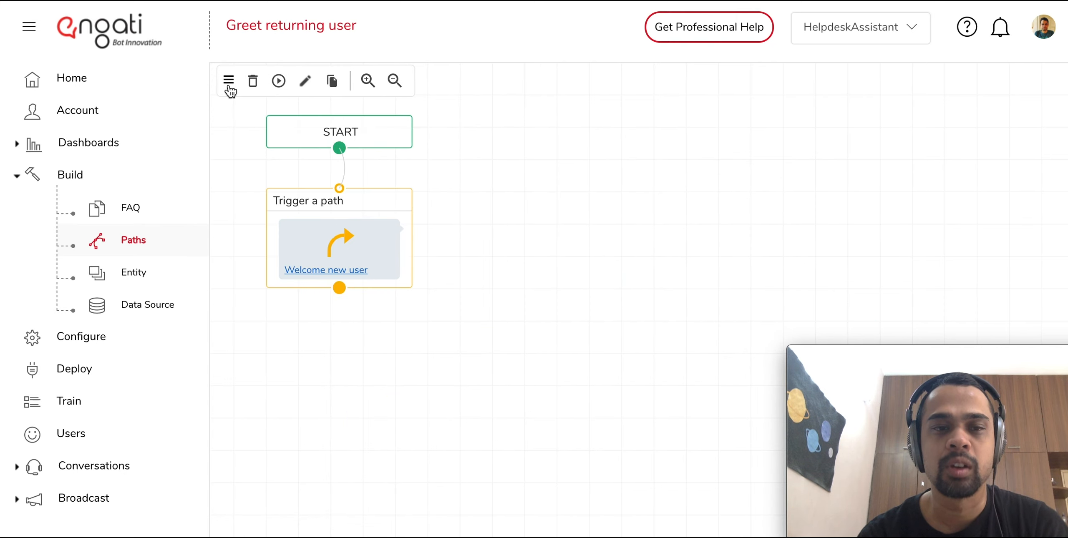
{"action": "left_click", "coordinate": [311, 273]}
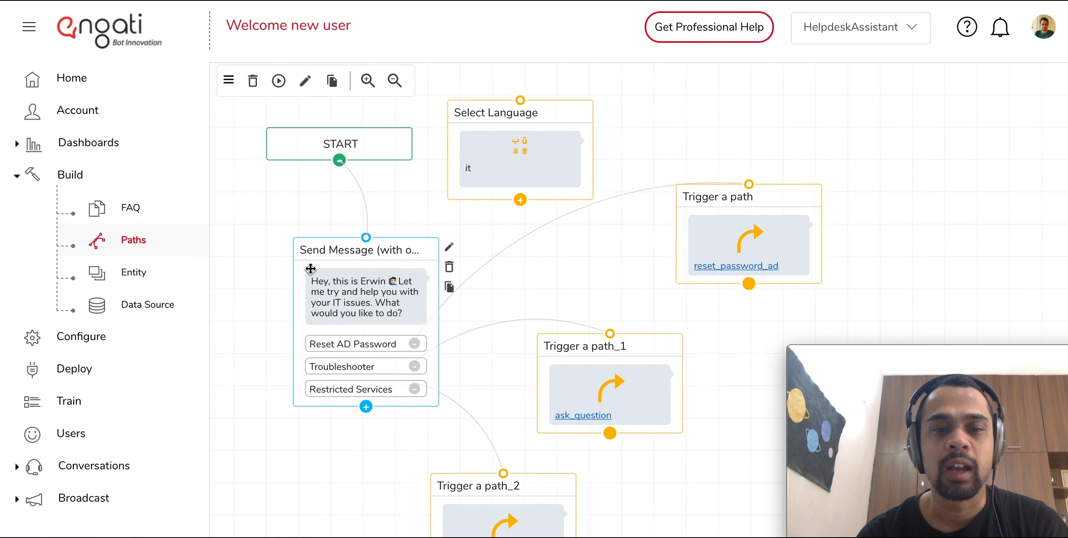
{"action": "scroll", "coordinate": [490, 267], "scroll_direction": "down", "scroll_amount": 3}
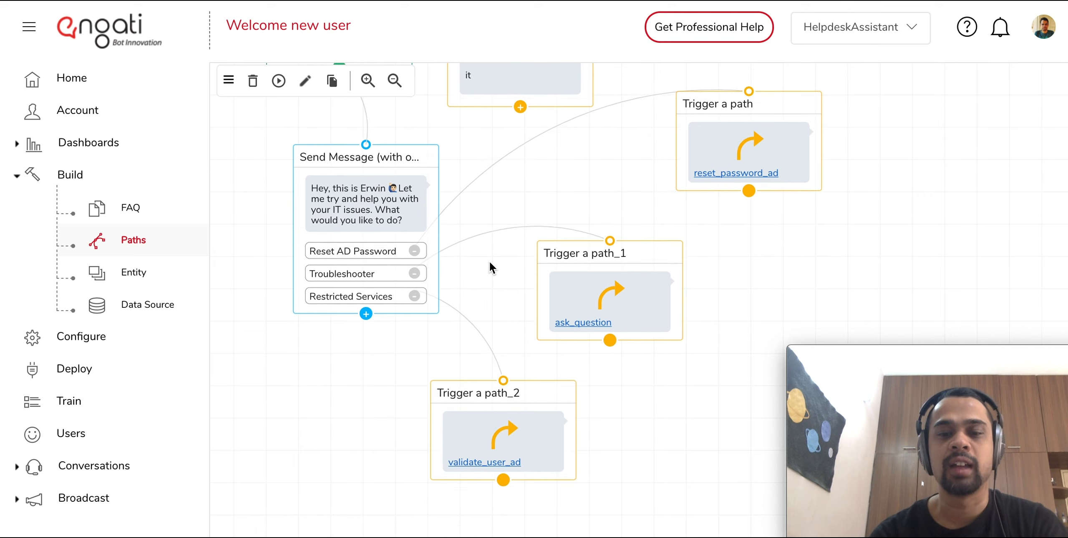
{"action": "scroll", "coordinate": [491, 267], "scroll_direction": "up", "scroll_amount": 3}
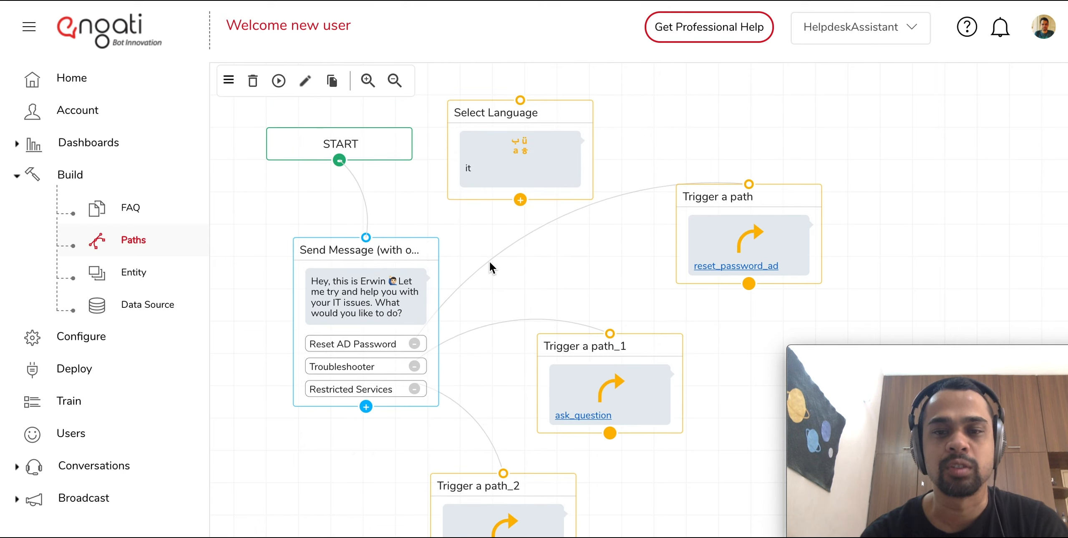
Step: Rearrange the greeting message node and its three Trigger a path nodes more compactly in the Welcome new user path
{"action": "left_click_drag", "start_coordinate": [701, 243], "coordinate": [676, 244]}
{"action": "left_click_drag", "start_coordinate": [386, 320], "coordinate": [384, 312]}
{"action": "left_click_drag", "start_coordinate": [604, 372], "coordinate": [603, 351]}
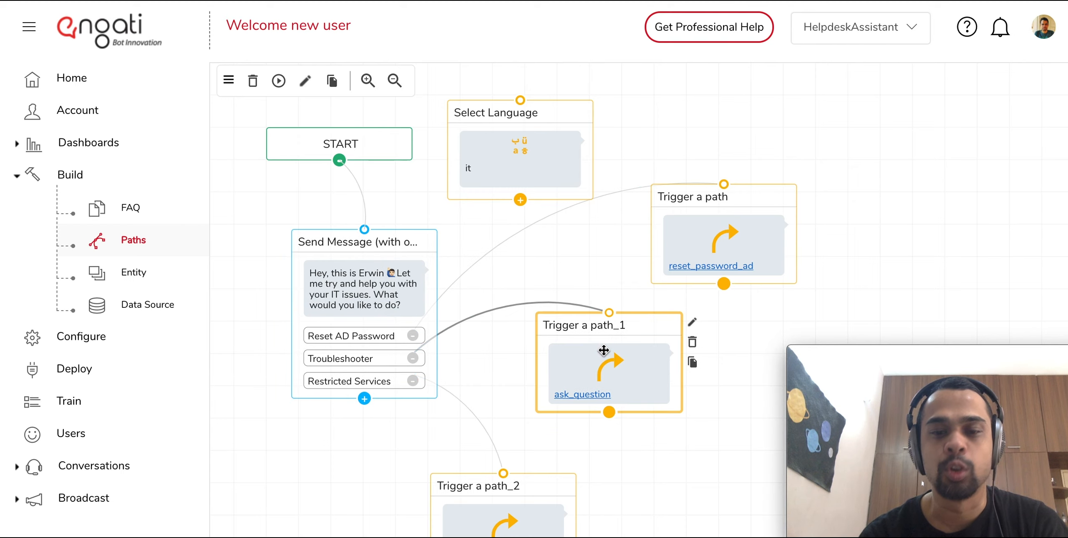
{"action": "left_click_drag", "start_coordinate": [535, 488], "coordinate": [553, 448]}
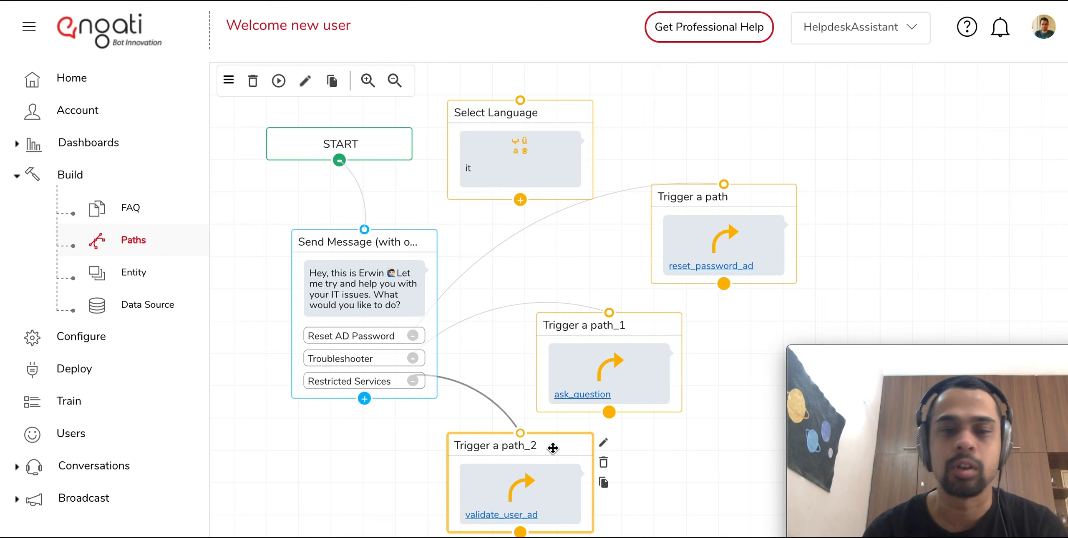
Step: Start a Send Message (with options) node after the greeting message, try its actions and the message "What", and return to the node types
{"action": "left_click", "coordinate": [364, 399]}
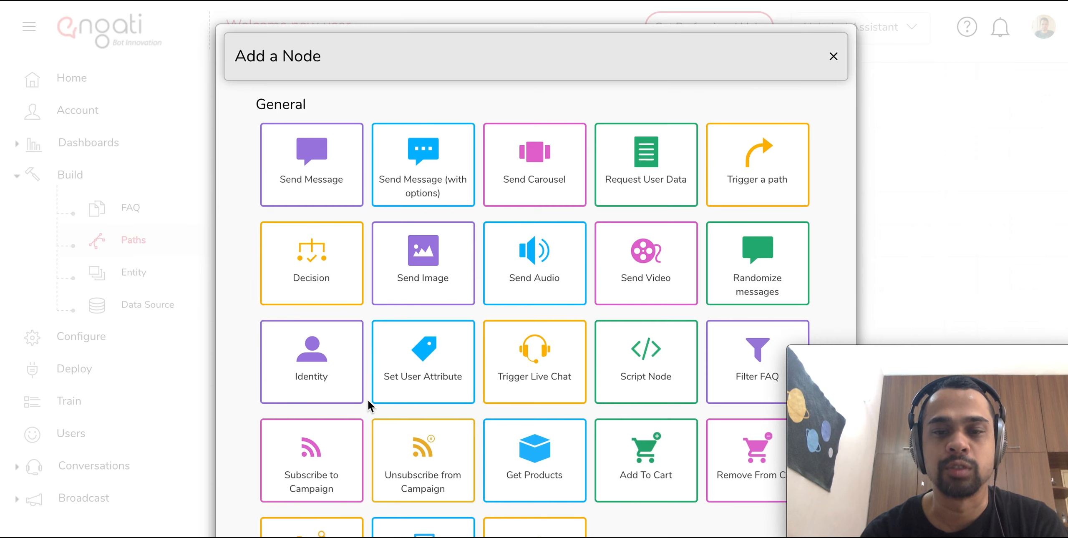
{"action": "scroll", "coordinate": [368, 400], "scroll_direction": "down", "scroll_amount": 1}
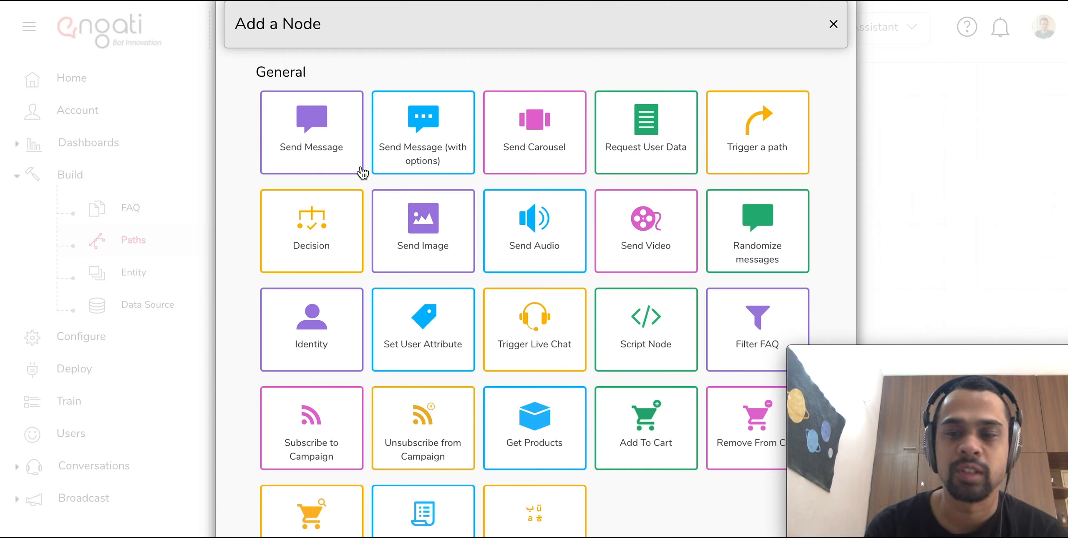
{"action": "left_click", "coordinate": [429, 161]}
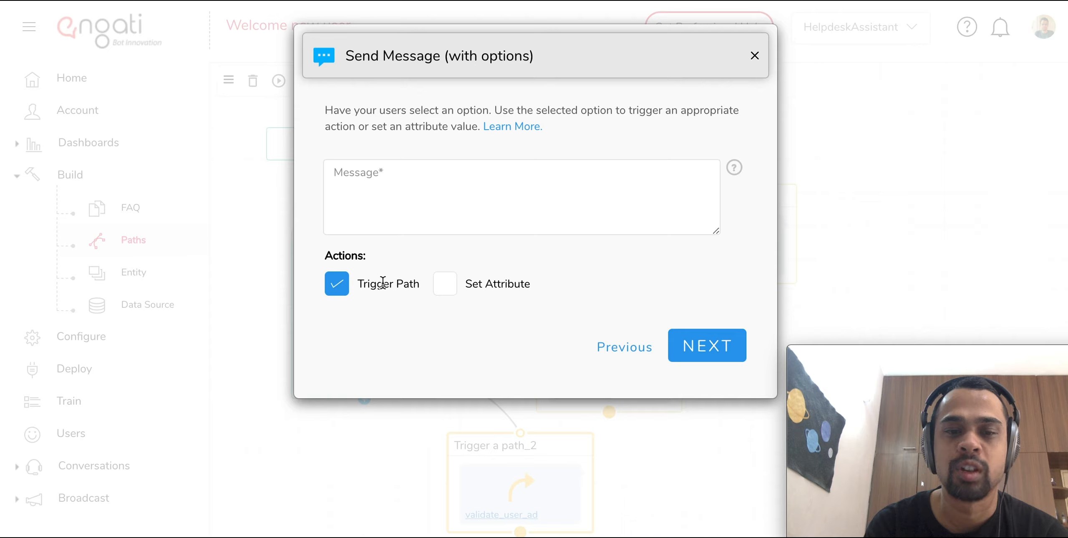
{"action": "left_click", "coordinate": [439, 288]}
{"action": "left_click", "coordinate": [439, 201]}
{"action": "type", "text": "What"}
{"action": "left_click", "coordinate": [621, 349]}
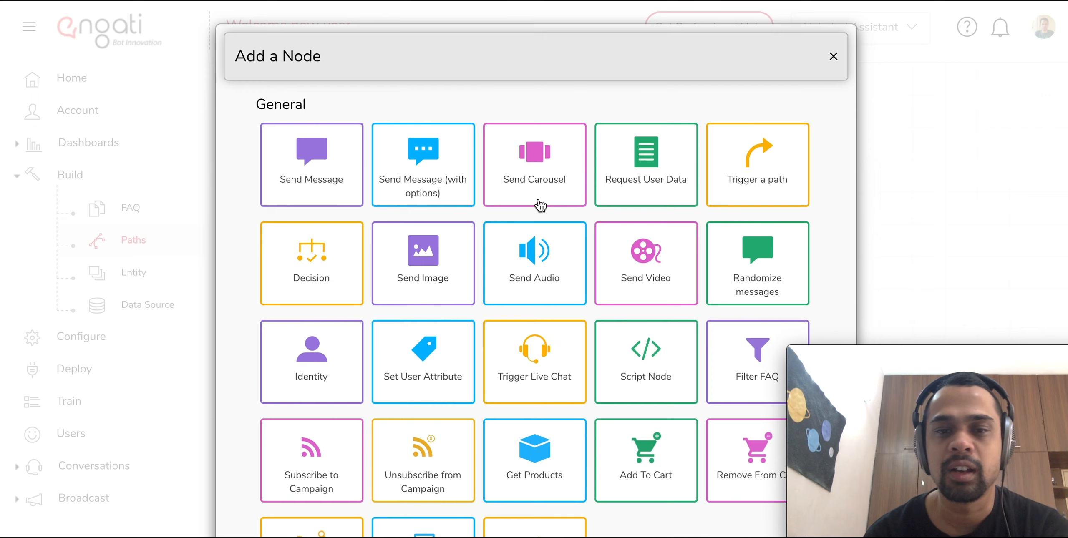
Step: Open the Send Carousel form, examine its card and source settings, and return to the node types
{"action": "left_click", "coordinate": [539, 204]}
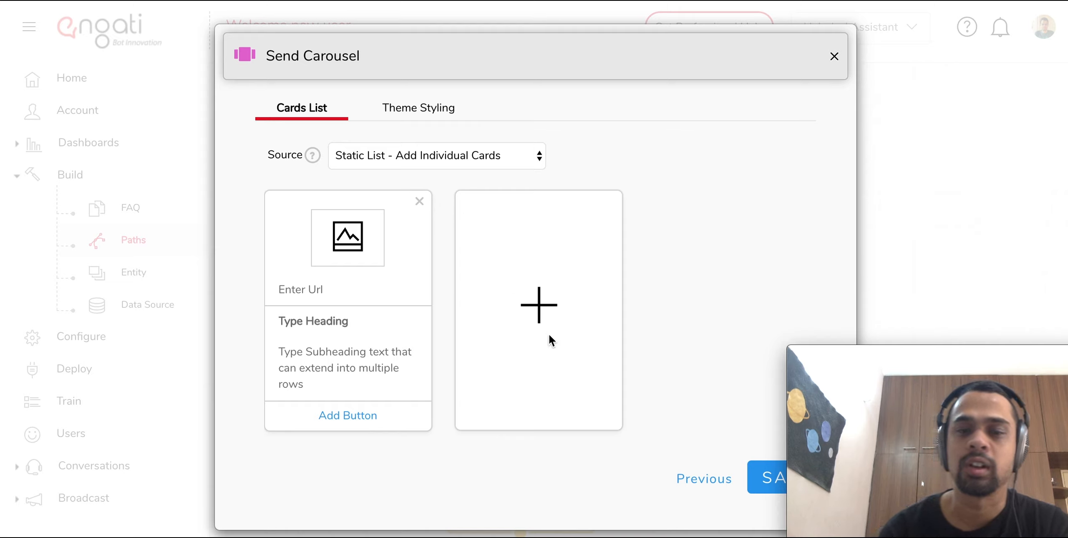
{"action": "left_click", "coordinate": [696, 479]}
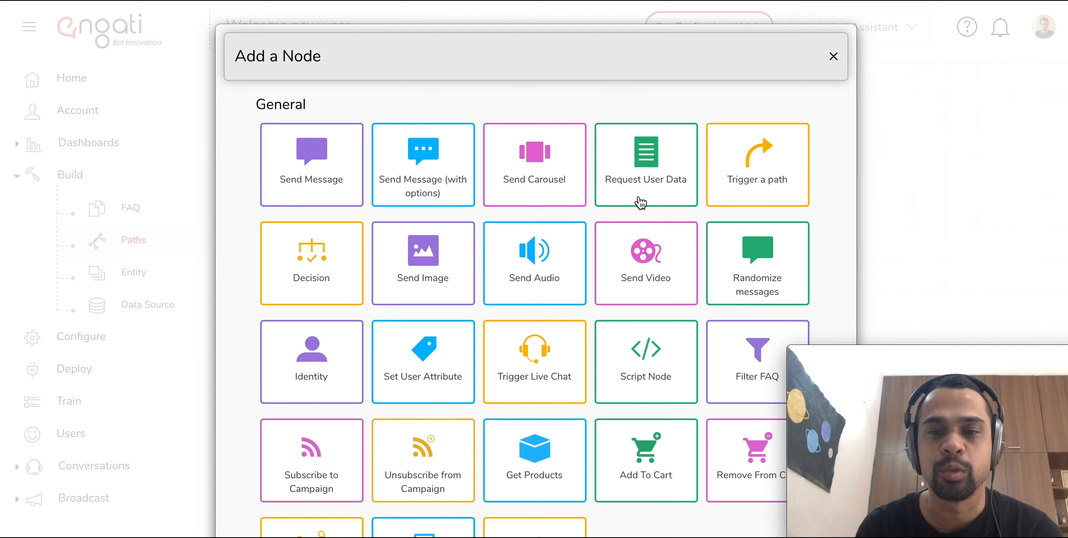
Step: Open the Request User Data form, examine its prompt, validation types, attribute and Update Username option, and return to the node types
{"action": "left_click", "coordinate": [641, 204]}
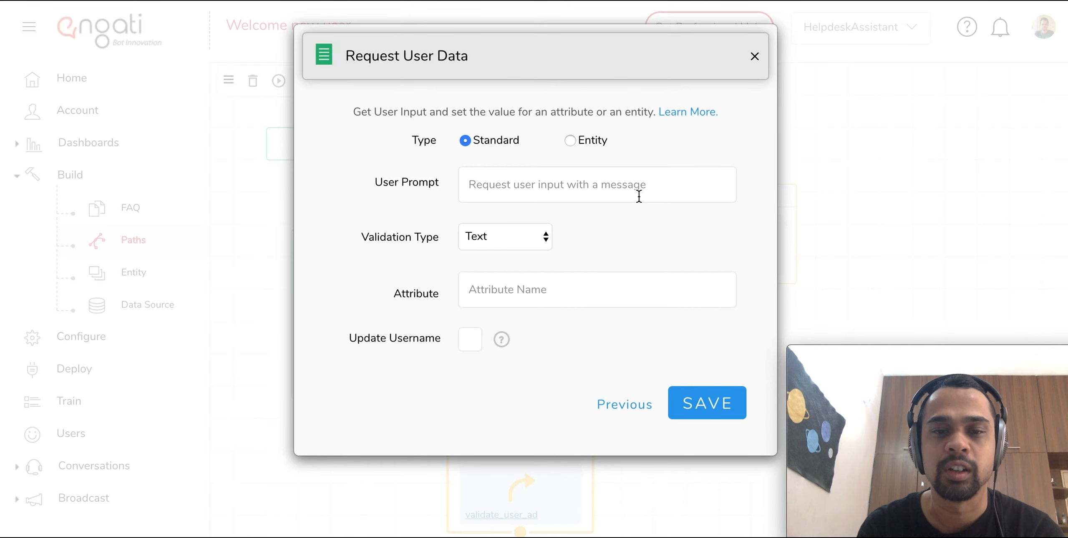
{"action": "left_click", "coordinate": [525, 185]}
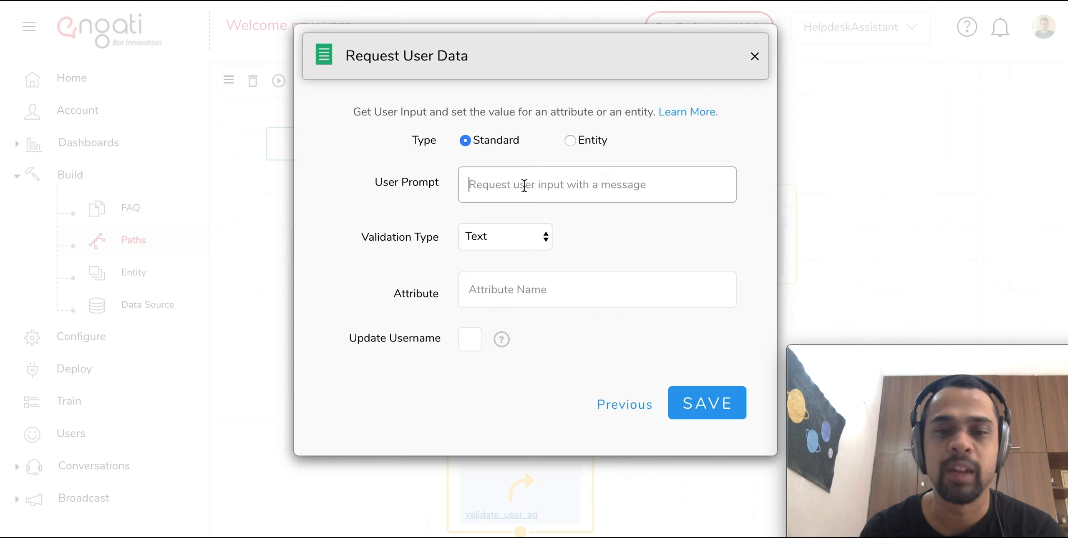
{"action": "left_click", "coordinate": [510, 237]}
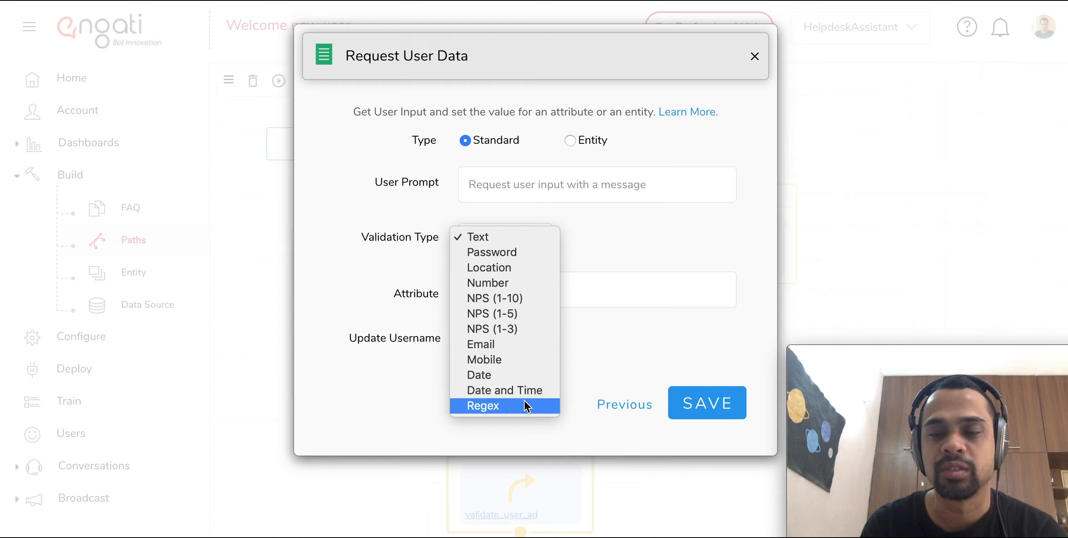
{"action": "left_click", "coordinate": [568, 382]}
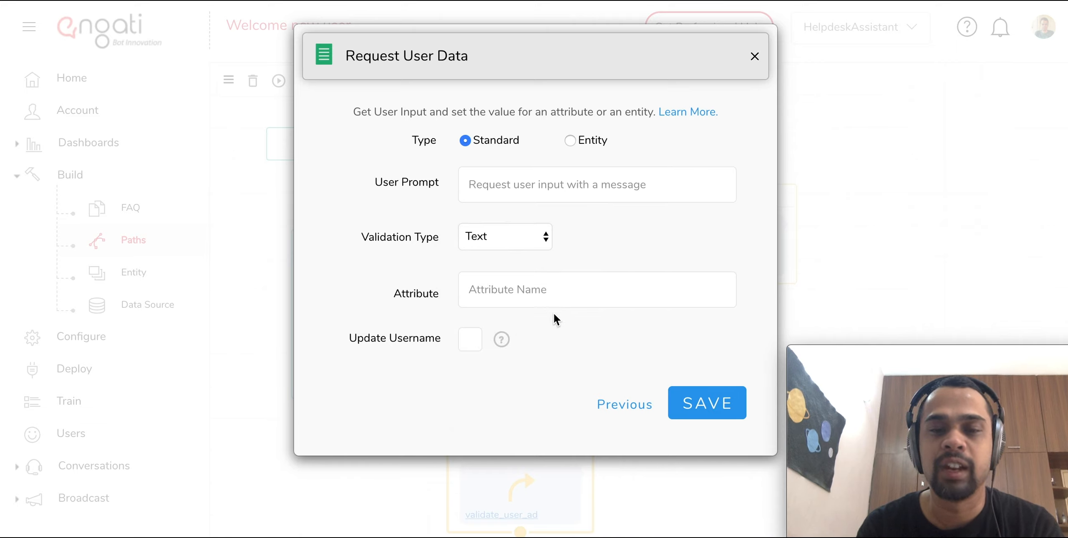
{"action": "left_click", "coordinate": [551, 302]}
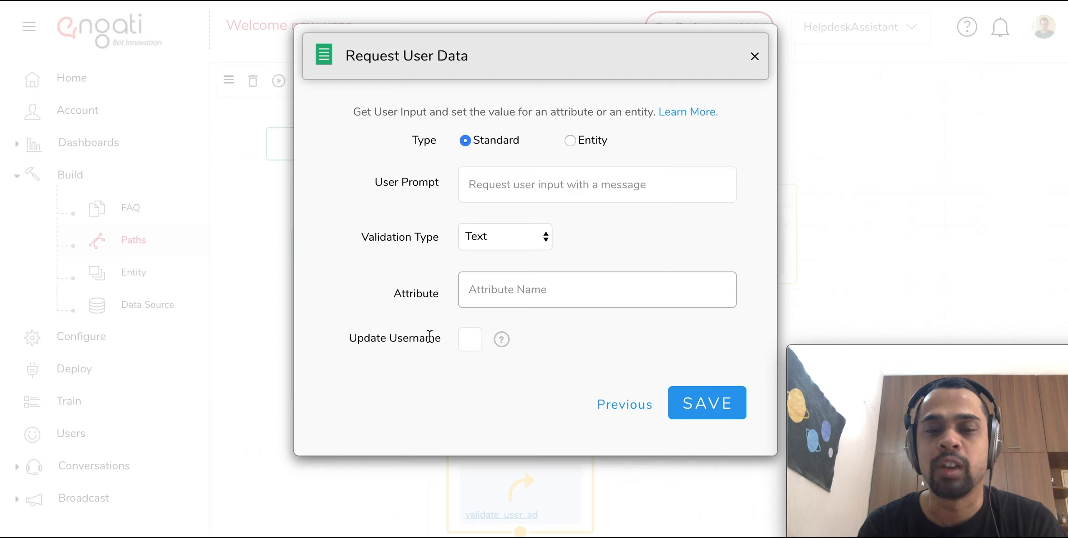
{"action": "left_click", "coordinate": [476, 342]}
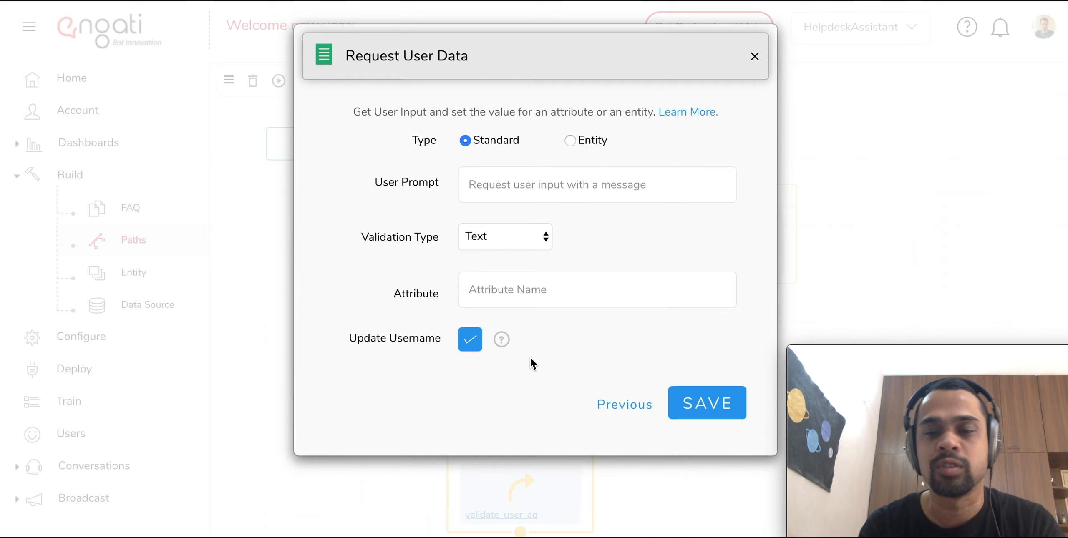
{"action": "left_click", "coordinate": [622, 404]}
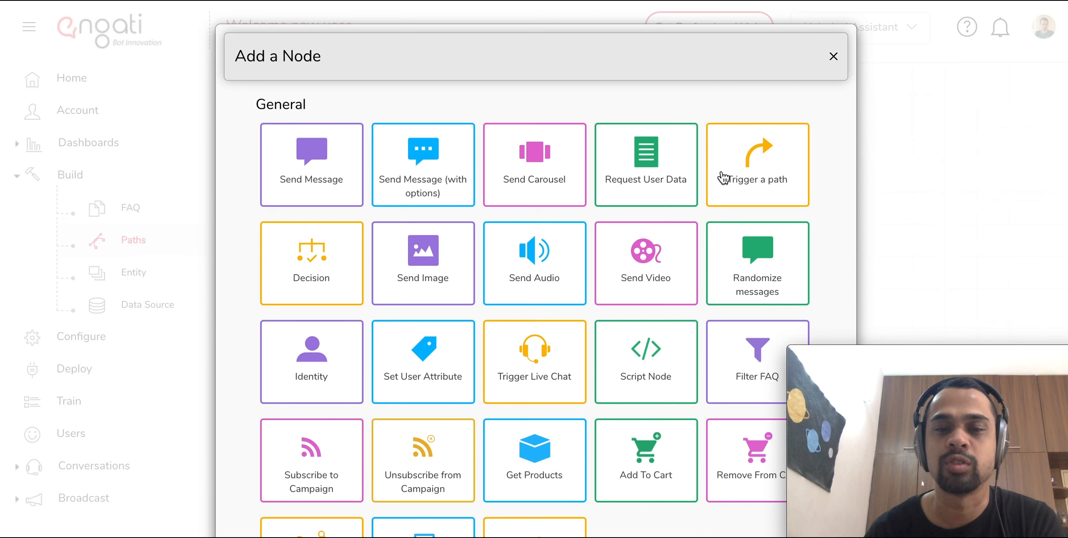
Step: Start a Decision node and examine its attribute field, condition operators and evaluation expression field
{"action": "scroll", "coordinate": [723, 179], "scroll_direction": "down", "scroll_amount": 2}
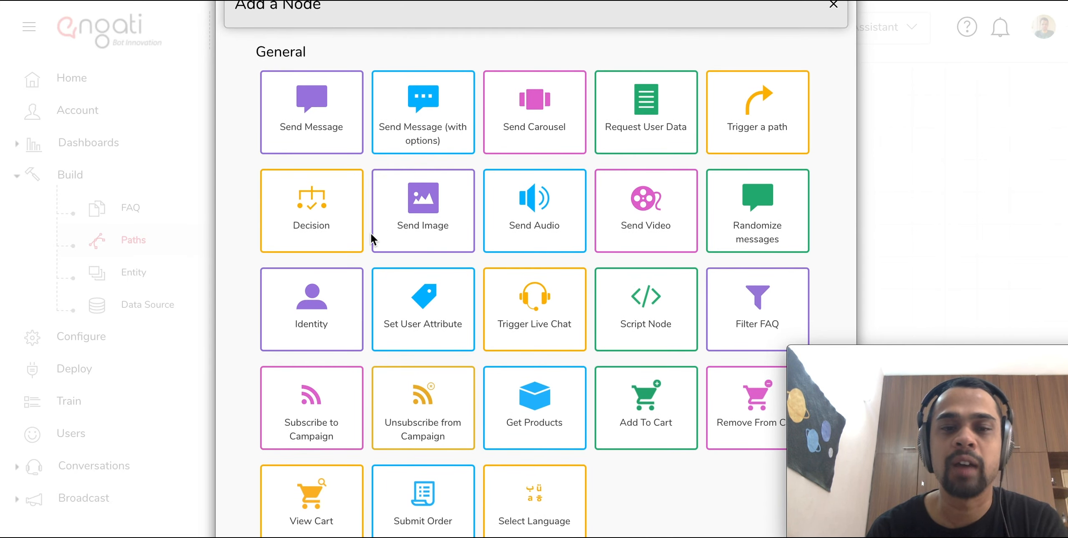
{"action": "scroll", "coordinate": [370, 236], "scroll_direction": "down", "scroll_amount": 1}
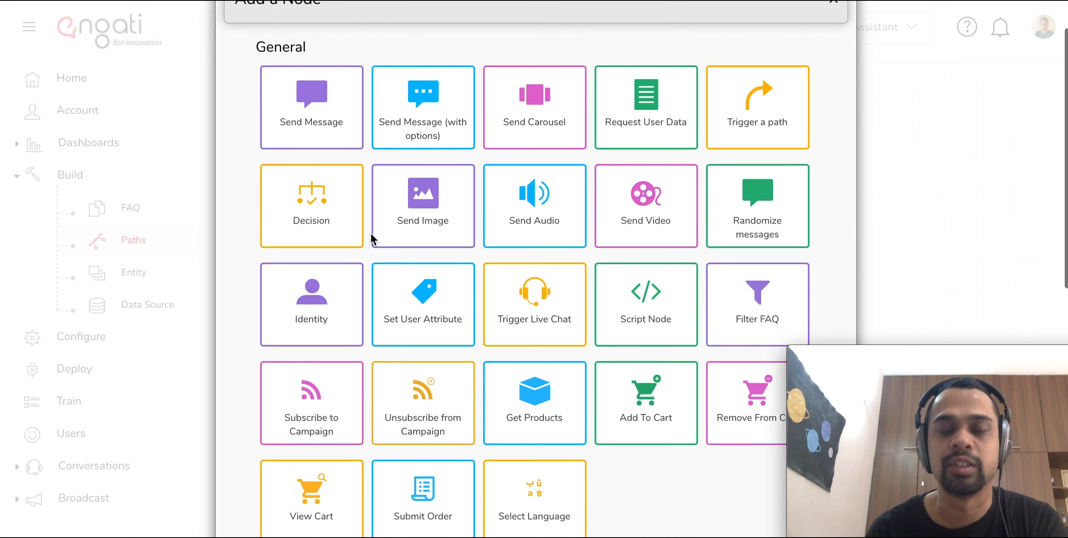
{"action": "left_click", "coordinate": [346, 231]}
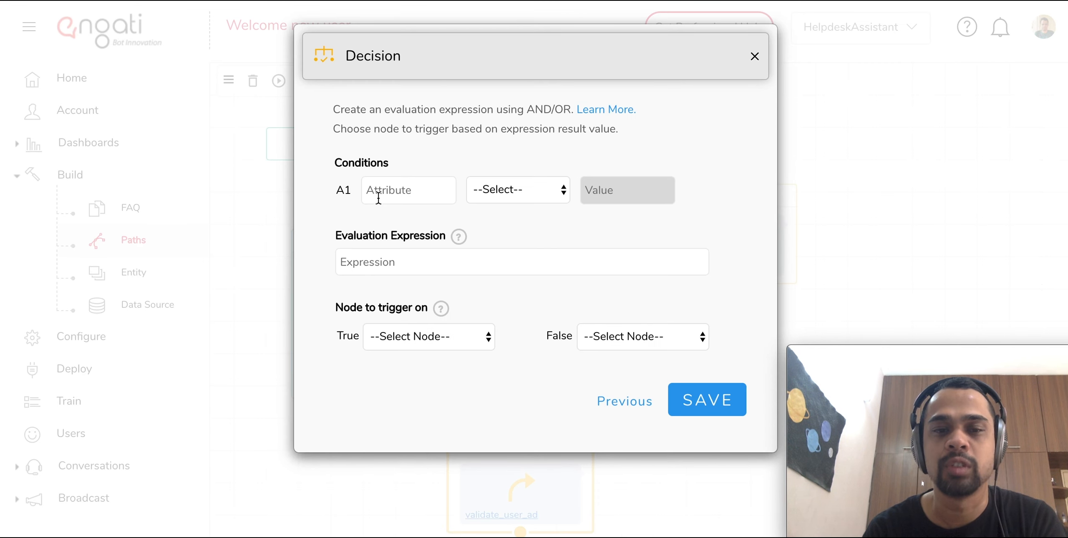
{"action": "left_click", "coordinate": [379, 193]}
{"action": "left_click", "coordinate": [487, 191]}
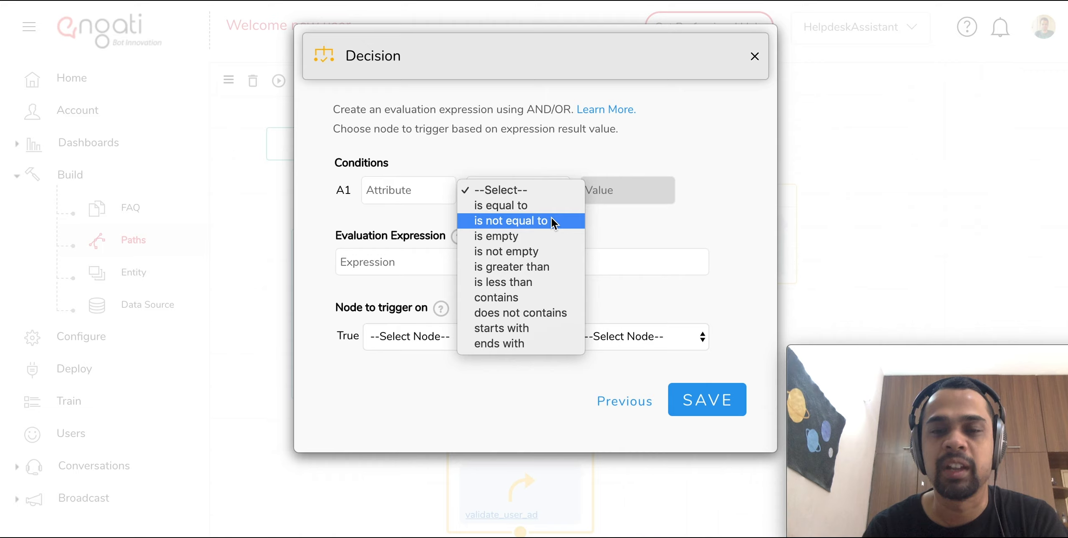
{"action": "left_click", "coordinate": [603, 236]}
{"action": "left_click", "coordinate": [580, 257]}
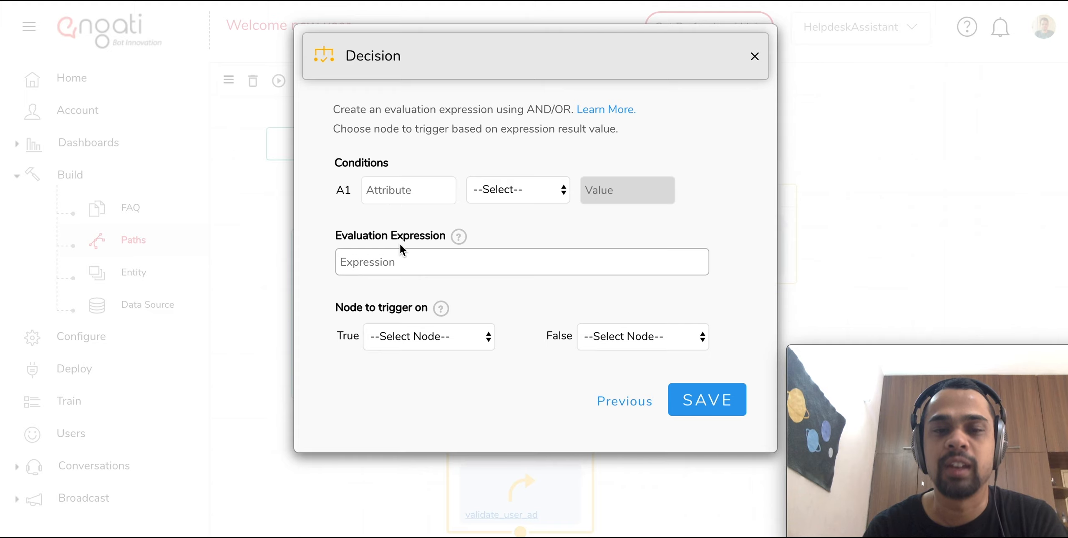
Step: Define condition A1 of the Decision node as {{user.channel}} is equal to website
{"action": "left_click", "coordinate": [406, 193]}
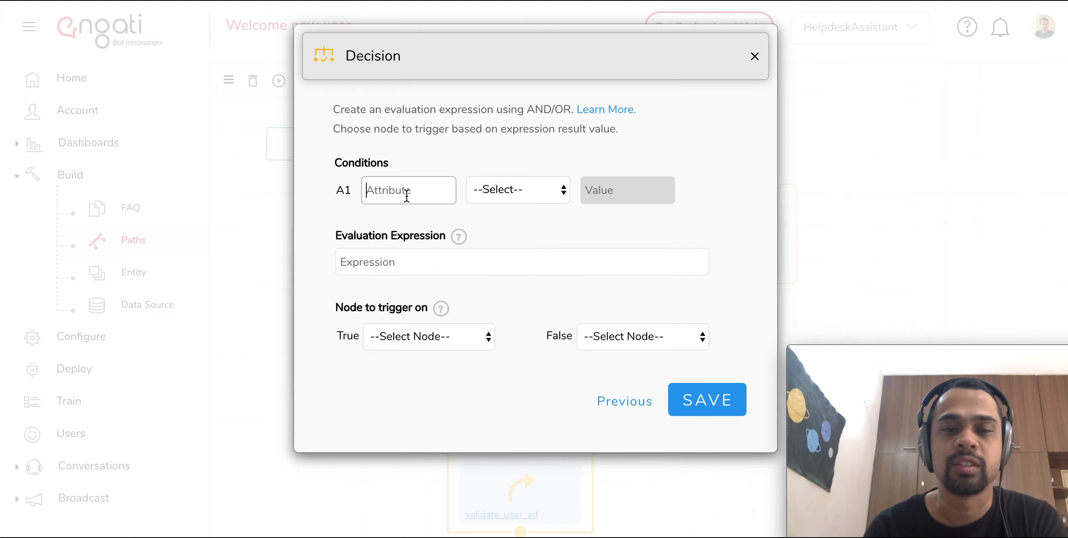
{"action": "type", "text": "{us"}
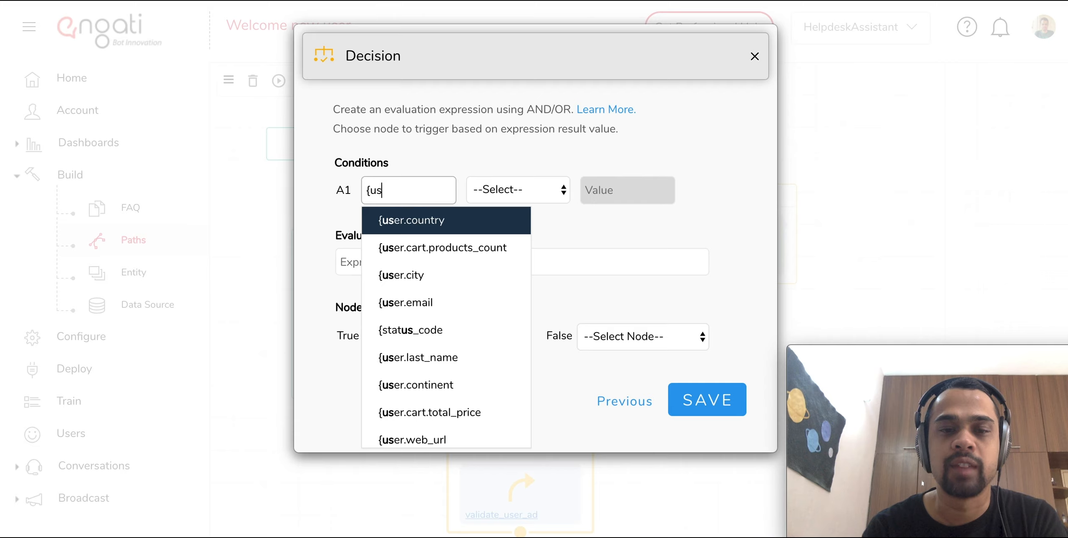
{"action": "type", "text": "er.cha"}
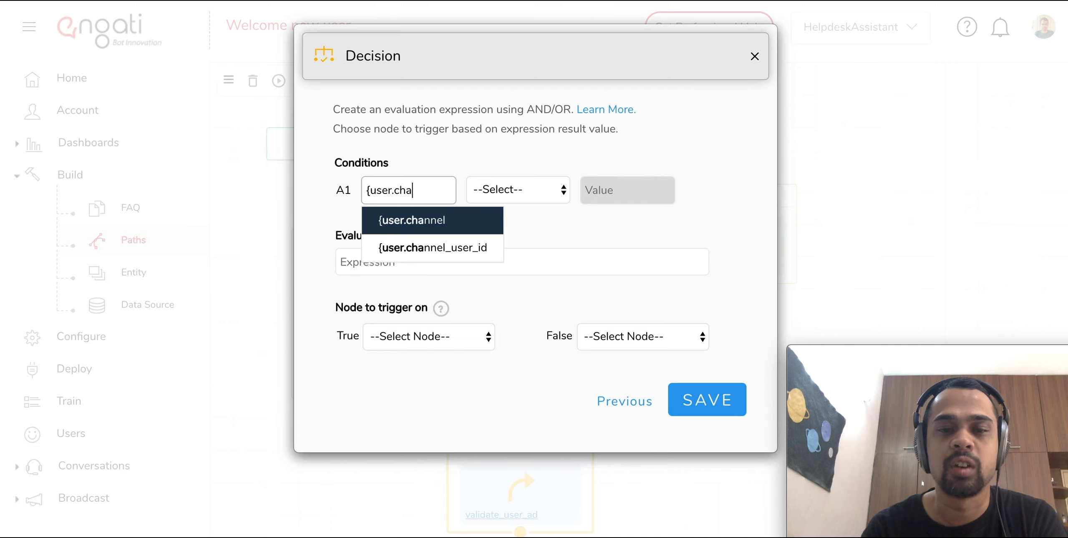
{"action": "left_click", "coordinate": [453, 226]}
{"action": "left_click", "coordinate": [504, 198]}
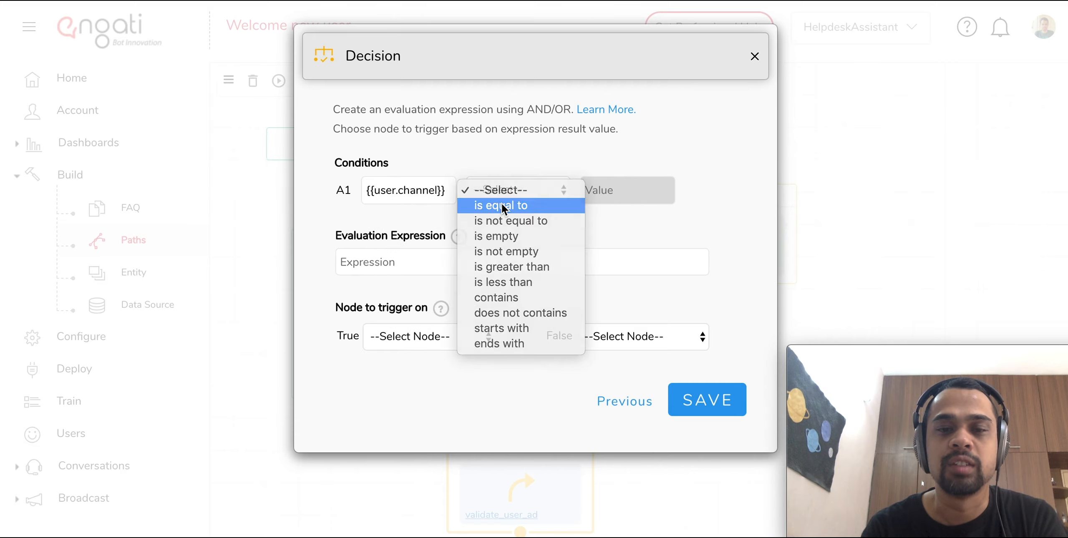
{"action": "left_click", "coordinate": [505, 205]}
{"action": "left_click", "coordinate": [581, 194]}
{"action": "type", "text": "website"}
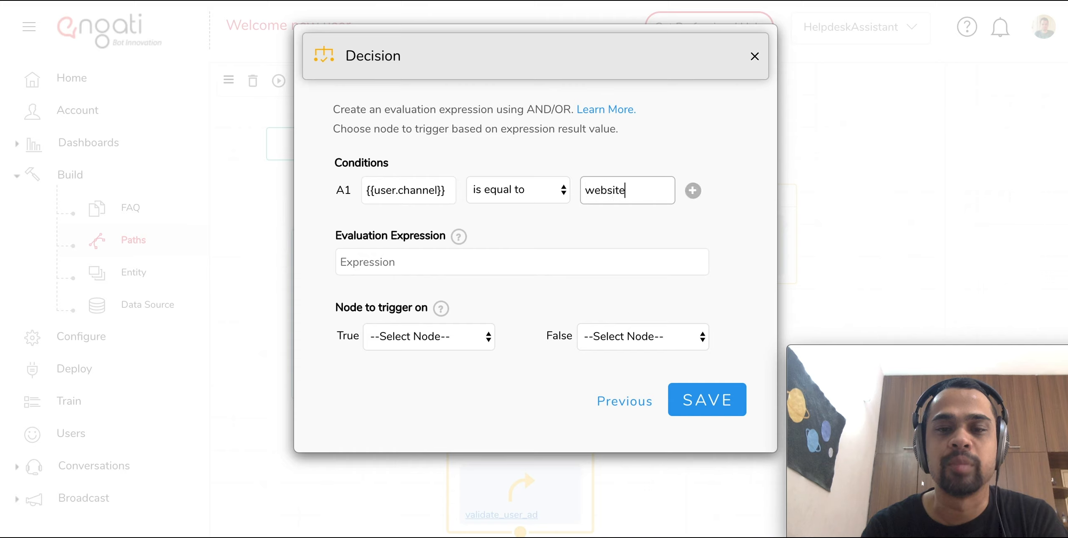
Step: Add condition A2 to the Decision node, requiring that {{user.email}} is not empty
{"action": "left_click", "coordinate": [692, 191]}
{"action": "left_click", "coordinate": [376, 215]}
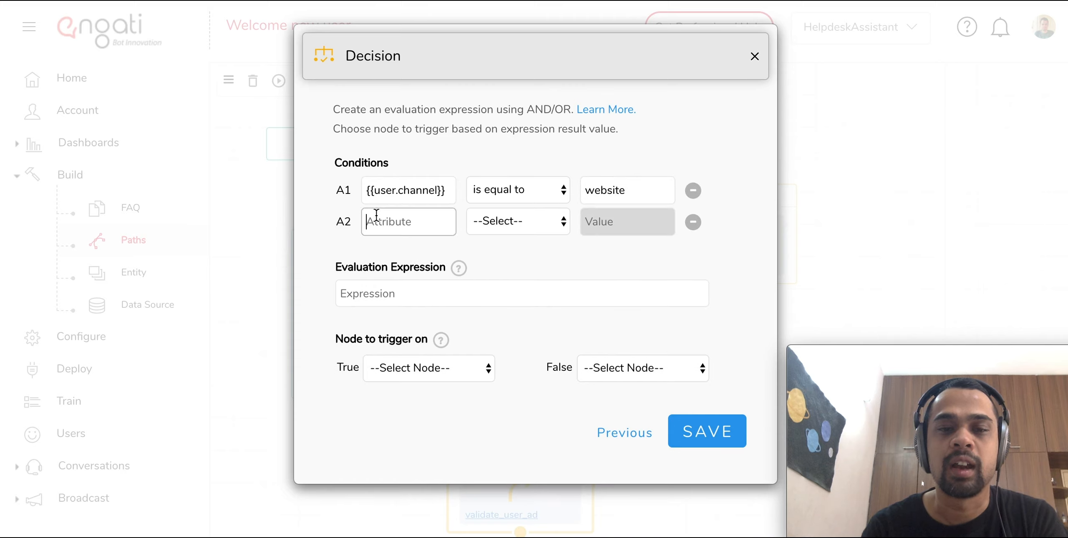
{"action": "type", "text": "{user"}
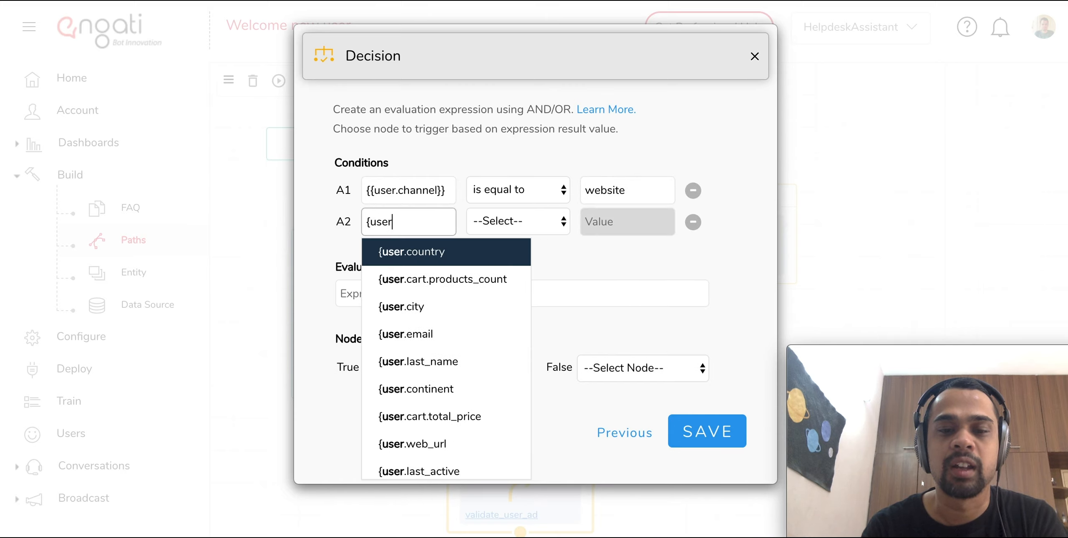
{"action": "scroll", "coordinate": [432, 334], "scroll_direction": "down", "scroll_amount": 3}
{"action": "scroll", "coordinate": [432, 334], "scroll_direction": "up", "scroll_amount": 3}
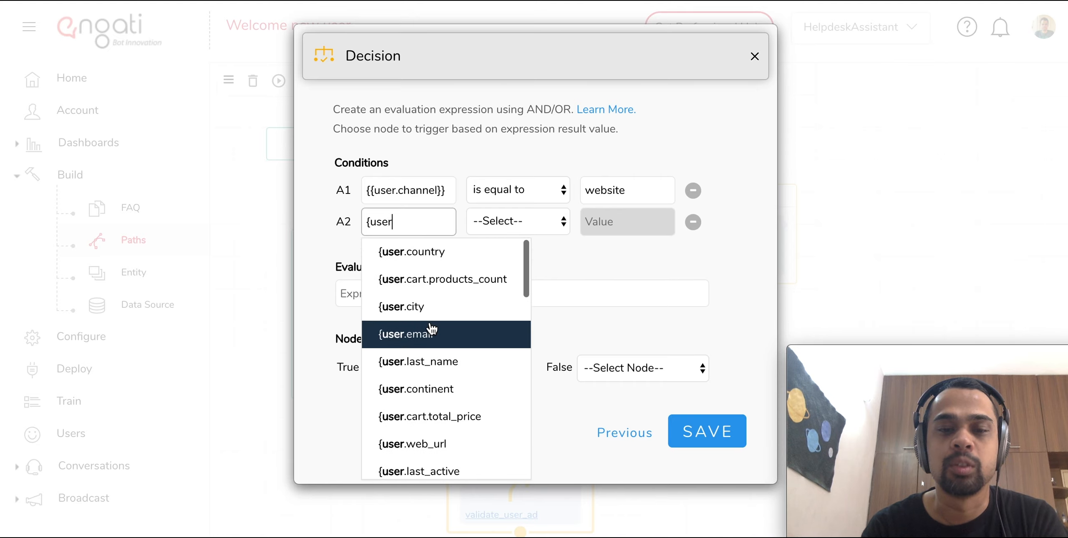
{"action": "left_click", "coordinate": [432, 335]}
{"action": "left_click", "coordinate": [503, 225]}
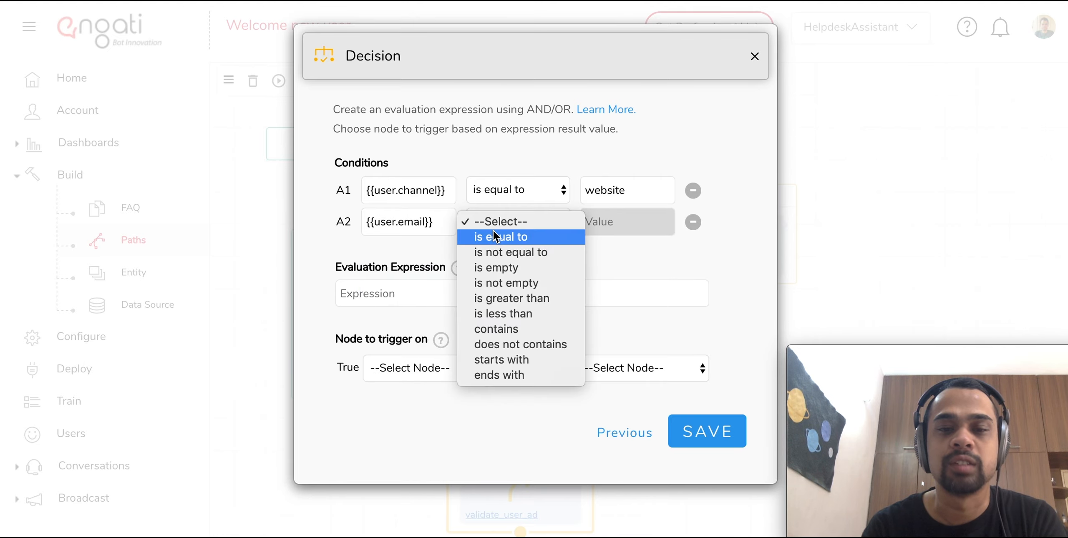
{"action": "left_click", "coordinate": [511, 284]}
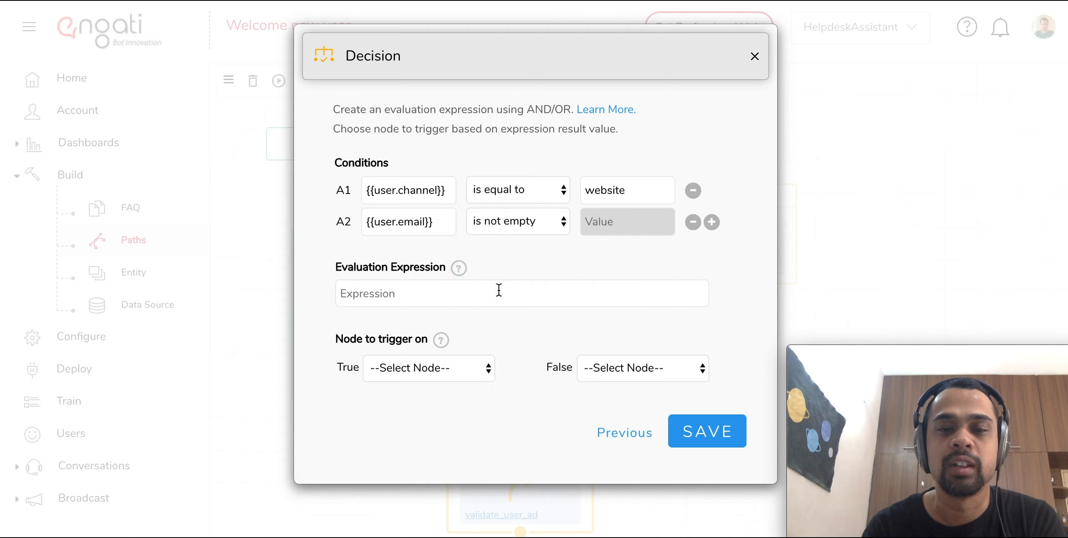
Step: Set the evaluation expression to A1 AND A2, save the Decision node and place it below the greeting message node
{"action": "left_click", "coordinate": [496, 293]}
{"action": "type", "text": "A1 A"}
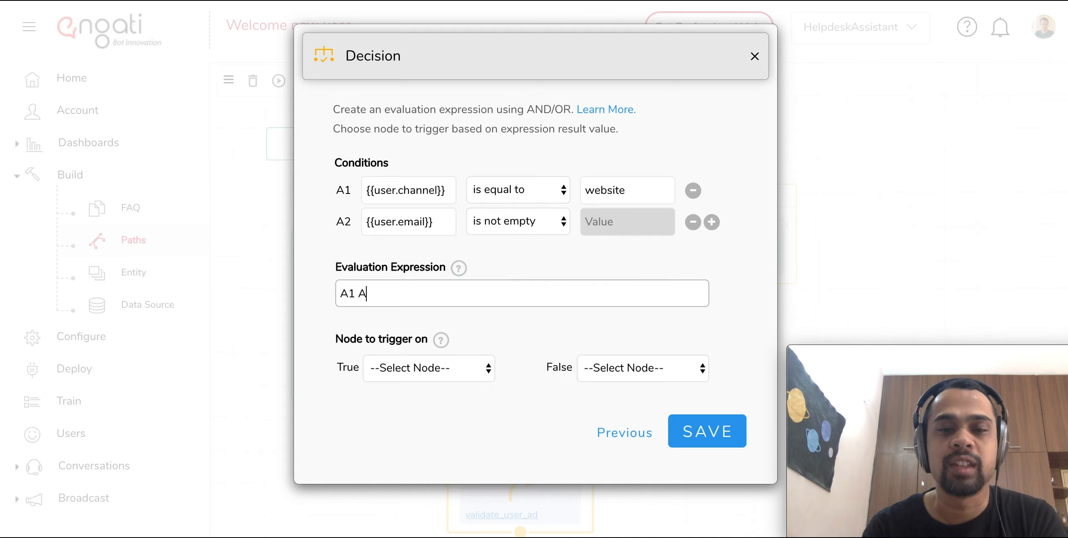
{"action": "type", "text": "ND A2"}
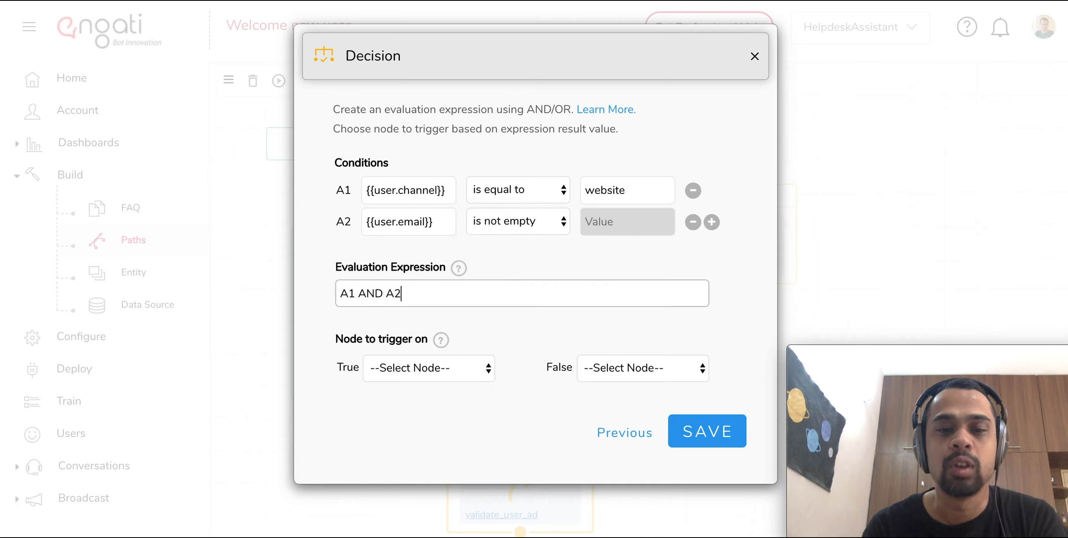
{"action": "left_click", "coordinate": [713, 435]}
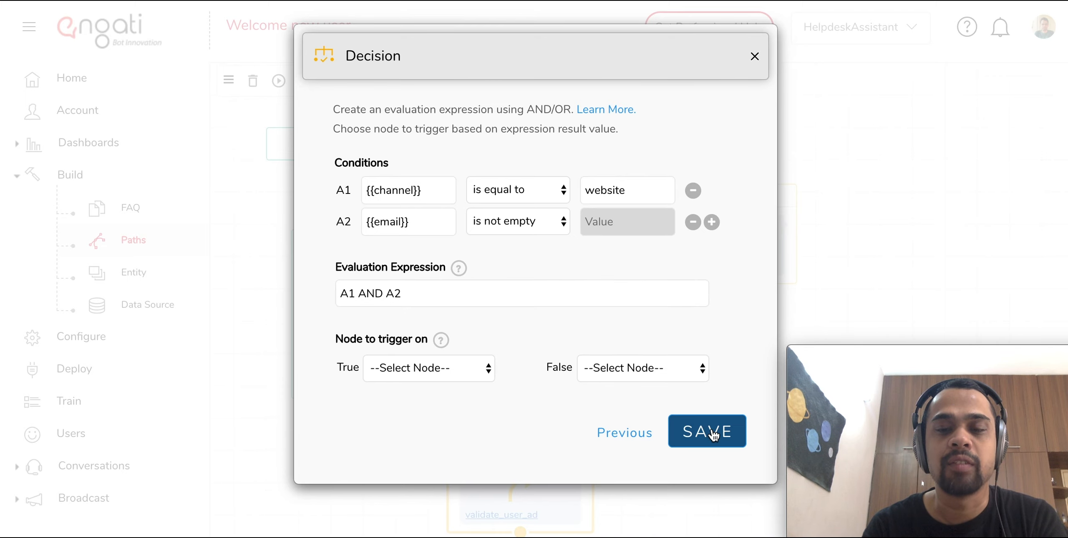
{"action": "left_click_drag", "start_coordinate": [383, 466], "coordinate": [333, 451]}
{"action": "scroll", "coordinate": [336, 458], "scroll_direction": "down", "scroll_amount": 1}
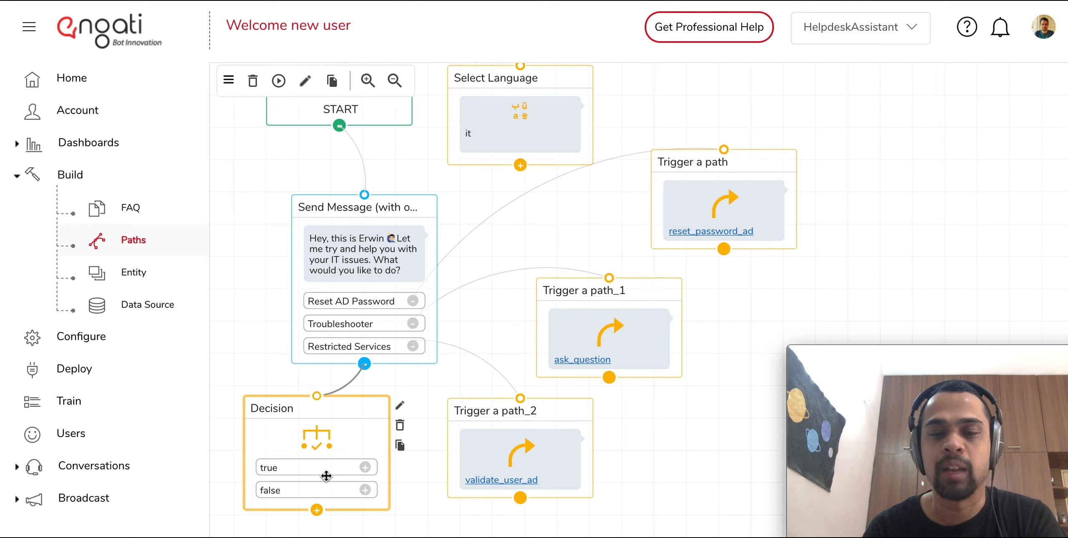
Step: Start a Randomize messages node from the Decision node's true branch and enter A as its first message
{"action": "left_click", "coordinate": [365, 468]}
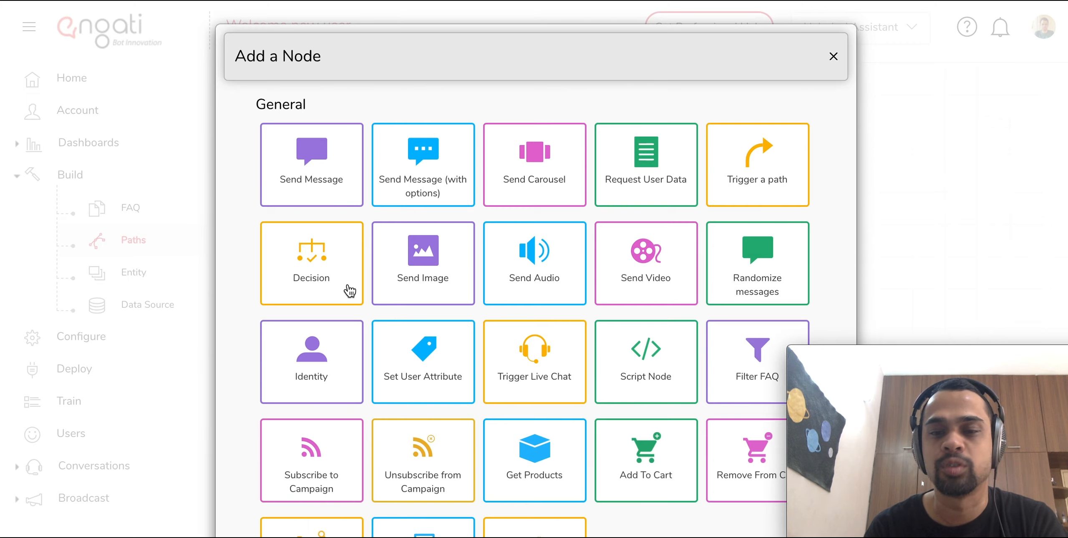
{"action": "scroll", "coordinate": [365, 293], "scroll_direction": "down", "scroll_amount": 2}
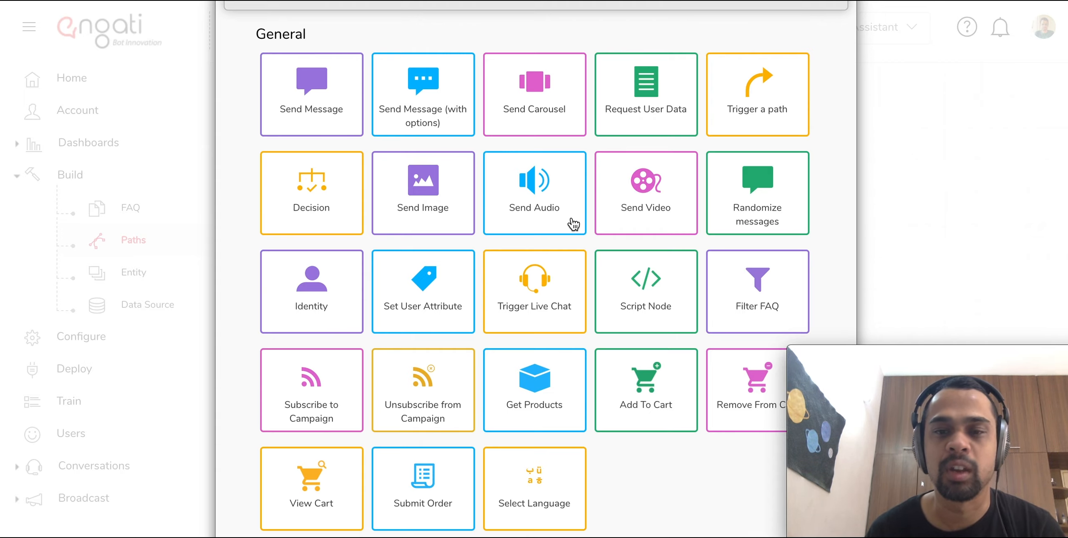
{"action": "scroll", "coordinate": [573, 224], "scroll_direction": "down", "scroll_amount": 1}
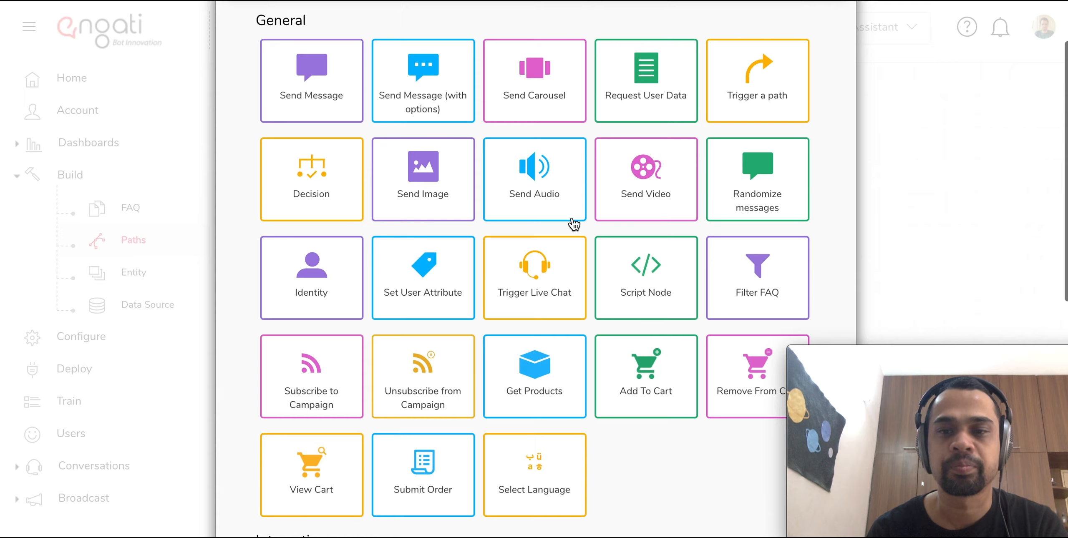
{"action": "left_click", "coordinate": [728, 225]}
{"action": "left_click", "coordinate": [641, 193]}
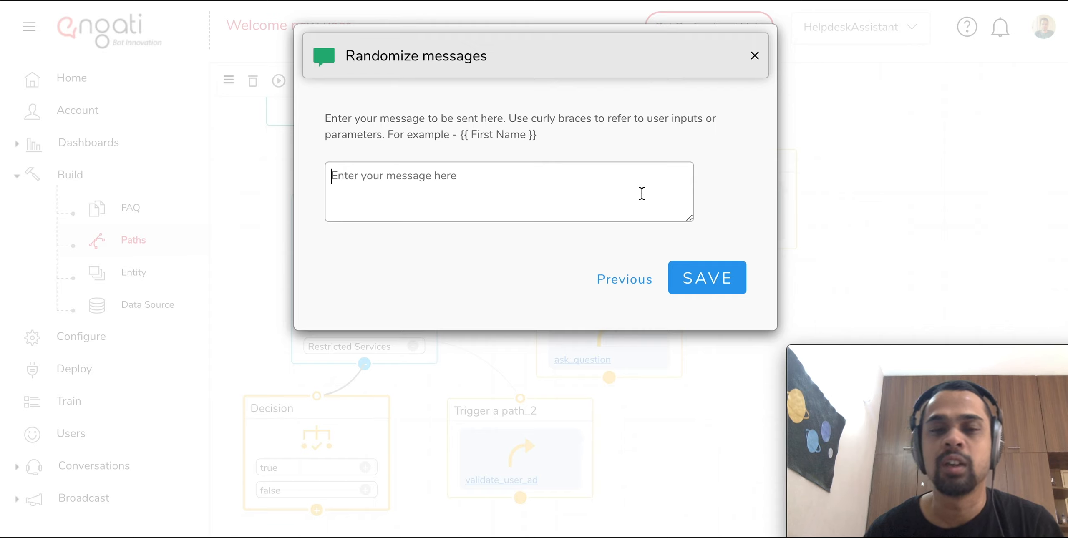
{"action": "type", "text": "A"}
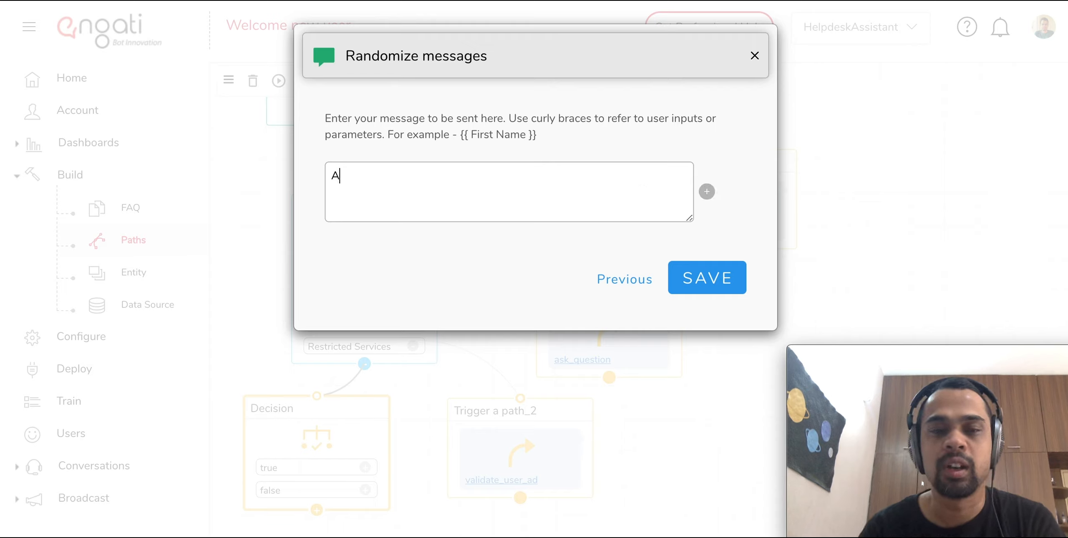
Step: Add B and C as further random messages and go back to the node selection without saving
{"action": "left_click", "coordinate": [707, 192]}
{"action": "left_click", "coordinate": [530, 263]}
{"action": "type", "text": "B"}
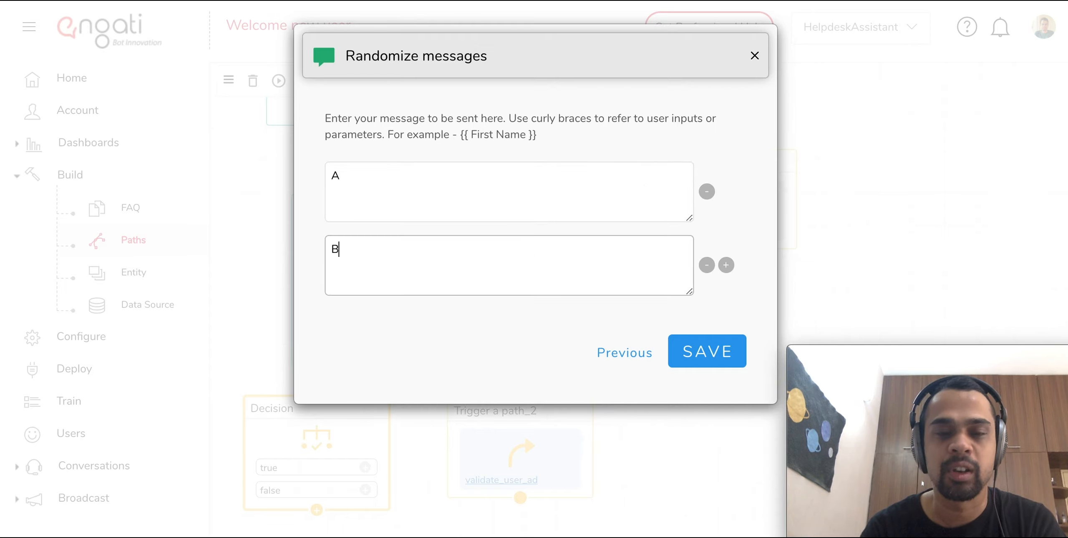
{"action": "left_click", "coordinate": [725, 265]}
{"action": "left_click", "coordinate": [413, 340]}
{"action": "type", "text": "C"}
{"action": "left_click", "coordinate": [703, 364]}
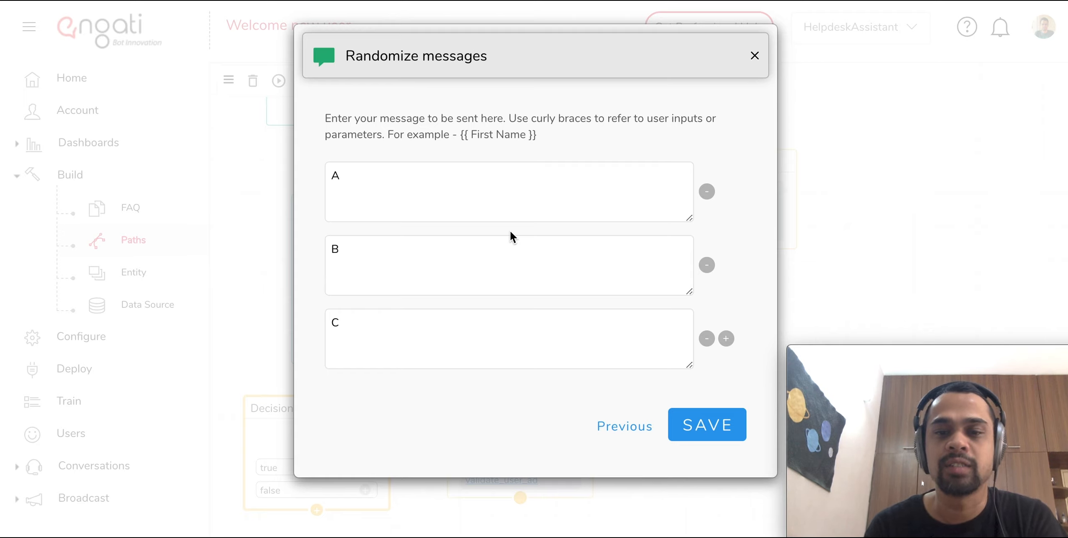
{"action": "left_click", "coordinate": [646, 438]}
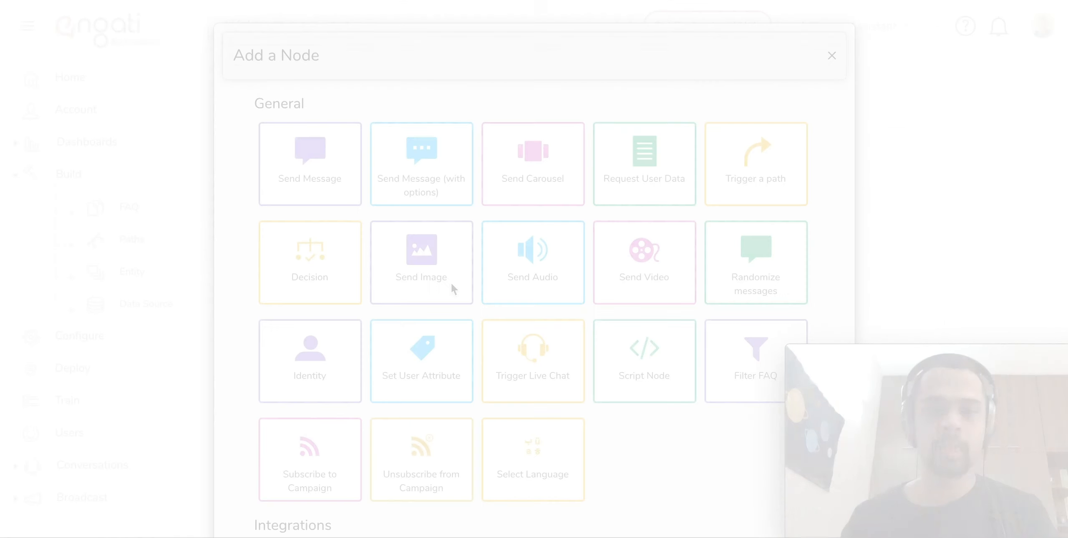
Step: Start an Identity node and set its title to User Information
{"action": "left_click", "coordinate": [336, 346]}
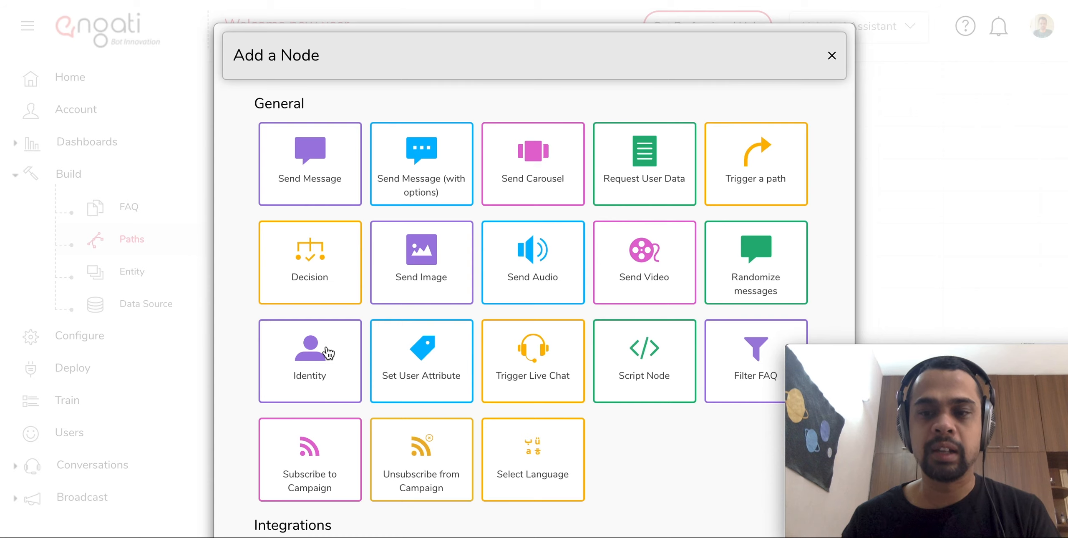
{"action": "left_click", "coordinate": [327, 352]}
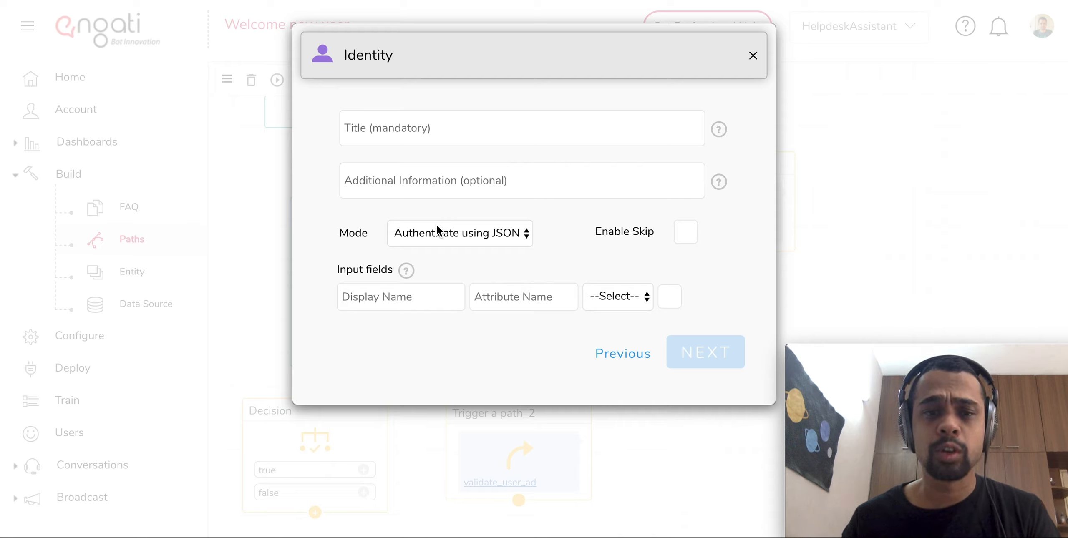
{"action": "left_click", "coordinate": [451, 139]}
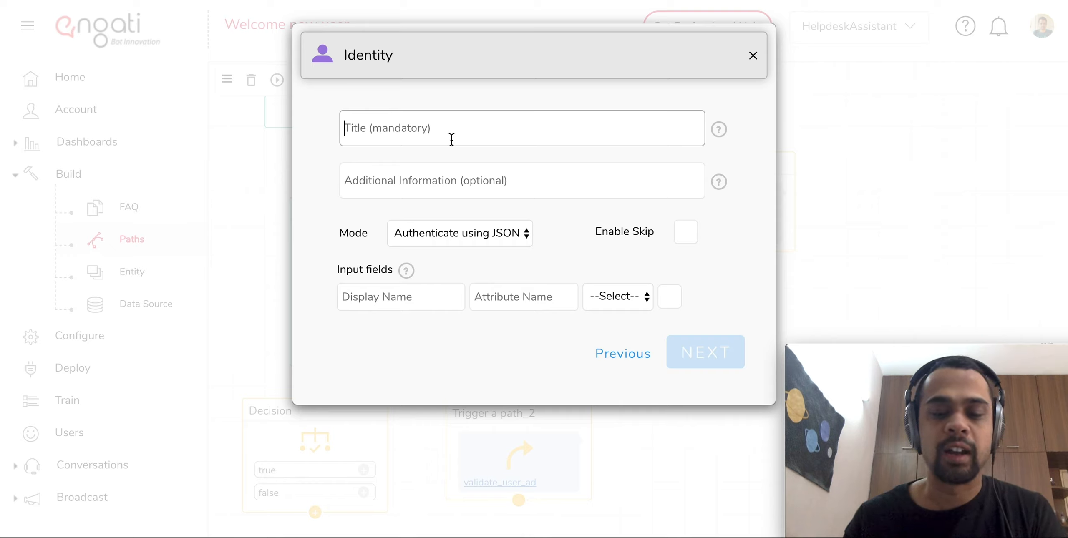
{"action": "type", "text": "U"}
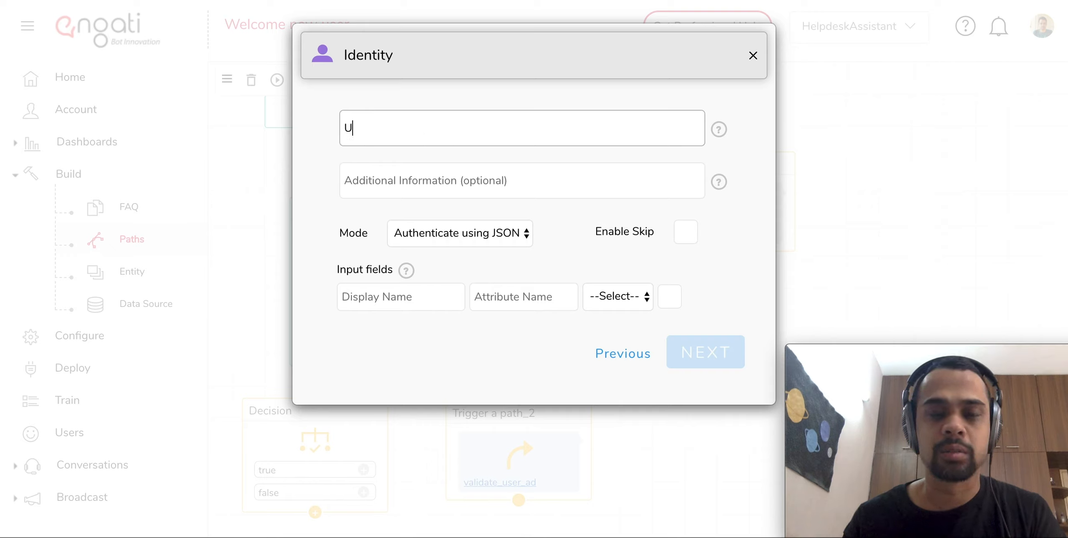
{"action": "type", "text": "ser Information"}
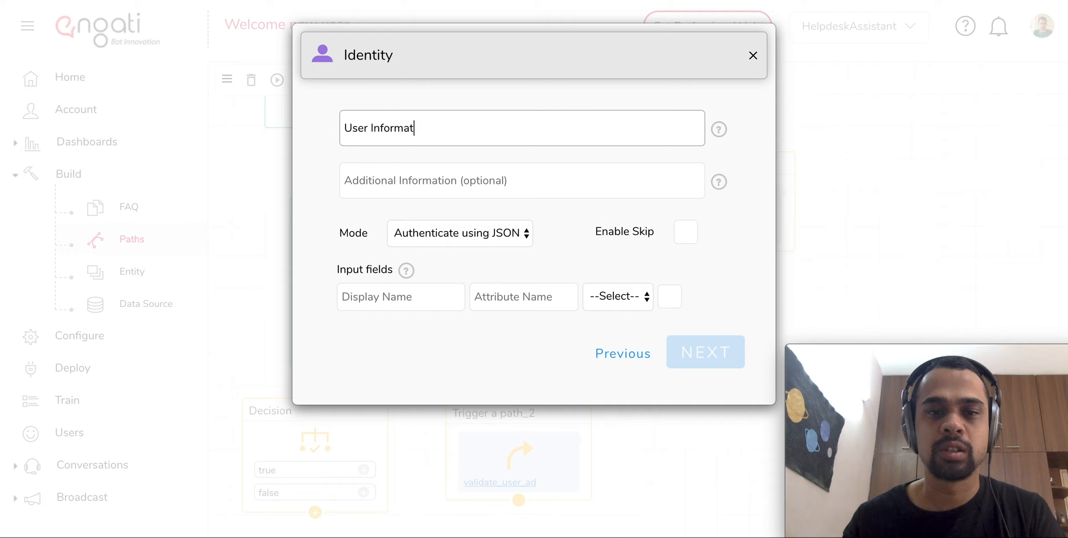
{"action": "key", "text": "Tab"}
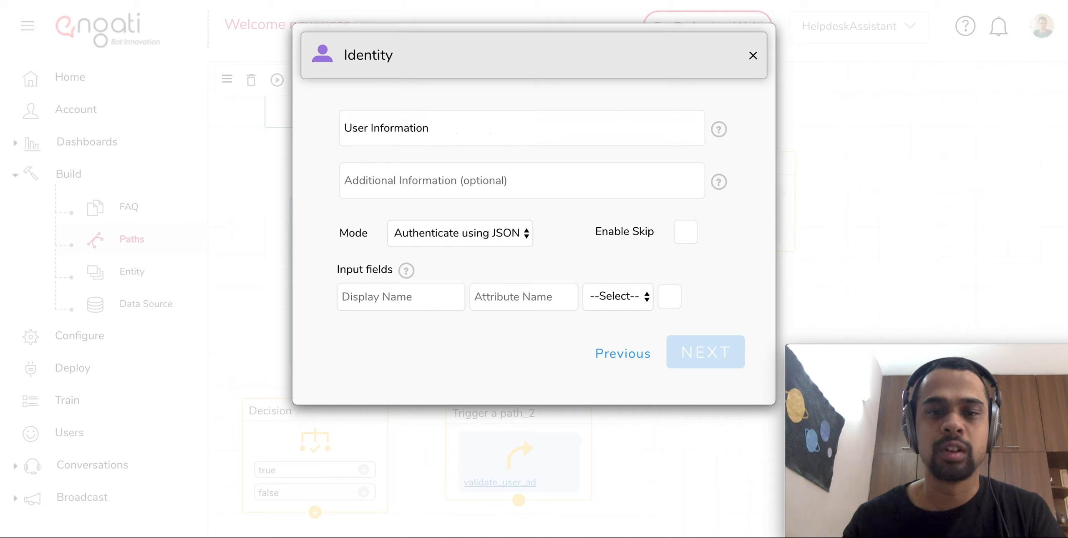
Step: Review the Identity node's mode options and set the mode to Data Capture
{"action": "left_click", "coordinate": [426, 234]}
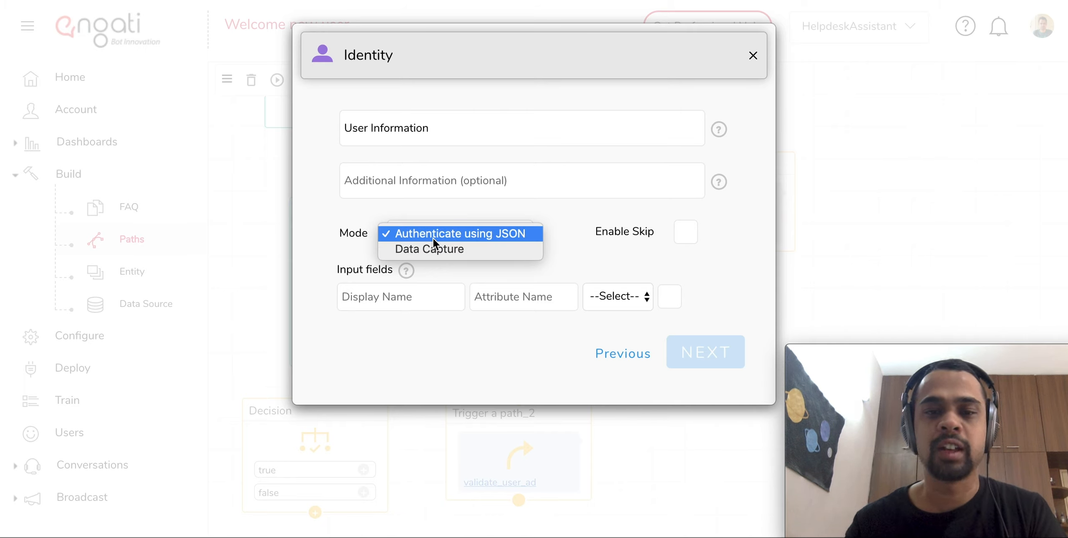
{"action": "left_click", "coordinate": [573, 232]}
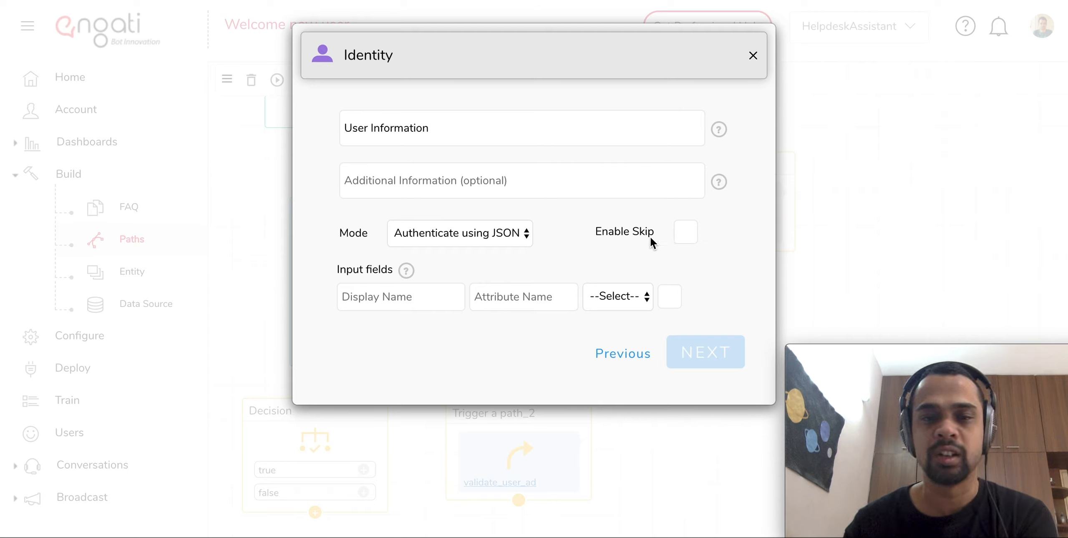
{"action": "left_click", "coordinate": [505, 241]}
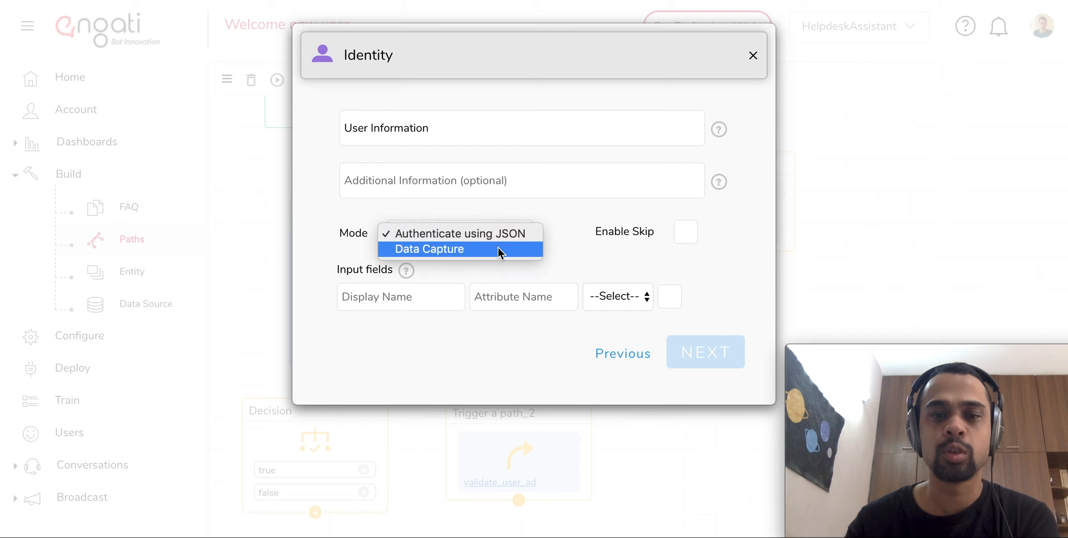
{"action": "left_click", "coordinate": [498, 248]}
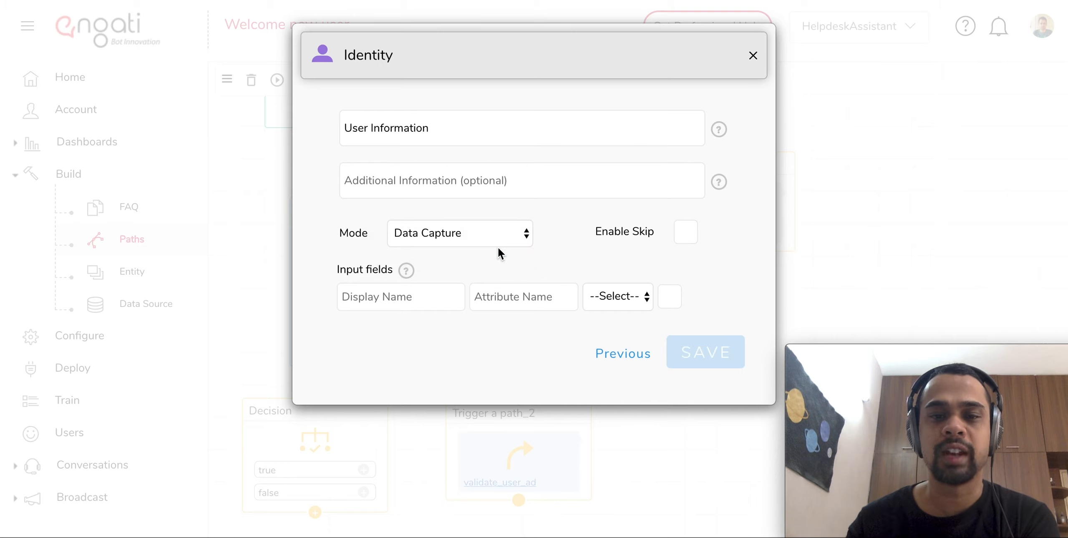
Step: Define the first input field as Name with attribute username and type Text, and enable its checkbox
{"action": "left_click", "coordinate": [433, 304]}
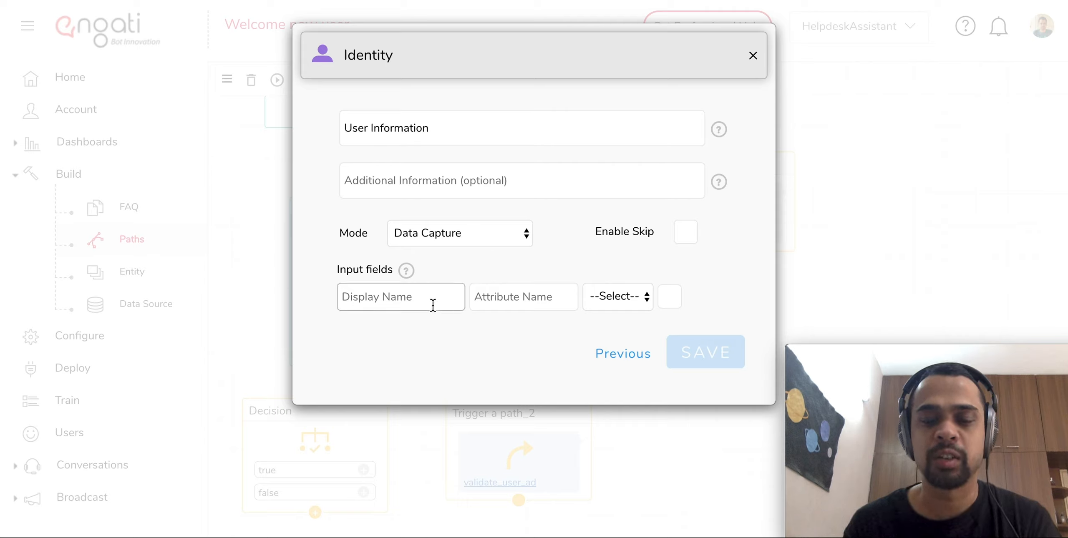
{"action": "type", "text": "Name"}
{"action": "key", "text": "Tab"}
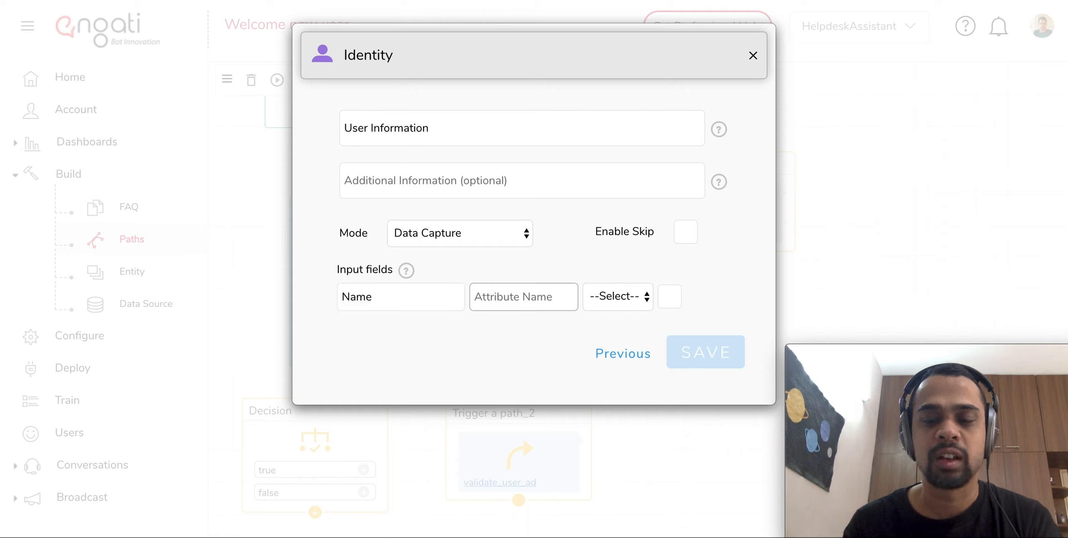
{"action": "type", "text": "username"}
{"action": "left_click", "coordinate": [595, 306]}
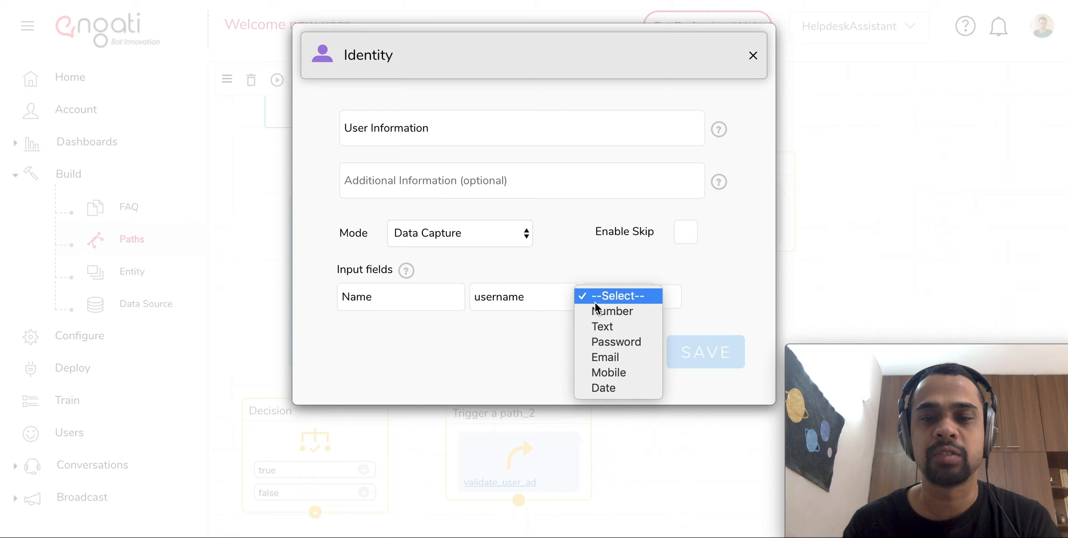
{"action": "left_click", "coordinate": [602, 327]}
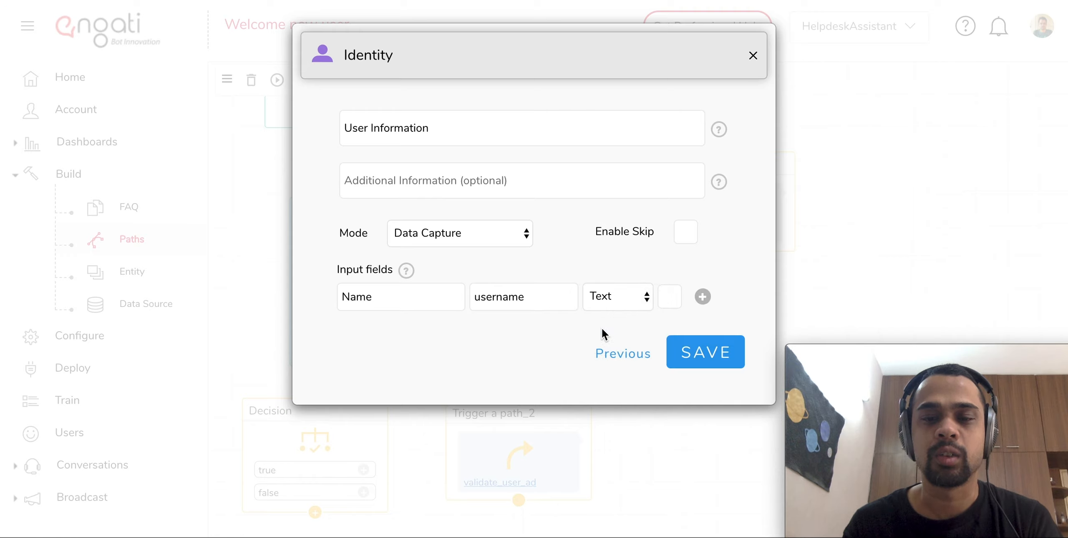
{"action": "left_click", "coordinate": [672, 307]}
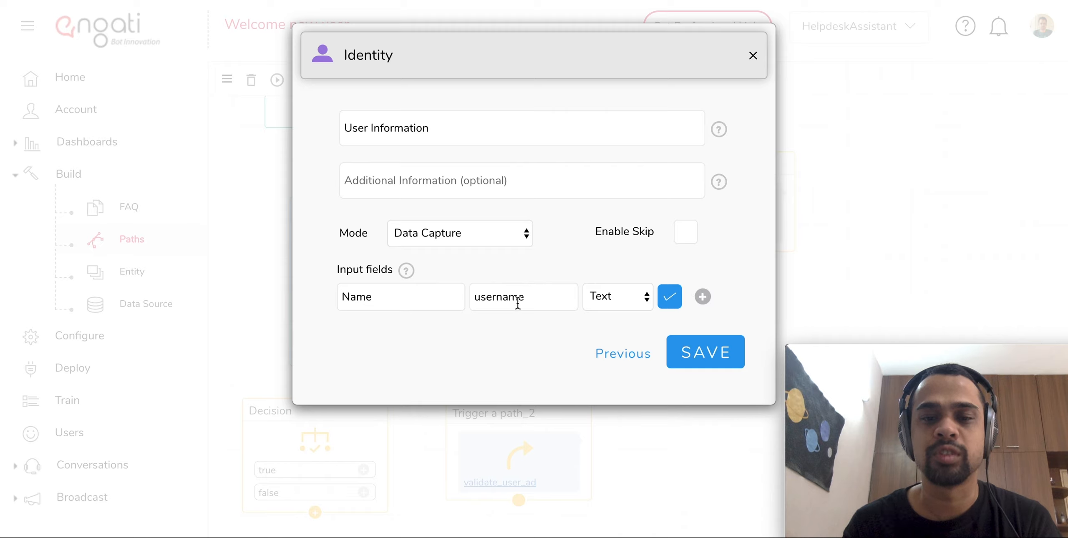
{"action": "left_click", "coordinate": [410, 303]}
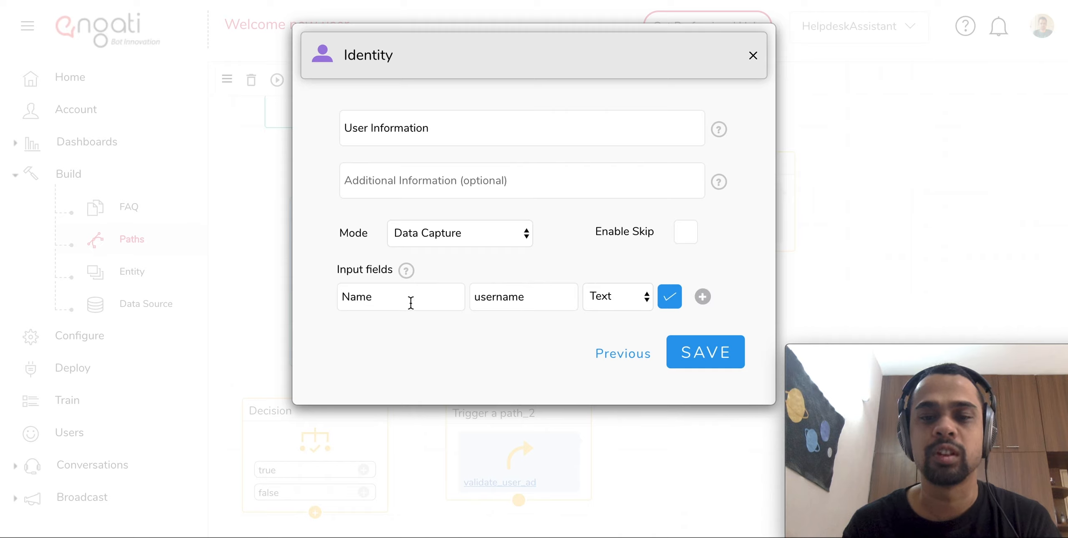
Step: Add a second input field E-mail with attribute useremail and type Email, and enable its checkbox
{"action": "left_click", "coordinate": [704, 297]}
{"action": "left_click", "coordinate": [426, 329]}
{"action": "type", "text": "E-mail"}
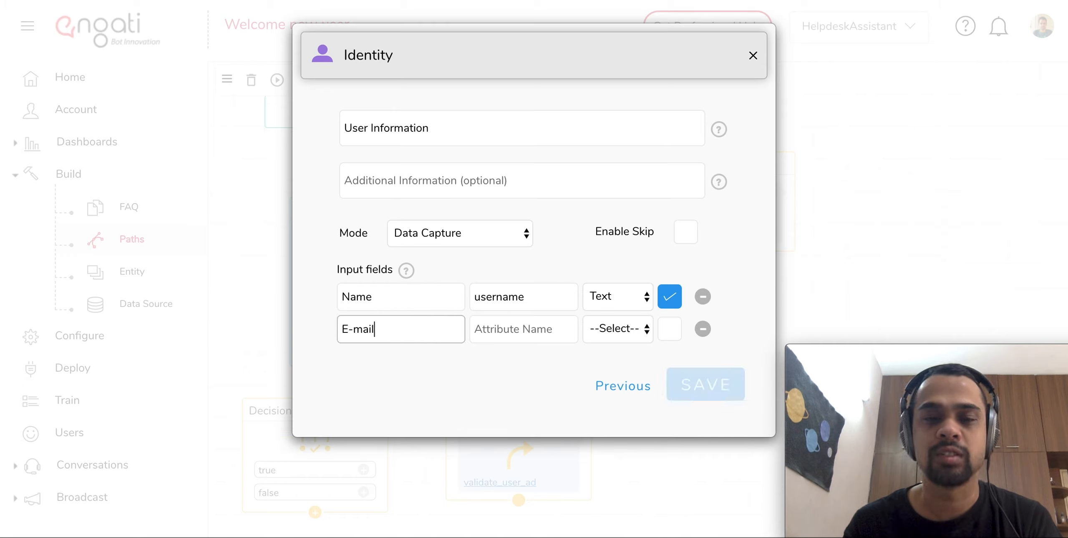
{"action": "key", "text": "Tab"}
{"action": "type", "text": "e"}
{"action": "key", "text": "BackSpace"}
{"action": "type", "text": "useremail"}
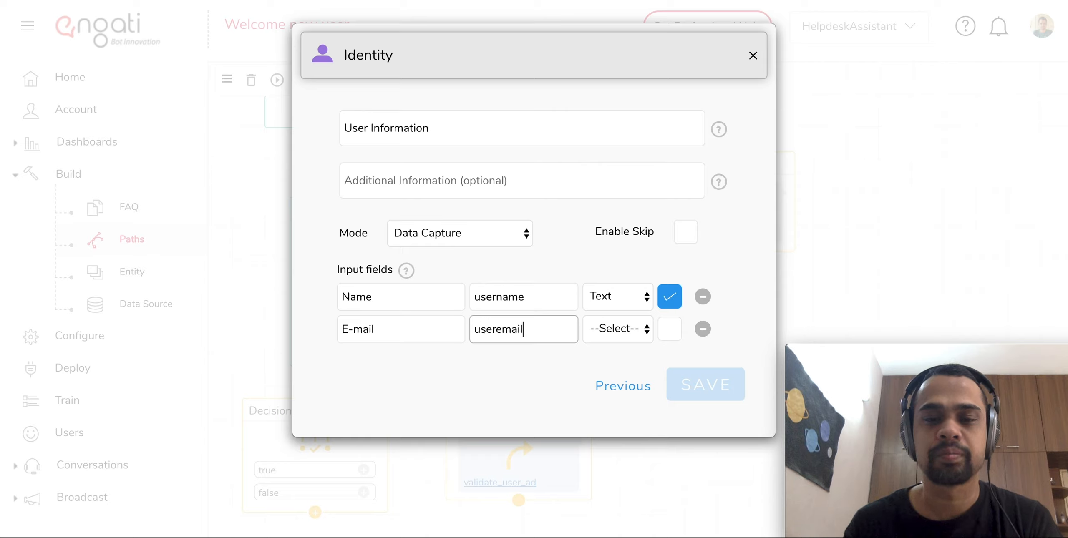
{"action": "key", "text": "Tab"}
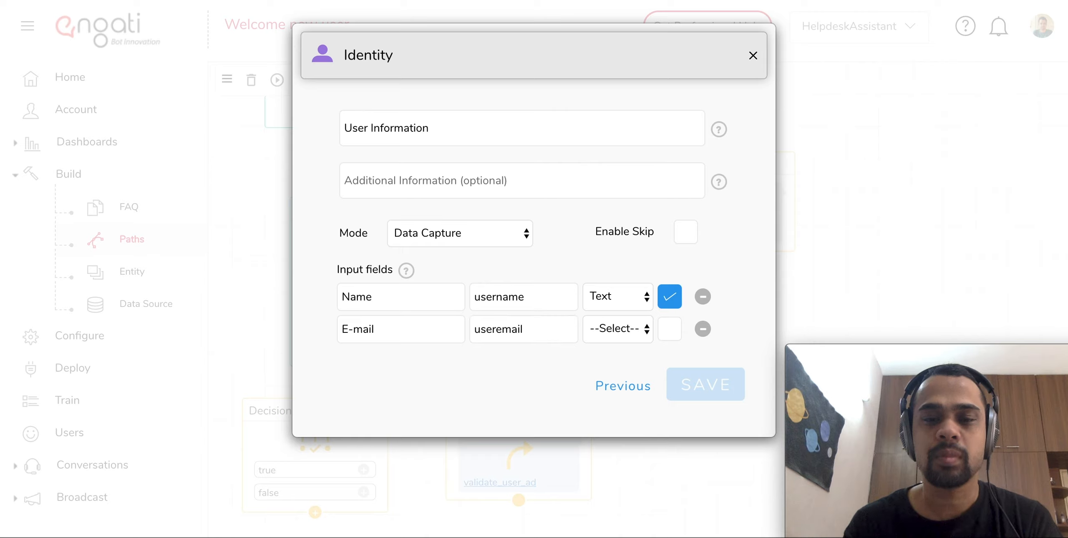
{"action": "left_click", "coordinate": [608, 332]}
{"action": "left_click", "coordinate": [609, 387]}
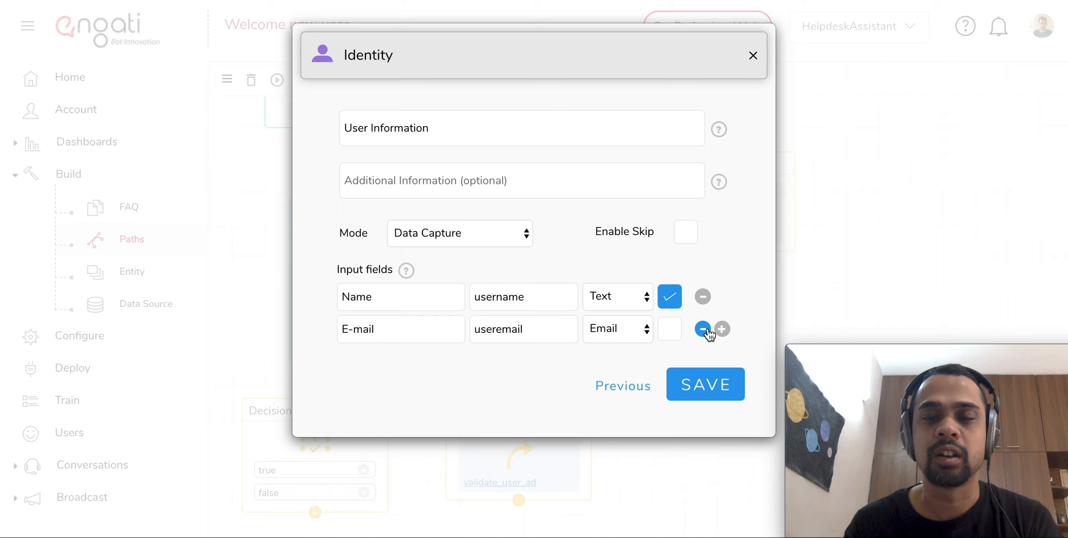
{"action": "left_click", "coordinate": [673, 332]}
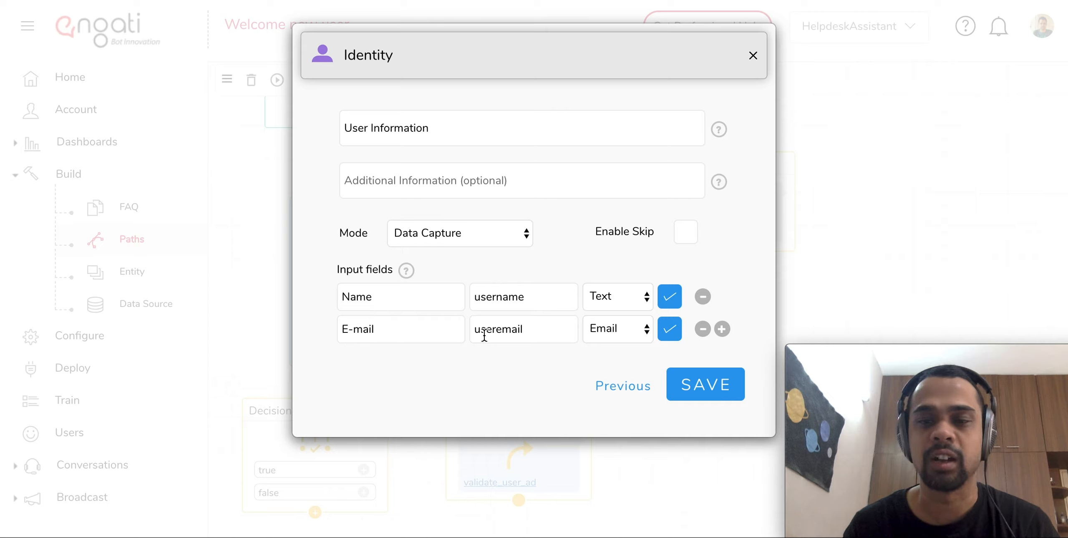
Step: Switch the Identity node's mode to Authenticate using JSON and examine its request configuration, response and default error message fields
{"action": "left_click", "coordinate": [484, 242]}
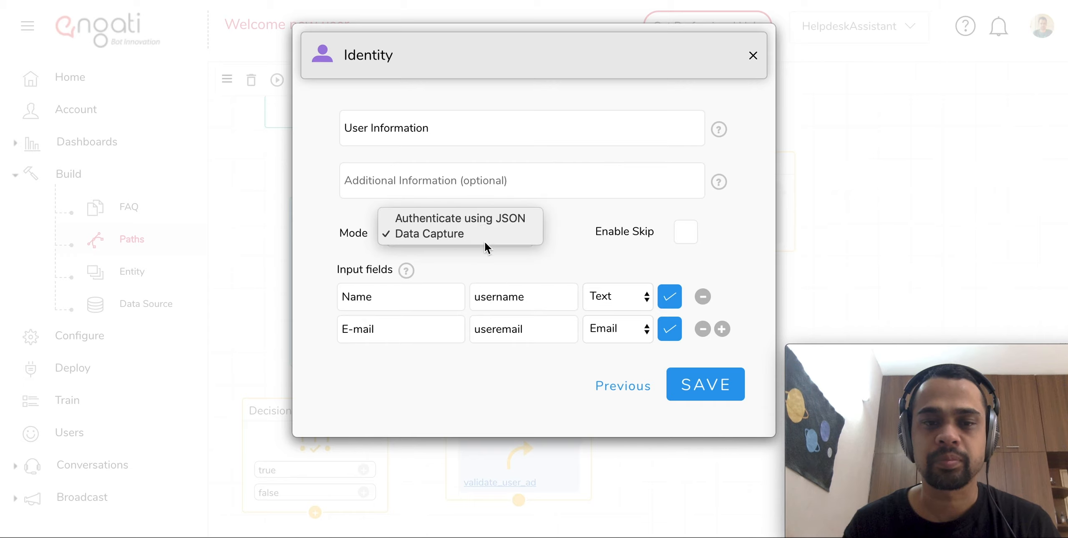
{"action": "left_click", "coordinate": [488, 225]}
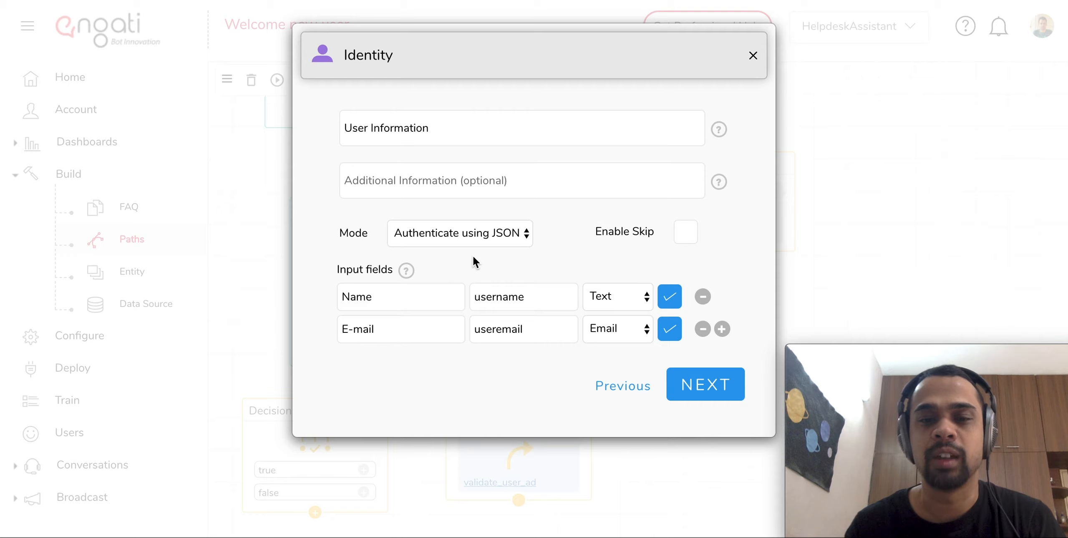
{"action": "left_click", "coordinate": [679, 382]}
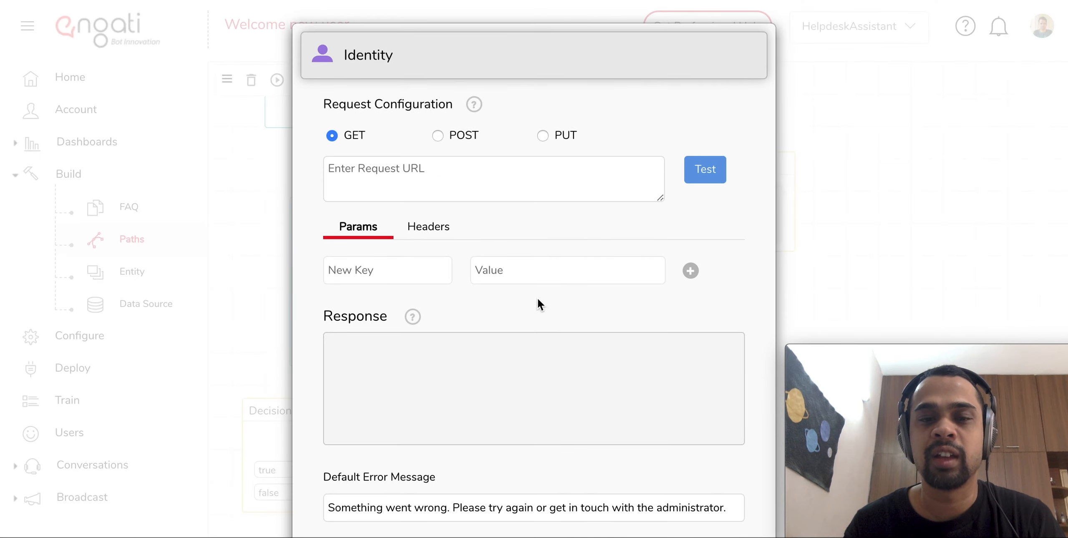
{"action": "left_click", "coordinate": [496, 187]}
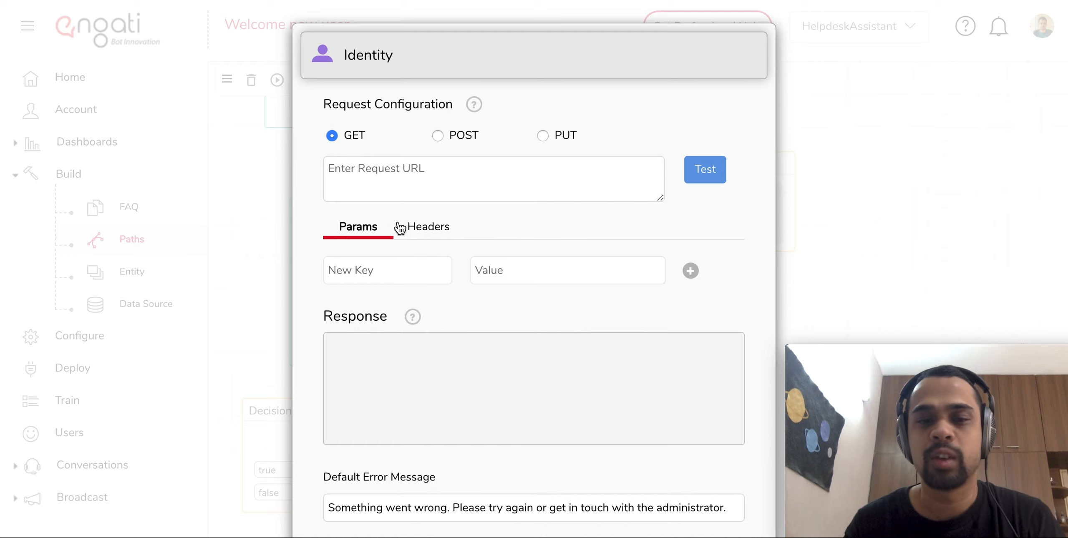
{"action": "scroll", "coordinate": [512, 301], "scroll_direction": "down", "scroll_amount": 2}
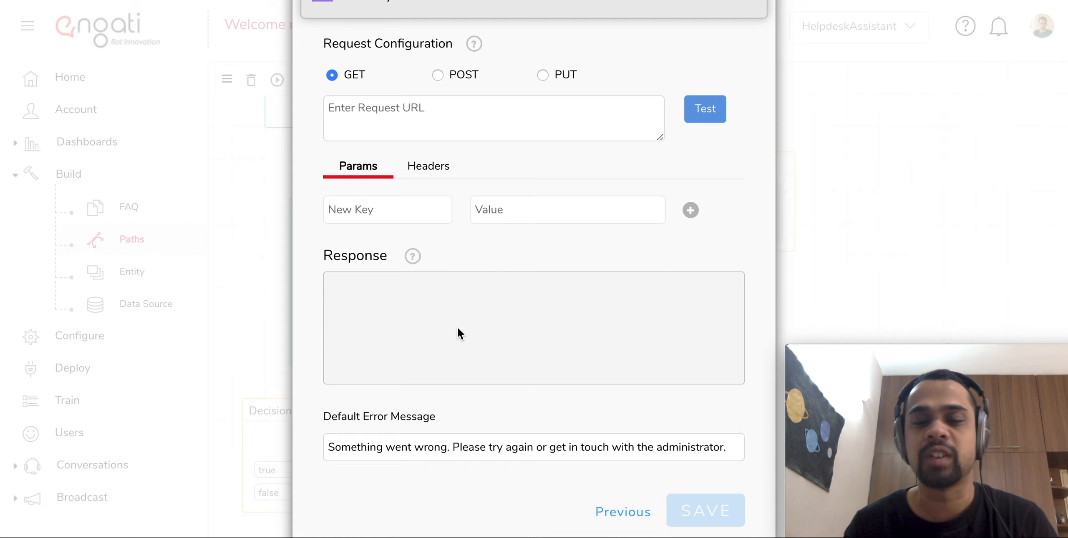
{"action": "scroll", "coordinate": [458, 329], "scroll_direction": "down", "scroll_amount": 1}
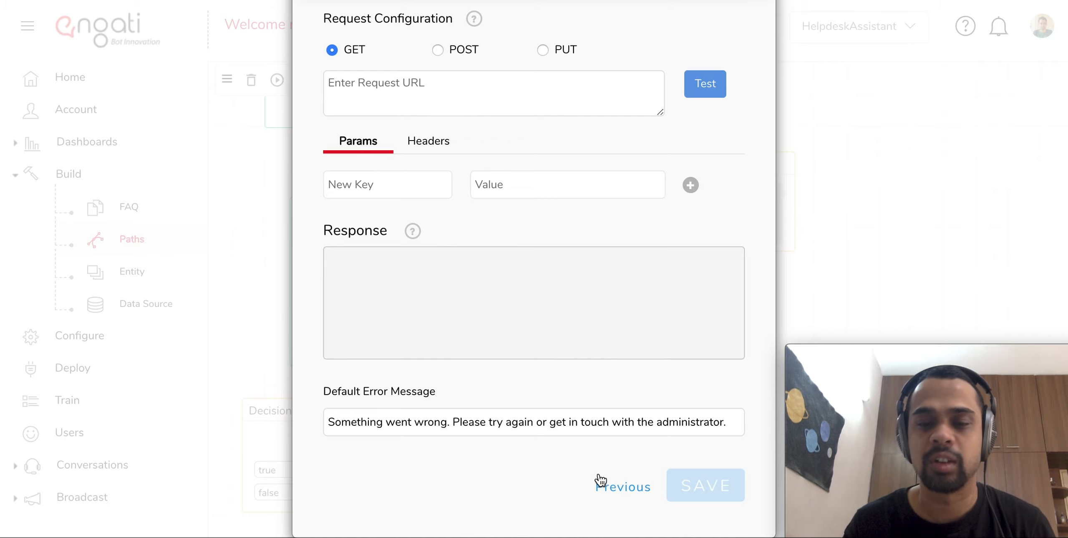
Step: Back out of the Identity node without saving and open the Set User Attribute node
{"action": "left_click", "coordinate": [605, 486]}
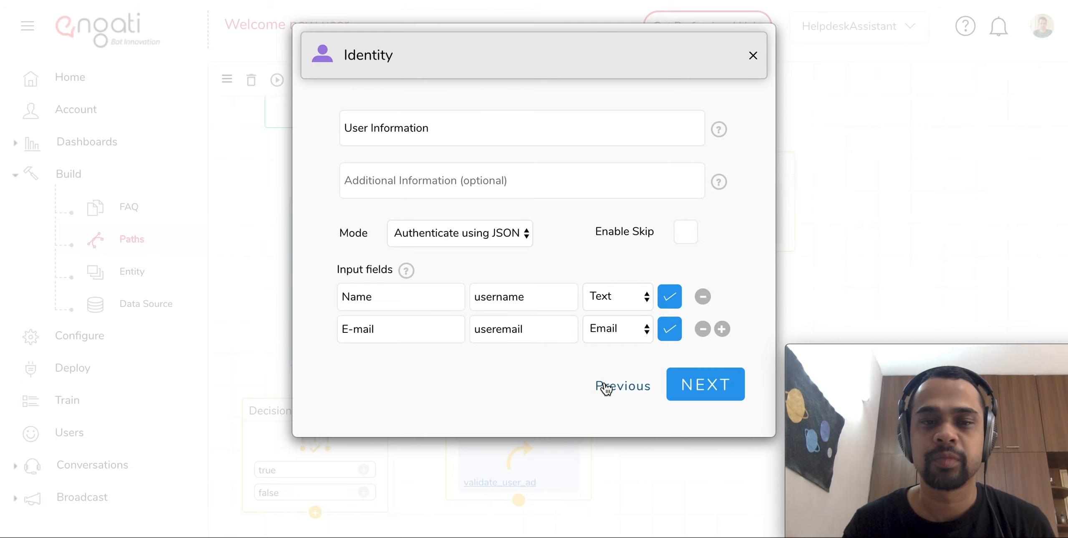
{"action": "left_click", "coordinate": [605, 385]}
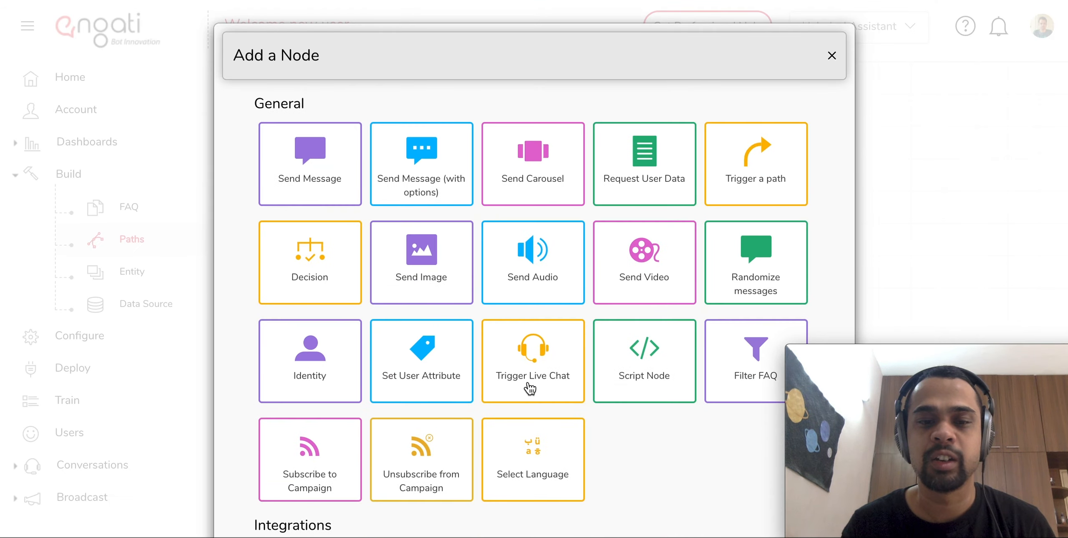
{"action": "scroll", "coordinate": [457, 385], "scroll_direction": "down", "scroll_amount": 3}
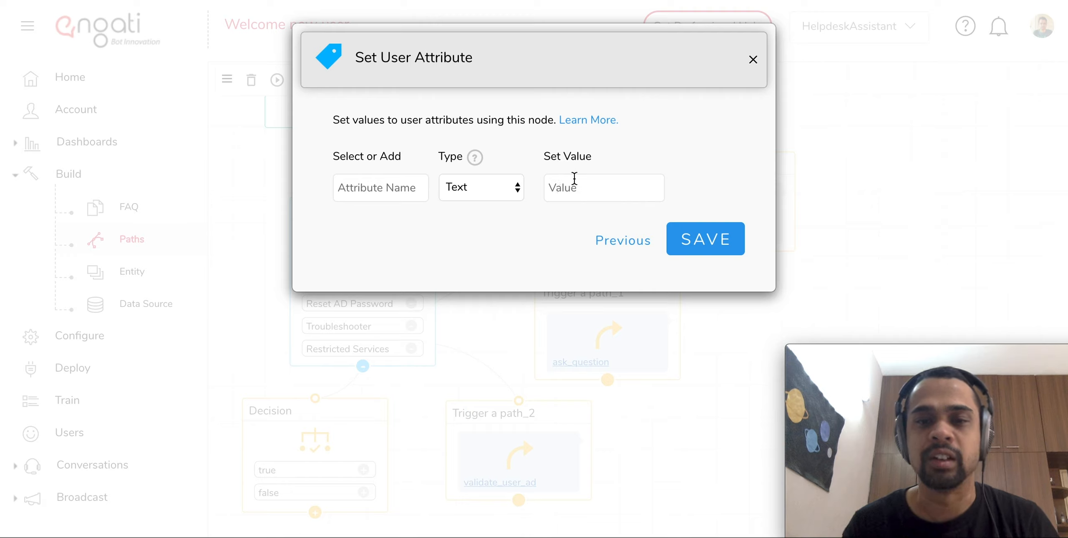
Step: Review the Set User Attribute node's attribute suggestions, type options and value field, and return to the list of node types
{"action": "left_click", "coordinate": [417, 187]}
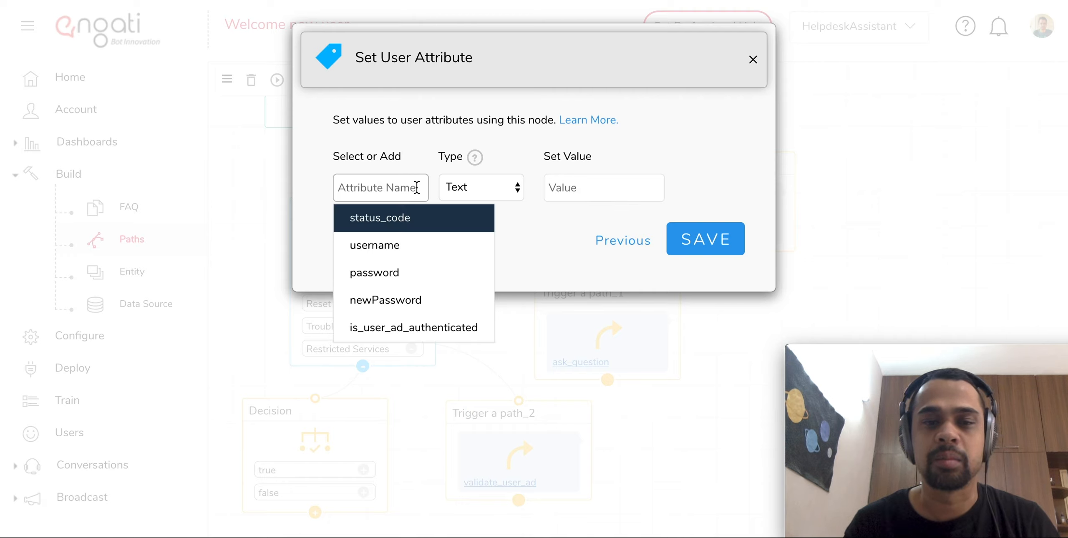
{"action": "left_click", "coordinate": [484, 187]}
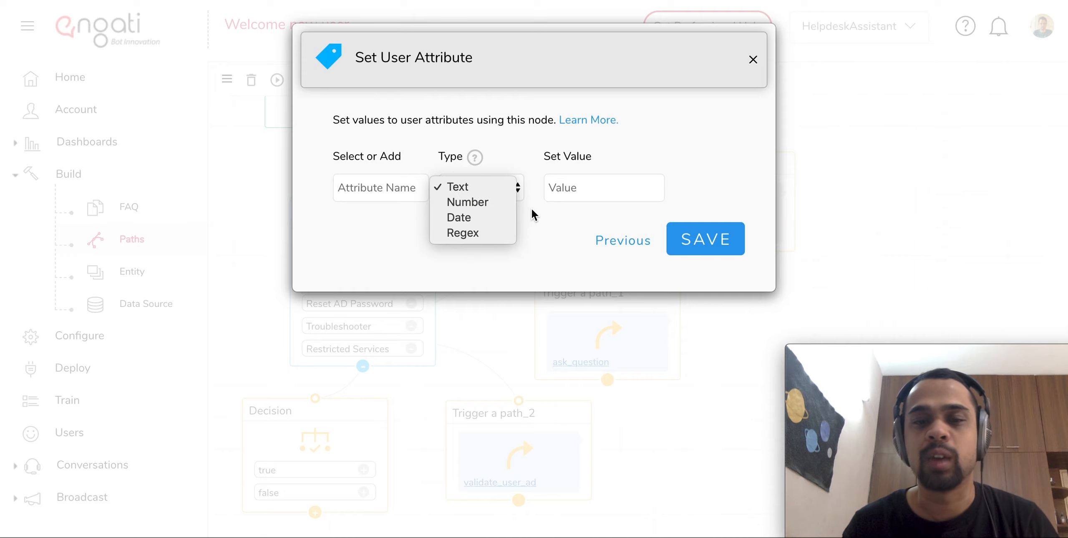
{"action": "left_click", "coordinate": [538, 216]}
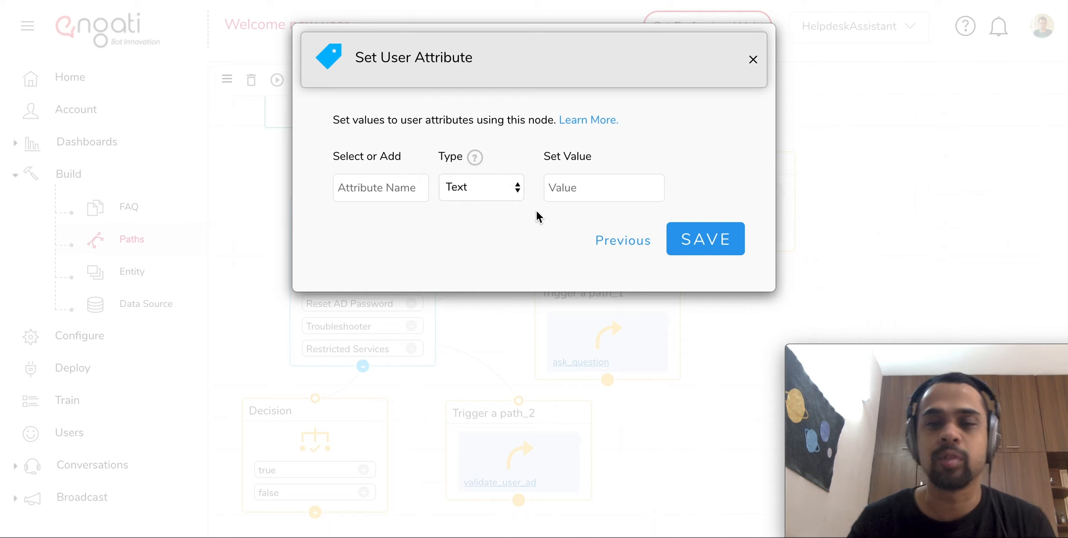
{"action": "left_click", "coordinate": [555, 196]}
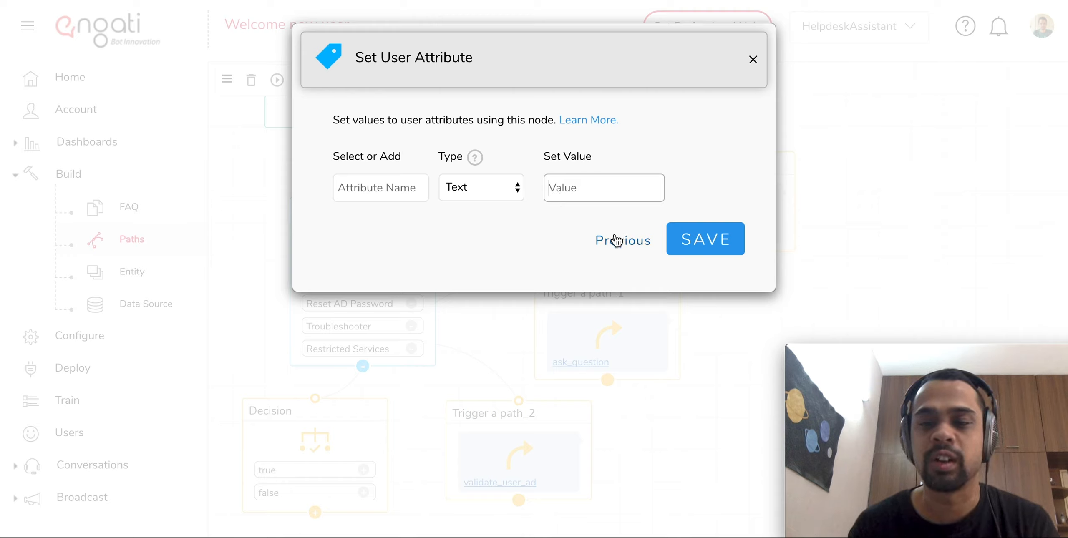
{"action": "left_click", "coordinate": [616, 240]}
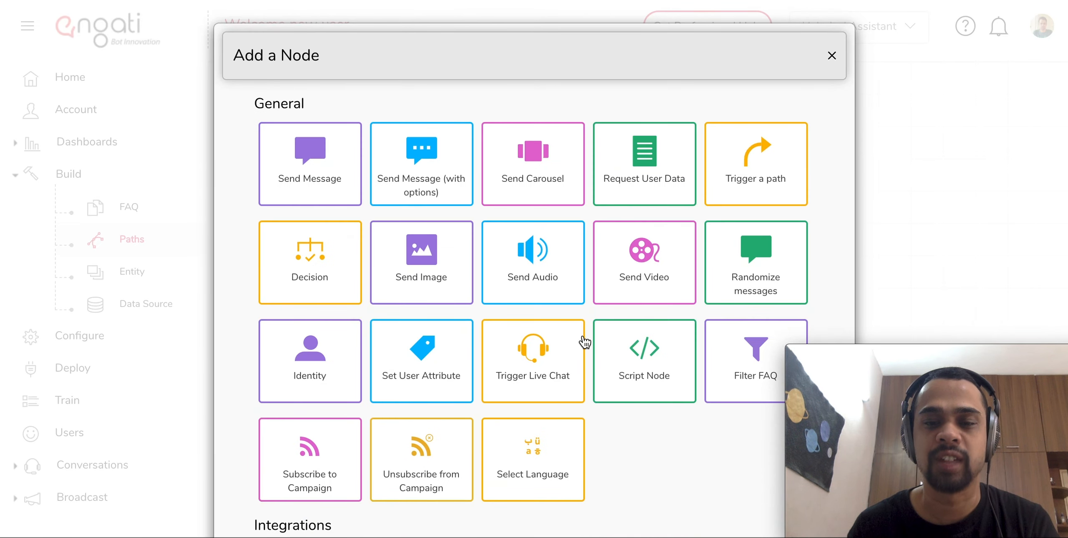
Step: Open the Script Node, examine the process() line of its sample script, and return to the list of node types
{"action": "scroll", "coordinate": [589, 341], "scroll_direction": "down", "scroll_amount": 2}
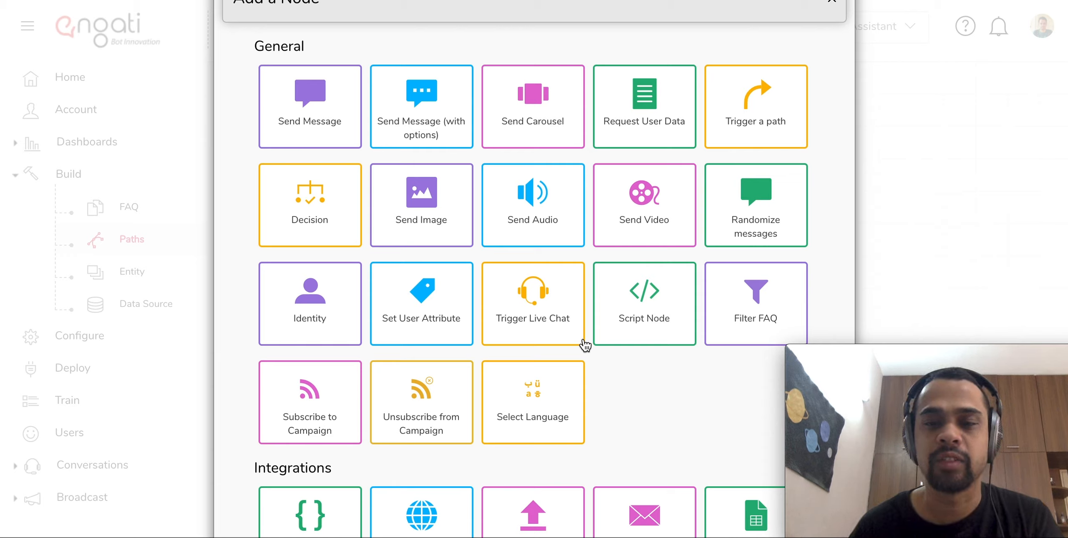
{"action": "left_click", "coordinate": [637, 338]}
{"action": "left_click", "coordinate": [557, 325]}
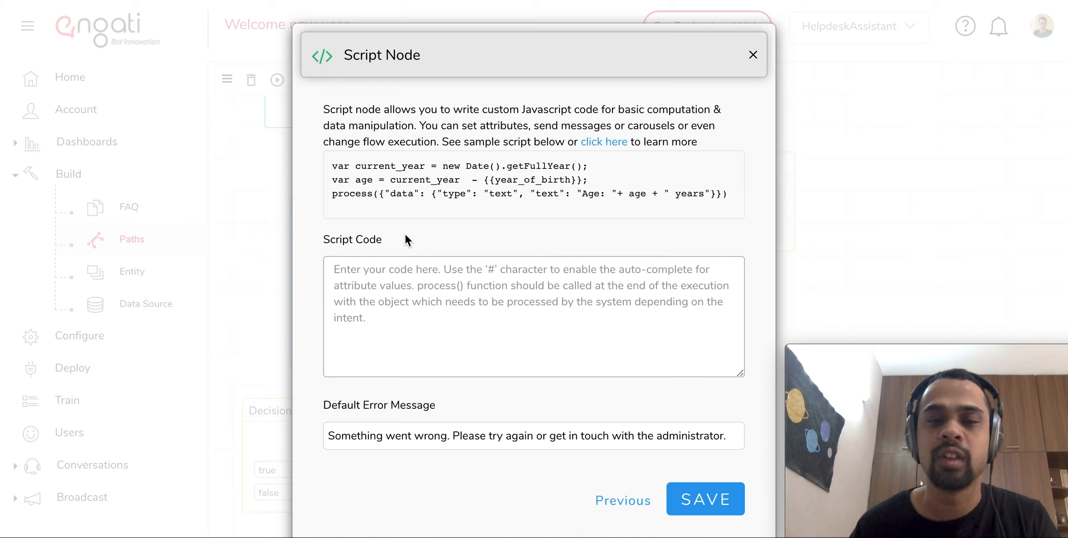
{"action": "triple_click", "coordinate": [363, 194]}
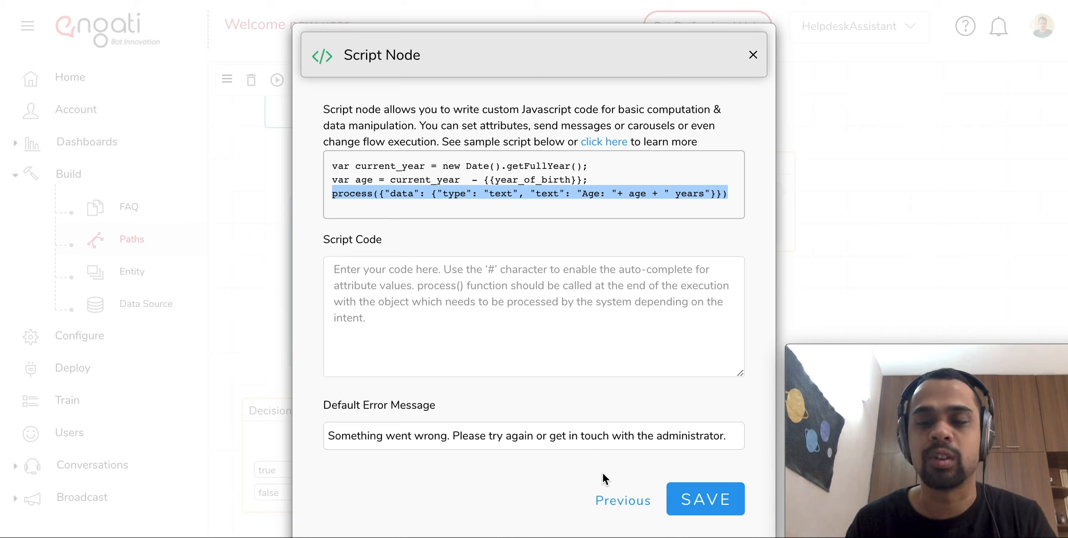
{"action": "left_click", "coordinate": [617, 501]}
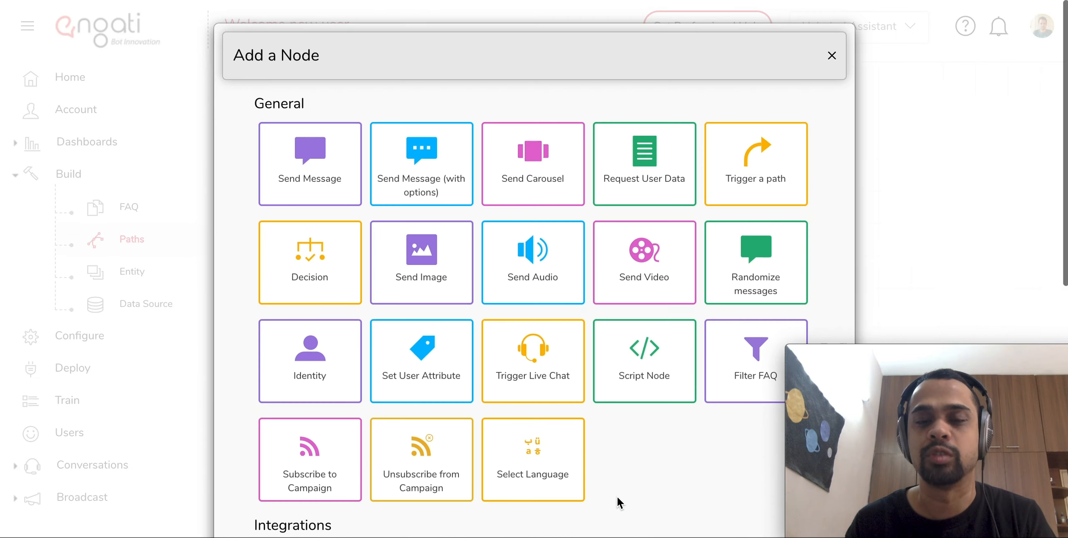
Step: Open the Filter FAQ node and review the categories available for filtering
{"action": "scroll", "coordinate": [625, 472], "scroll_direction": "down", "scroll_amount": 3}
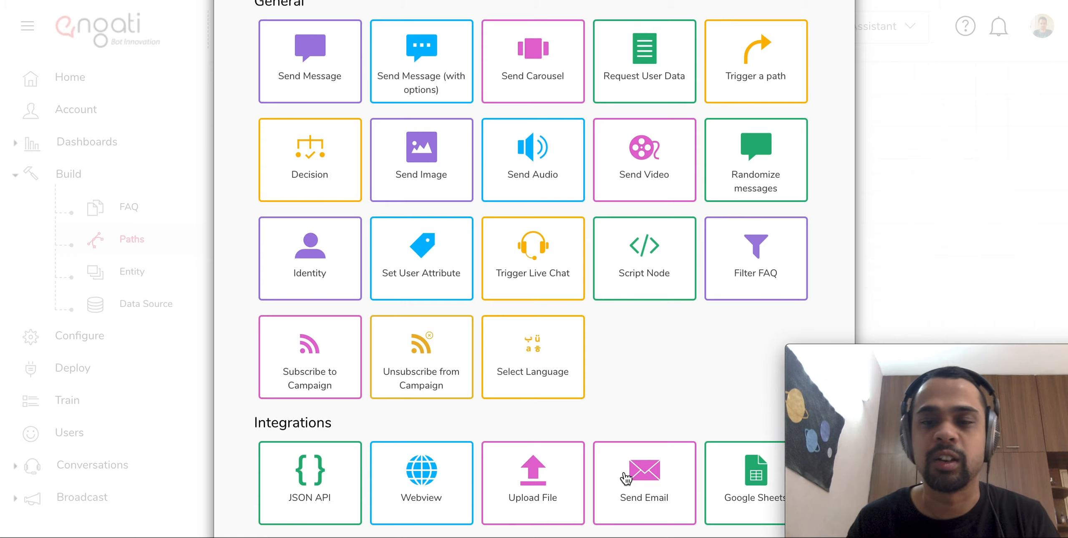
{"action": "left_click", "coordinate": [779, 273]}
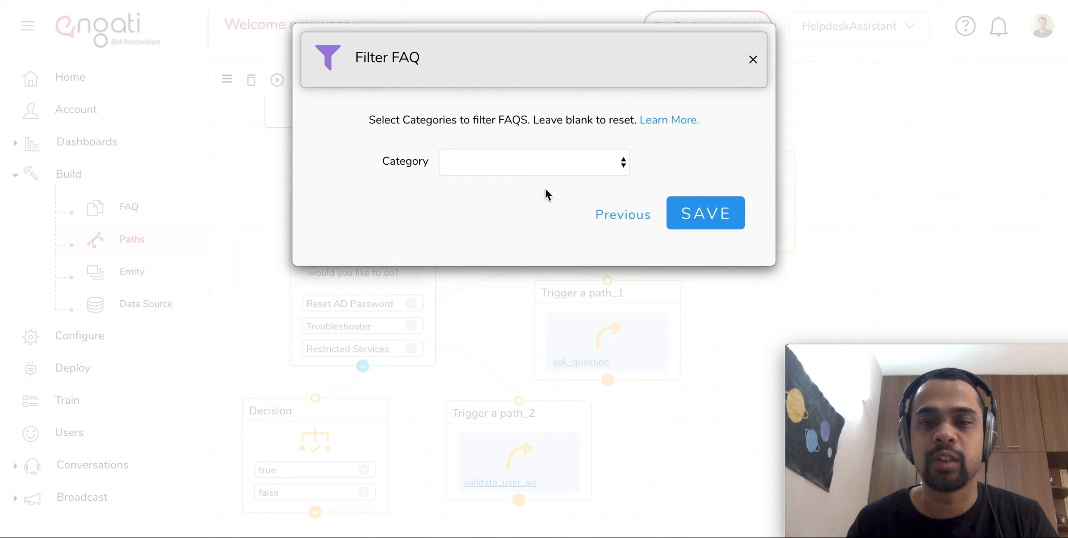
{"action": "left_click", "coordinate": [535, 172]}
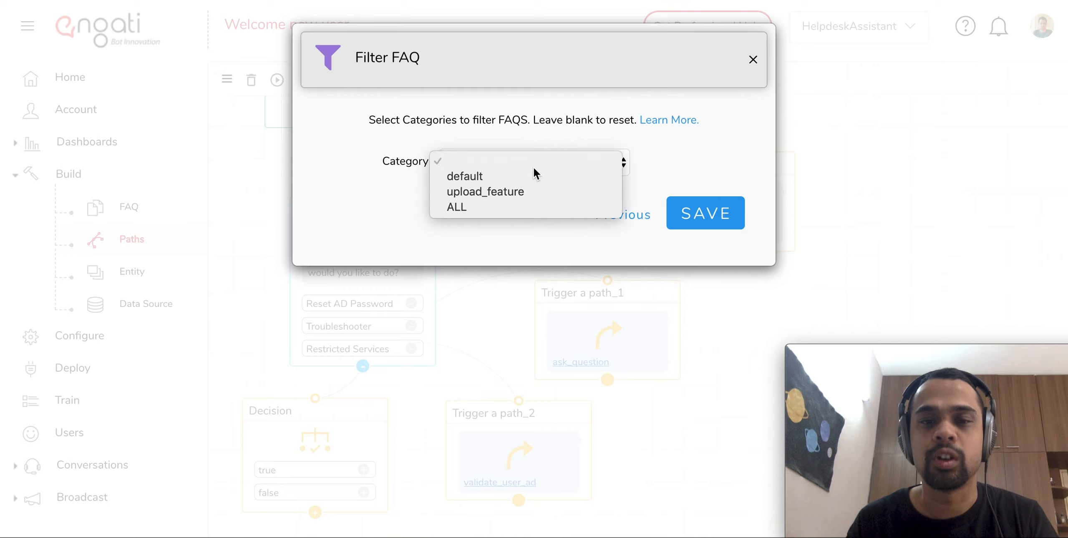
{"action": "left_click", "coordinate": [535, 139]}
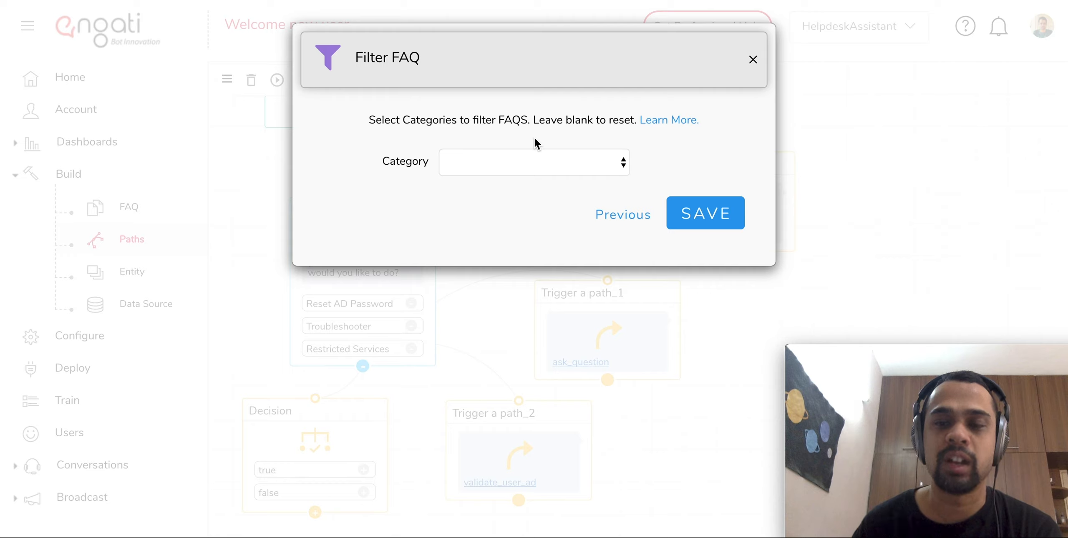
Step: Choose default and upload_feature as the Filter FAQ categories, and leave the node without saving
{"action": "left_click", "coordinate": [520, 161]}
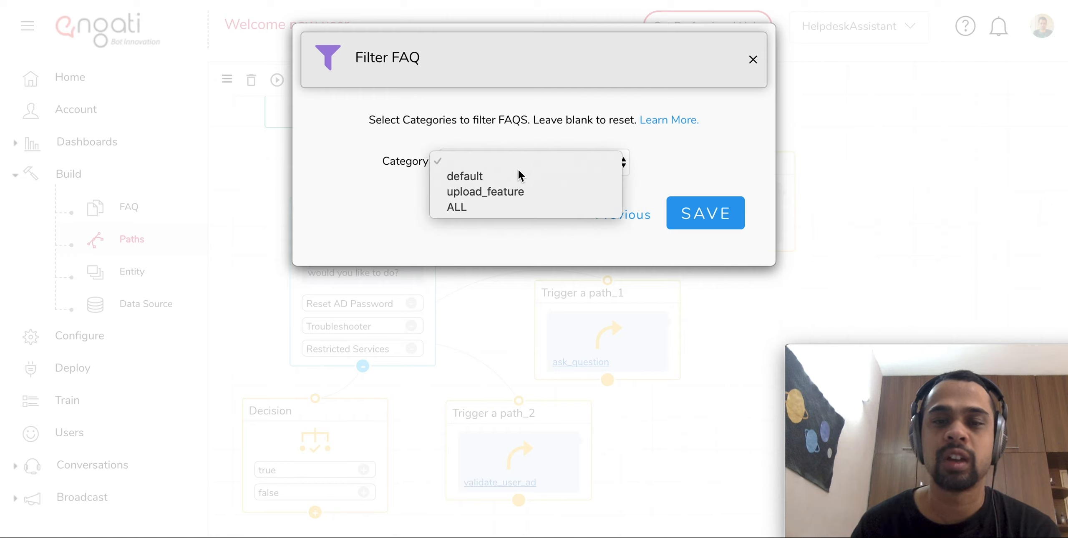
{"action": "left_click", "coordinate": [516, 175]}
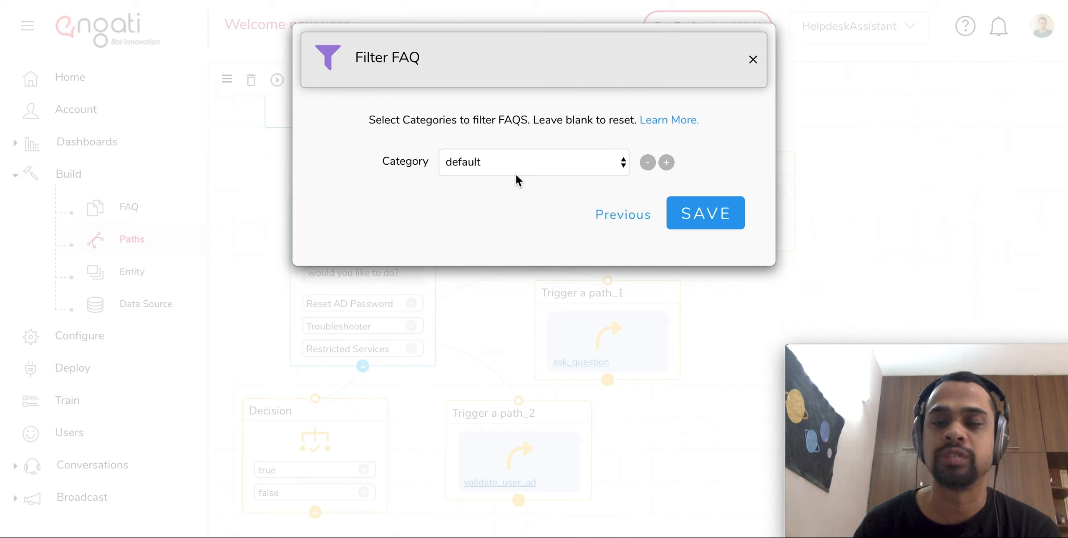
{"action": "left_click", "coordinate": [664, 165]}
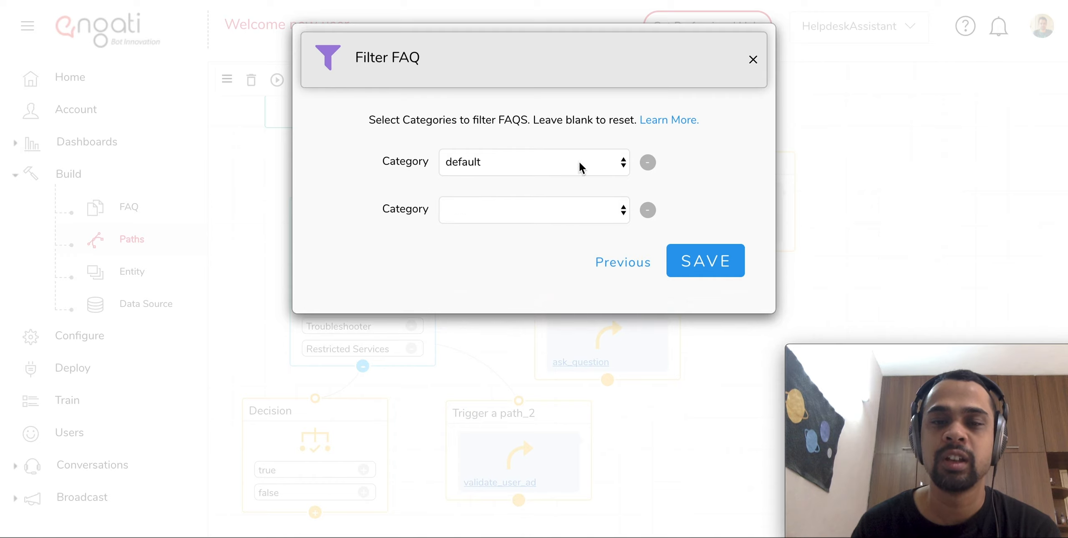
{"action": "left_click", "coordinate": [496, 210]}
{"action": "left_click", "coordinate": [491, 247]}
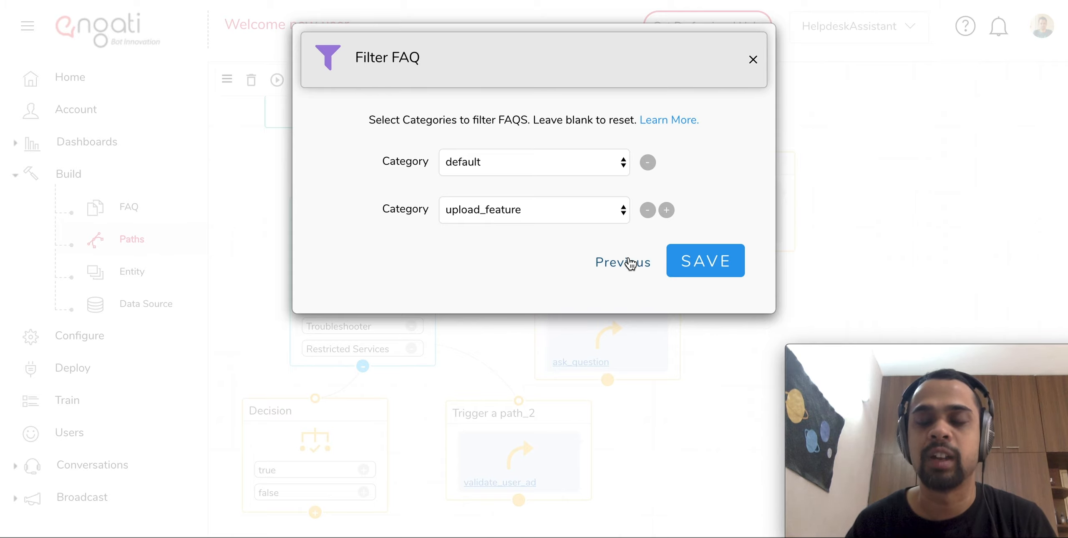
{"action": "left_click", "coordinate": [631, 264]}
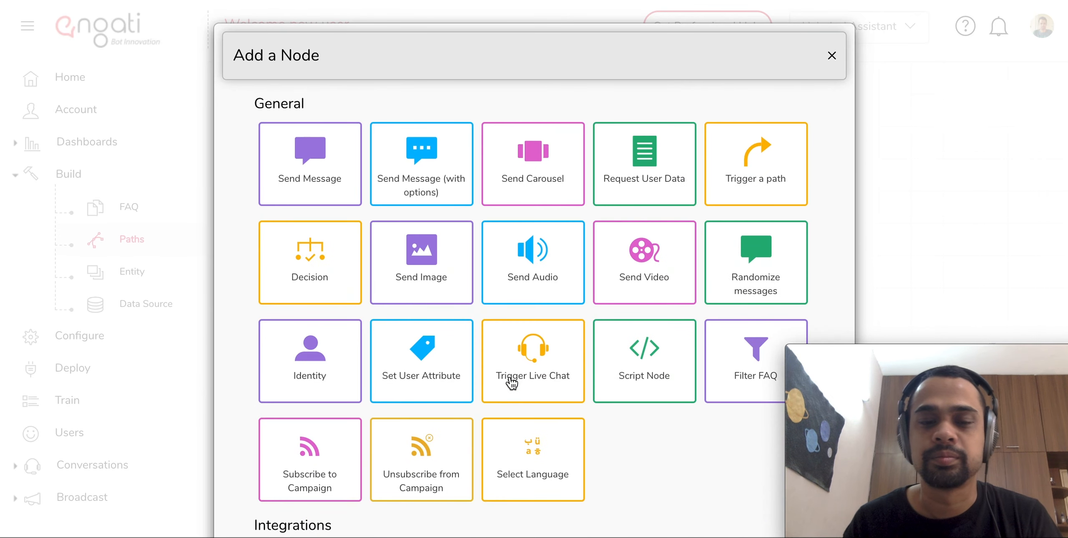
Step: Open the Select Language node, review its language options, and return to the list of node types
{"action": "scroll", "coordinate": [511, 382], "scroll_direction": "down", "scroll_amount": 2}
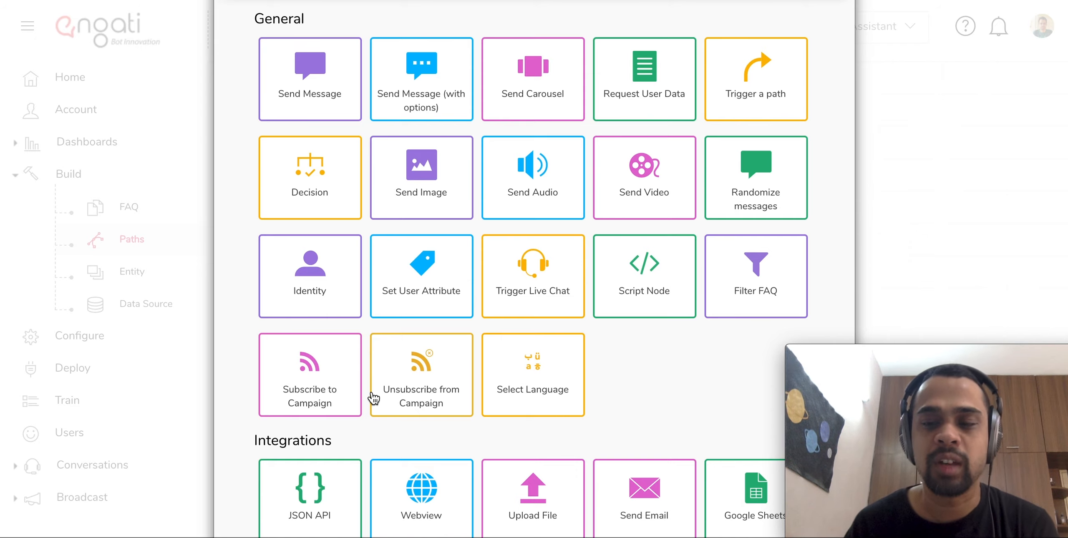
{"action": "scroll", "coordinate": [373, 399], "scroll_direction": "down", "scroll_amount": 1}
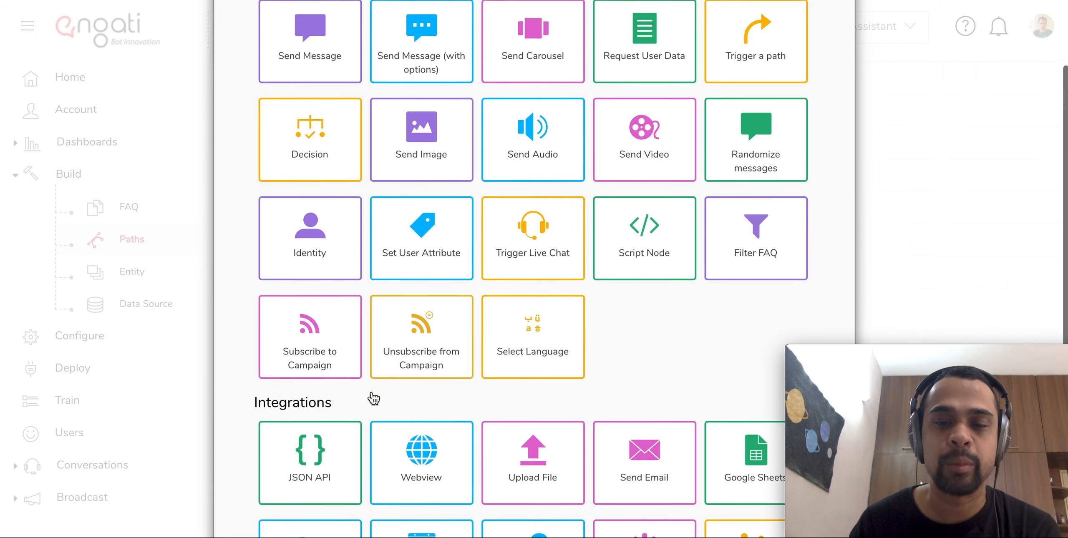
{"action": "scroll", "coordinate": [372, 398], "scroll_direction": "down", "scroll_amount": 1}
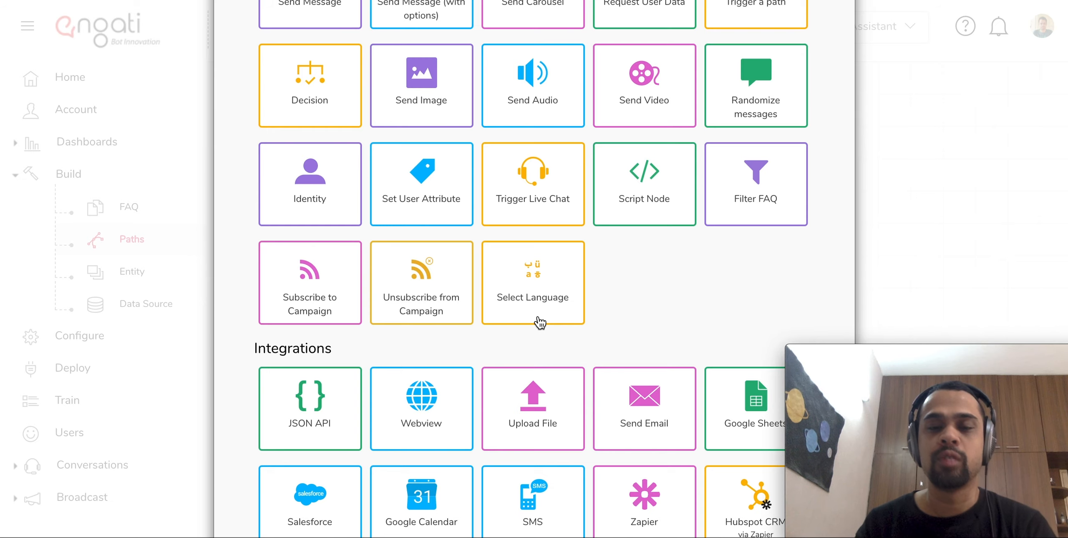
{"action": "scroll", "coordinate": [540, 322], "scroll_direction": "down", "scroll_amount": 1}
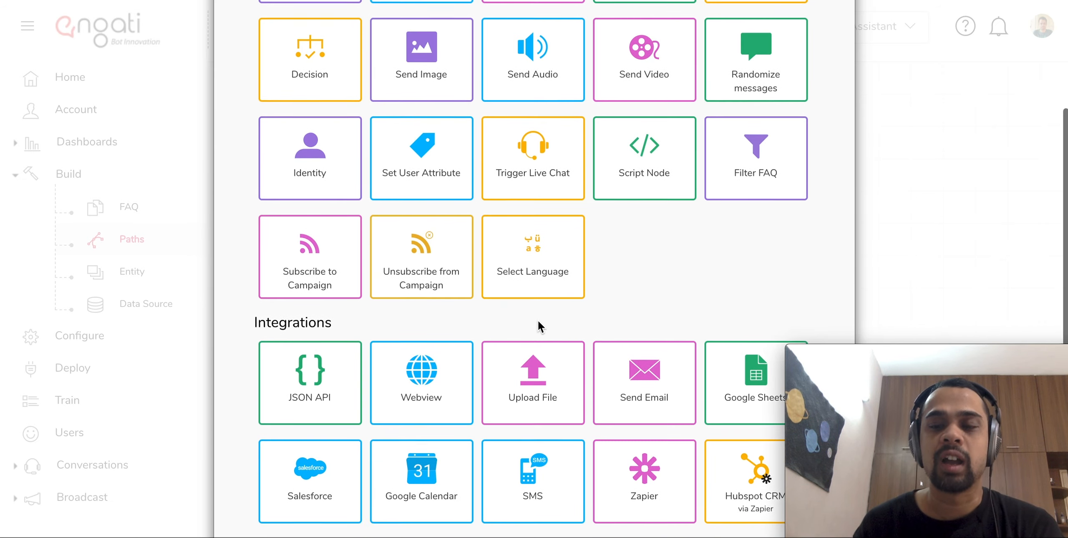
{"action": "scroll", "coordinate": [538, 320], "scroll_direction": "down", "scroll_amount": 1}
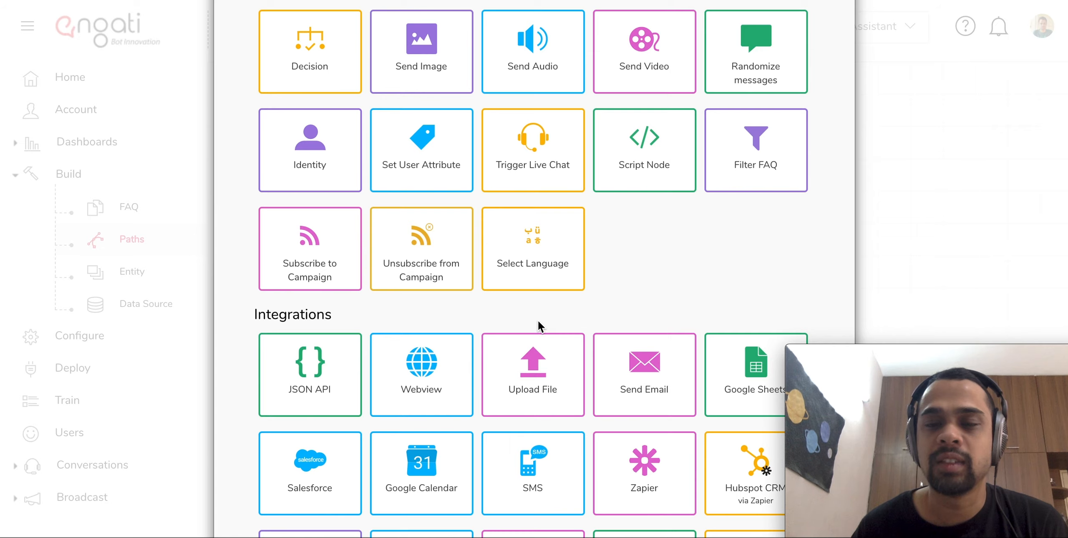
{"action": "left_click", "coordinate": [536, 288]}
{"action": "left_click", "coordinate": [551, 156]}
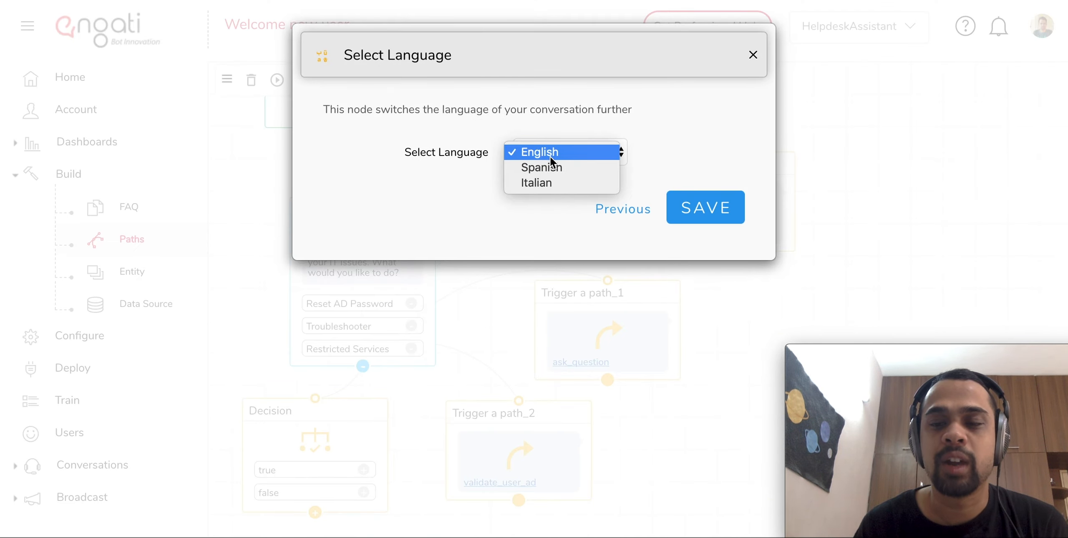
{"action": "left_click", "coordinate": [426, 216]}
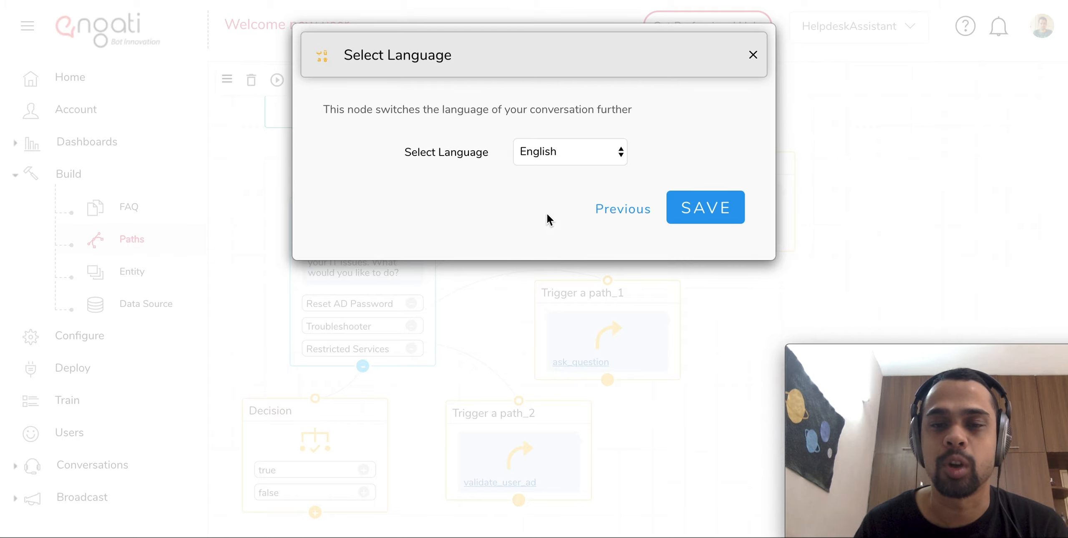
{"action": "left_click", "coordinate": [609, 216]}
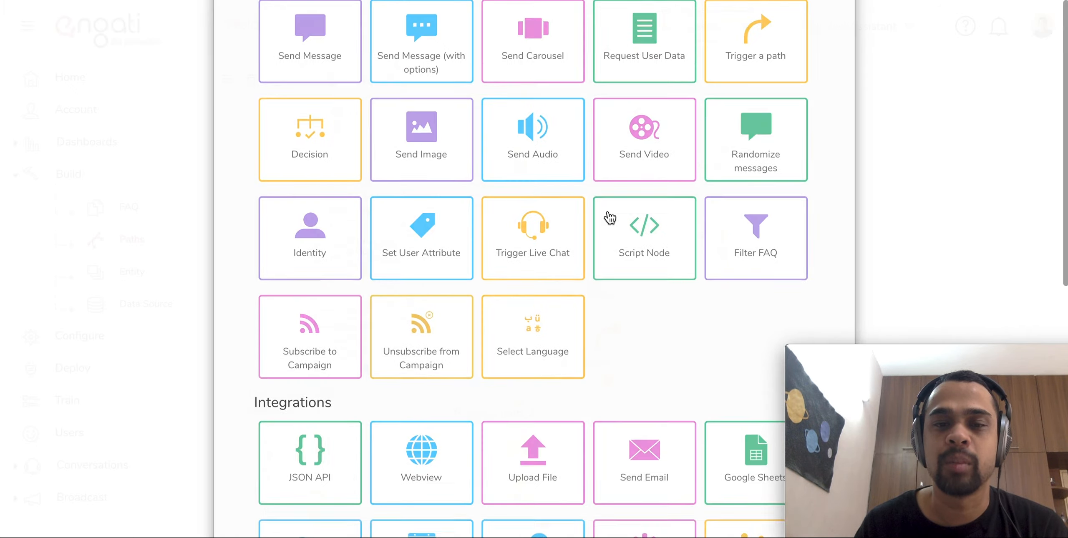
Step: Open the JSON API node from the Integrations group and review its request URL field and header settings
{"action": "scroll", "coordinate": [621, 411], "scroll_direction": "down", "scroll_amount": 1}
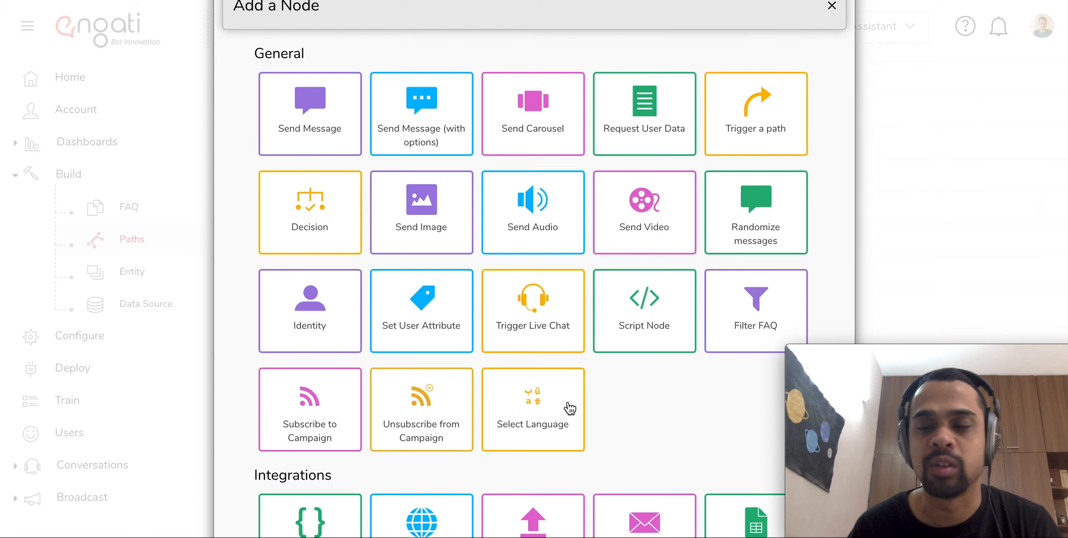
{"action": "scroll", "coordinate": [570, 408], "scroll_direction": "down", "scroll_amount": 5}
{"action": "scroll", "coordinate": [570, 408], "scroll_direction": "down", "scroll_amount": 3}
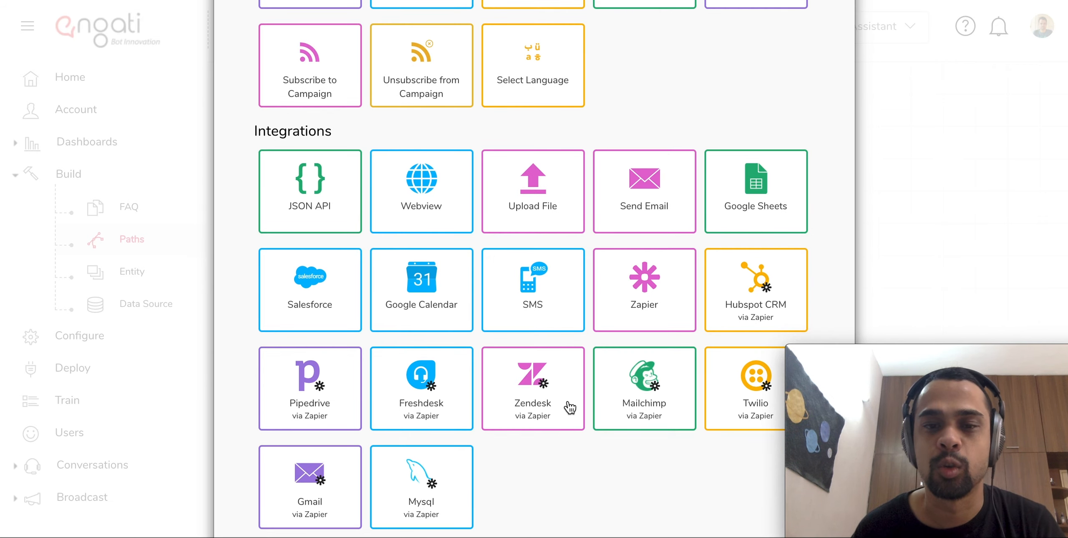
{"action": "scroll", "coordinate": [570, 408], "scroll_direction": "down", "scroll_amount": 1}
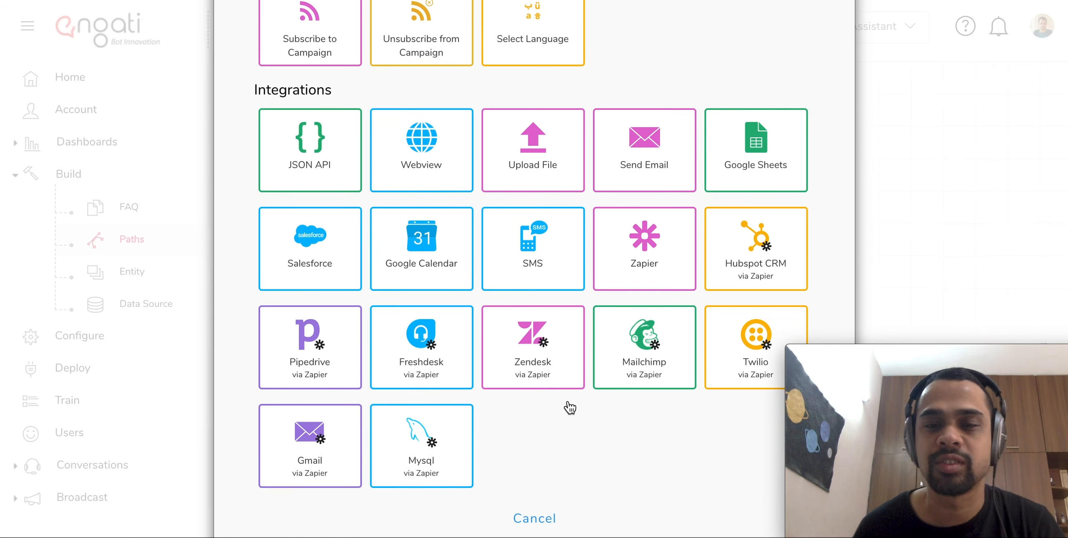
{"action": "scroll", "coordinate": [570, 408], "scroll_direction": "down", "scroll_amount": 1}
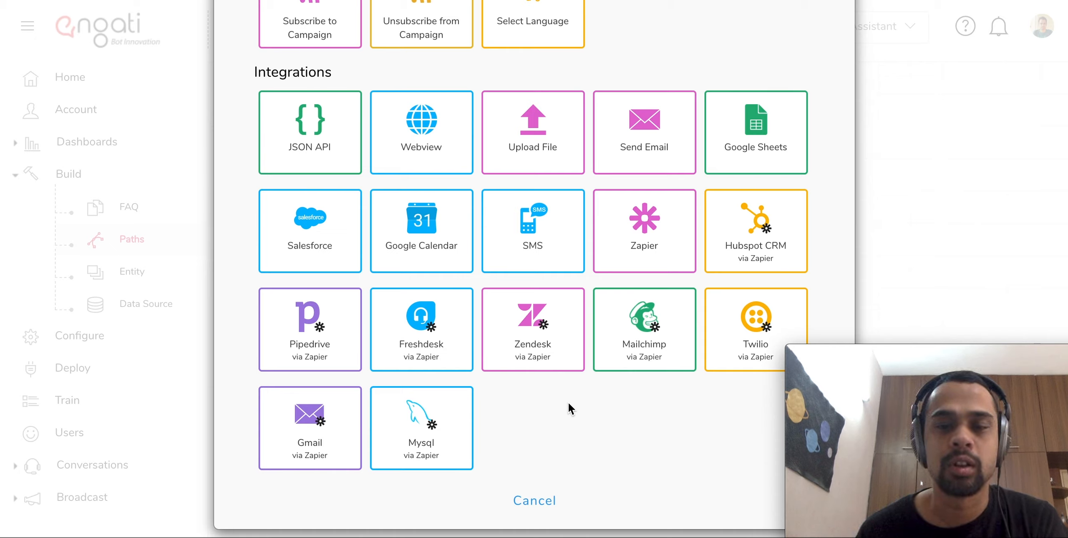
{"action": "left_click", "coordinate": [325, 158]}
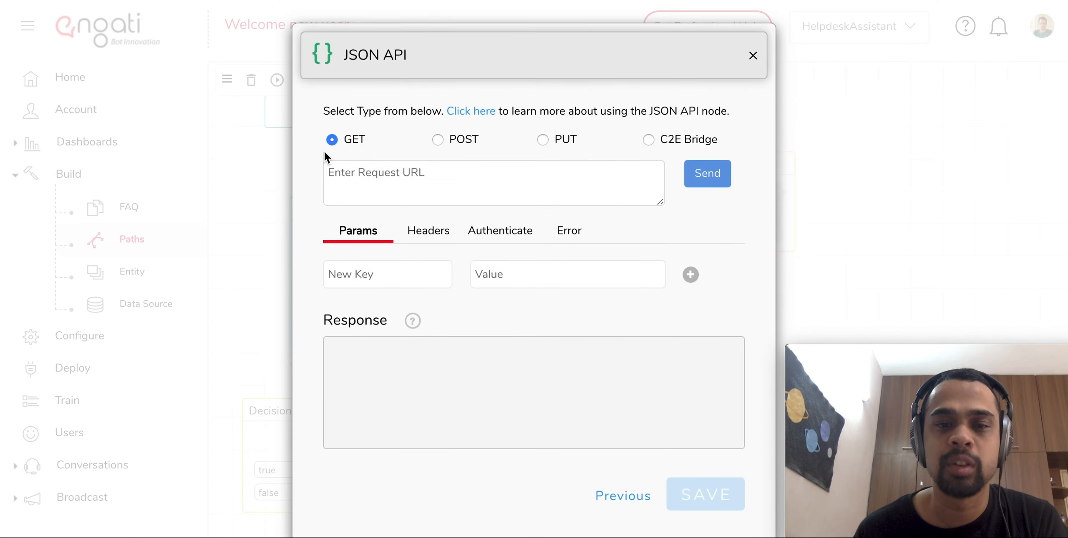
{"action": "left_click", "coordinate": [371, 180]}
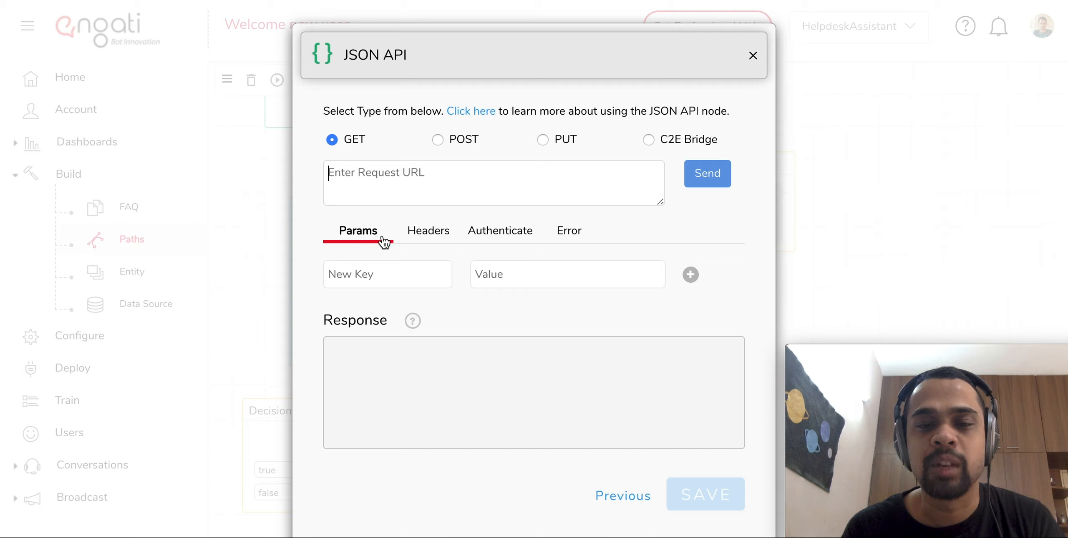
{"action": "left_click", "coordinate": [417, 239]}
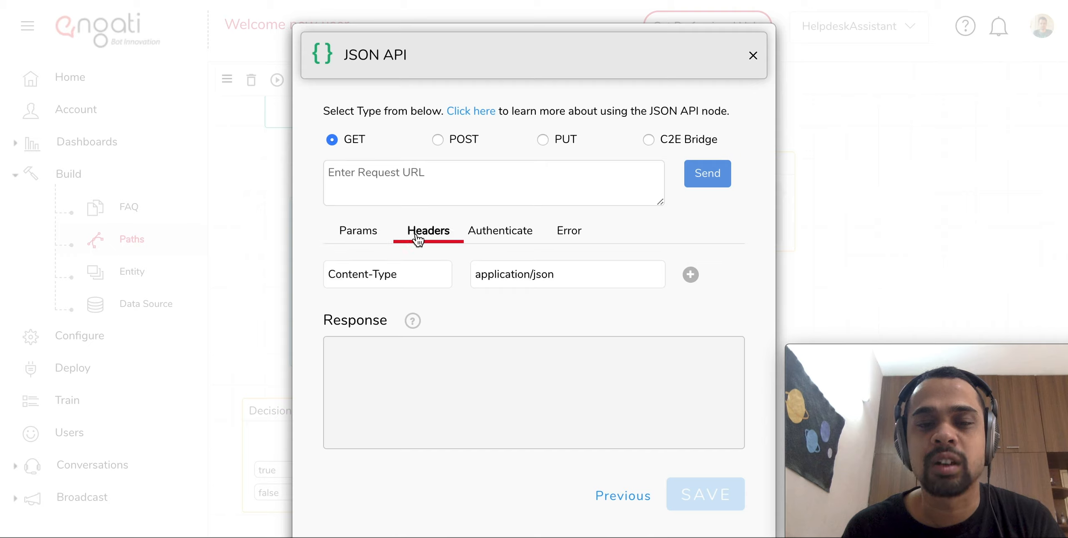
Step: Review the authentication types offered for the JSON API request without choosing a different one
{"action": "left_click", "coordinate": [513, 241]}
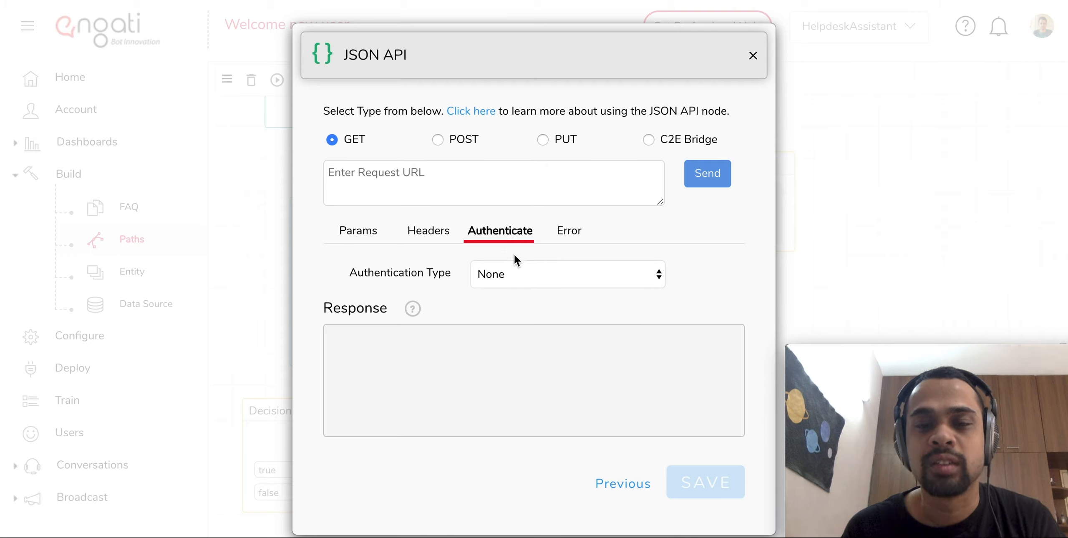
{"action": "left_click", "coordinate": [518, 269]}
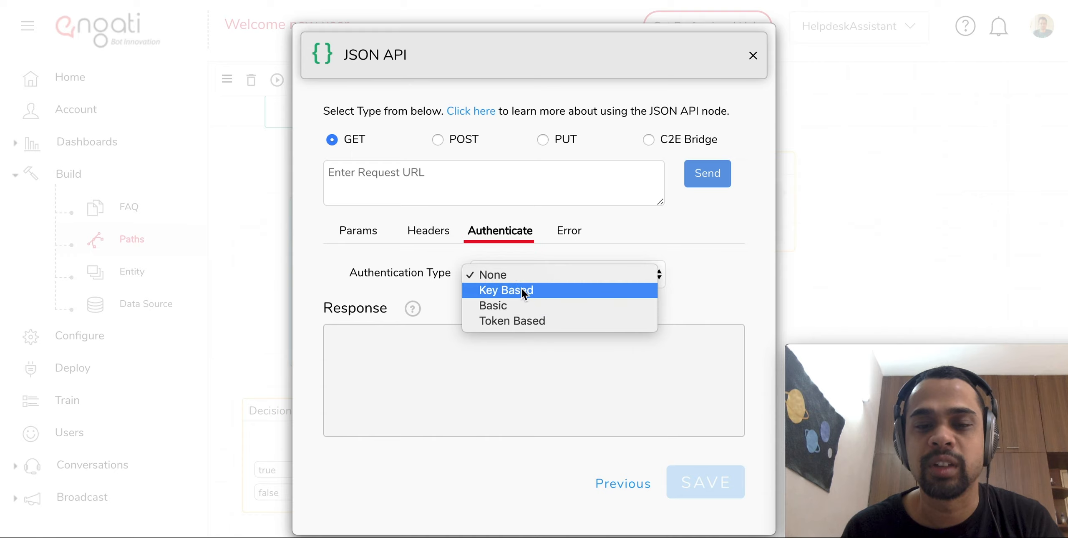
{"action": "left_click", "coordinate": [501, 251]}
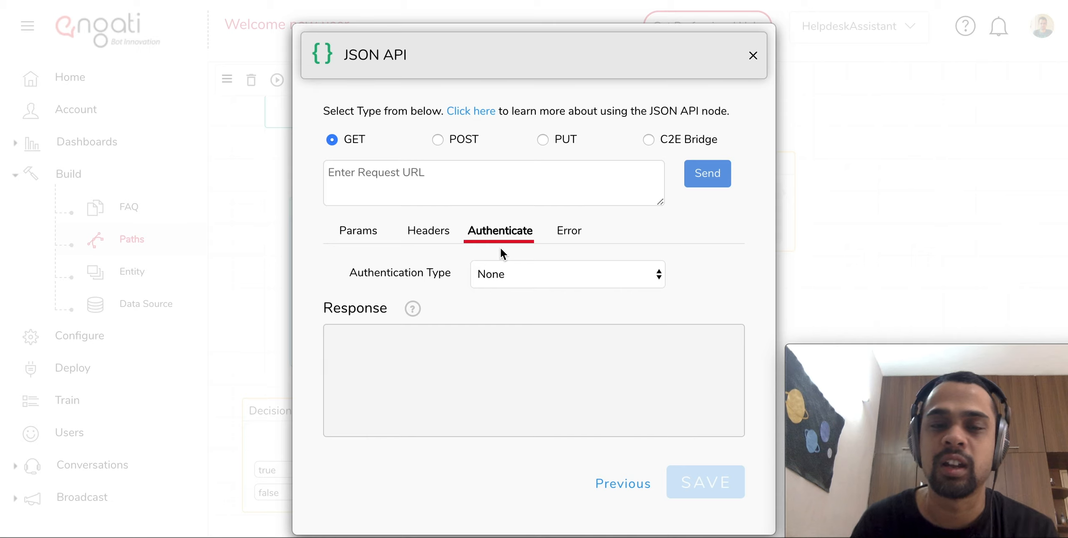
Step: Examine the JSON API node's error-handling options and response area, and return to the list of node types
{"action": "left_click", "coordinate": [578, 232]}
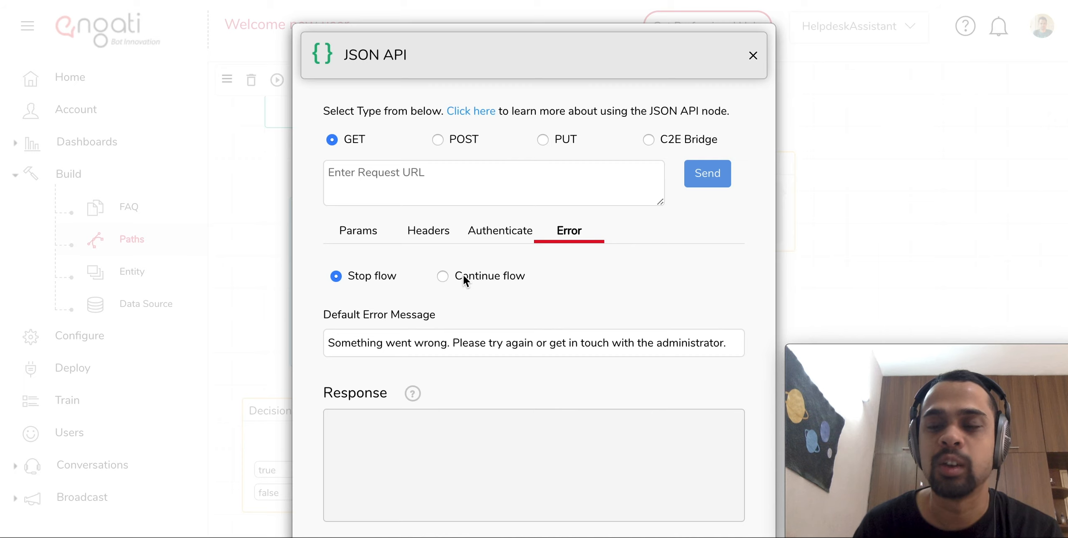
{"action": "scroll", "coordinate": [465, 280], "scroll_direction": "down", "scroll_amount": 3}
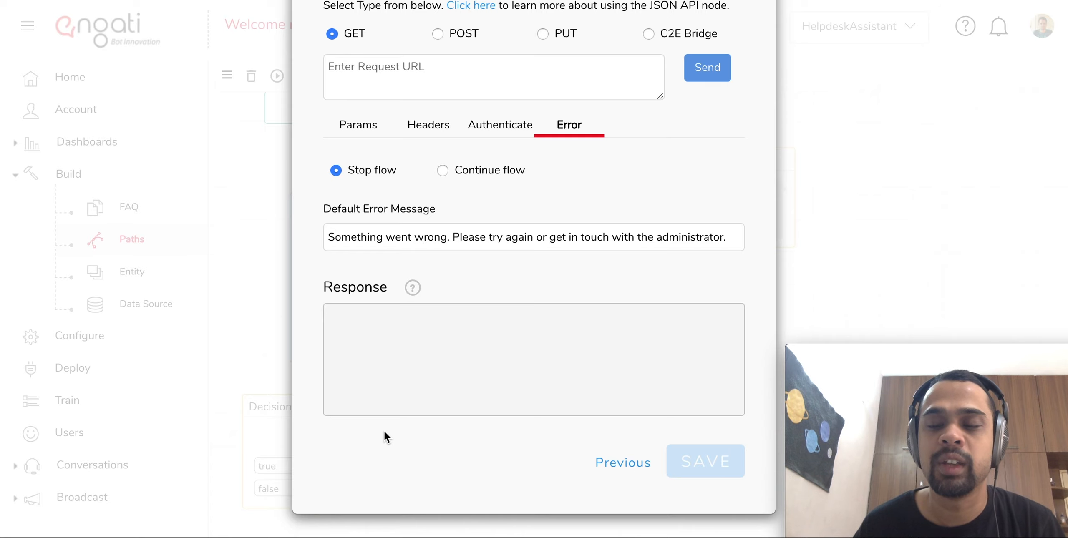
{"action": "left_click", "coordinate": [633, 463]}
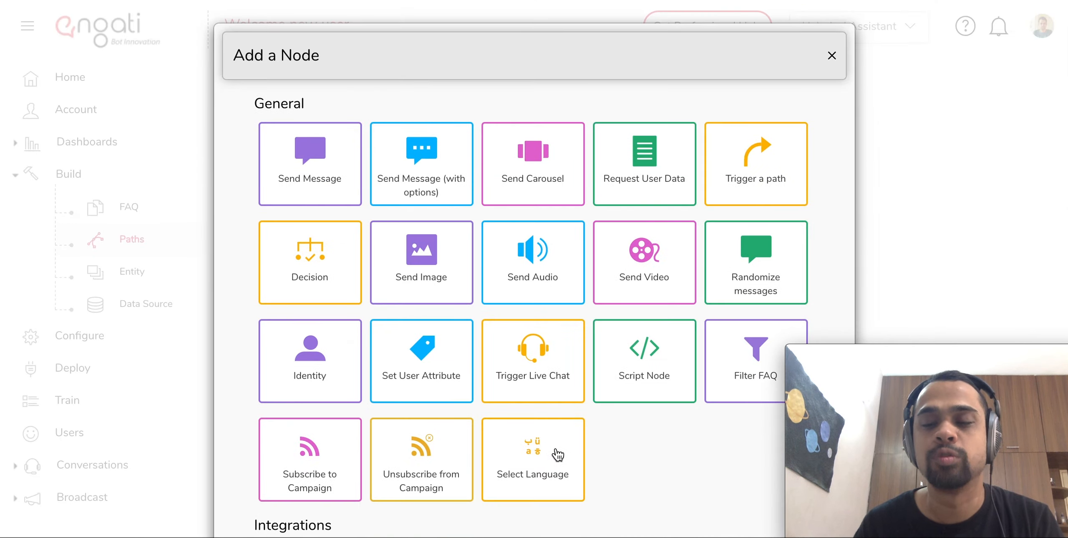
Step: Inspect the SMS integration's provider choices, keep SMS Twilio, and return to the node list
{"action": "scroll", "coordinate": [546, 450], "scroll_direction": "down", "scroll_amount": 7}
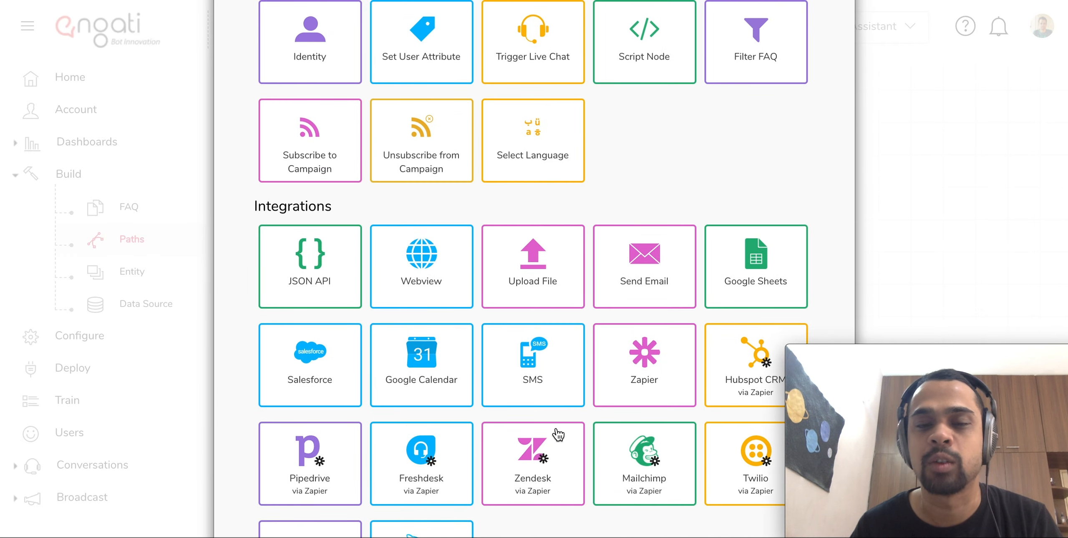
{"action": "scroll", "coordinate": [558, 435], "scroll_direction": "down", "scroll_amount": 1}
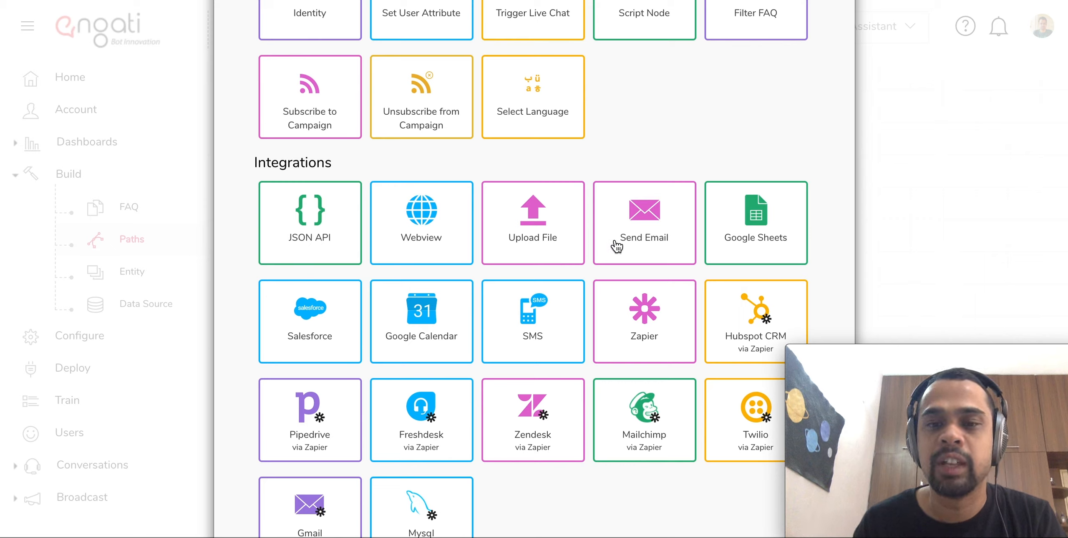
{"action": "left_click", "coordinate": [560, 311]}
{"action": "left_click", "coordinate": [527, 148]}
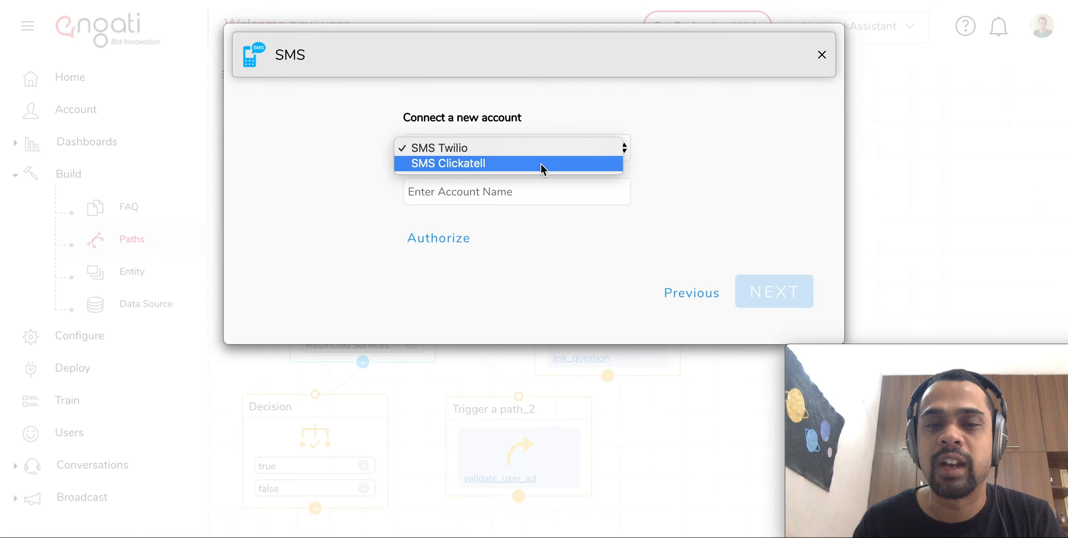
{"action": "left_click", "coordinate": [544, 221]}
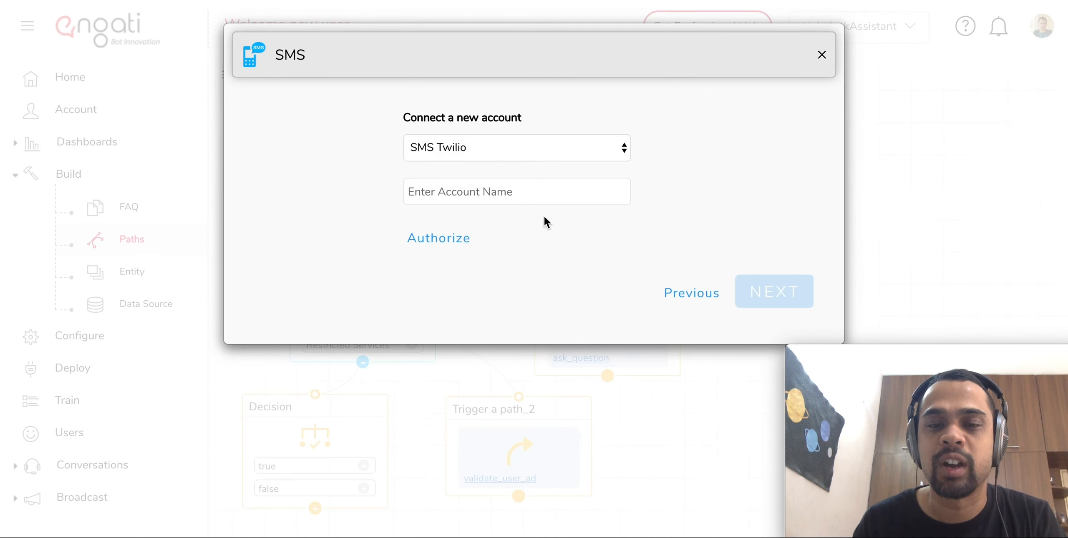
{"action": "left_click", "coordinate": [682, 293]}
Step: Open the Webview integration and check the OAUTH 2.0 provider choices, keeping Google
{"action": "scroll", "coordinate": [682, 295], "scroll_direction": "down", "scroll_amount": 8}
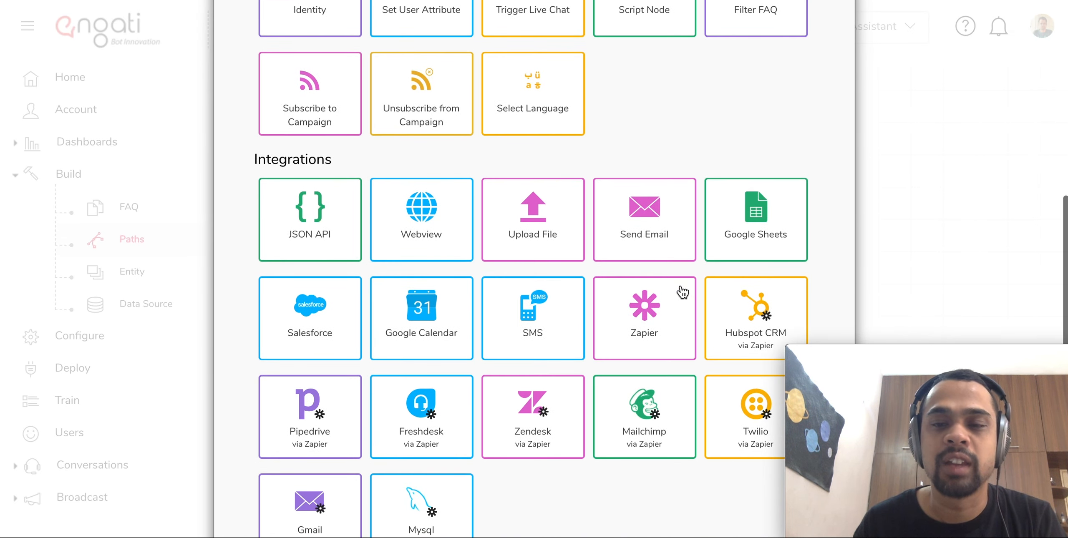
{"action": "left_click", "coordinate": [456, 254]}
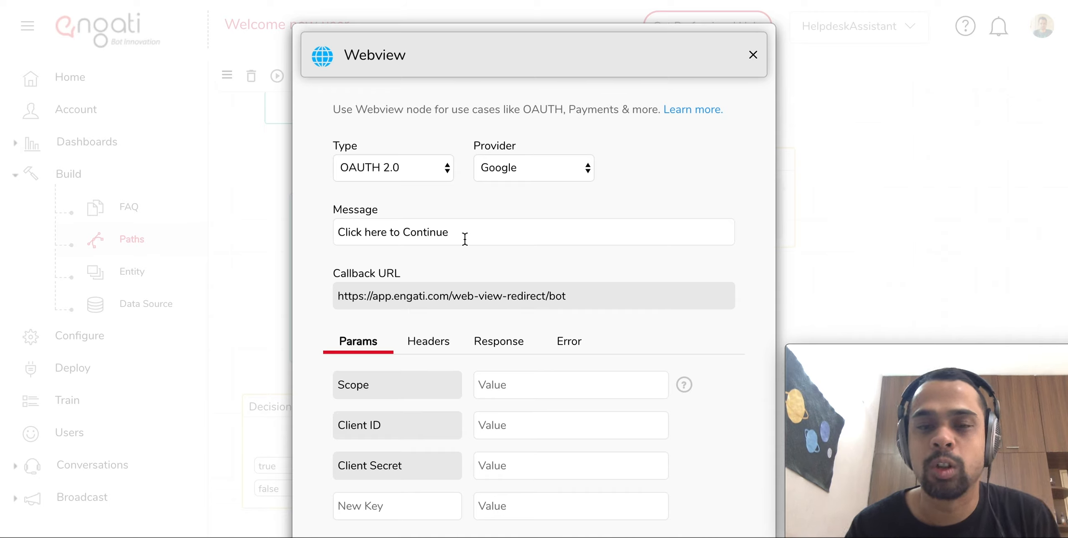
{"action": "scroll", "coordinate": [473, 232], "scroll_direction": "down", "scroll_amount": 1}
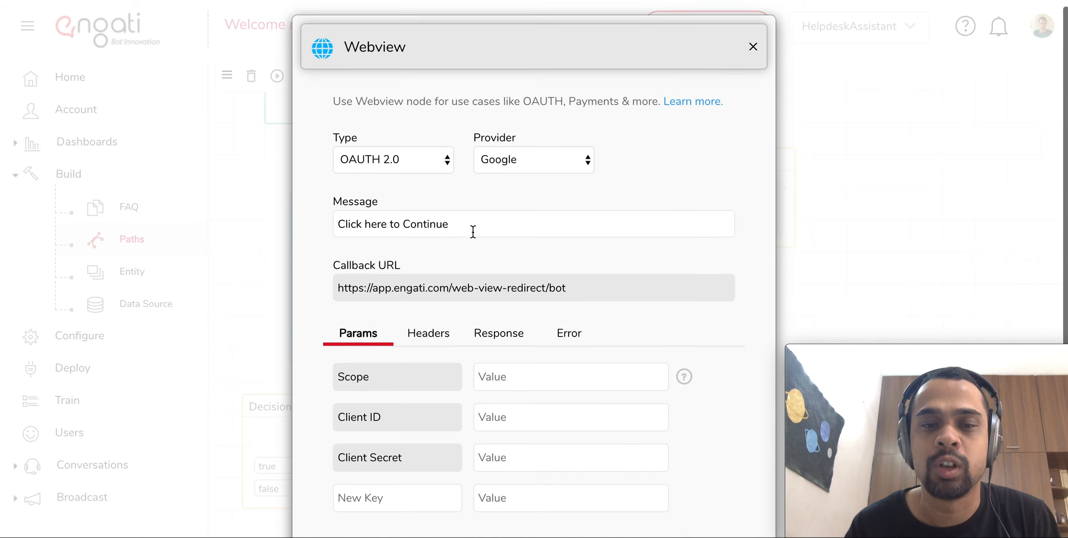
{"action": "scroll", "coordinate": [473, 232], "scroll_direction": "down", "scroll_amount": 1}
{"action": "scroll", "coordinate": [402, 347], "scroll_direction": "down", "scroll_amount": 1}
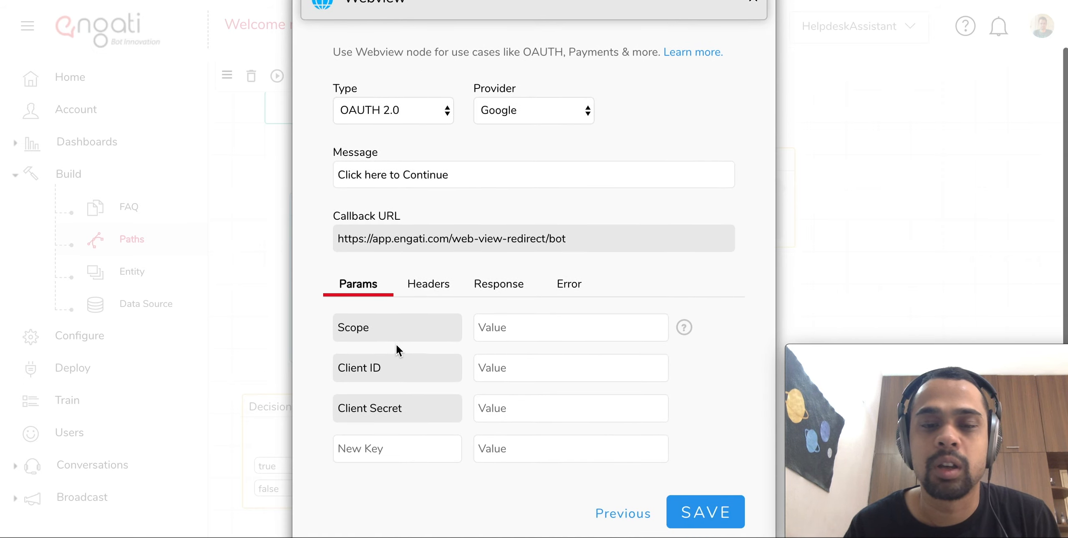
{"action": "left_click", "coordinate": [498, 112]}
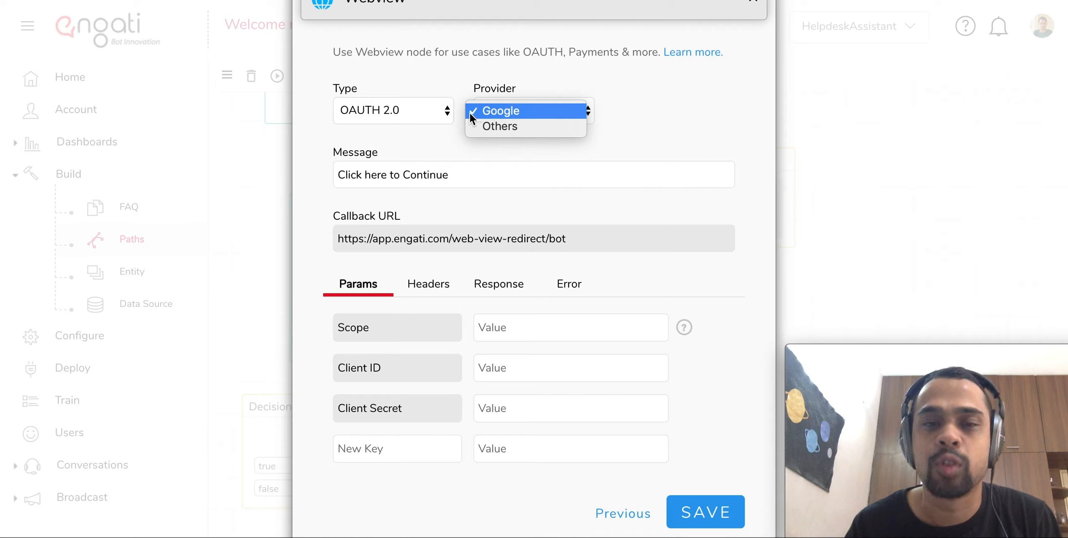
{"action": "left_click", "coordinate": [482, 112]}
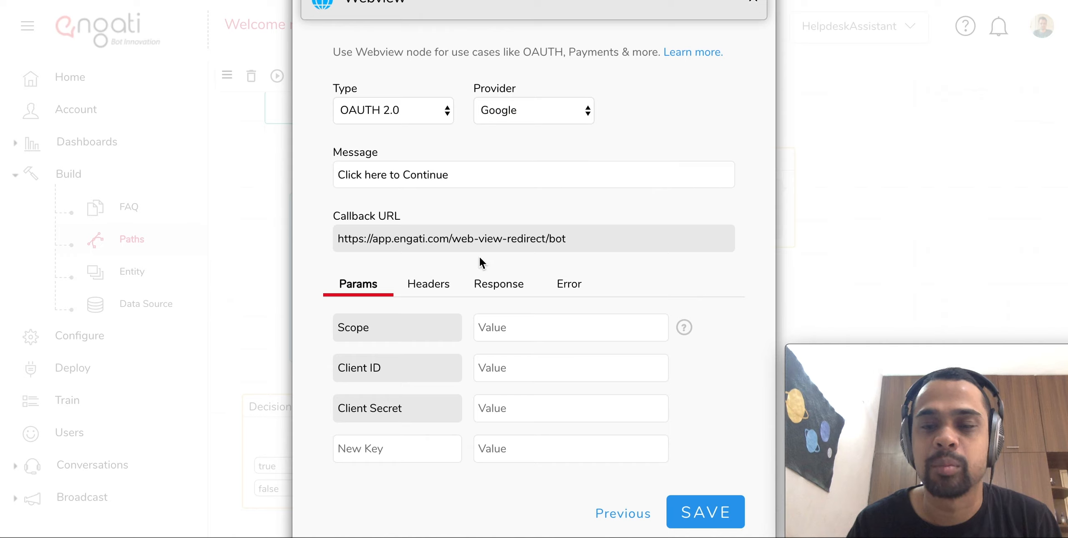
Step: Review the OAUTH 2.0 Webview's parameter fields, headers, response mapping and error handling options
{"action": "left_click", "coordinate": [502, 323]}
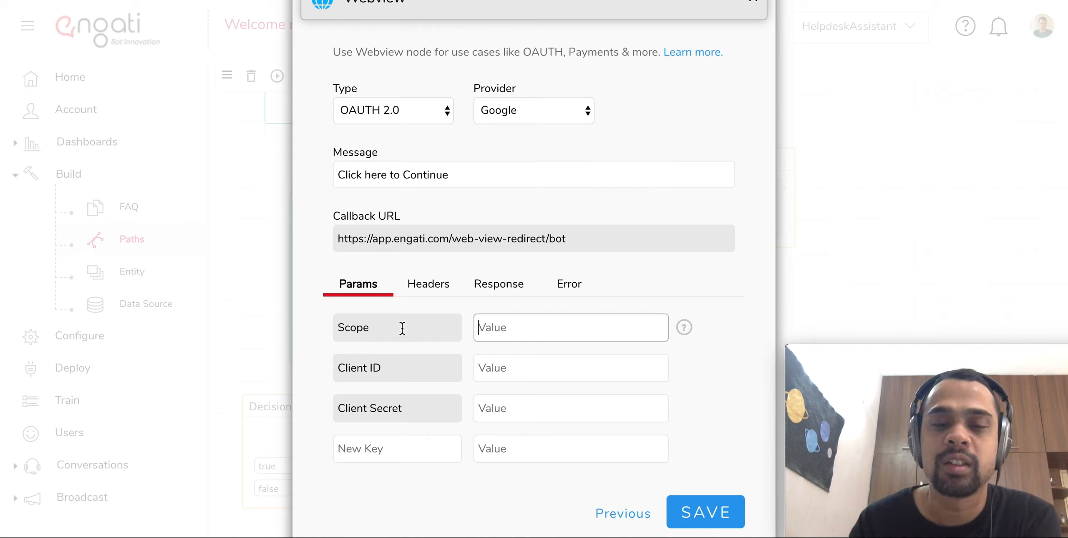
{"action": "left_click", "coordinate": [530, 373]}
{"action": "left_click", "coordinate": [530, 408]}
{"action": "left_click", "coordinate": [436, 349]}
{"action": "left_click", "coordinate": [430, 285]}
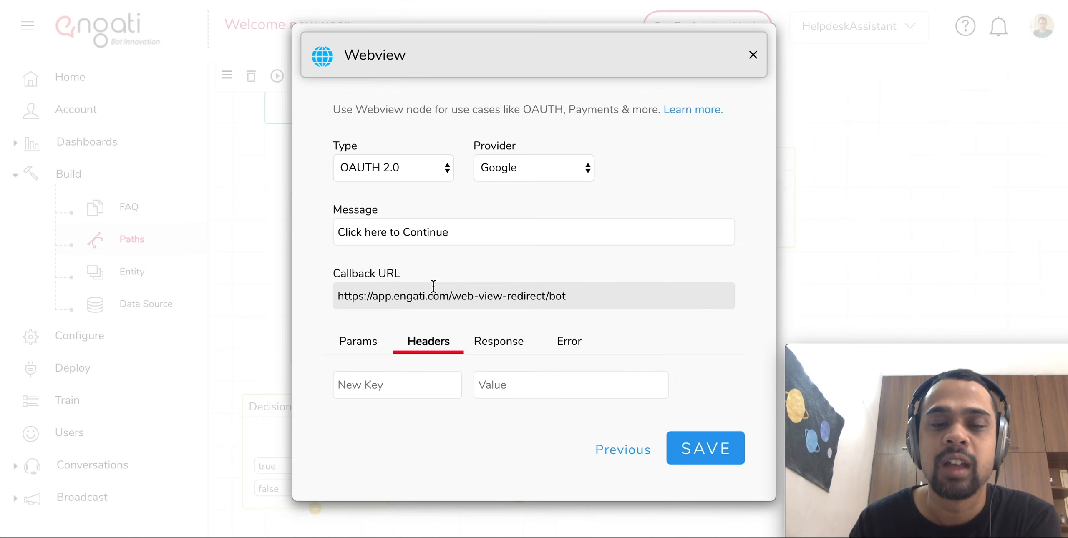
{"action": "left_click", "coordinate": [489, 350]}
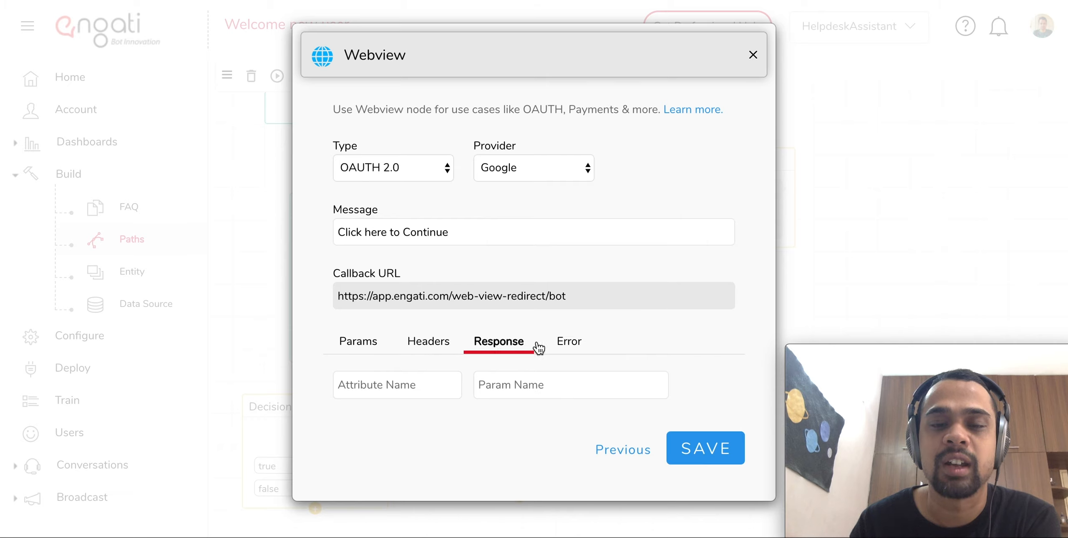
{"action": "left_click", "coordinate": [561, 346]}
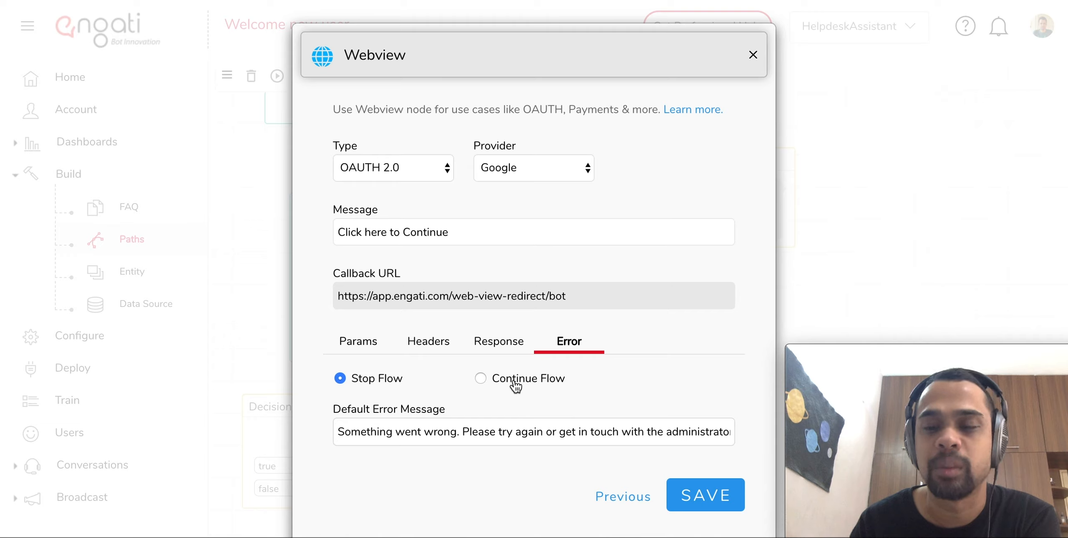
Step: Switch the Webview type to Stripe and show its parameters
{"action": "left_click", "coordinate": [378, 177]}
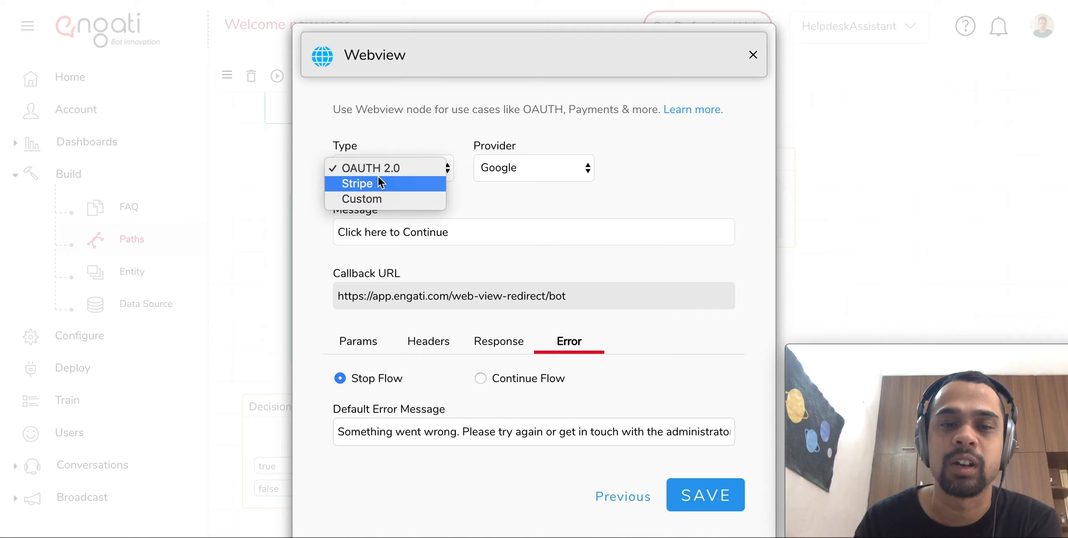
{"action": "left_click", "coordinate": [378, 185]}
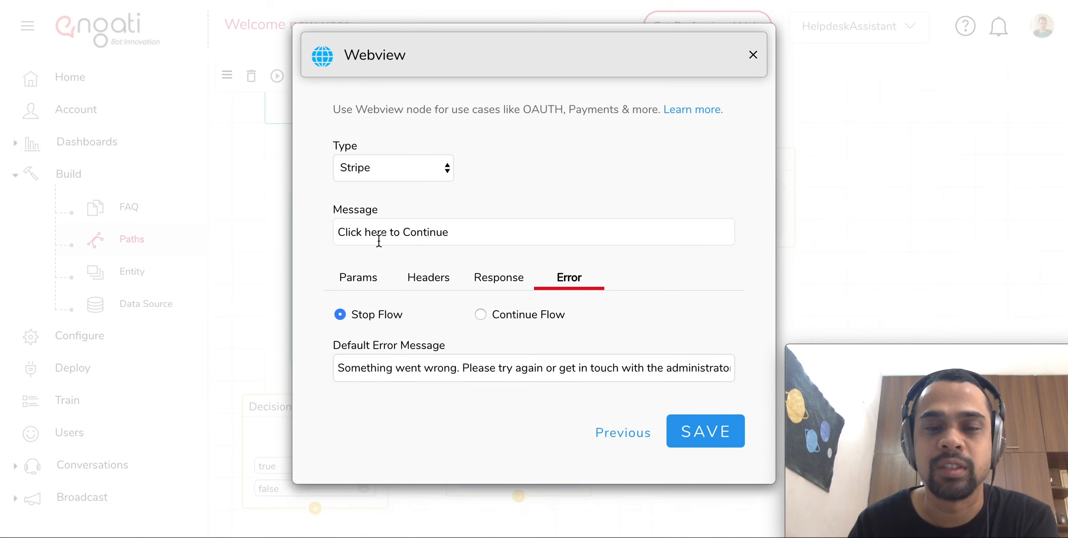
{"action": "left_click", "coordinate": [371, 280]}
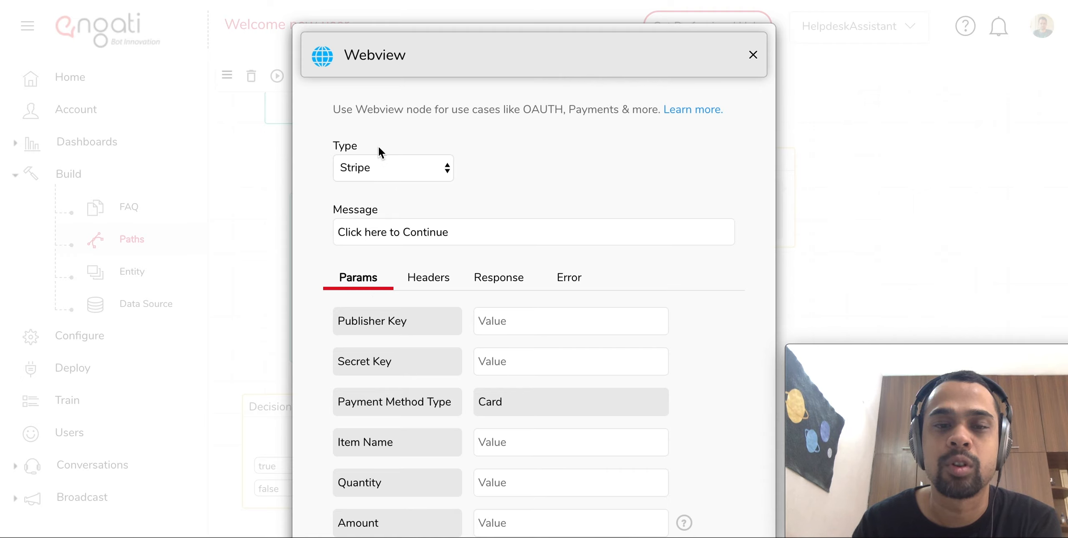
Step: Examine the Stripe payment parameters through Billing Address Collection, and return to the node list without saving
{"action": "scroll", "coordinate": [376, 192], "scroll_direction": "down", "scroll_amount": 3}
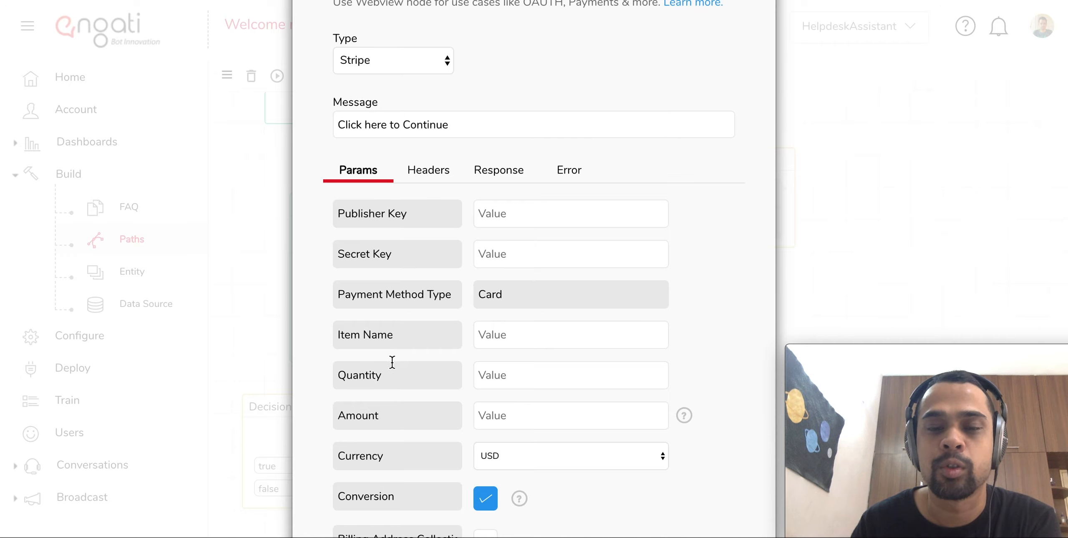
{"action": "scroll", "coordinate": [393, 362], "scroll_direction": "down", "scroll_amount": 1}
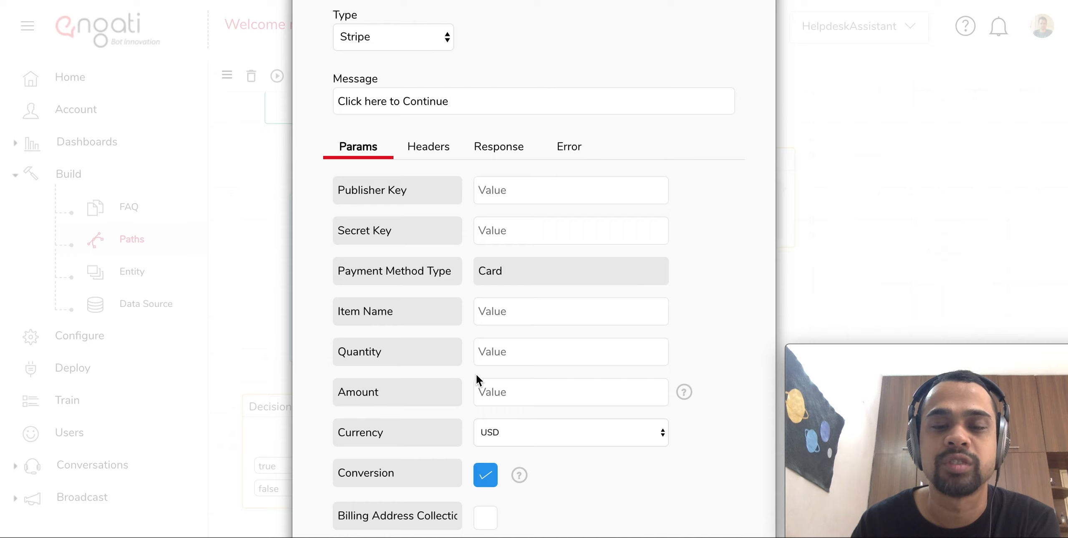
{"action": "left_click", "coordinate": [494, 387]}
{"action": "scroll", "coordinate": [509, 276], "scroll_direction": "up", "scroll_amount": 1}
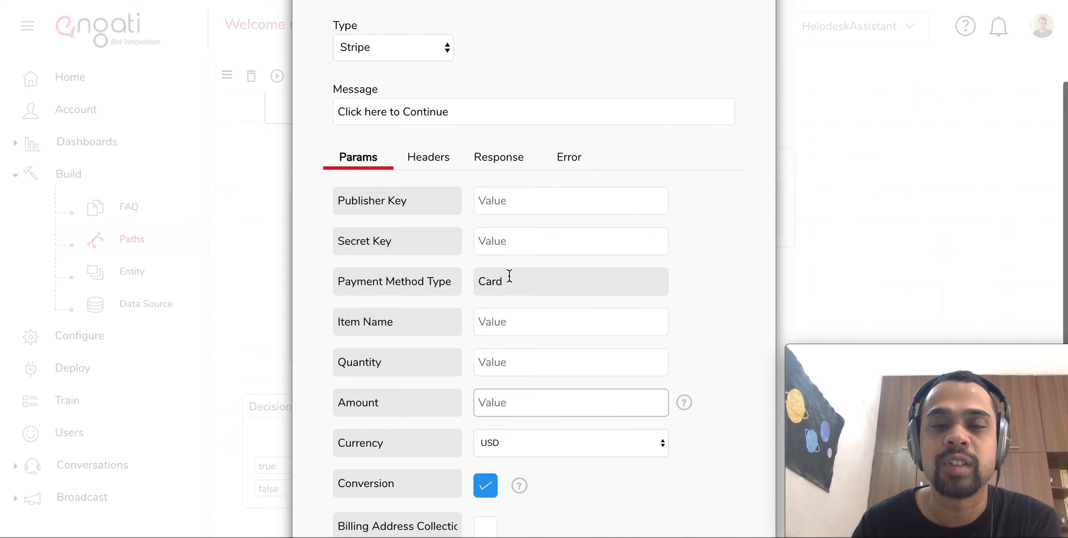
{"action": "scroll", "coordinate": [509, 275], "scroll_direction": "down", "scroll_amount": 1}
{"action": "scroll", "coordinate": [510, 276], "scroll_direction": "down", "scroll_amount": 1}
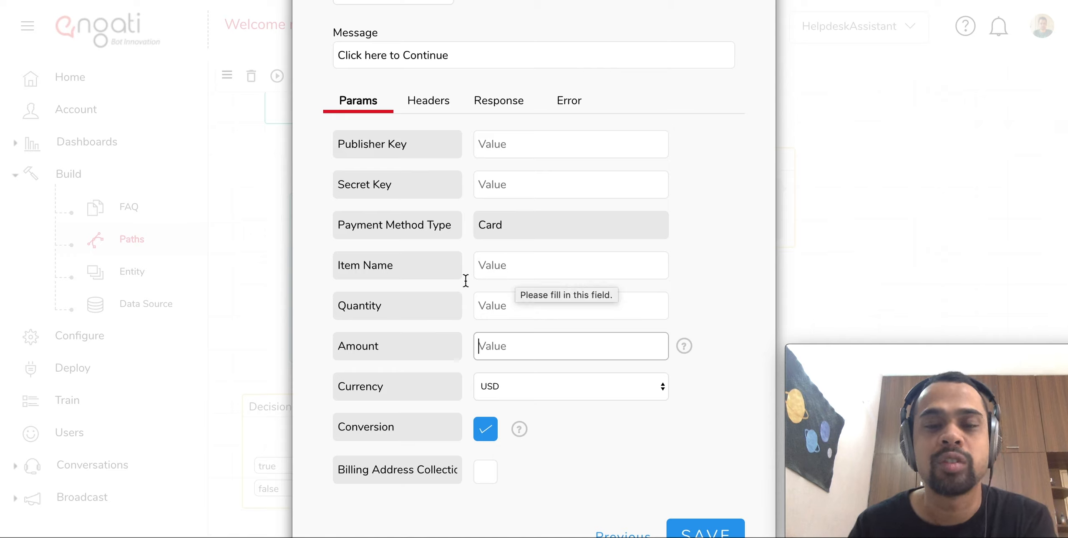
{"action": "left_click", "coordinate": [498, 297]}
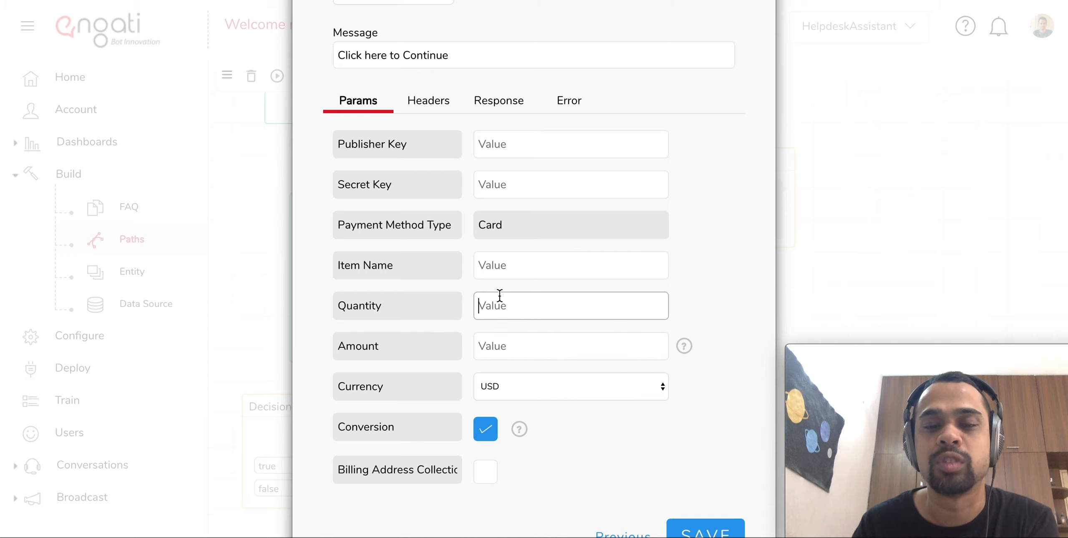
{"action": "scroll", "coordinate": [494, 292], "scroll_direction": "down", "scroll_amount": 1}
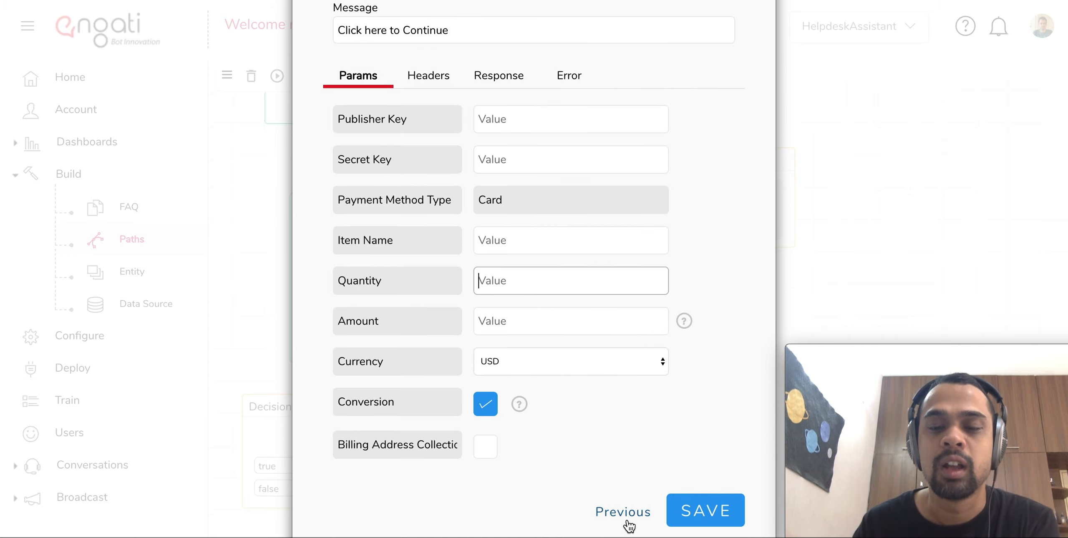
{"action": "scroll", "coordinate": [620, 449], "scroll_direction": "up", "scroll_amount": 1}
{"action": "scroll", "coordinate": [620, 448], "scroll_direction": "up", "scroll_amount": 3}
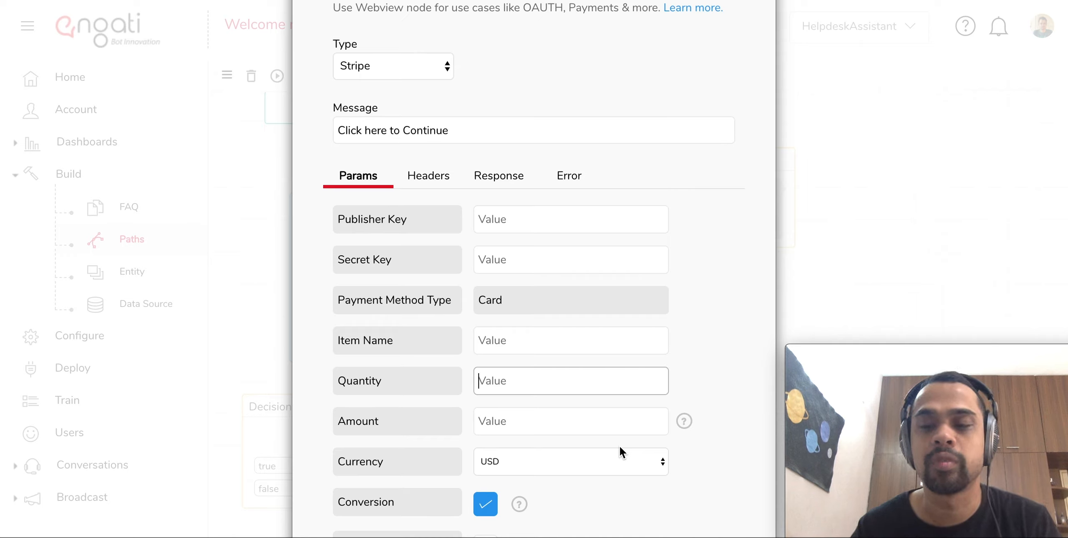
{"action": "scroll", "coordinate": [619, 446], "scroll_direction": "down", "scroll_amount": 3}
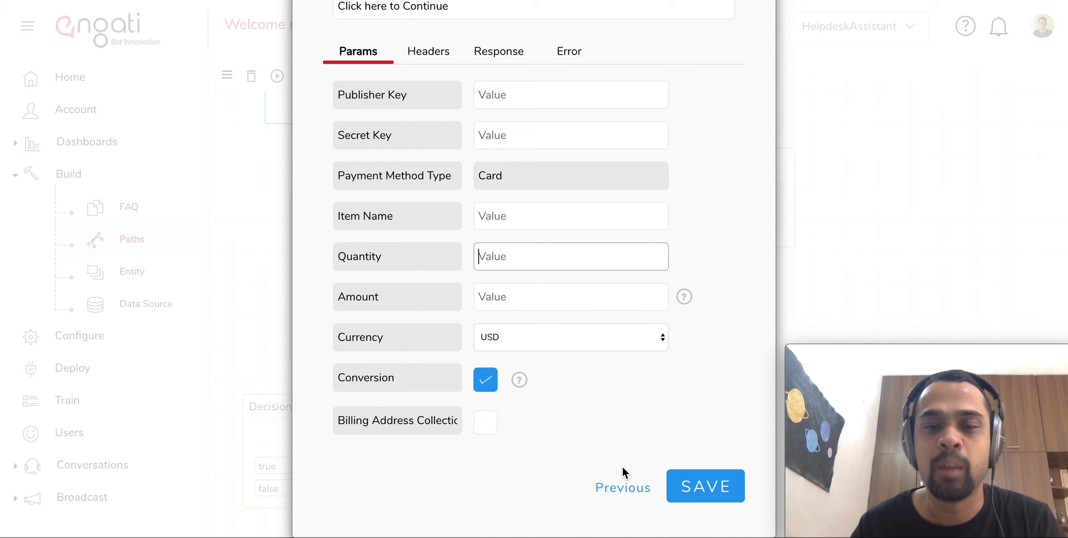
{"action": "left_click", "coordinate": [624, 485]}
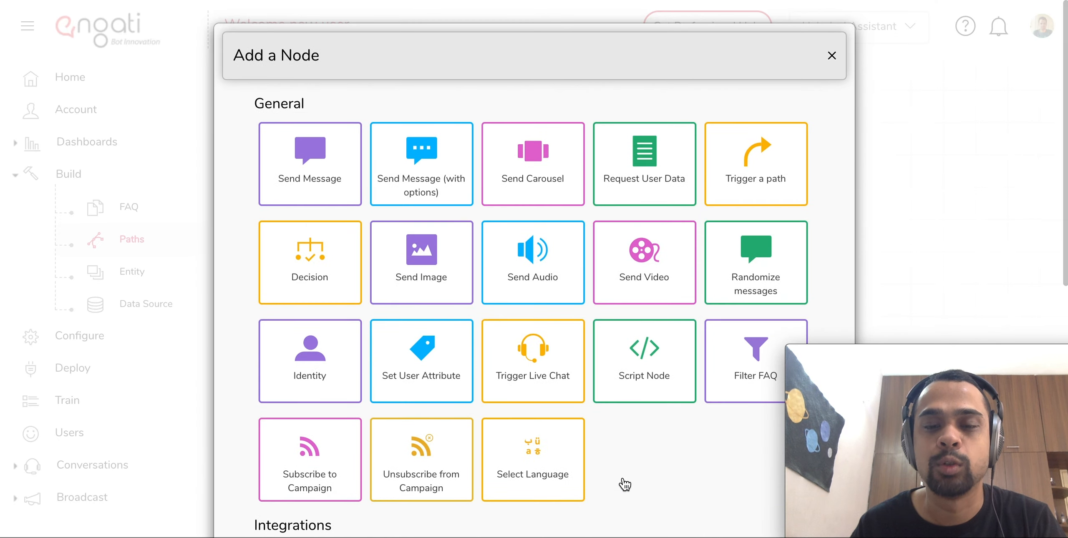
Step: Open the Google Sheets integration using the connected account KK@COV and proceed to its action settings
{"action": "scroll", "coordinate": [625, 484], "scroll_direction": "down", "scroll_amount": 6}
{"action": "scroll", "coordinate": [625, 484], "scroll_direction": "down", "scroll_amount": 1}
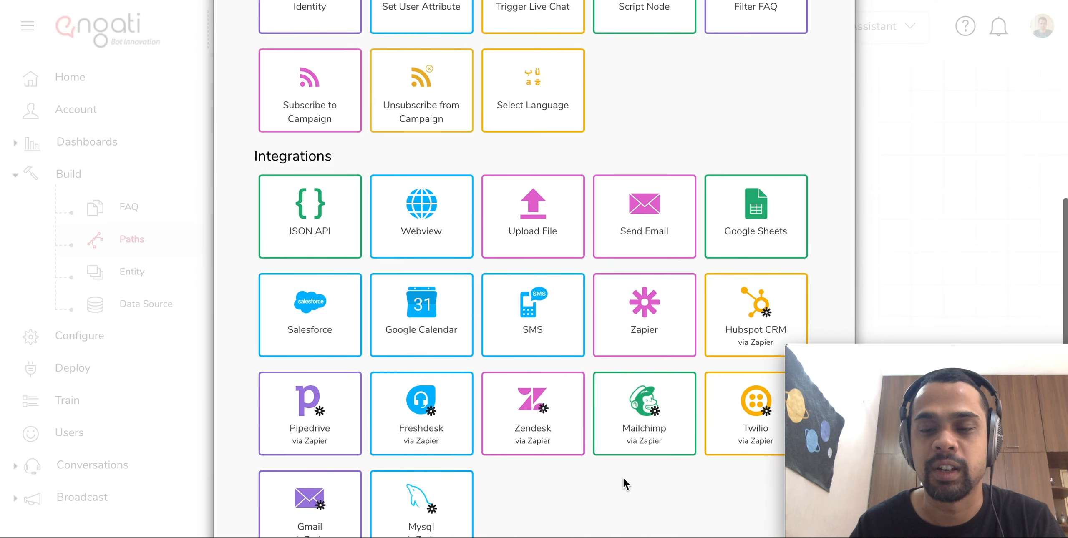
{"action": "scroll", "coordinate": [624, 479], "scroll_direction": "down", "scroll_amount": 1}
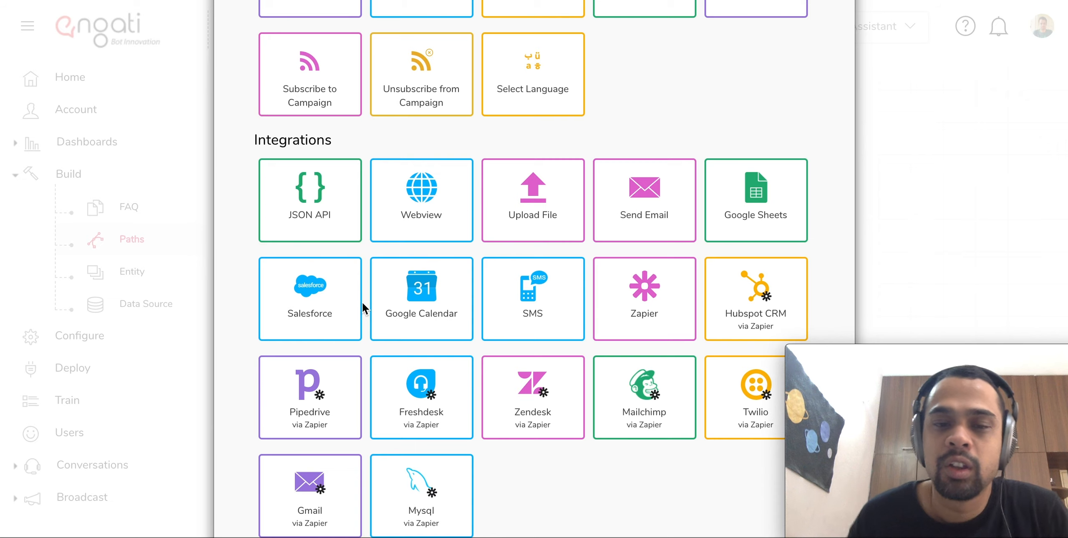
{"action": "left_click", "coordinate": [784, 225]}
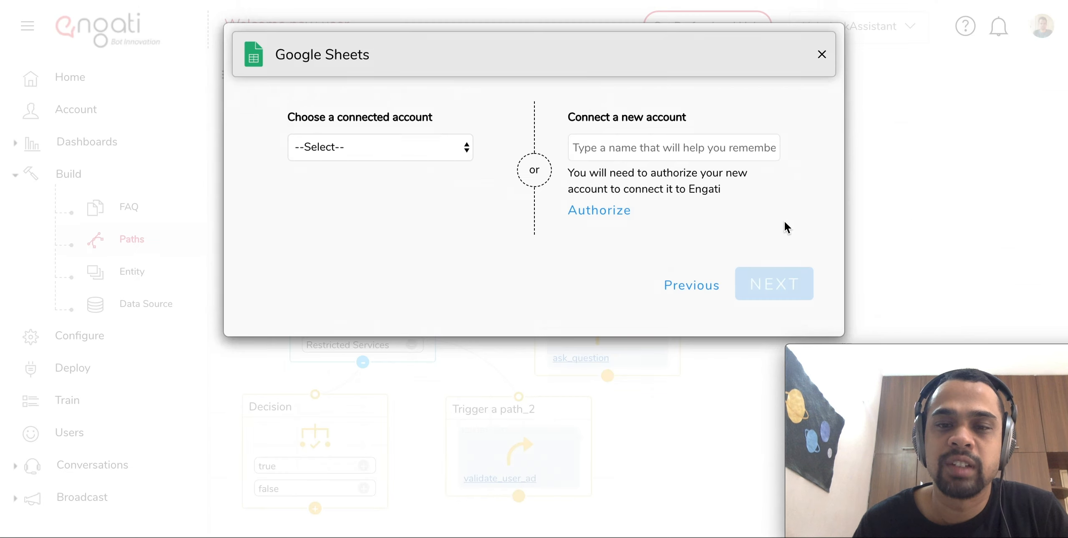
{"action": "left_click", "coordinate": [469, 155]}
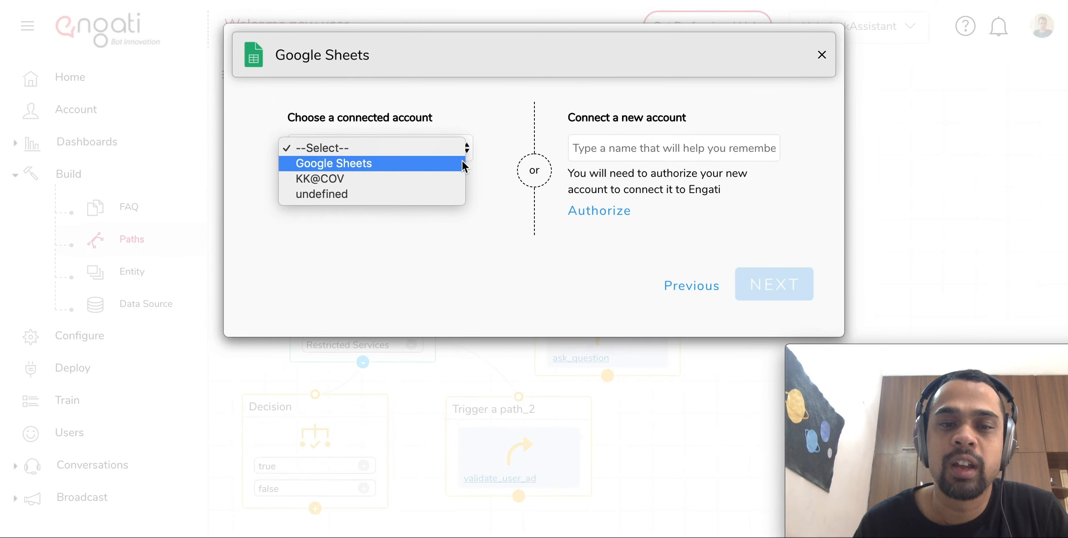
{"action": "left_click", "coordinate": [454, 175]}
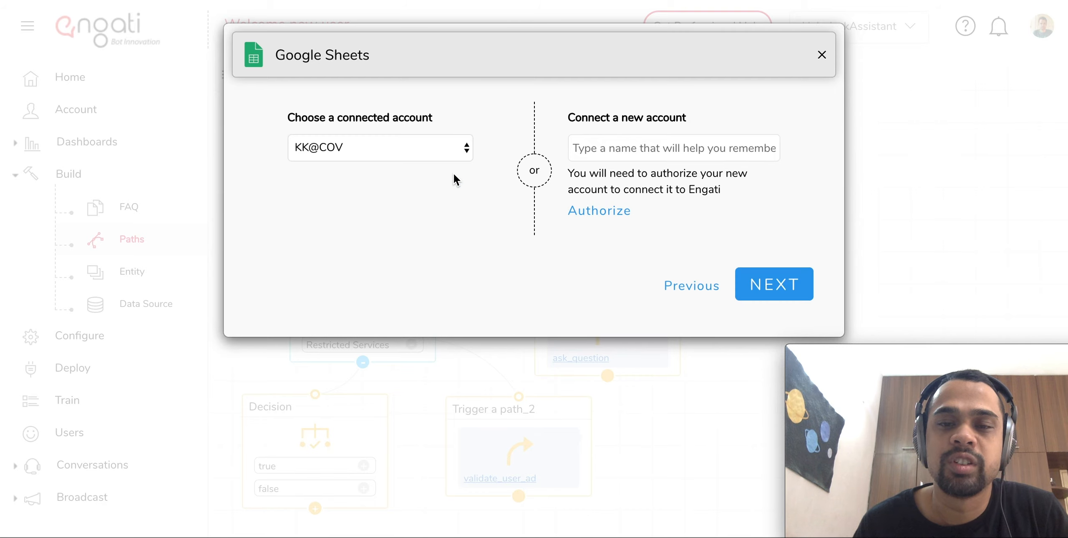
{"action": "left_click", "coordinate": [772, 287]}
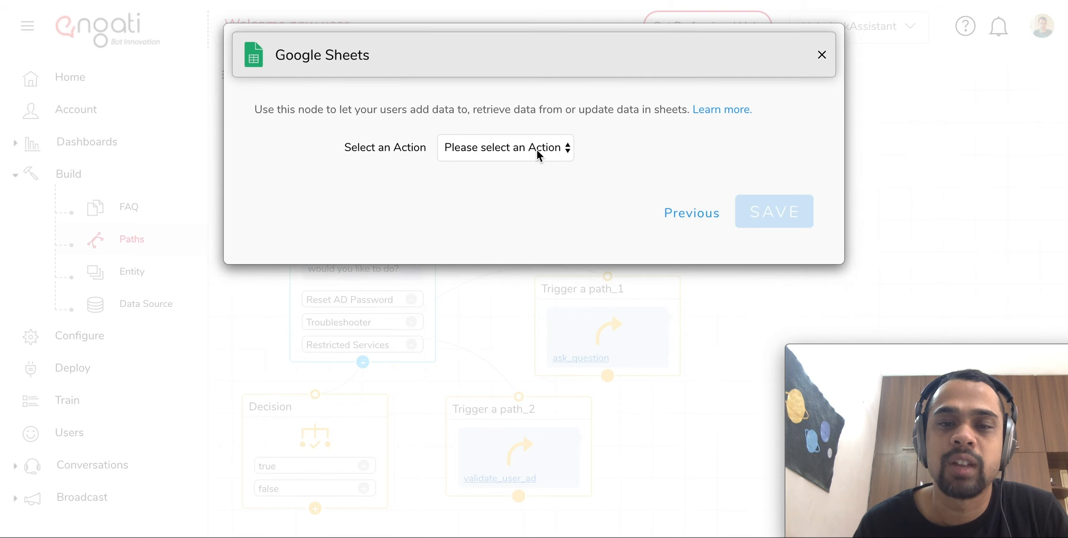
Step: Select the Update Row action for Google Sheets, and go back to the integrations in the node list without saving
{"action": "left_click", "coordinate": [538, 149]}
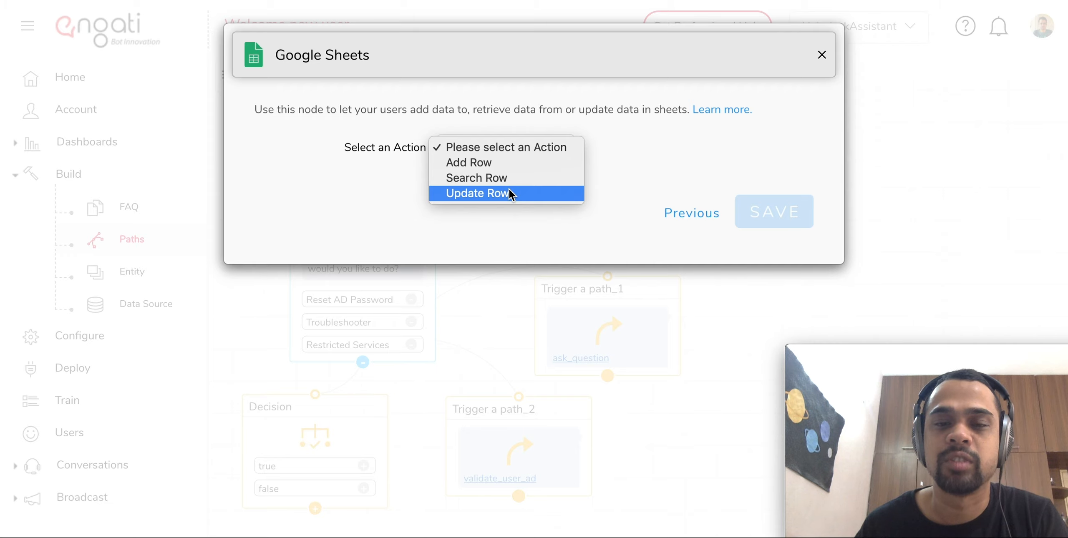
{"action": "left_click", "coordinate": [511, 194]}
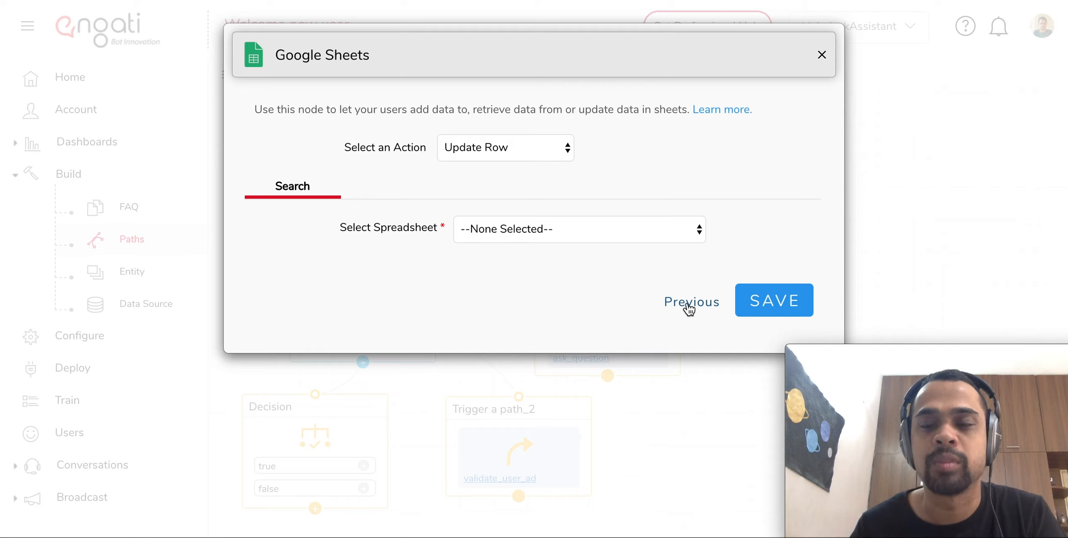
{"action": "left_click", "coordinate": [689, 308]}
{"action": "left_click", "coordinate": [690, 293]}
{"action": "scroll", "coordinate": [459, 392], "scroll_direction": "down", "scroll_amount": 7}
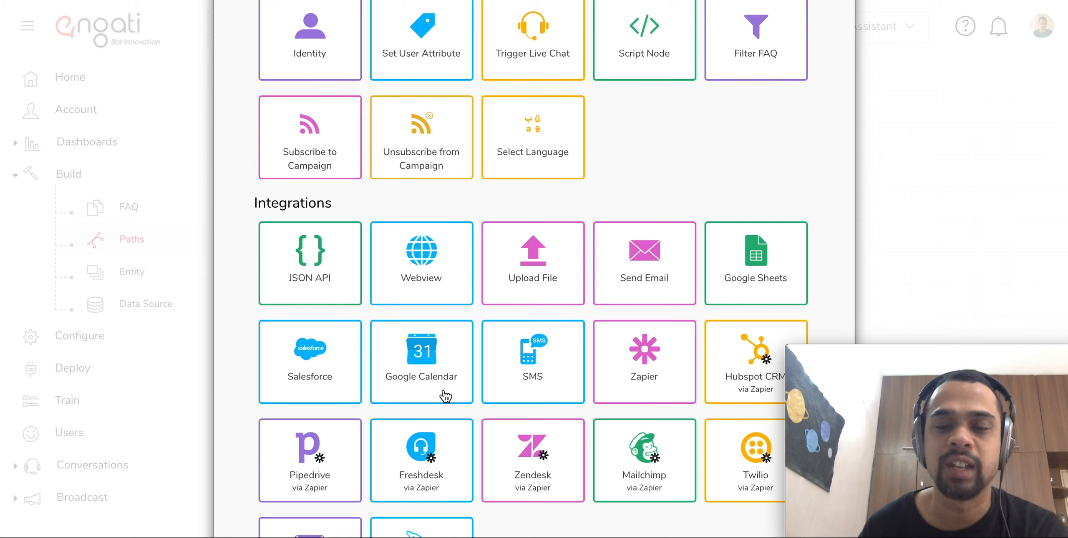
Step: Review the remaining integrations down to Gmail and Mysql via Zapier, and close the node list without adding a node
{"action": "scroll", "coordinate": [446, 397], "scroll_direction": "down", "scroll_amount": 3}
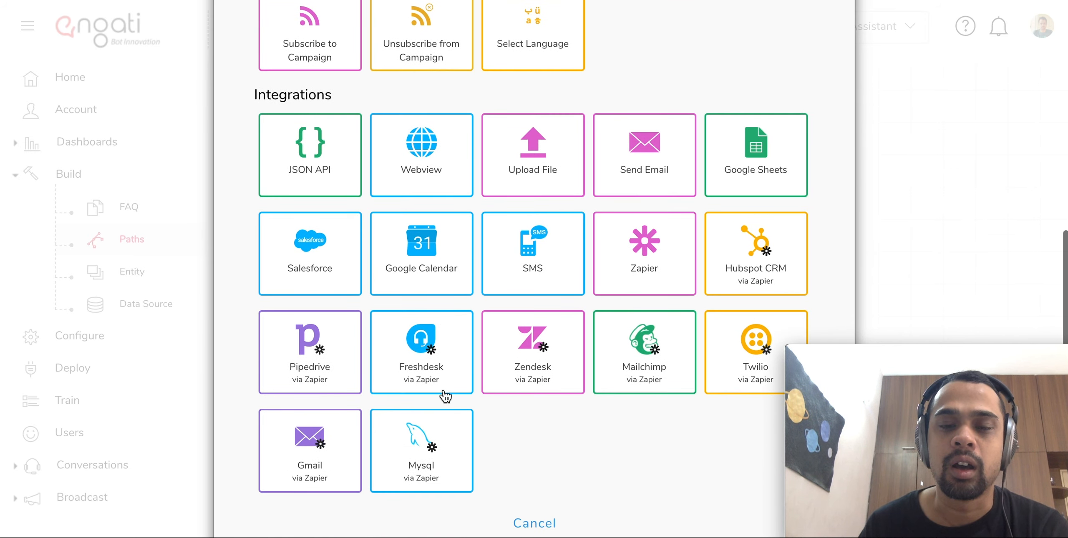
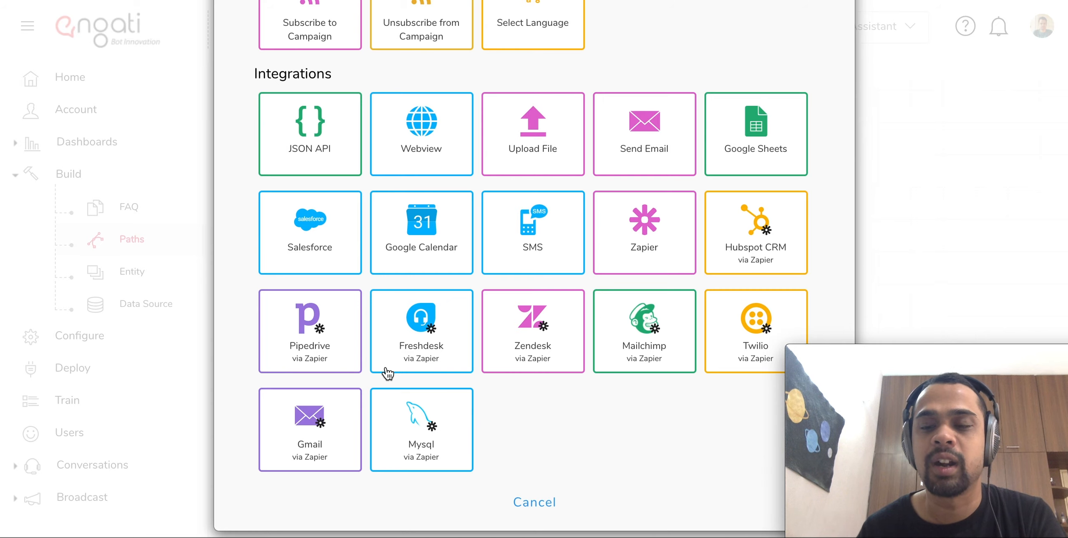
{"action": "scroll", "coordinate": [386, 369], "scroll_direction": "down", "scroll_amount": 1}
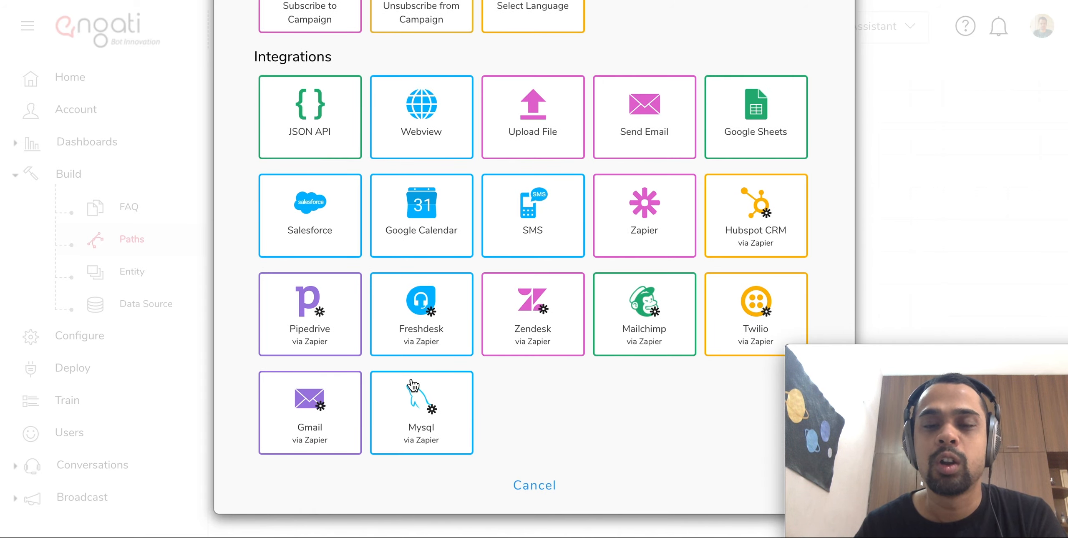
{"action": "left_click", "coordinate": [524, 484]}
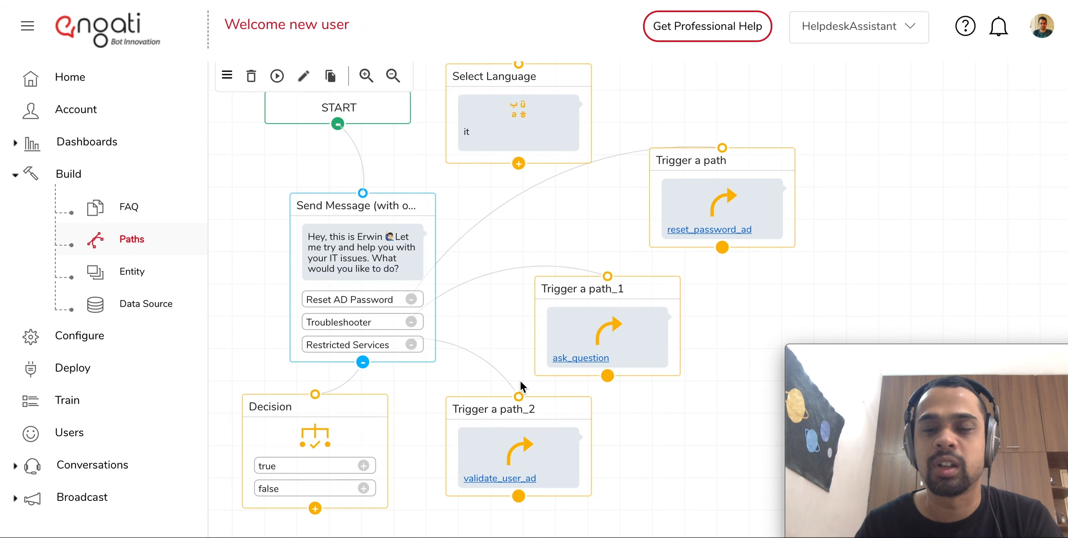
{"action": "scroll", "coordinate": [519, 402], "scroll_direction": "up", "scroll_amount": 1}
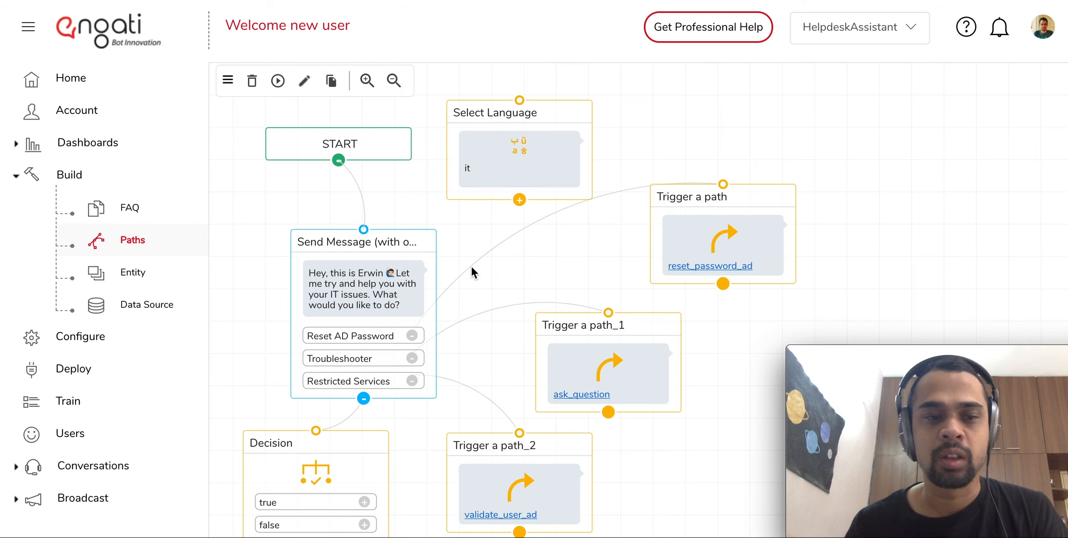
Step: Open the bot's general configuration settings and examine the Bot Key Identifier
{"action": "left_click", "coordinate": [179, 332]}
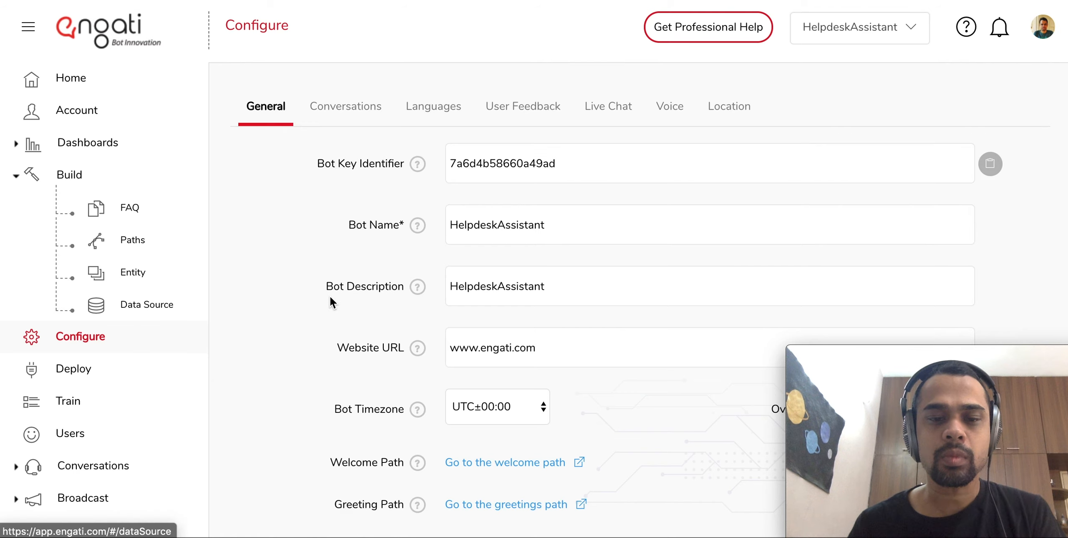
{"action": "scroll", "coordinate": [331, 297], "scroll_direction": "down", "scroll_amount": 1}
{"action": "scroll", "coordinate": [330, 297], "scroll_direction": "up", "scroll_amount": 1}
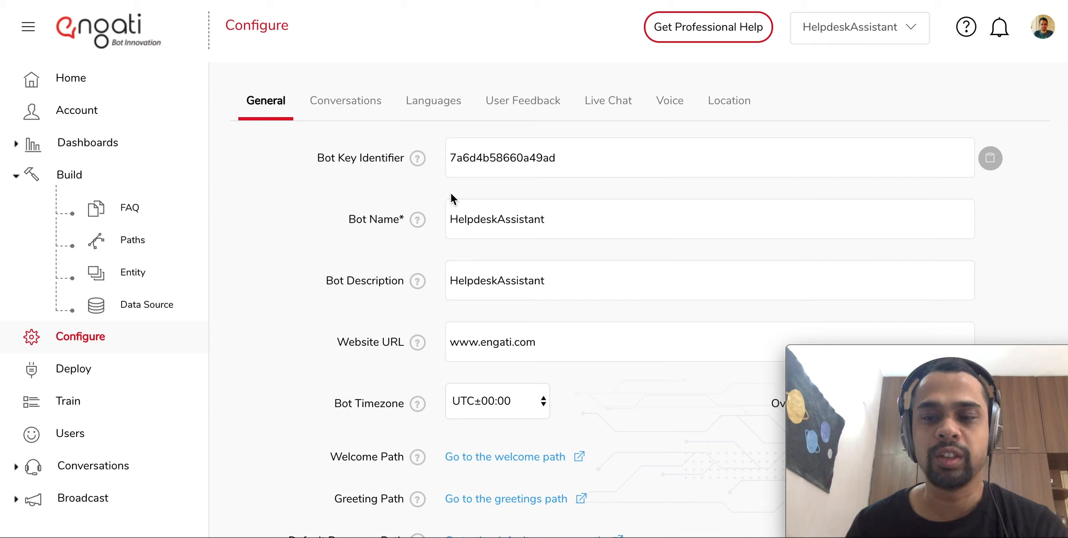
{"action": "left_click", "coordinate": [475, 167]}
{"action": "double_click", "coordinate": [475, 166]}
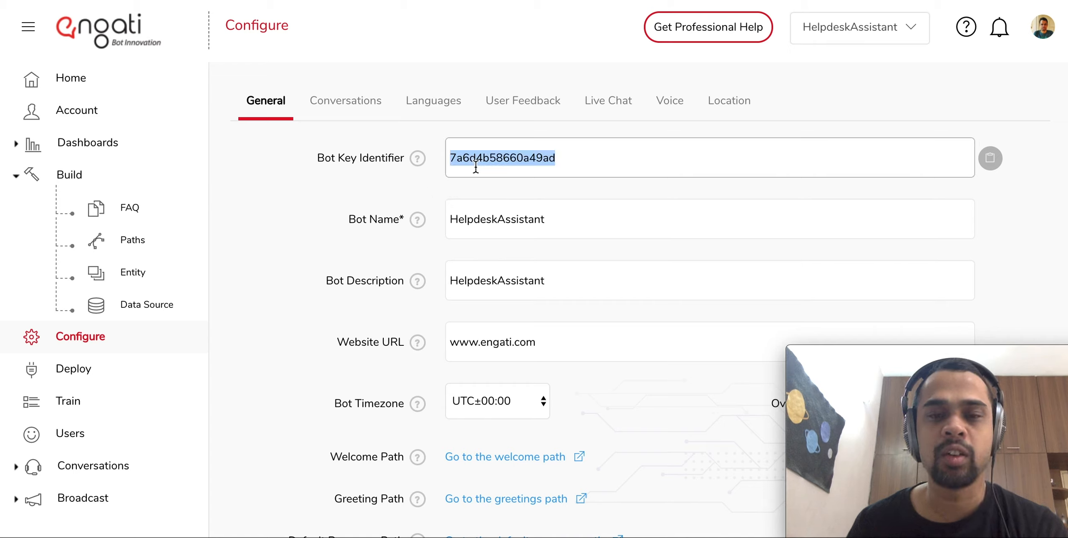
{"action": "left_click", "coordinate": [470, 190]}
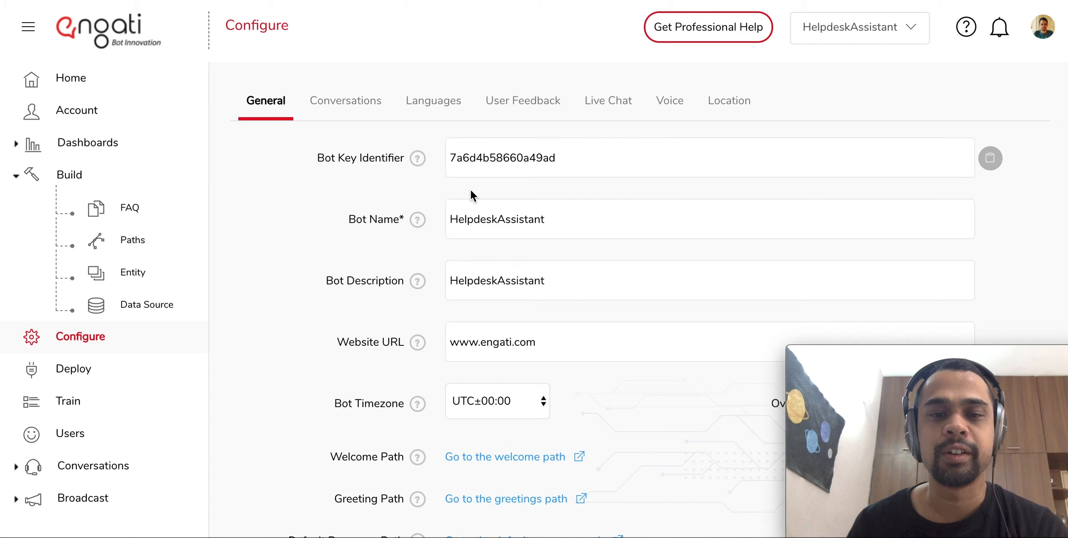
{"action": "double_click", "coordinate": [489, 169]}
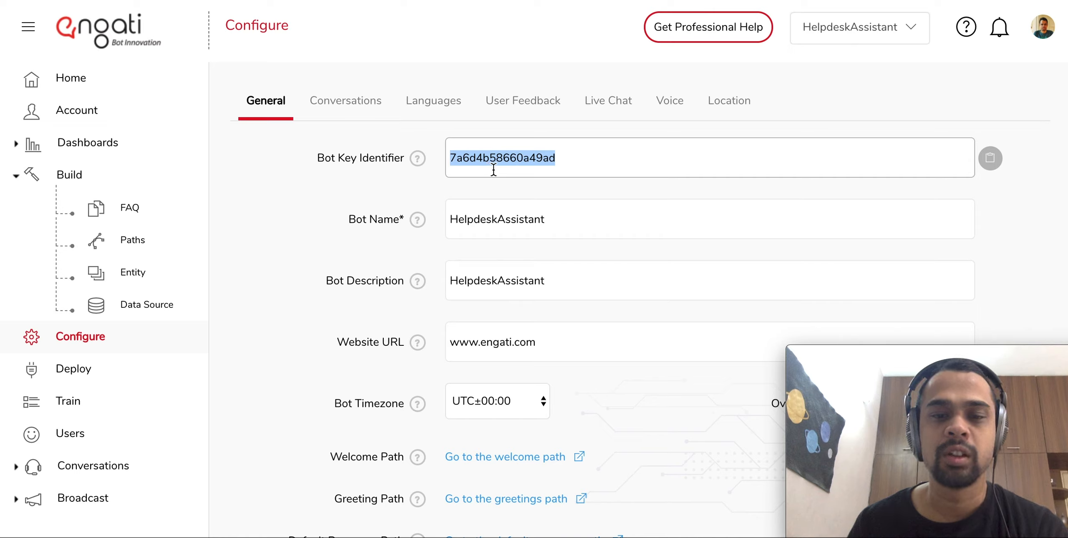
{"action": "left_click", "coordinate": [493, 169]}
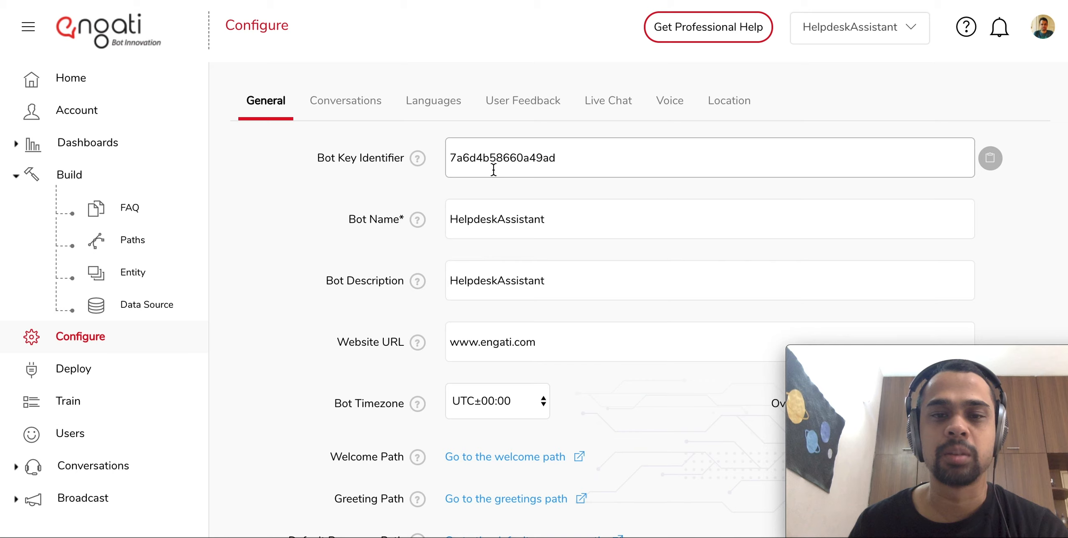
Step: Examine the other general settings, from the bot name and description through the timezone to the Default Response Path
{"action": "scroll", "coordinate": [493, 170], "scroll_direction": "down", "scroll_amount": 3}
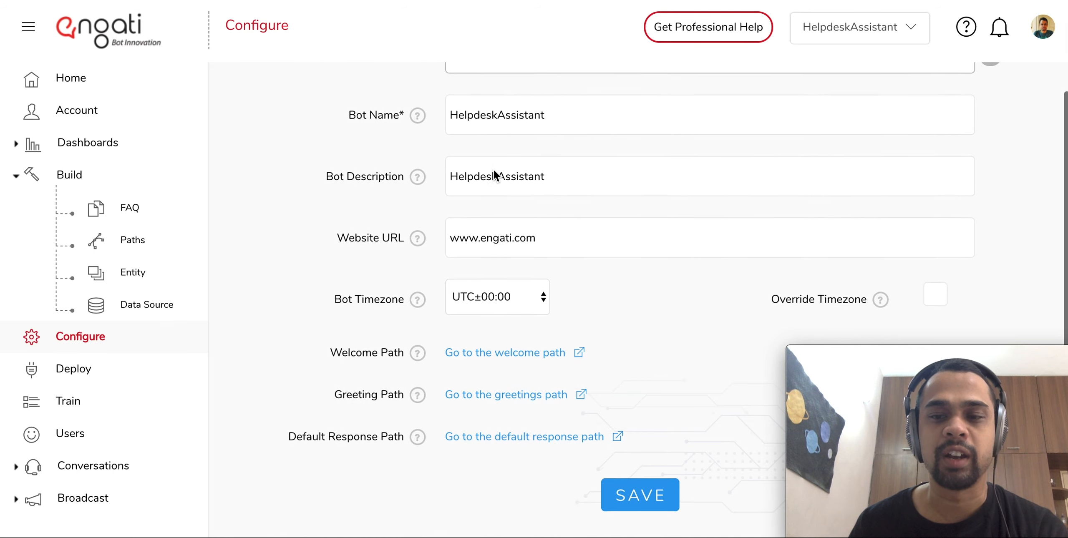
{"action": "scroll", "coordinate": [494, 169], "scroll_direction": "up", "scroll_amount": 1}
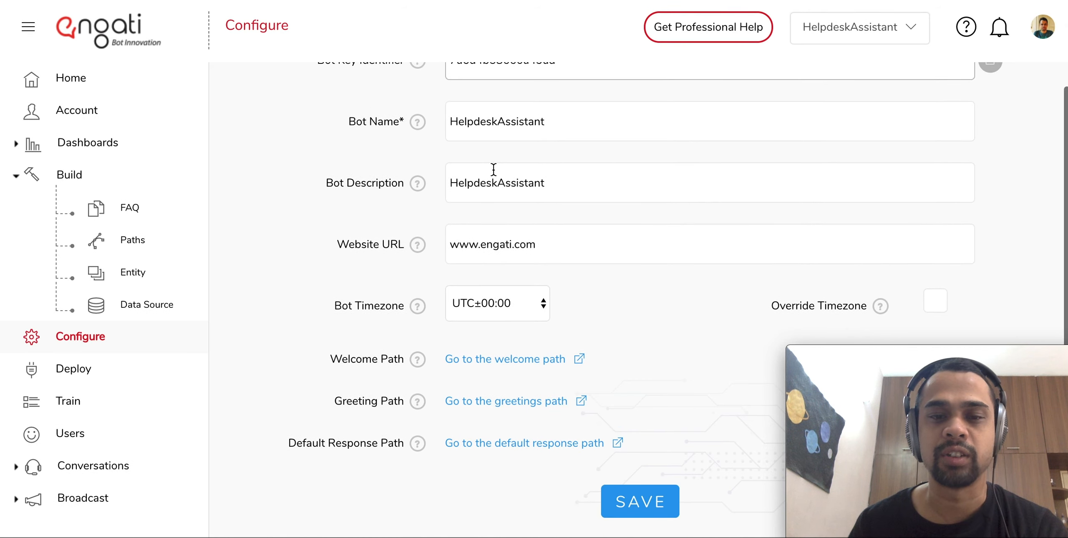
{"action": "scroll", "coordinate": [493, 169], "scroll_direction": "up", "scroll_amount": 1}
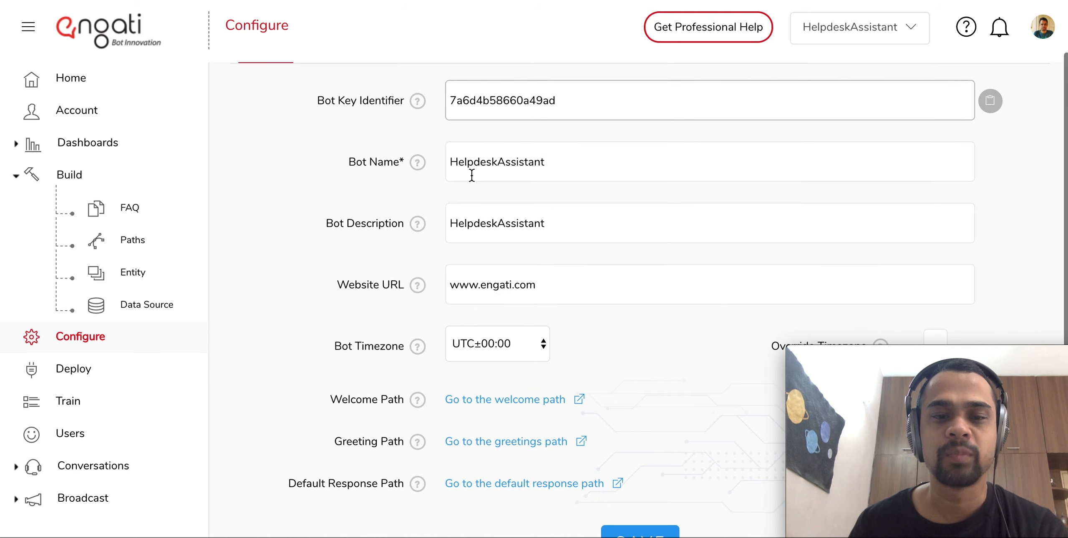
{"action": "scroll", "coordinate": [470, 195], "scroll_direction": "up", "scroll_amount": 1}
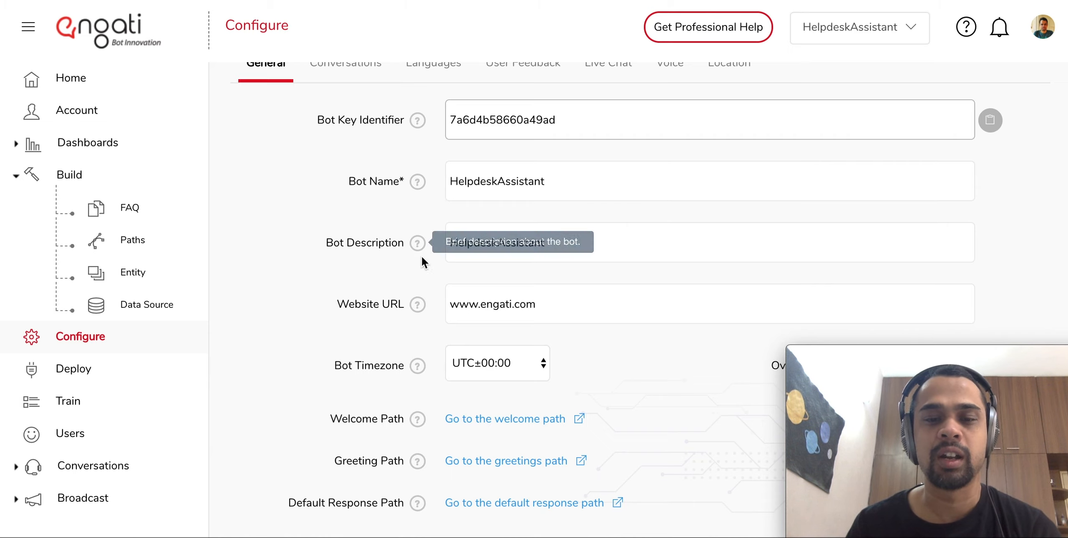
{"action": "scroll", "coordinate": [433, 304], "scroll_direction": "down", "scroll_amount": 2}
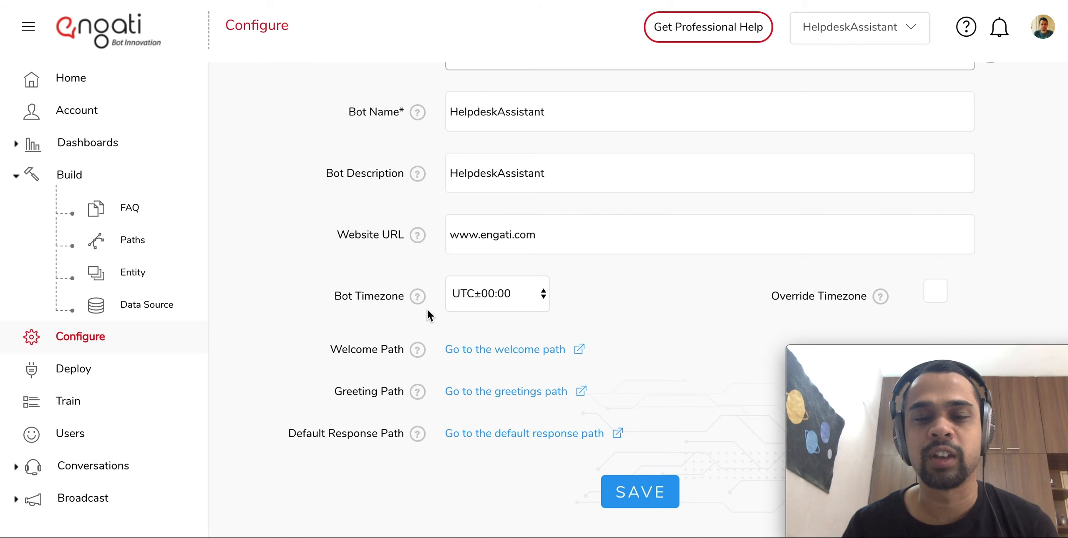
{"action": "scroll", "coordinate": [427, 309], "scroll_direction": "up", "scroll_amount": 3}
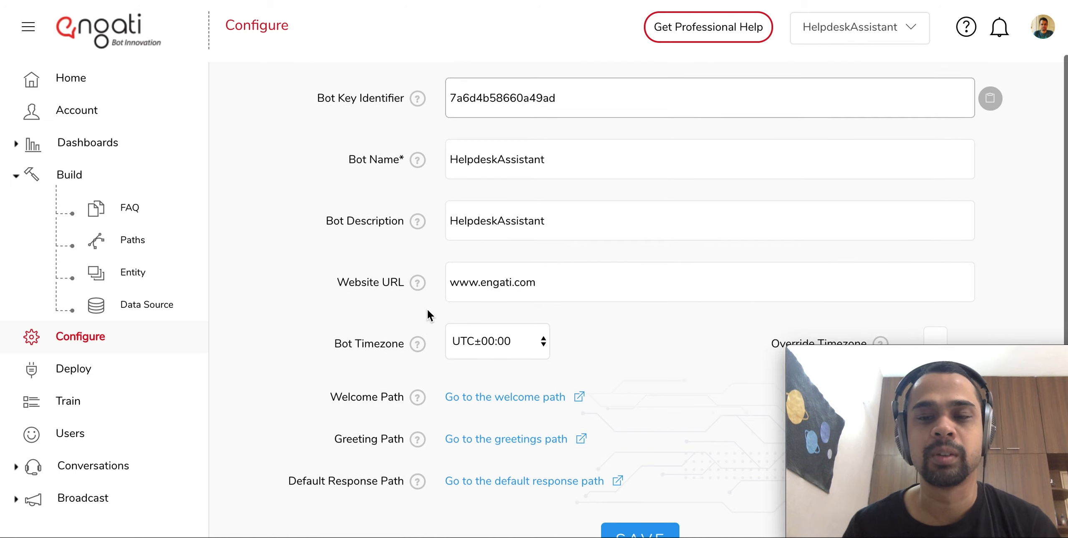
Step: In the conversation settings, try a Minimum Response Threshold Score of 0.7, and set it to 0.3
{"action": "left_click", "coordinate": [369, 122]}
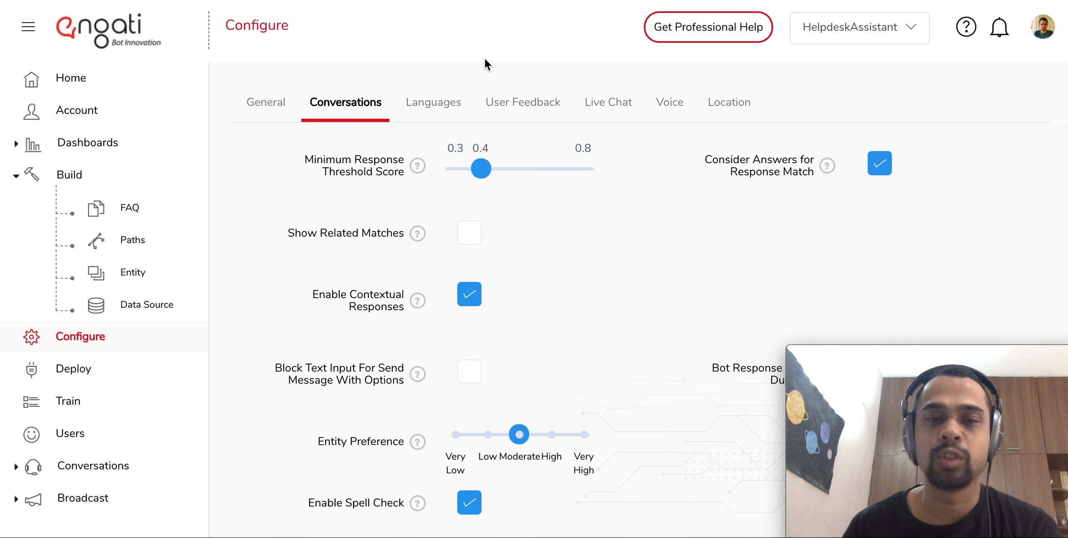
{"action": "left_click", "coordinate": [482, 169]}
{"action": "left_click_drag", "start_coordinate": [482, 170], "coordinate": [560, 176]}
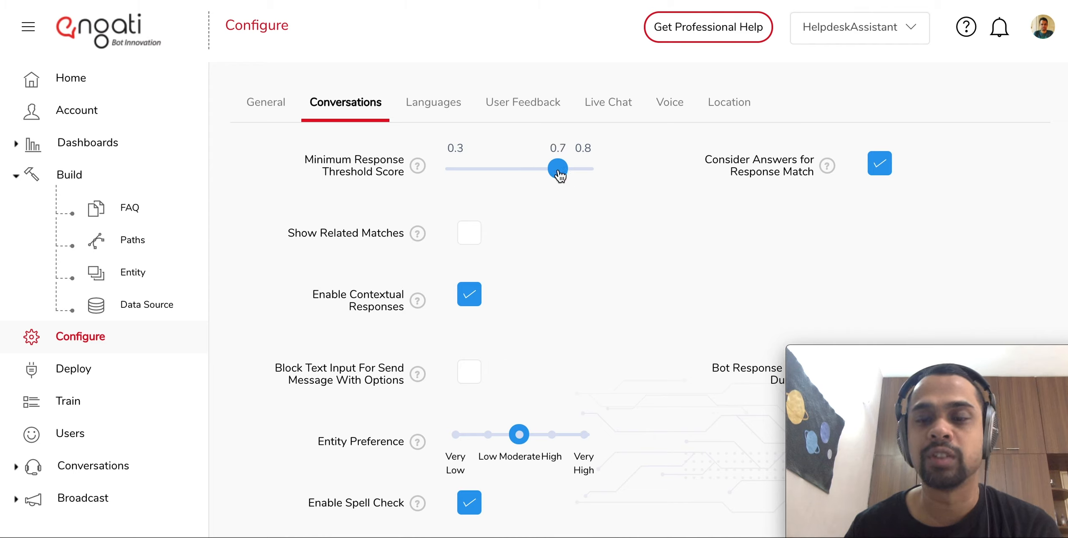
{"action": "left_click_drag", "start_coordinate": [560, 176], "coordinate": [453, 177]}
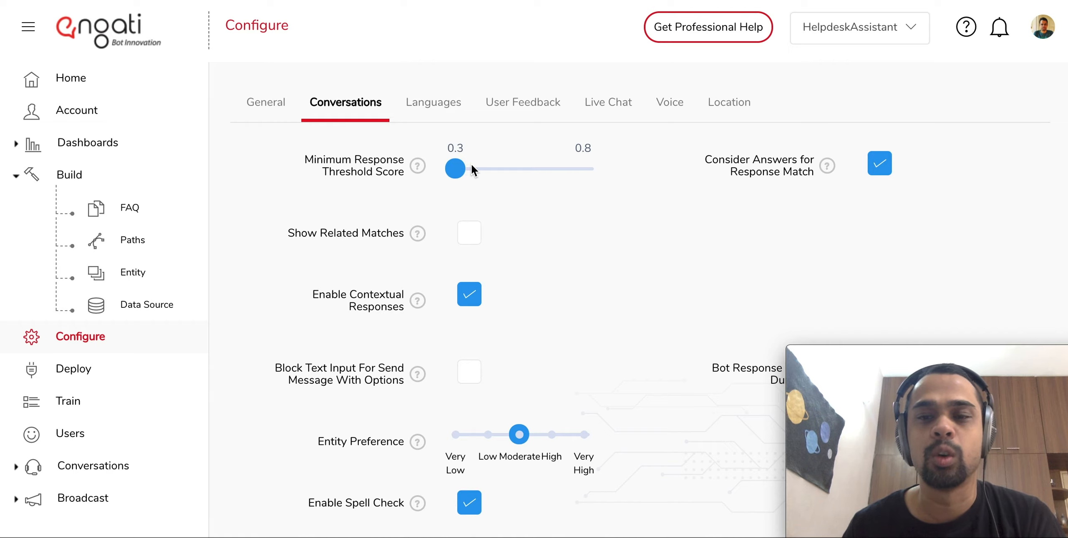
Step: Enable Show Related Matches, inspect its prompt message and maximum matches, and set the Related Matches Deviation to 29%
{"action": "scroll", "coordinate": [471, 164], "scroll_direction": "up", "scroll_amount": 1}
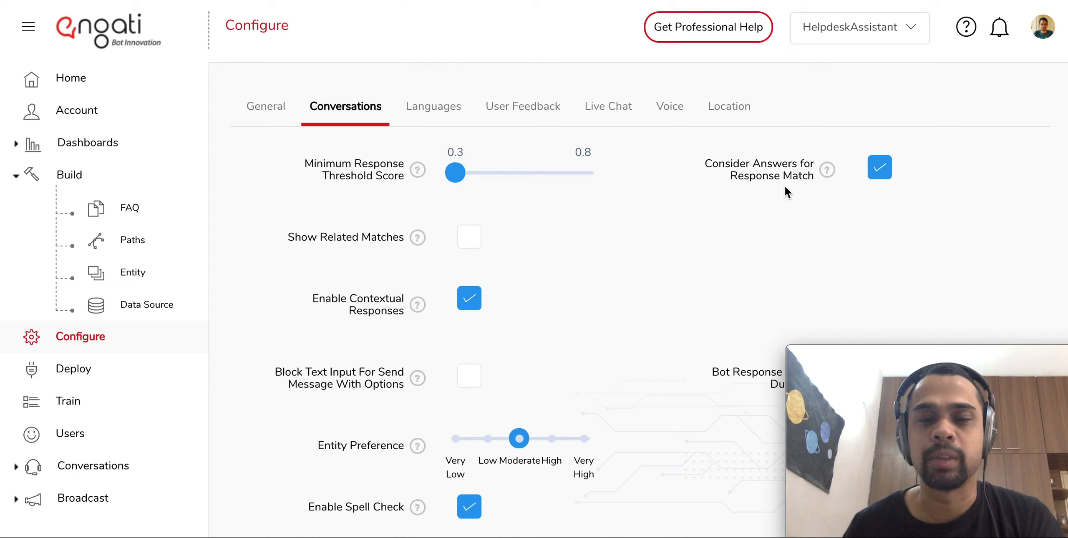
{"action": "scroll", "coordinate": [596, 249], "scroll_direction": "down", "scroll_amount": 2}
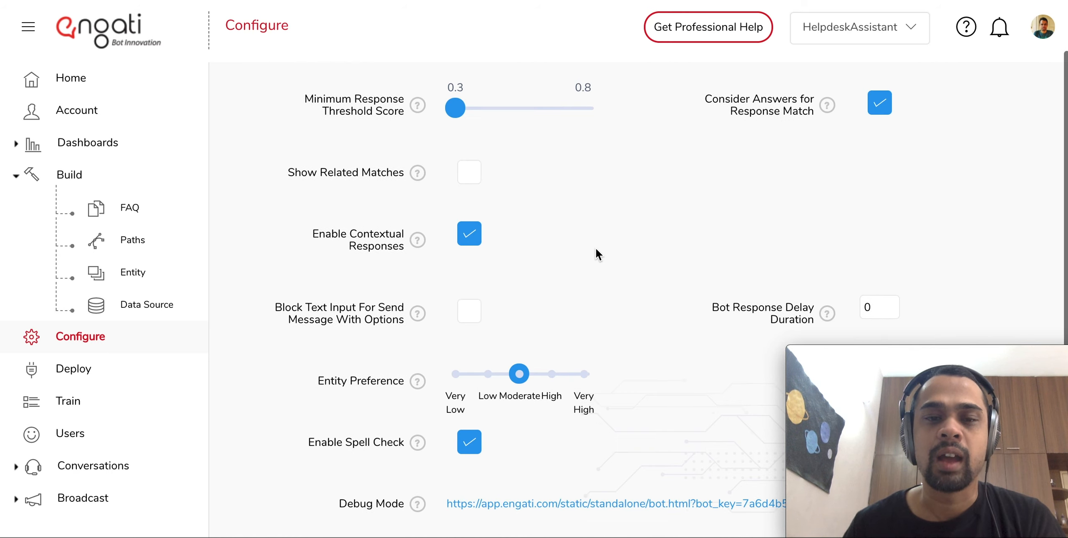
{"action": "triple_click", "coordinate": [388, 179]}
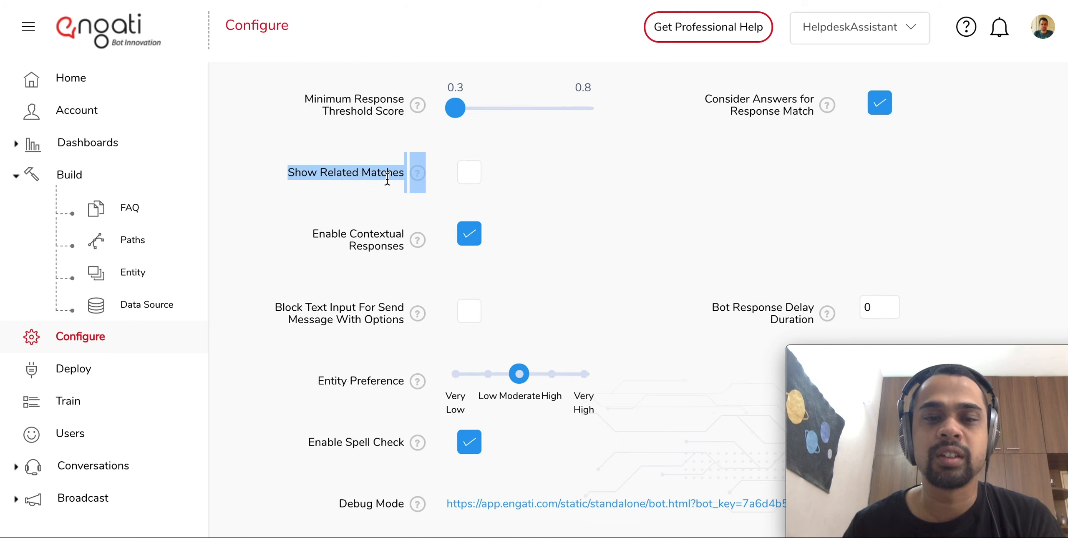
{"action": "left_click", "coordinate": [400, 186]}
{"action": "left_click", "coordinate": [461, 181]}
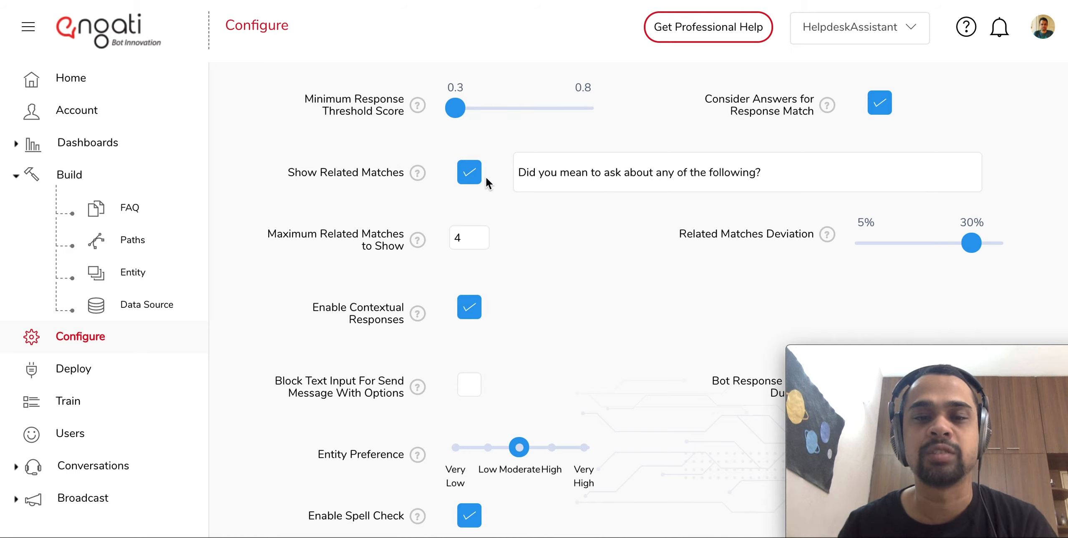
{"action": "triple_click", "coordinate": [562, 176]}
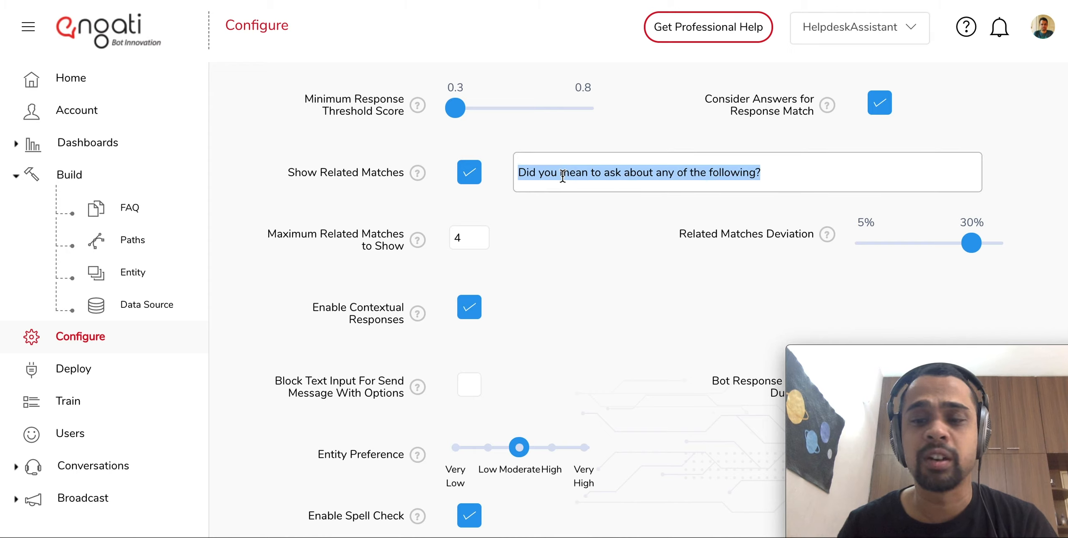
{"action": "left_click", "coordinate": [568, 197]}
{"action": "scroll", "coordinate": [569, 190], "scroll_direction": "down", "scroll_amount": 1}
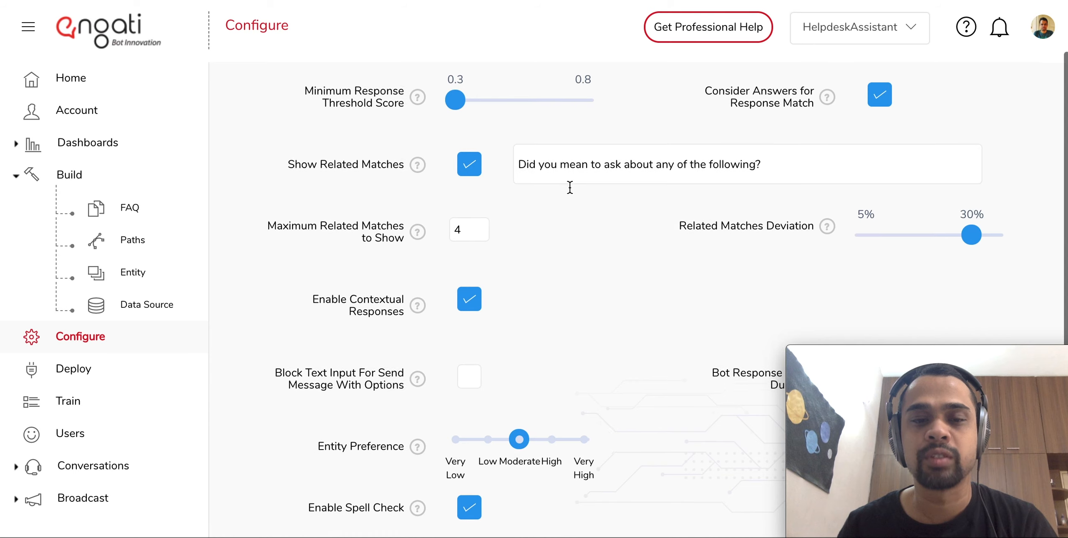
{"action": "left_click", "coordinate": [463, 213]}
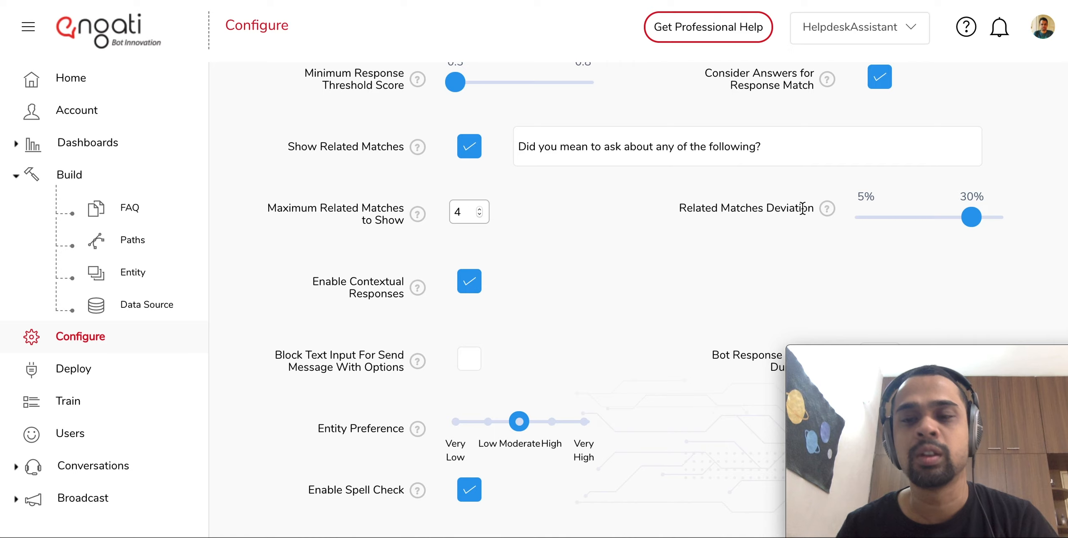
{"action": "left_click", "coordinate": [968, 218]}
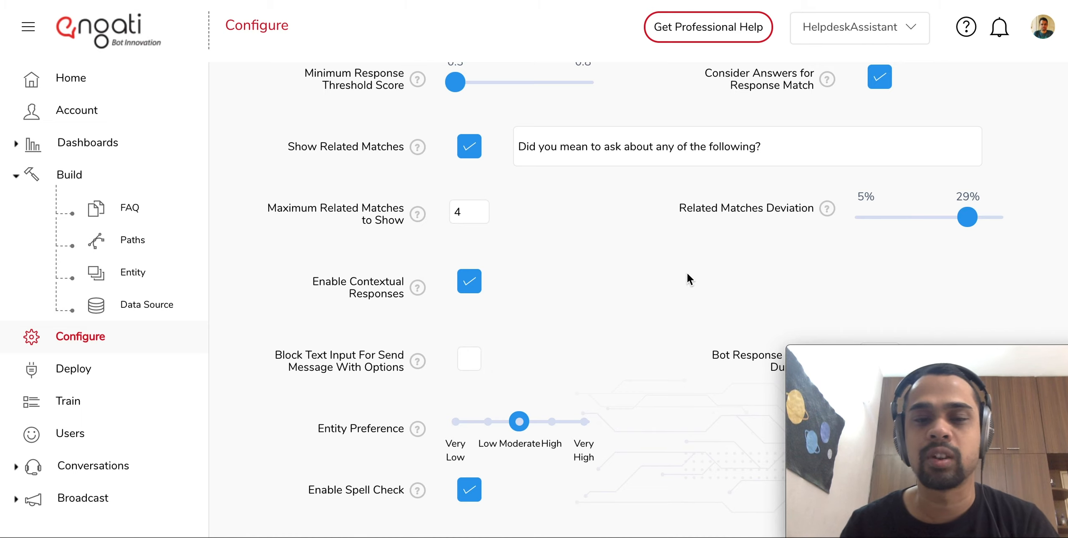
Step: Examine the remaining conversation settings, from Enable Contextual Responses through Entity Preference and Enable Spell Check to the Debug Mode link
{"action": "scroll", "coordinate": [676, 285], "scroll_direction": "down", "scroll_amount": 1}
{"action": "scroll", "coordinate": [677, 284], "scroll_direction": "down", "scroll_amount": 2}
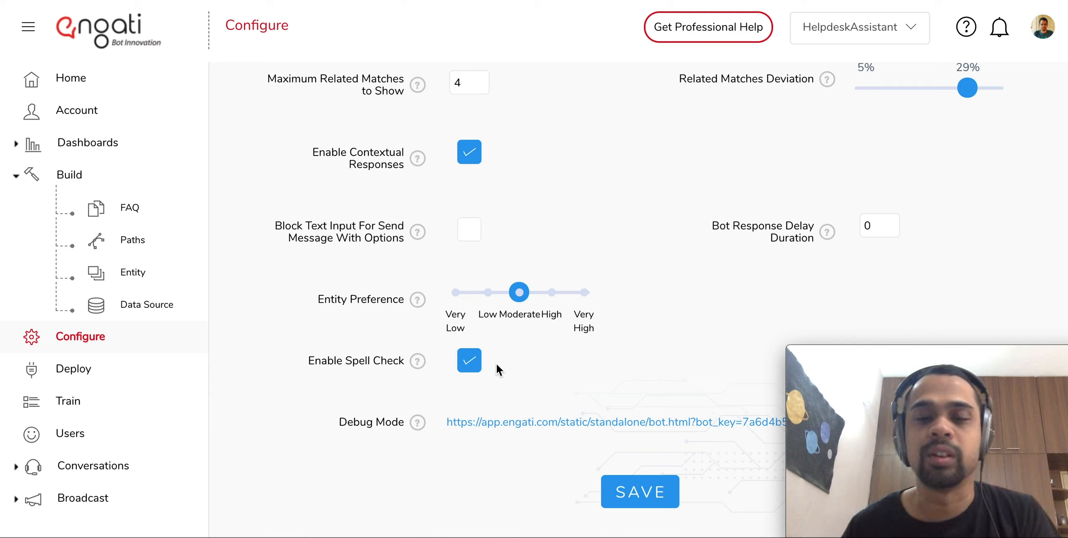
{"action": "scroll", "coordinate": [497, 364], "scroll_direction": "up", "scroll_amount": 1}
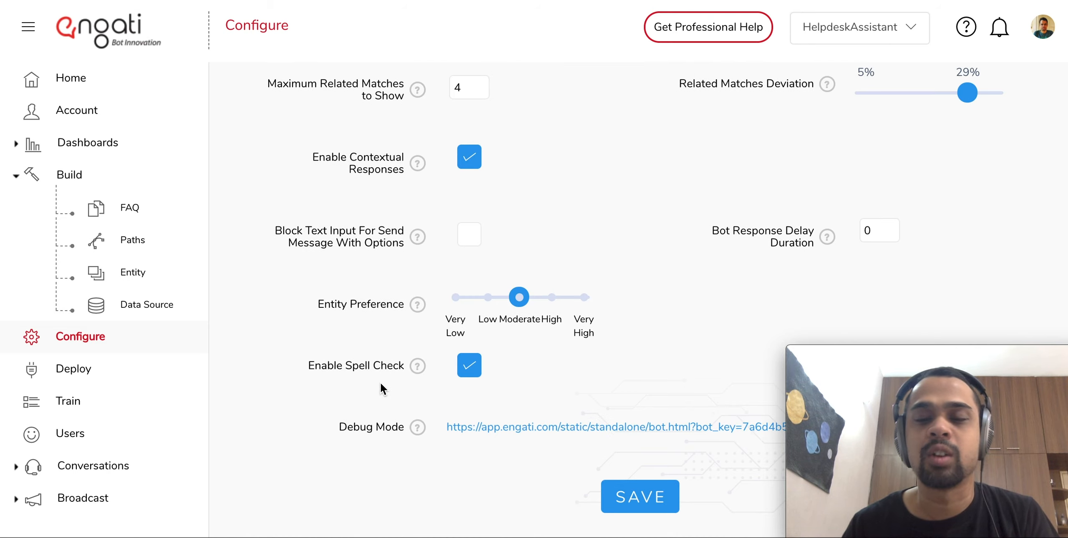
{"action": "scroll", "coordinate": [380, 383], "scroll_direction": "down", "scroll_amount": 1}
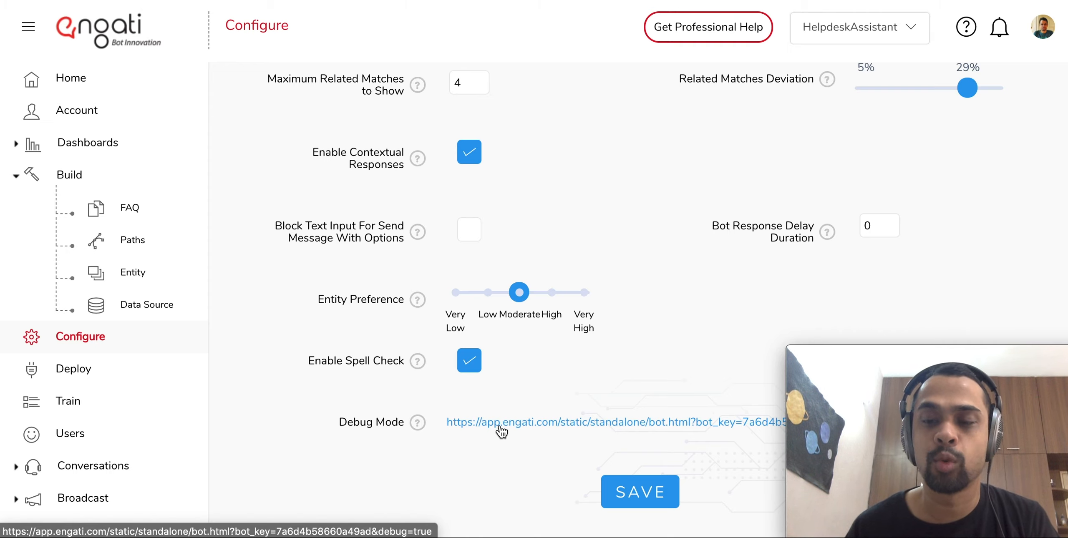
{"action": "scroll", "coordinate": [500, 428], "scroll_direction": "up", "scroll_amount": 4}
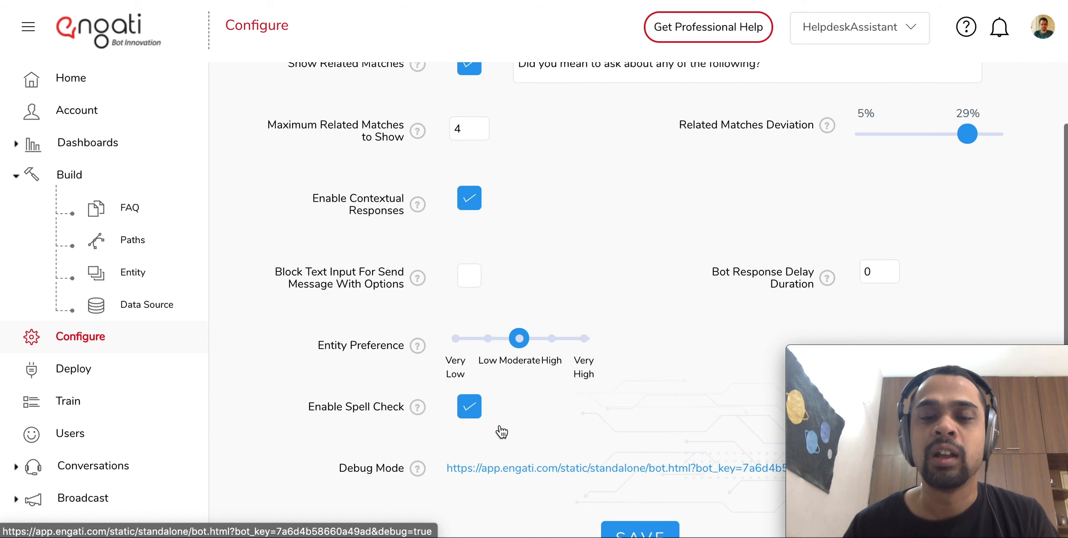
{"action": "scroll", "coordinate": [501, 426], "scroll_direction": "up", "scroll_amount": 2}
{"action": "scroll", "coordinate": [501, 426], "scroll_direction": "up", "scroll_amount": 1}
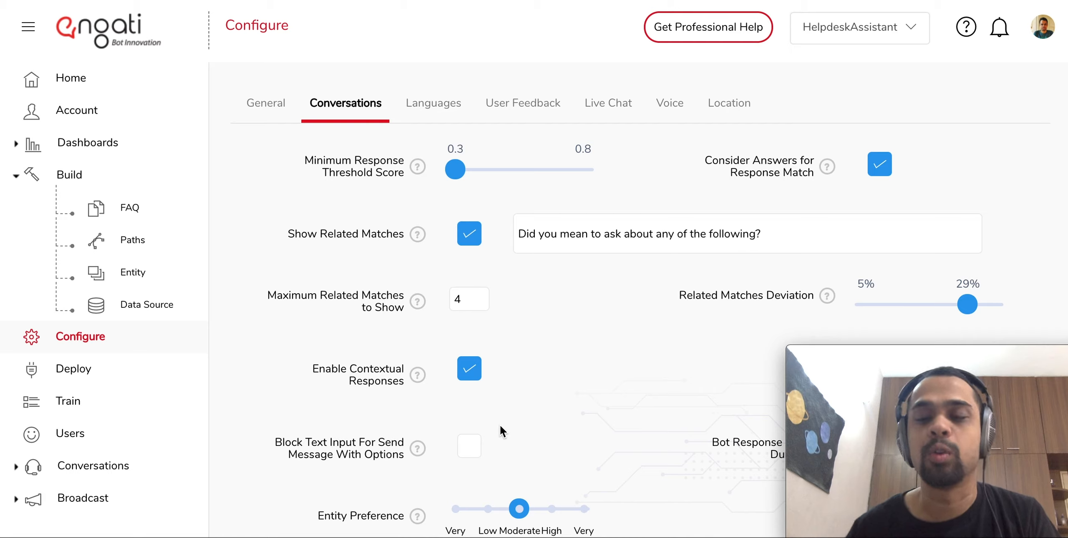
Step: View the bot's language settings, and open the user feedback settings
{"action": "left_click", "coordinate": [449, 105]}
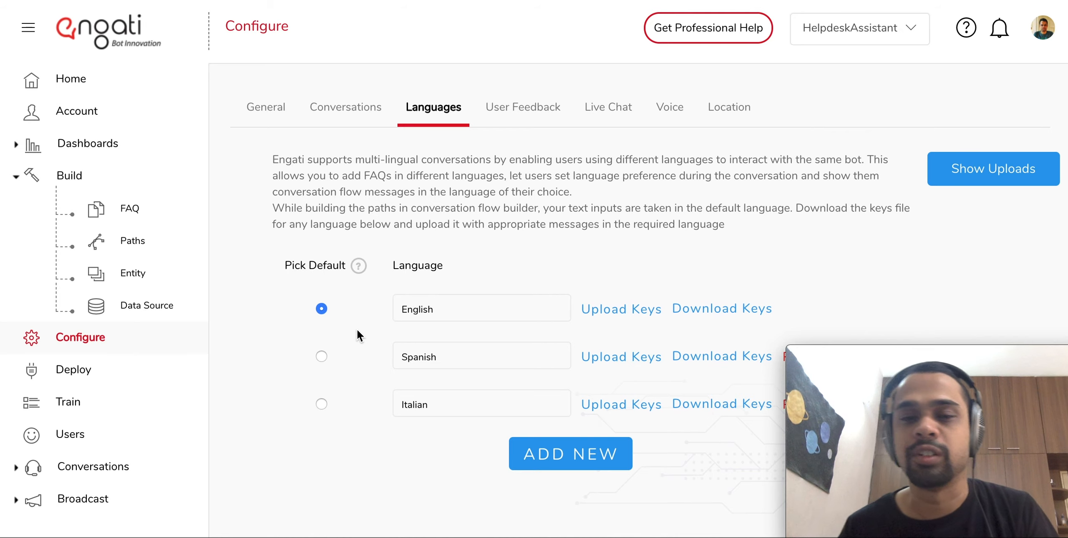
{"action": "left_click", "coordinate": [526, 116]}
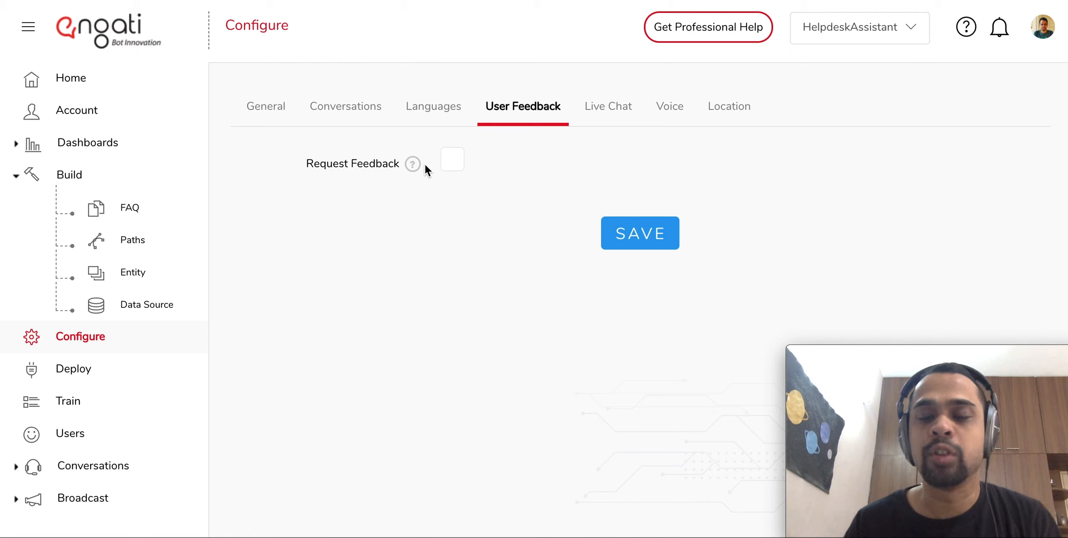
Step: Enable Request Feedback, and review its feedback message and the choices for the positive and negative paths
{"action": "left_click", "coordinate": [450, 166]}
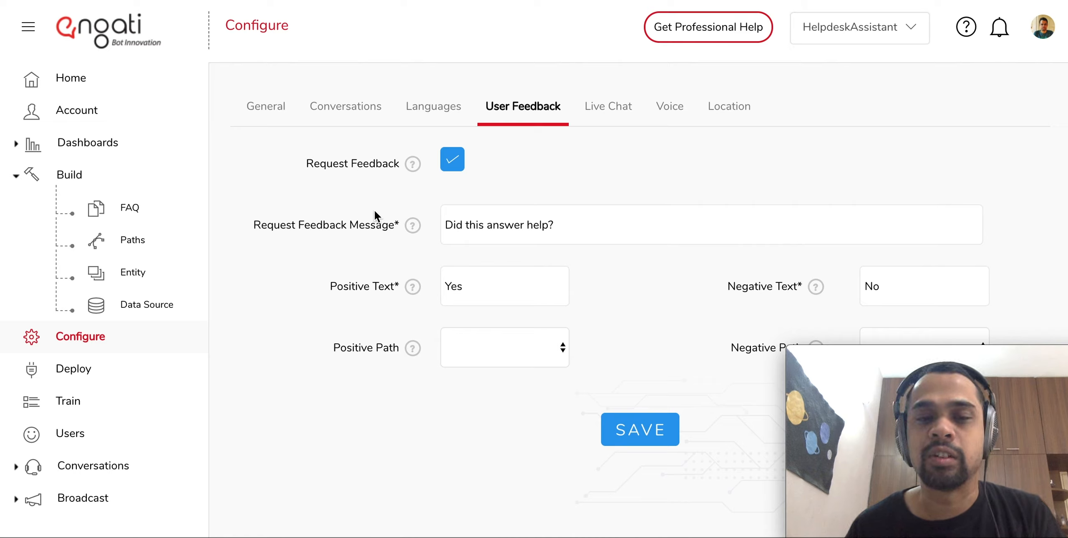
{"action": "triple_click", "coordinate": [454, 229]}
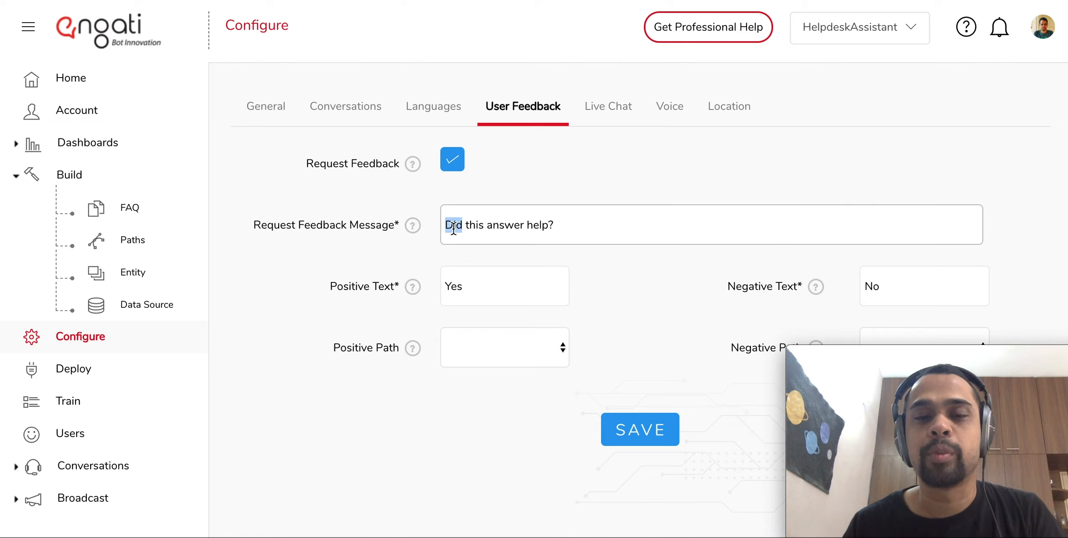
{"action": "left_click", "coordinate": [461, 248]}
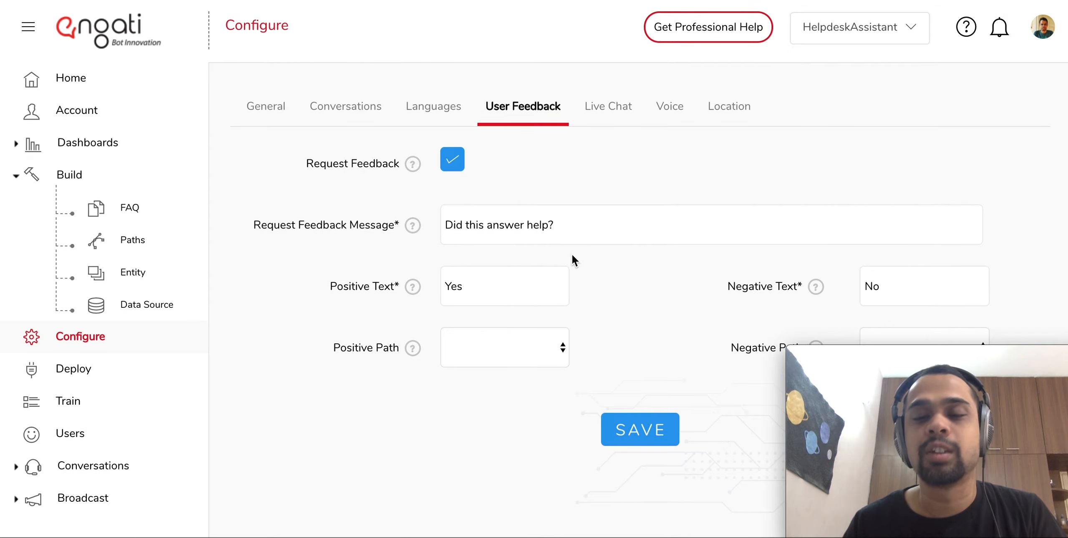
{"action": "mouse_move", "coordinate": [814, 290]}
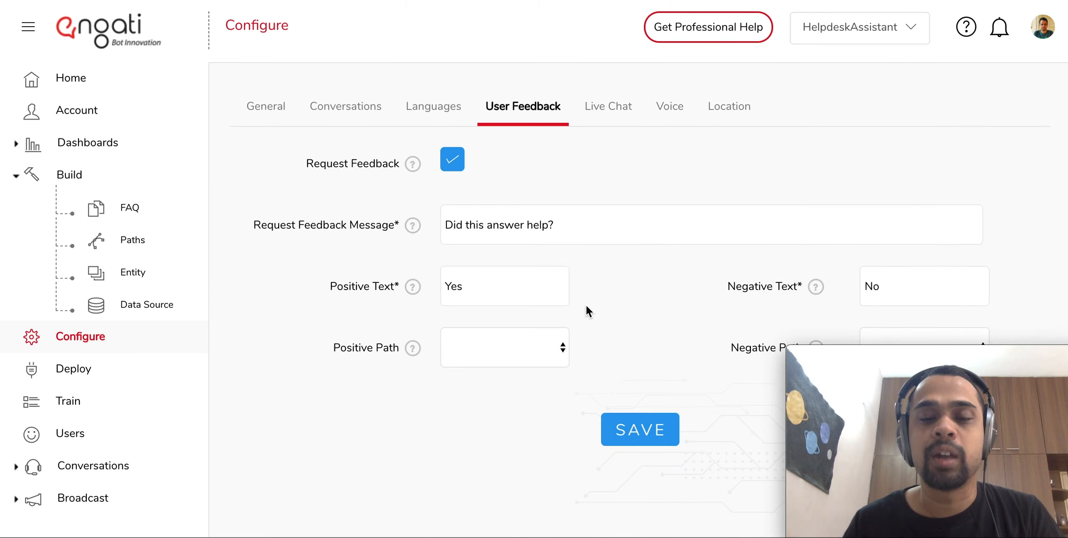
{"action": "left_click", "coordinate": [543, 344]}
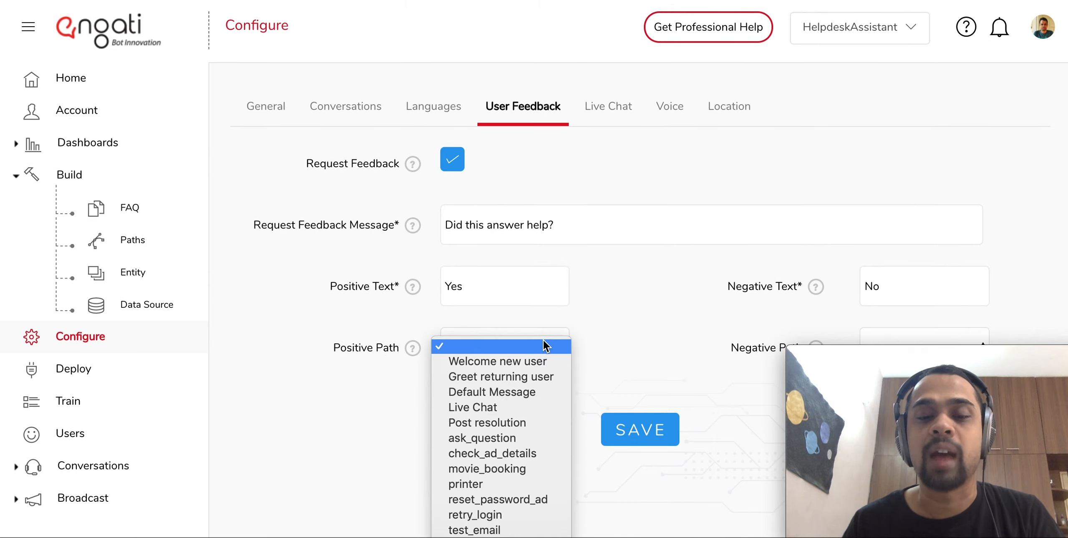
{"action": "left_click", "coordinate": [543, 346]}
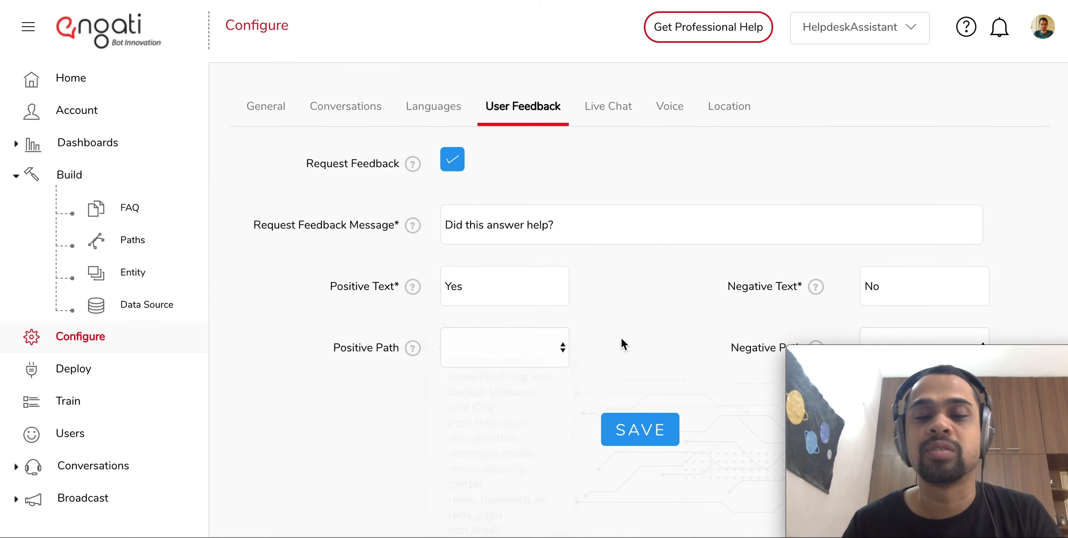
{"action": "left_click", "coordinate": [868, 338]}
{"action": "left_click", "coordinate": [768, 321]}
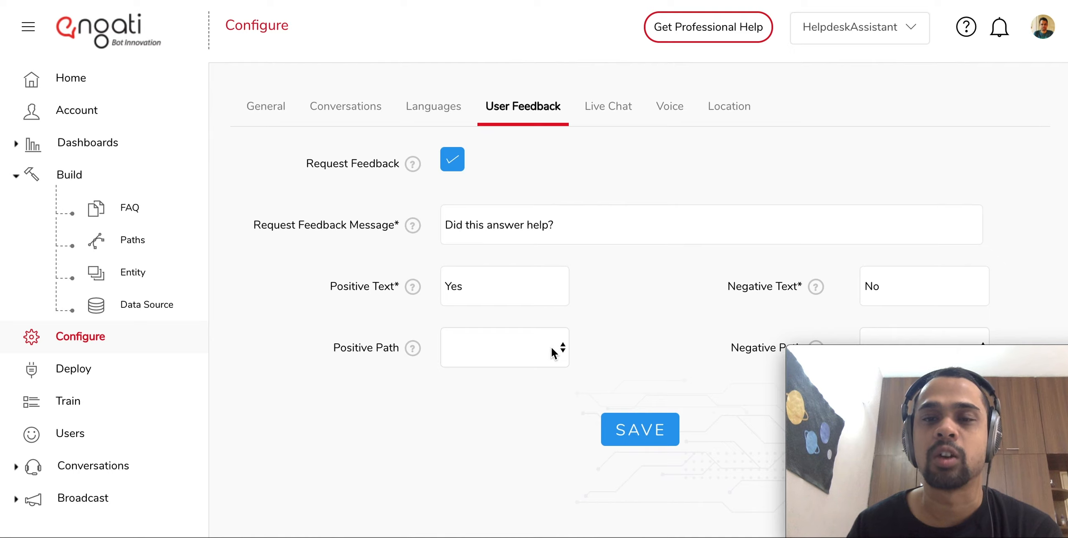
Step: View the voice settings, and in the live chat settings set Live Chat Availability to Working Hours
{"action": "left_click", "coordinate": [666, 122]}
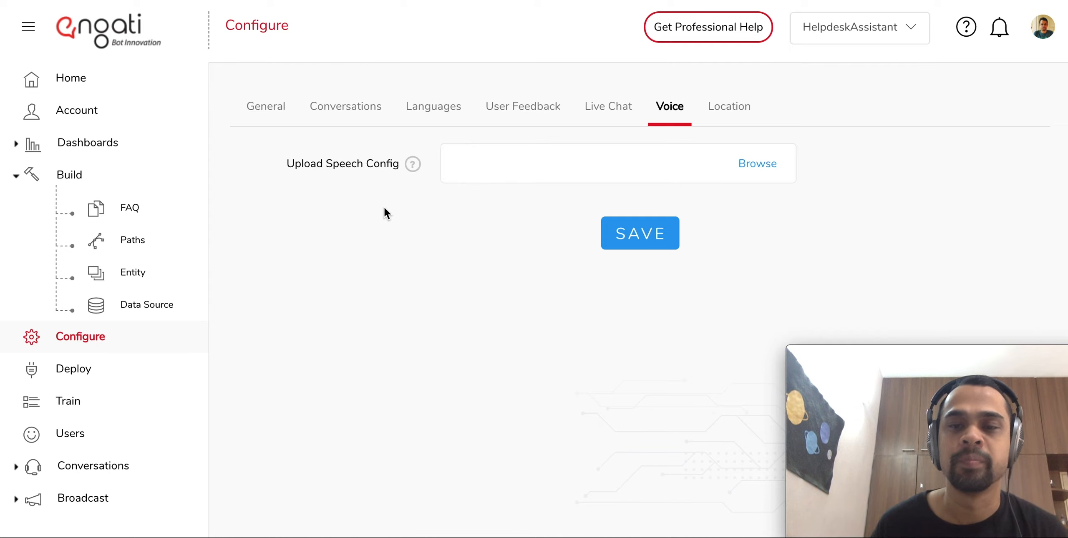
{"action": "left_click", "coordinate": [597, 109]}
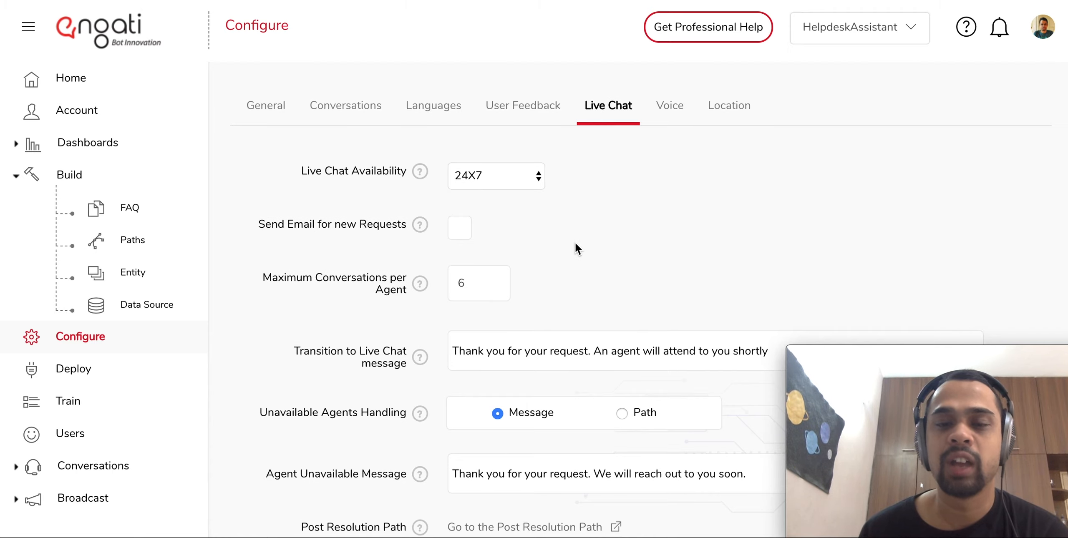
{"action": "scroll", "coordinate": [575, 244], "scroll_direction": "down", "scroll_amount": 1}
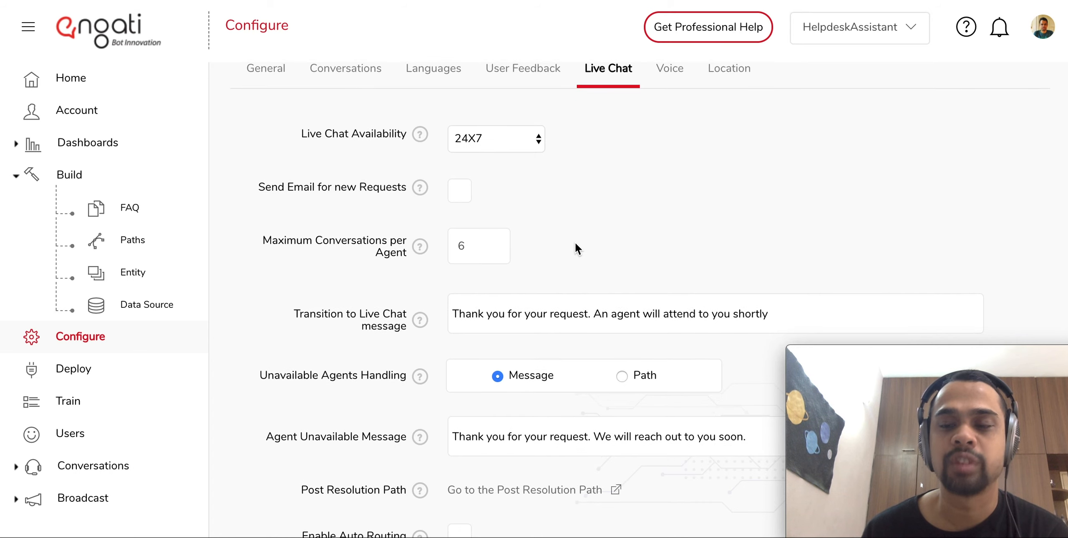
{"action": "scroll", "coordinate": [576, 244], "scroll_direction": "down", "scroll_amount": 1}
{"action": "scroll", "coordinate": [576, 246], "scroll_direction": "up", "scroll_amount": 1}
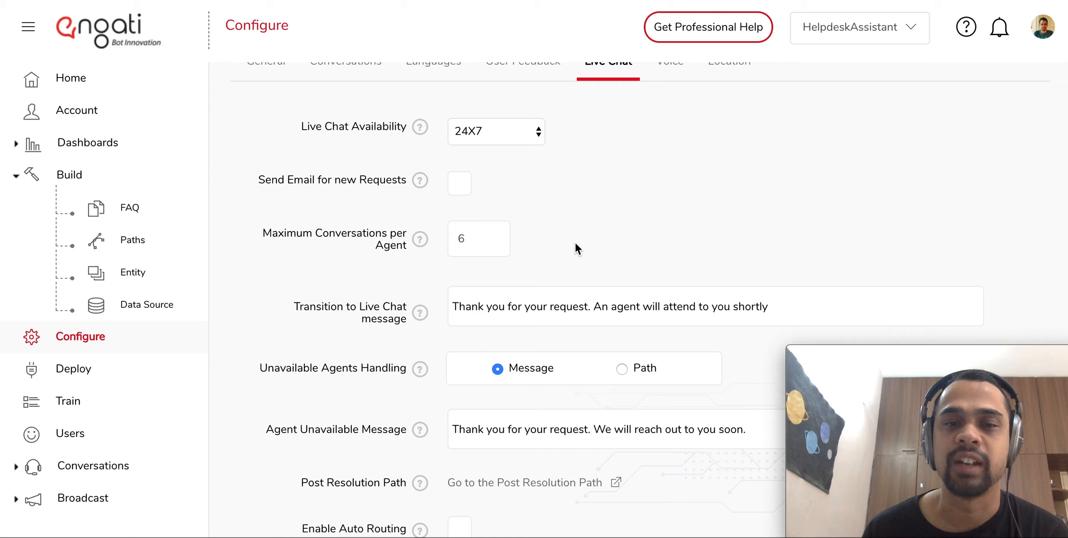
{"action": "left_click", "coordinate": [531, 136]}
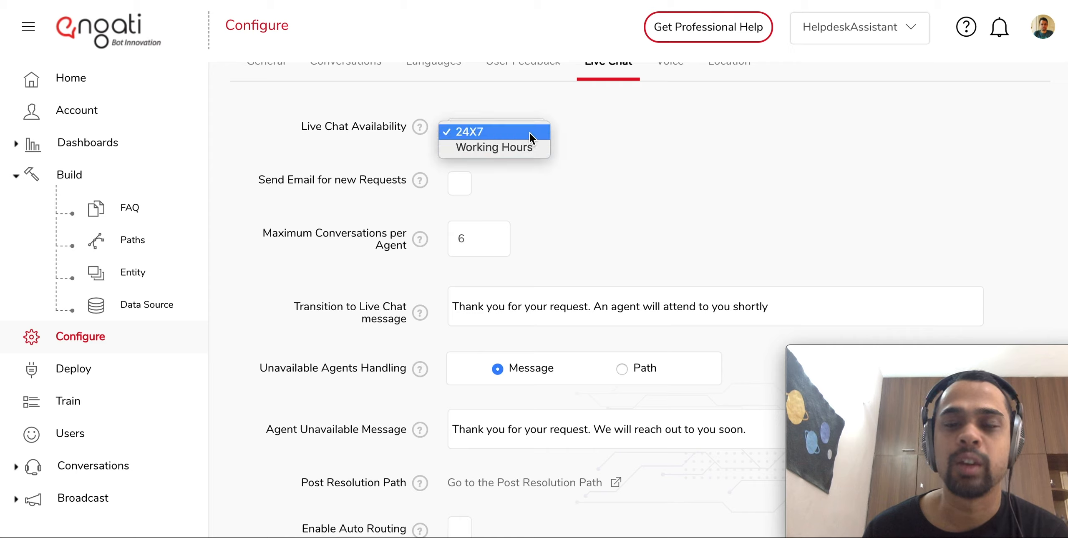
{"action": "left_click", "coordinate": [524, 144]}
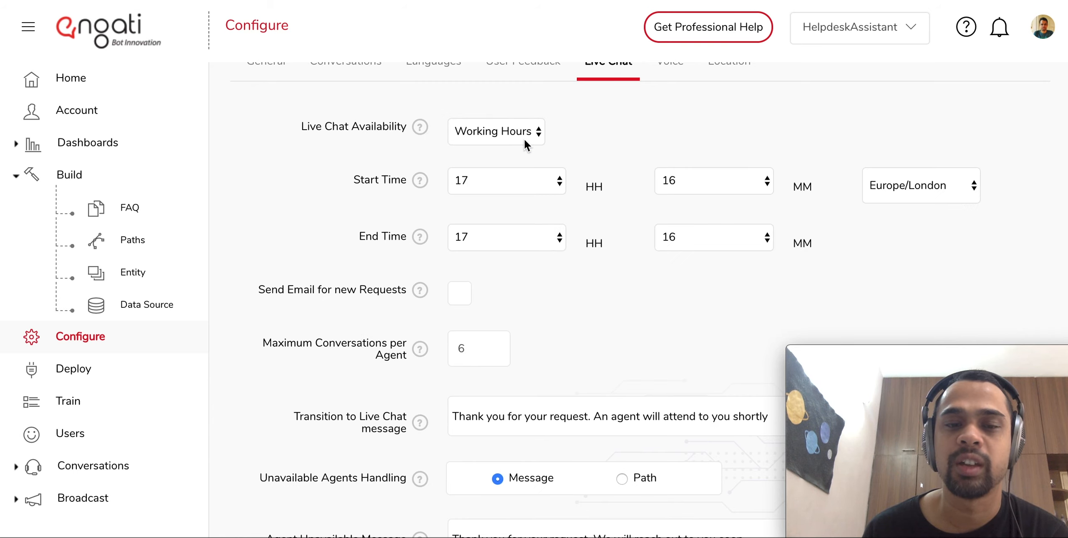
Step: Enable Send Email for new Requests in the live chat settings
{"action": "scroll", "coordinate": [550, 436], "scroll_direction": "down", "scroll_amount": 1}
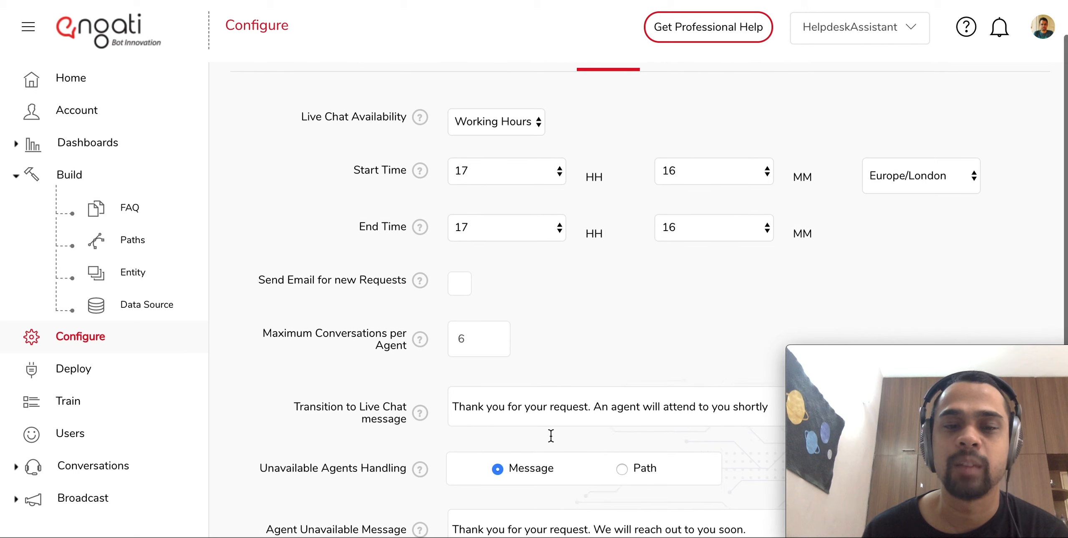
{"action": "scroll", "coordinate": [551, 436], "scroll_direction": "down", "scroll_amount": 3}
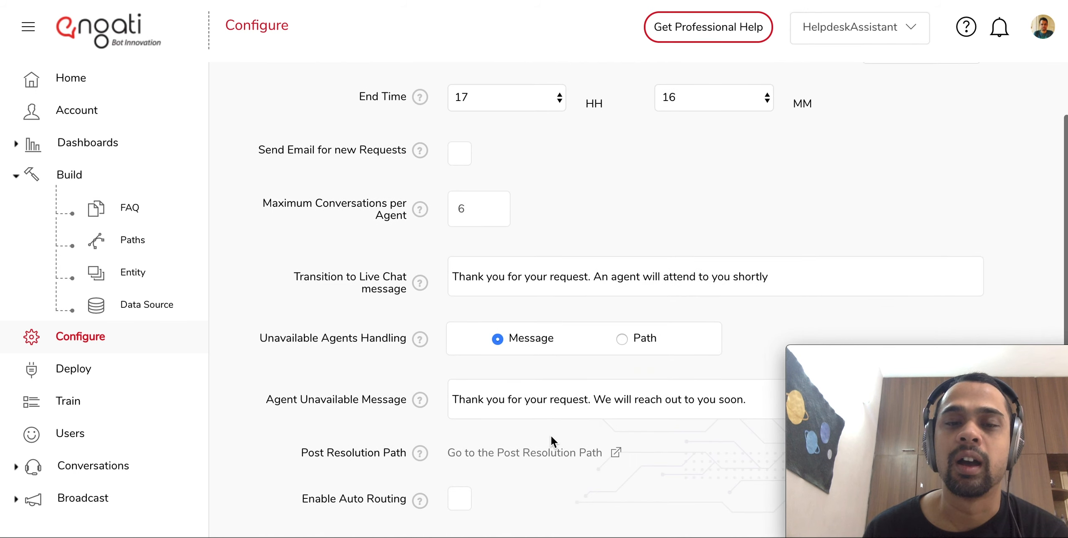
{"action": "left_click", "coordinate": [462, 153]}
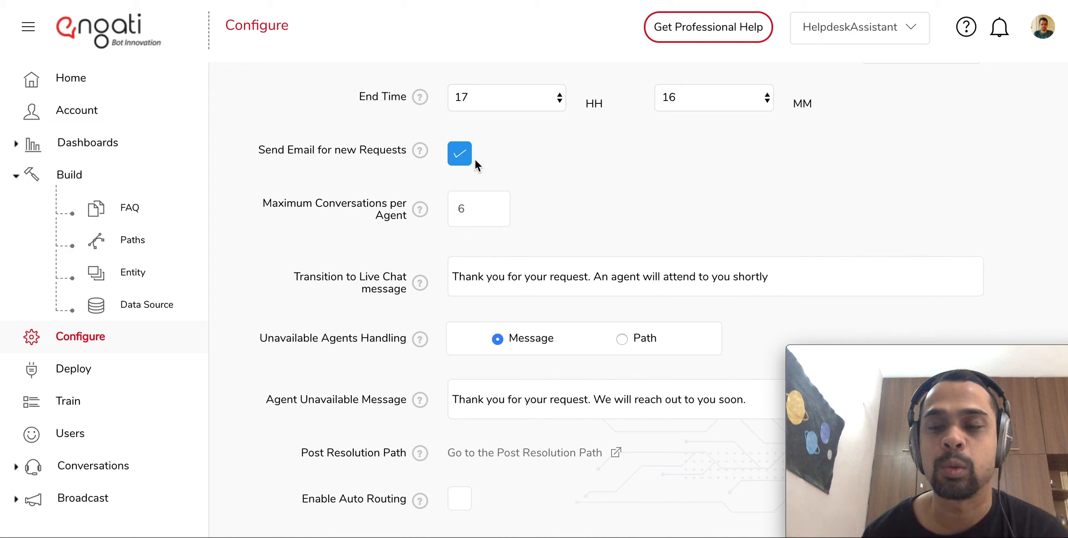
Step: Inspect the Transition to Live Chat message and the Agent Unavailable Message
{"action": "scroll", "coordinate": [476, 162], "scroll_direction": "down", "scroll_amount": 1}
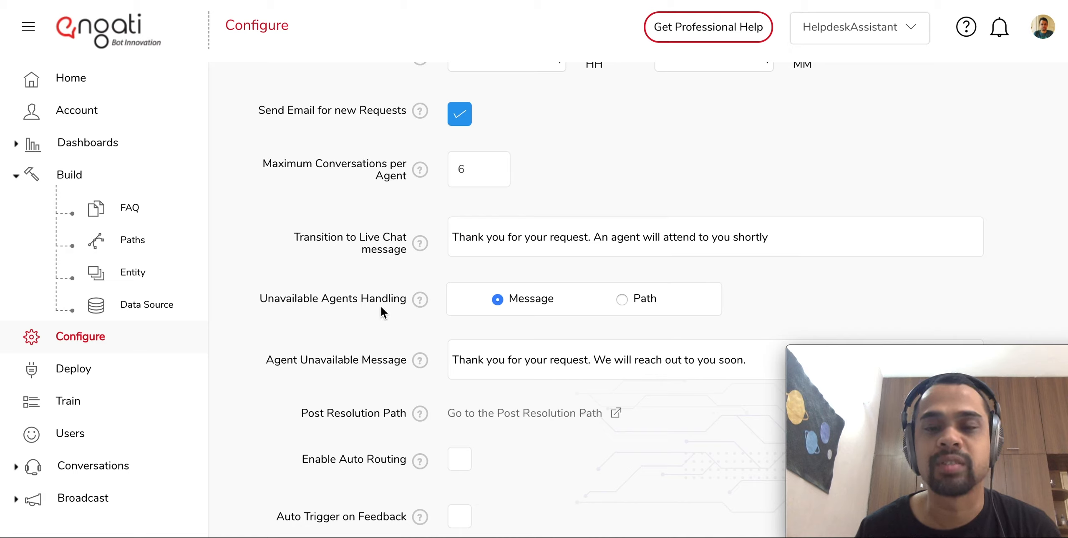
{"action": "left_click", "coordinate": [476, 242]}
{"action": "double_click", "coordinate": [476, 239]}
{"action": "key", "text": "ctrl+a"}
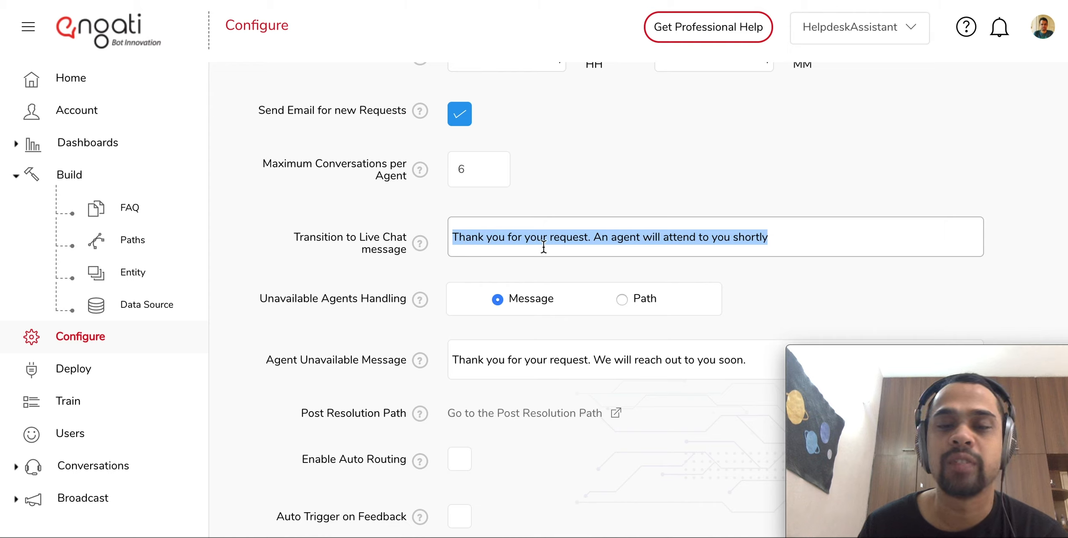
{"action": "key", "text": "Right"}
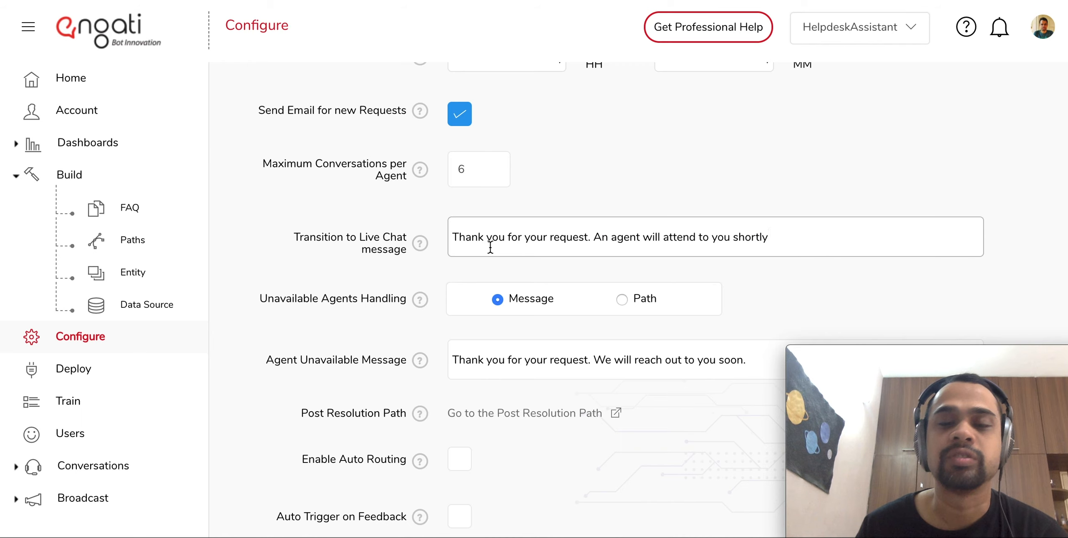
{"action": "scroll", "coordinate": [490, 247], "scroll_direction": "down", "scroll_amount": 2}
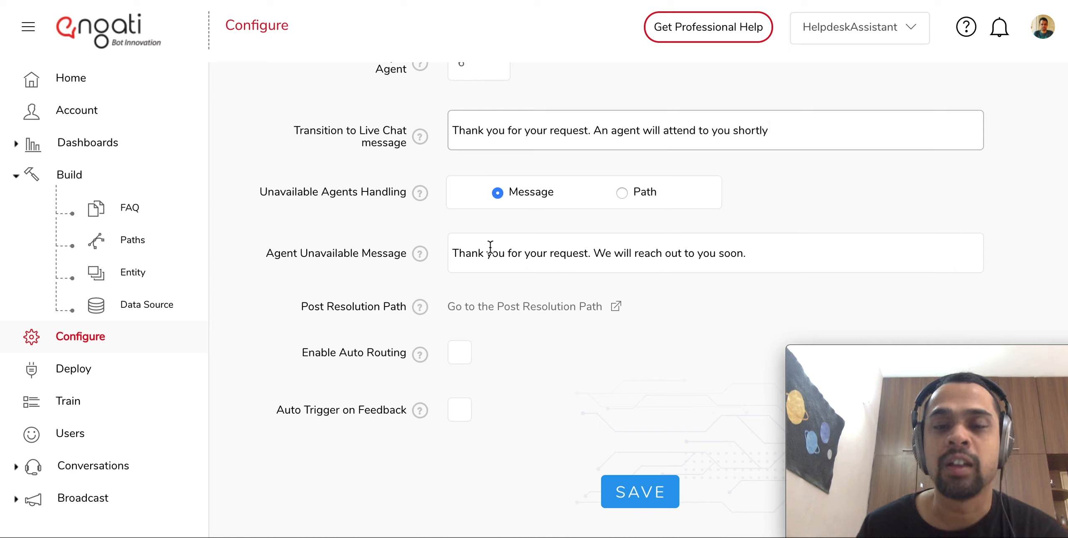
{"action": "triple_click", "coordinate": [490, 247]}
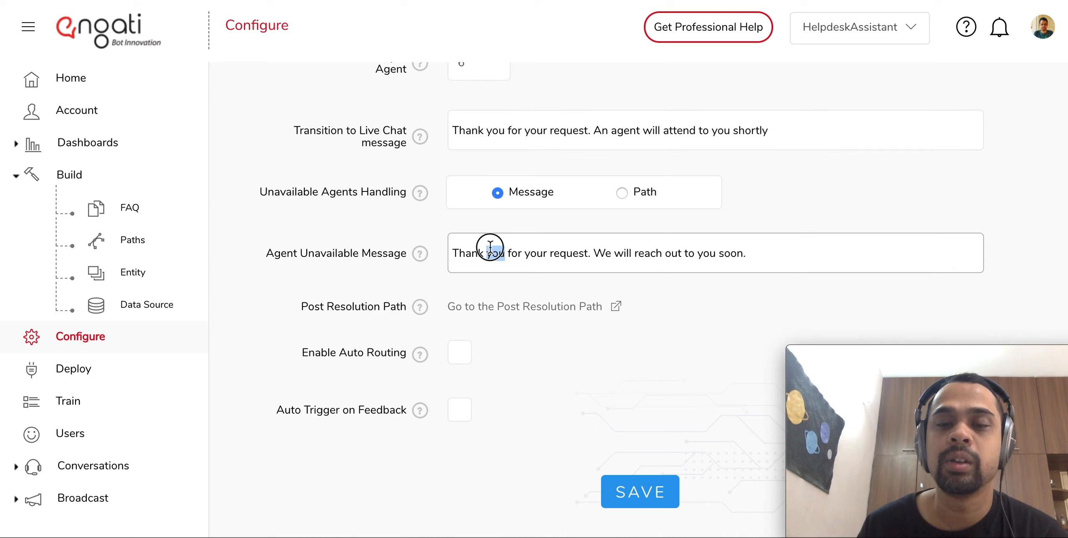
{"action": "left_click", "coordinate": [488, 288]}
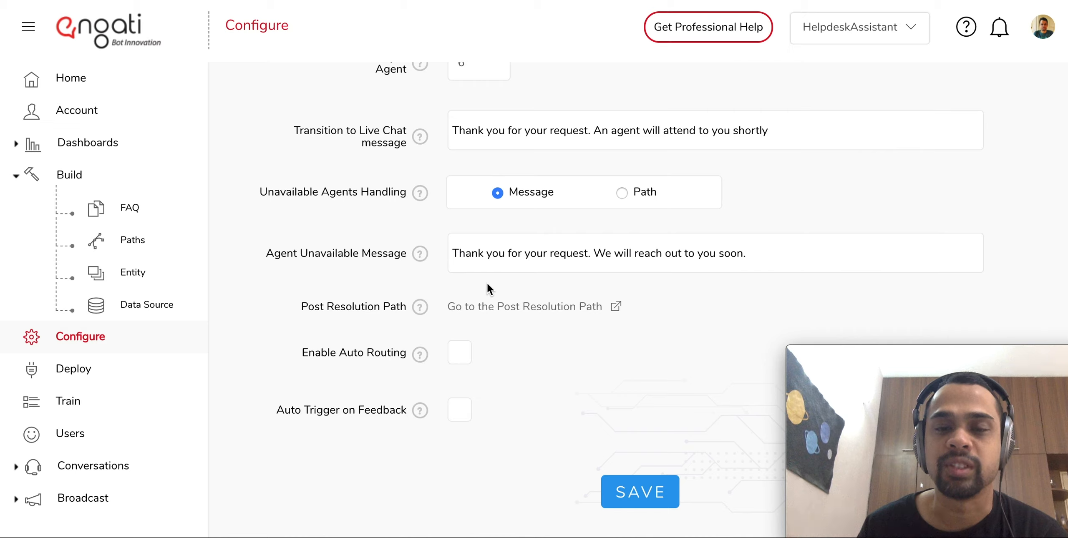
Step: Try the Path option for Unavailable Agents Handling and the Enable Auto Routing options, restoring both settings
{"action": "left_click", "coordinate": [621, 195]}
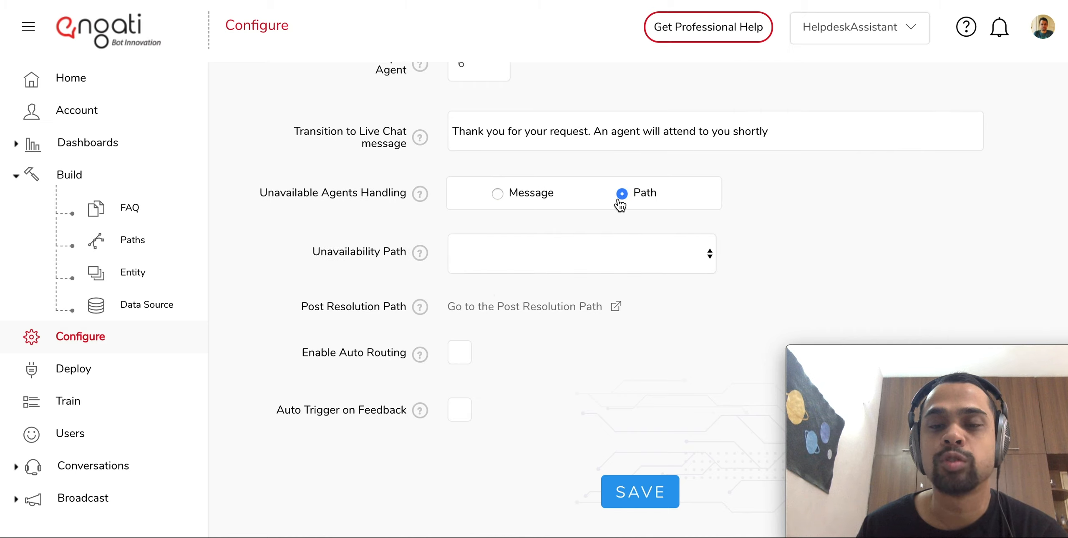
{"action": "left_click", "coordinate": [526, 201]}
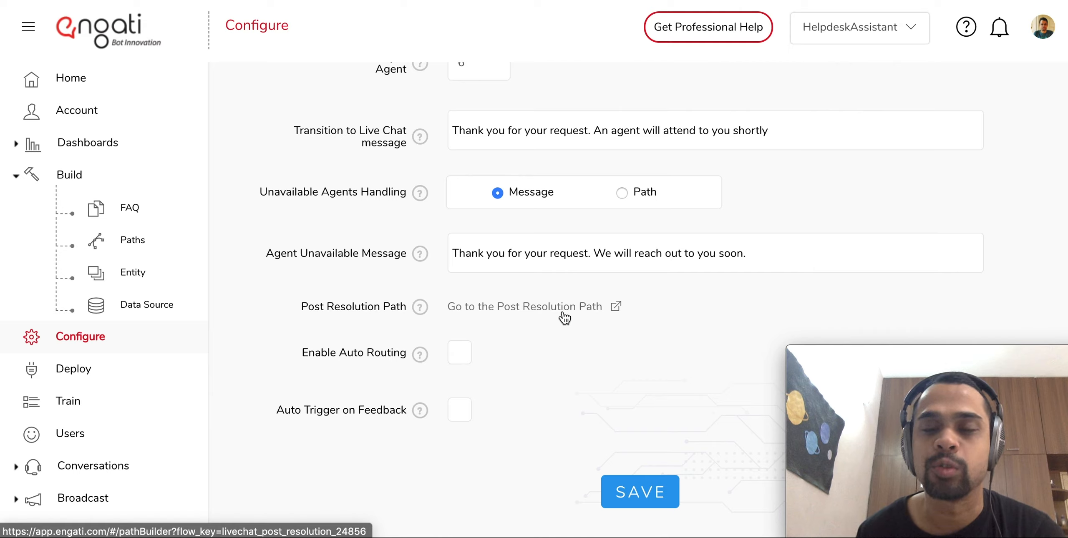
{"action": "left_click", "coordinate": [459, 354]}
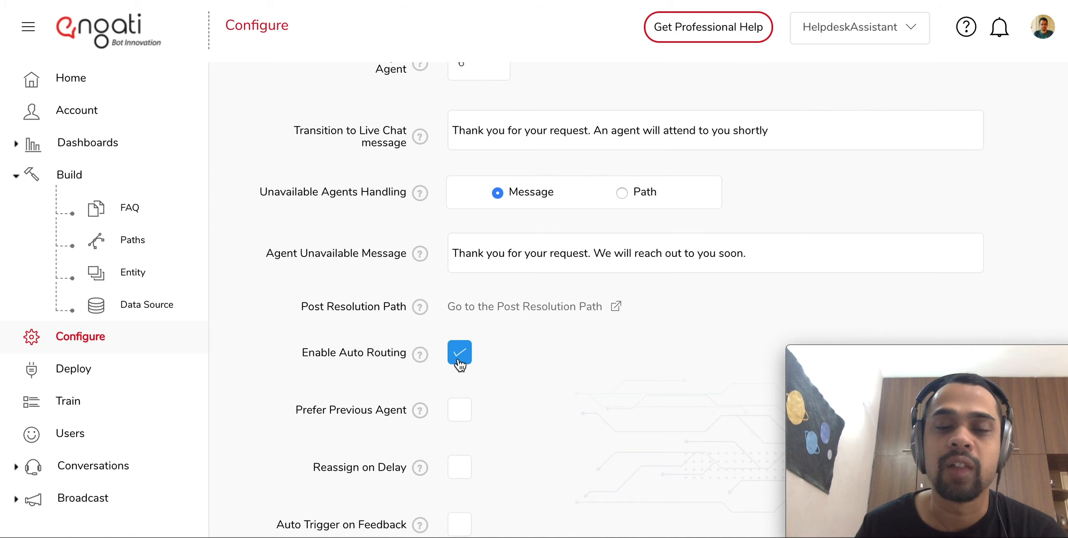
{"action": "scroll", "coordinate": [536, 390], "scroll_direction": "down", "scroll_amount": 3}
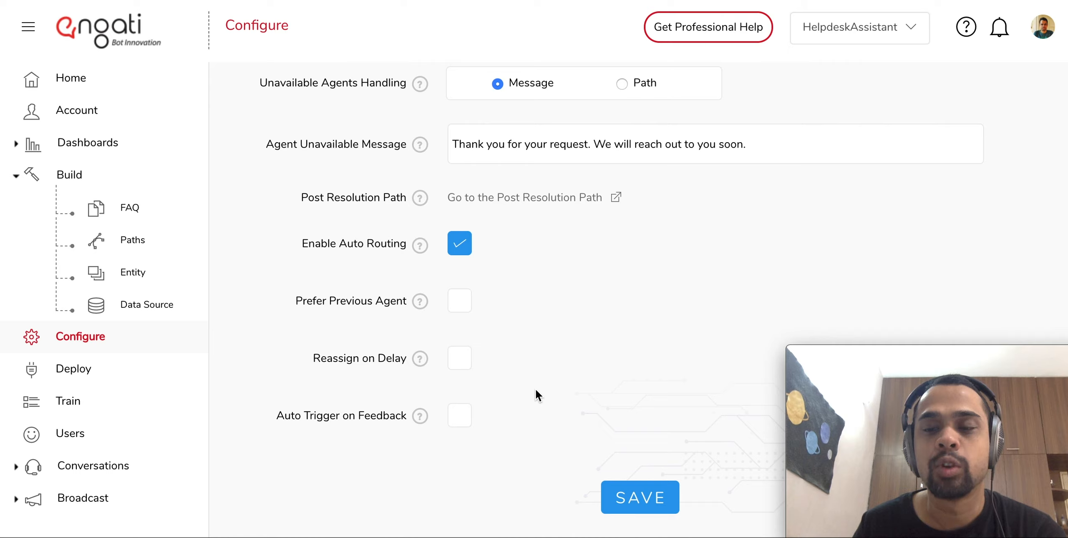
{"action": "left_click", "coordinate": [463, 257]}
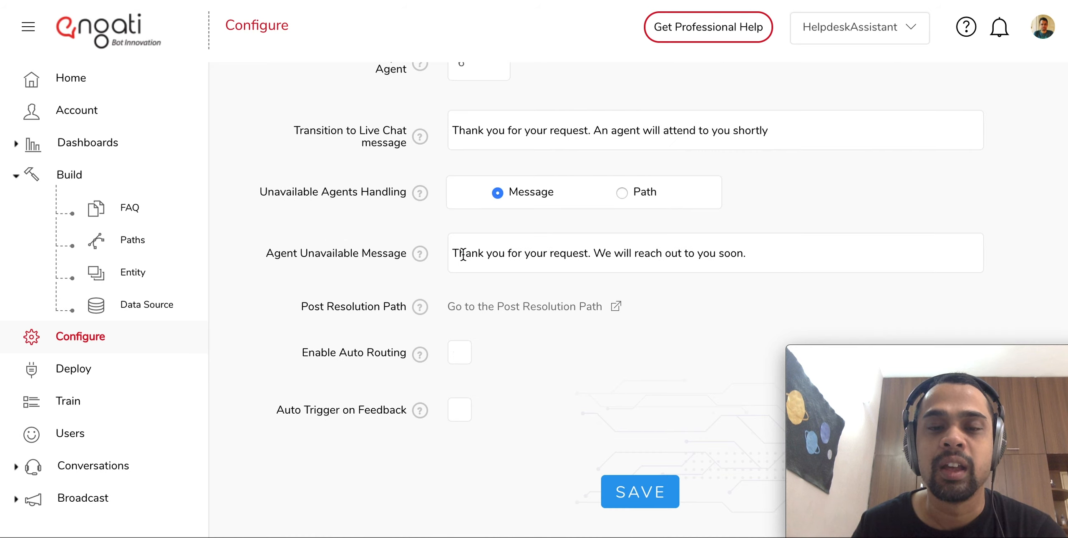
Step: View the new live chat requests in the Conversations section
{"action": "left_click", "coordinate": [96, 463]}
{"action": "scroll", "coordinate": [96, 459], "scroll_direction": "down", "scroll_amount": 1}
{"action": "left_click", "coordinate": [144, 354]}
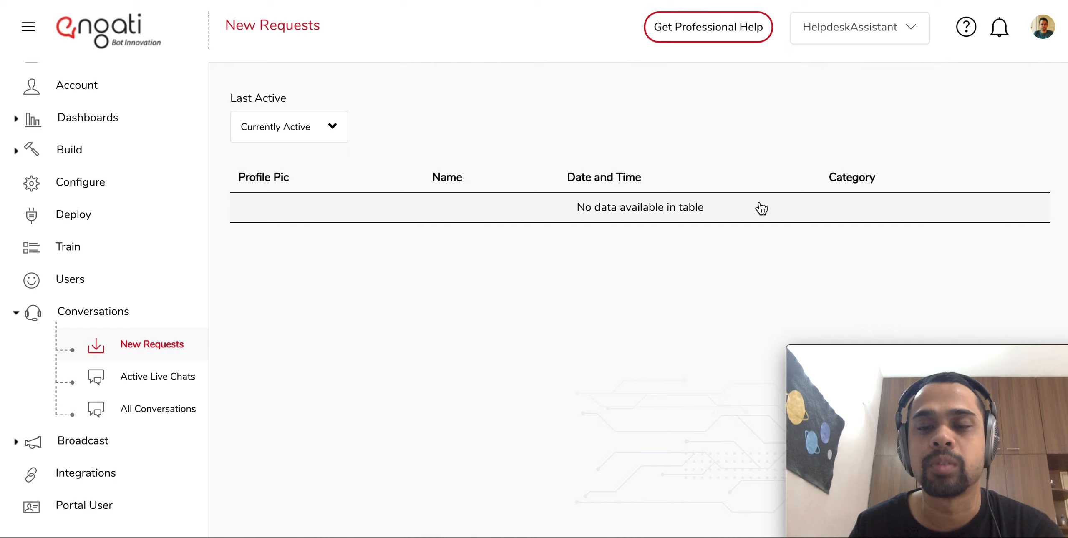
Step: Open the active live chats and send the waiting user the reply "Hey! How can I help you!"
{"action": "left_click", "coordinate": [140, 377]}
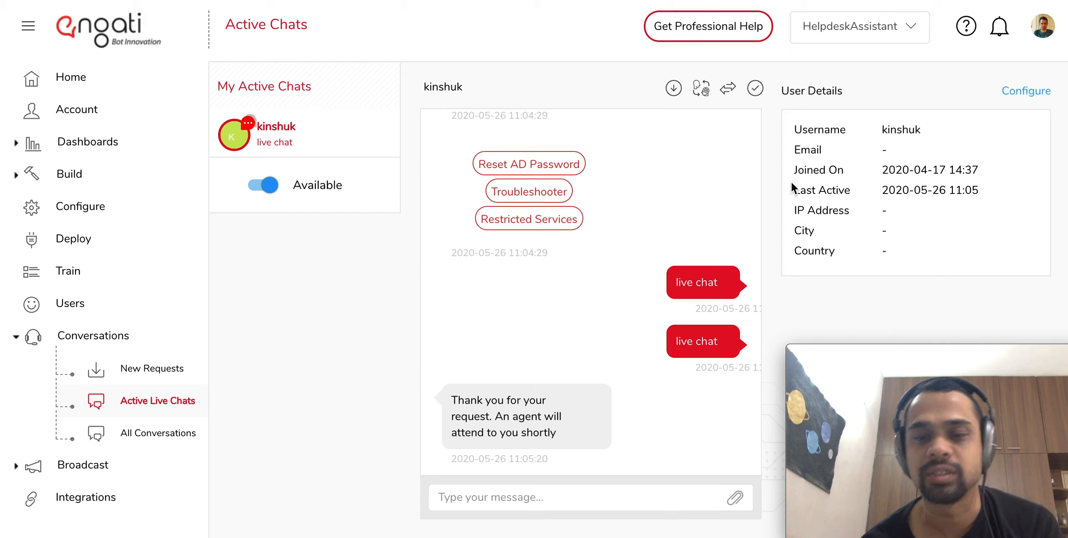
{"action": "left_click", "coordinate": [523, 487]}
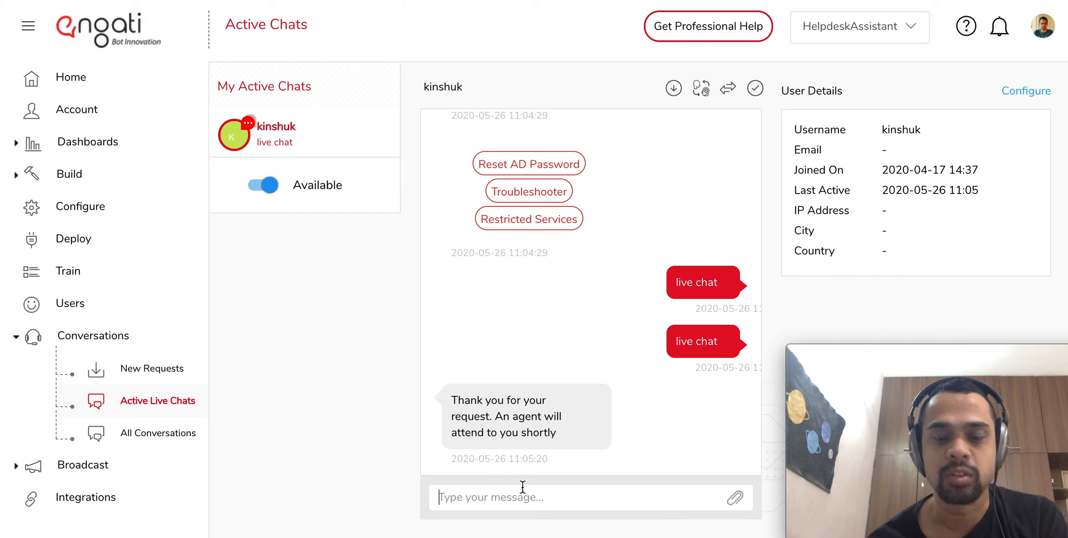
{"action": "type", "text": "Hey! How"}
{"action": "type", "text": "can I help you"}
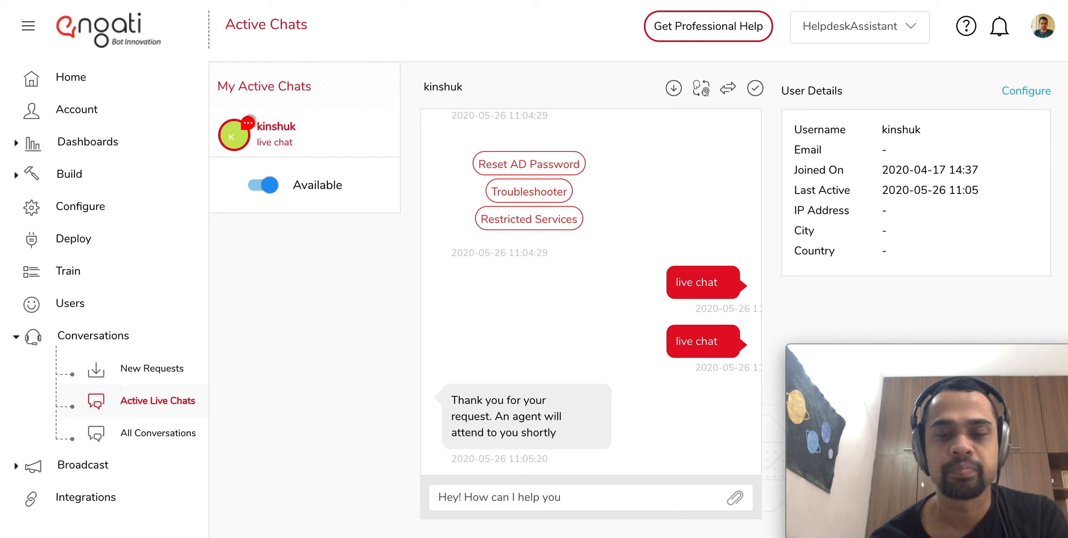
{"action": "type", "text": "!"}
{"action": "key", "text": "Return"}
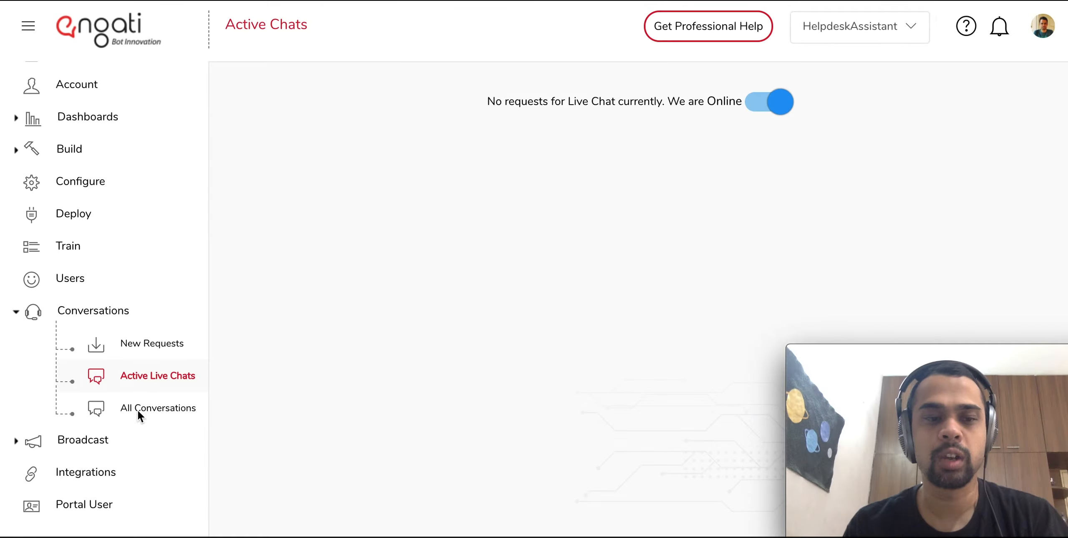
Step: Open the Basic broadcast overview to view drafted, scheduled and published broadcasts
{"action": "left_click", "coordinate": [105, 442]}
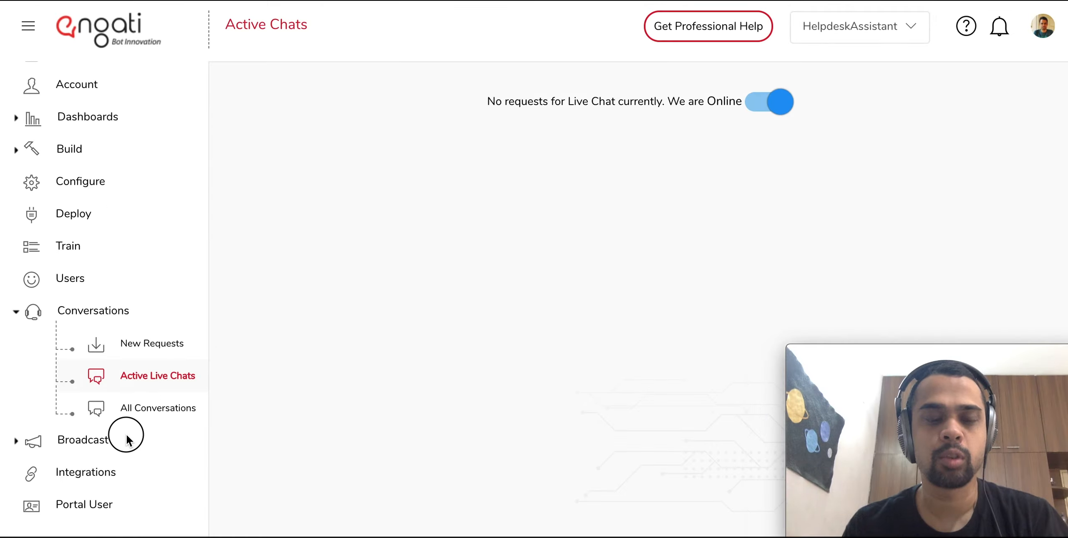
{"action": "left_click", "coordinate": [105, 443]}
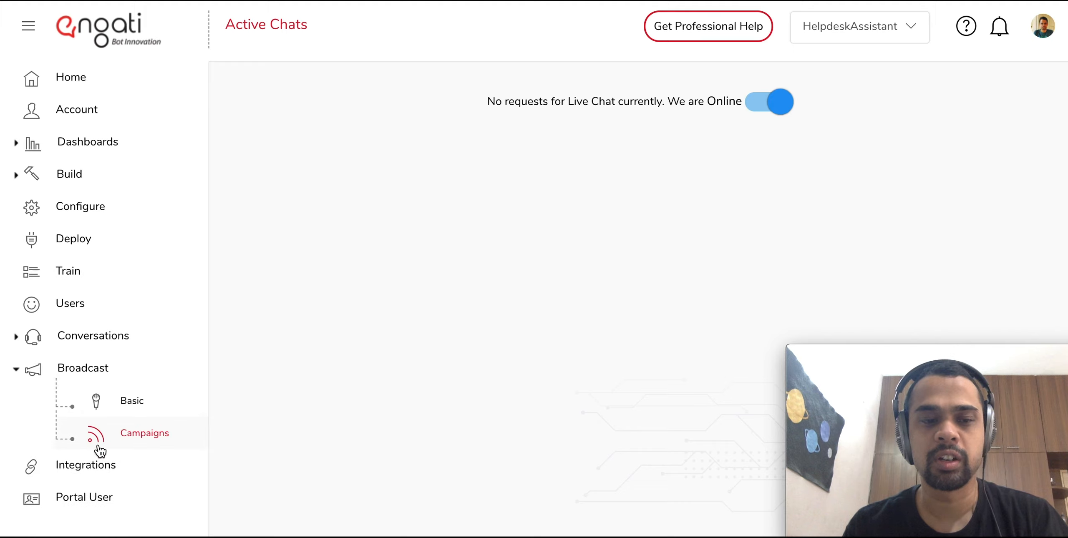
{"action": "left_click", "coordinate": [121, 416]}
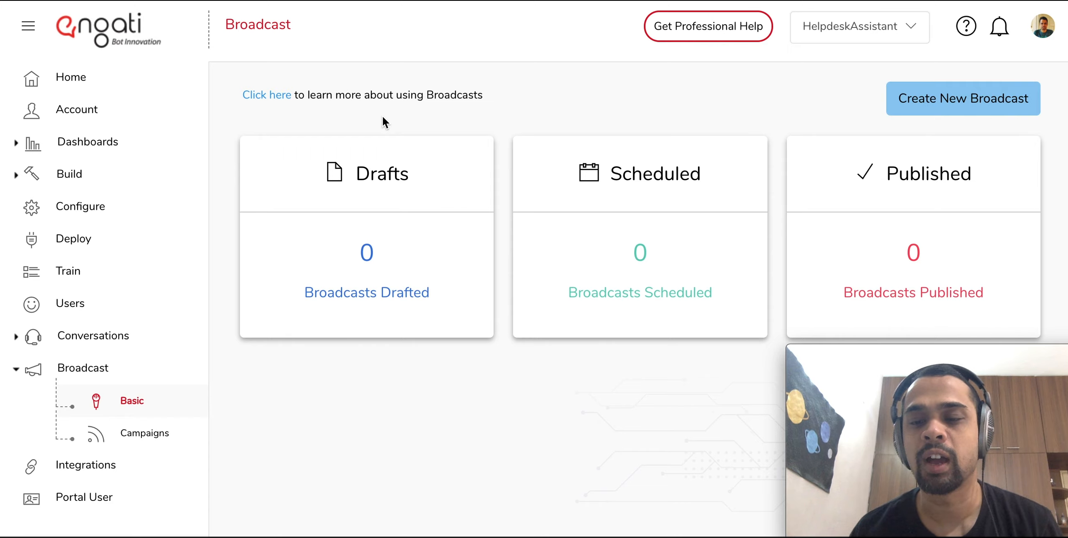
Step: Create a new basic broadcast and name it promo_update
{"action": "left_click", "coordinate": [1027, 110]}
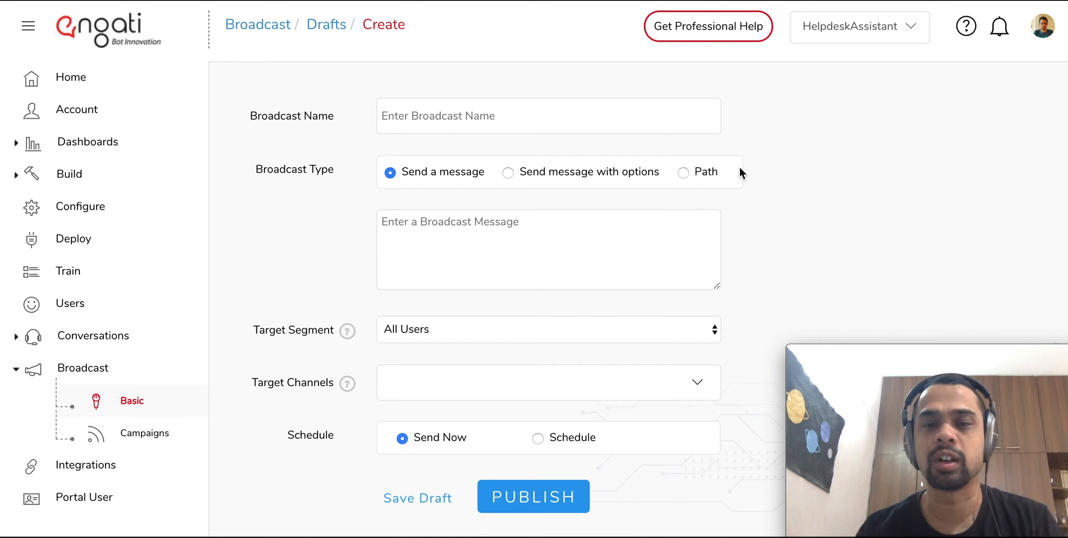
{"action": "left_click", "coordinate": [627, 129]}
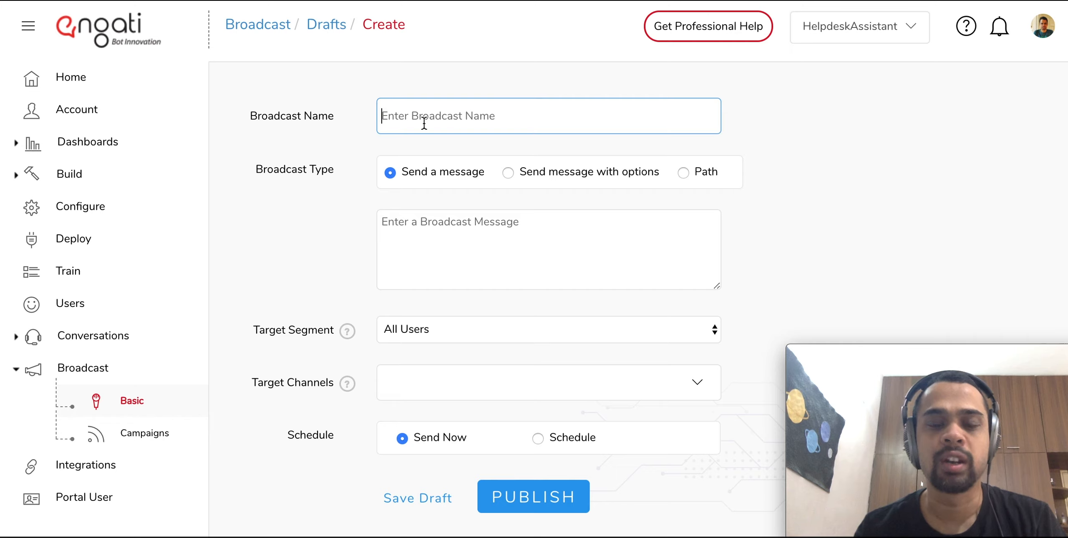
{"action": "type", "text": "promo_update"}
{"action": "left_click", "coordinate": [378, 145]}
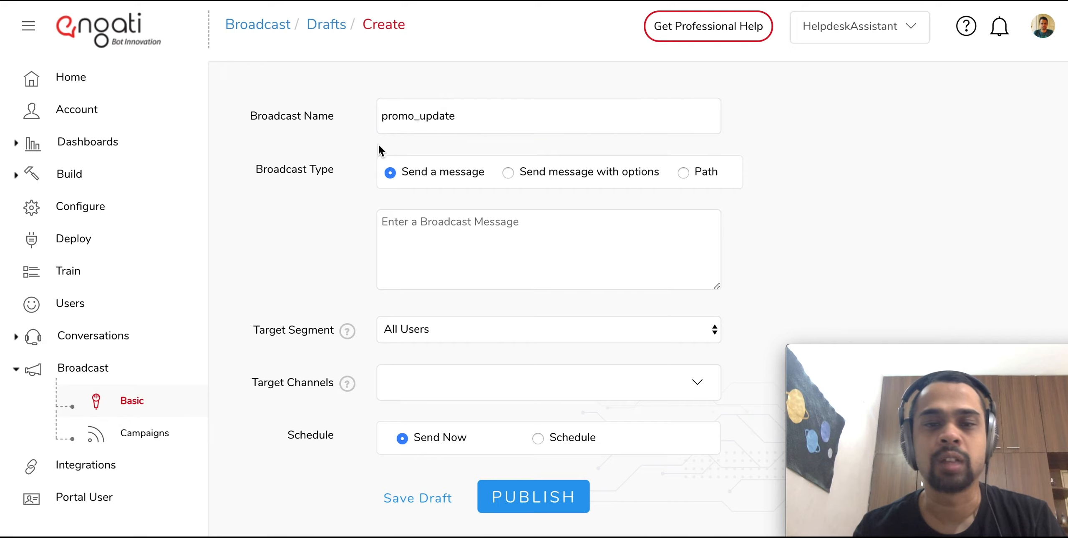
Step: Try the Path broadcast type, restoring the Send a message type
{"action": "triple_click", "coordinate": [310, 170]}
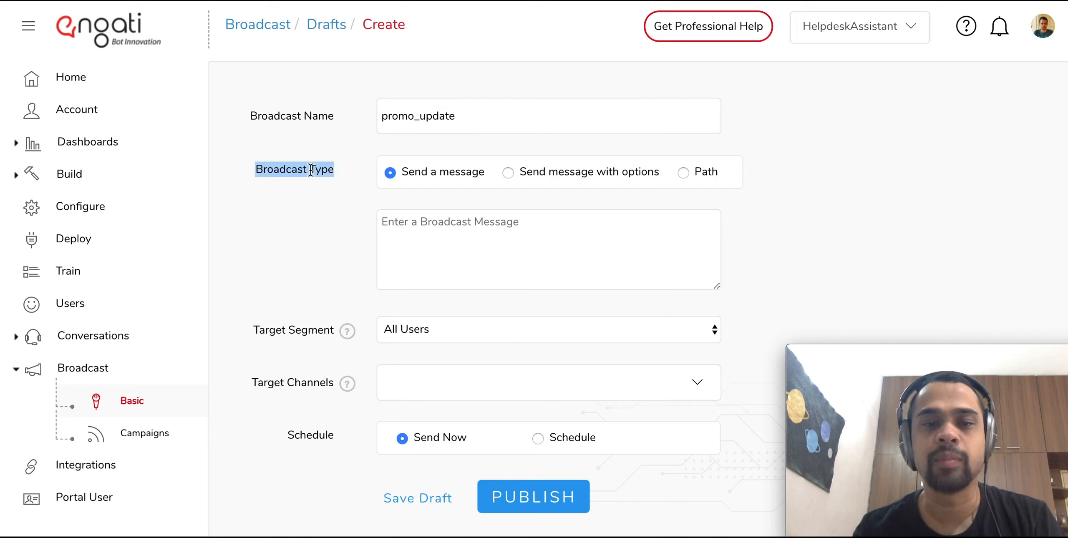
{"action": "left_click", "coordinate": [482, 194]}
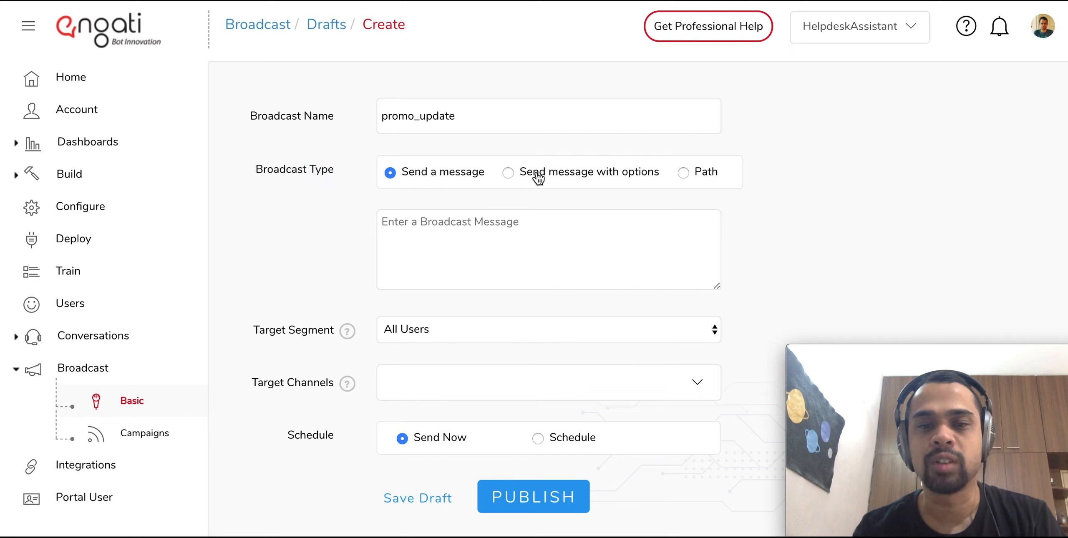
{"action": "left_click", "coordinate": [688, 179]}
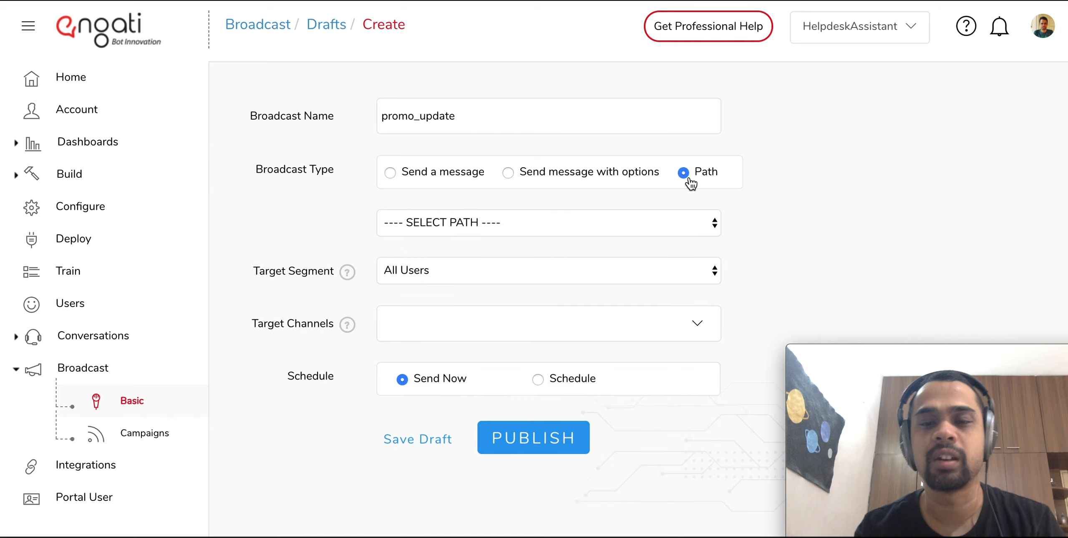
{"action": "left_click", "coordinate": [433, 177]}
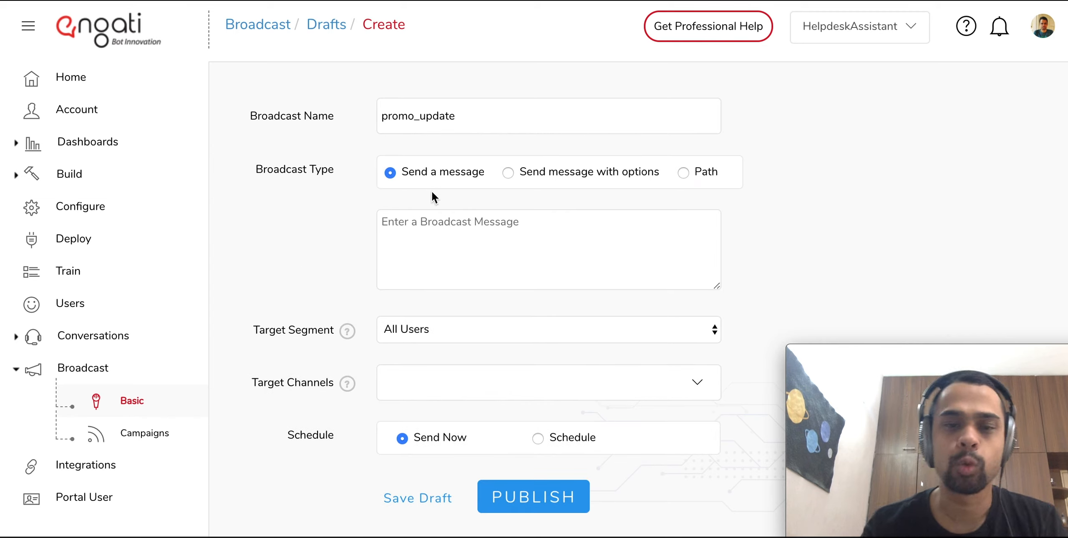
{"action": "left_click", "coordinate": [435, 233]}
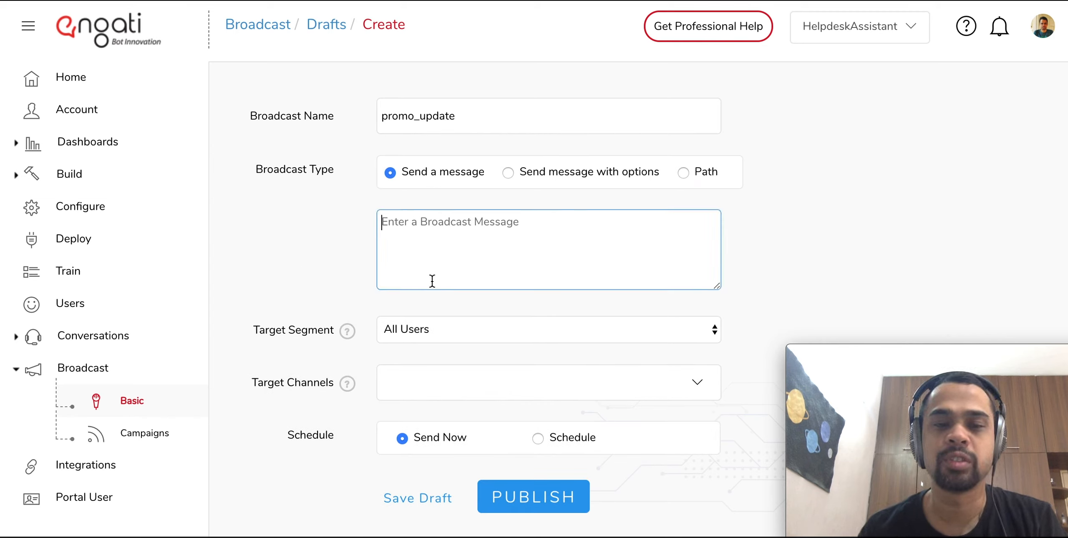
Step: View the target segment and target channel options available for the broadcast without selecting a channel
{"action": "left_click", "coordinate": [430, 331]}
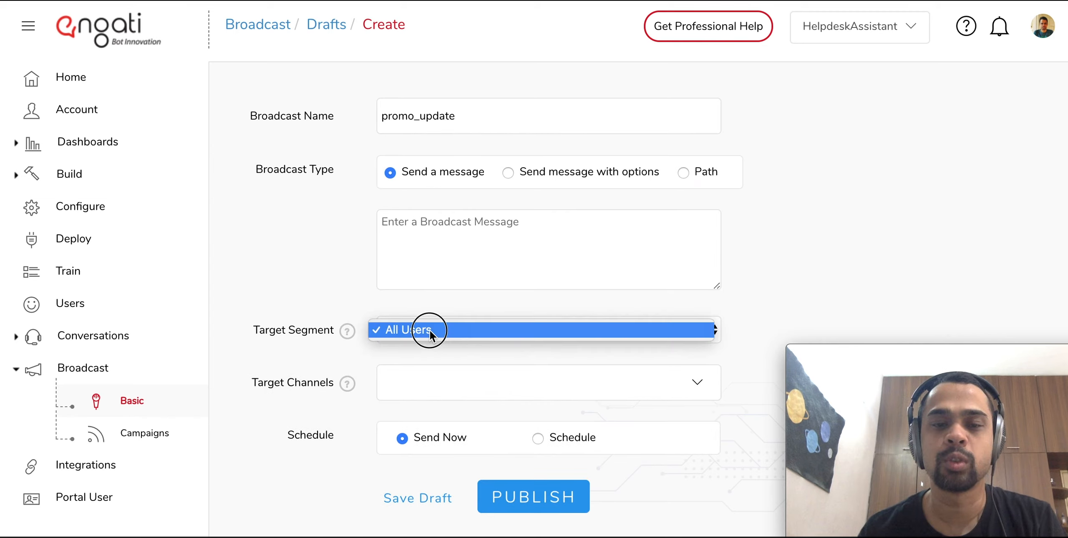
{"action": "left_click", "coordinate": [350, 342]}
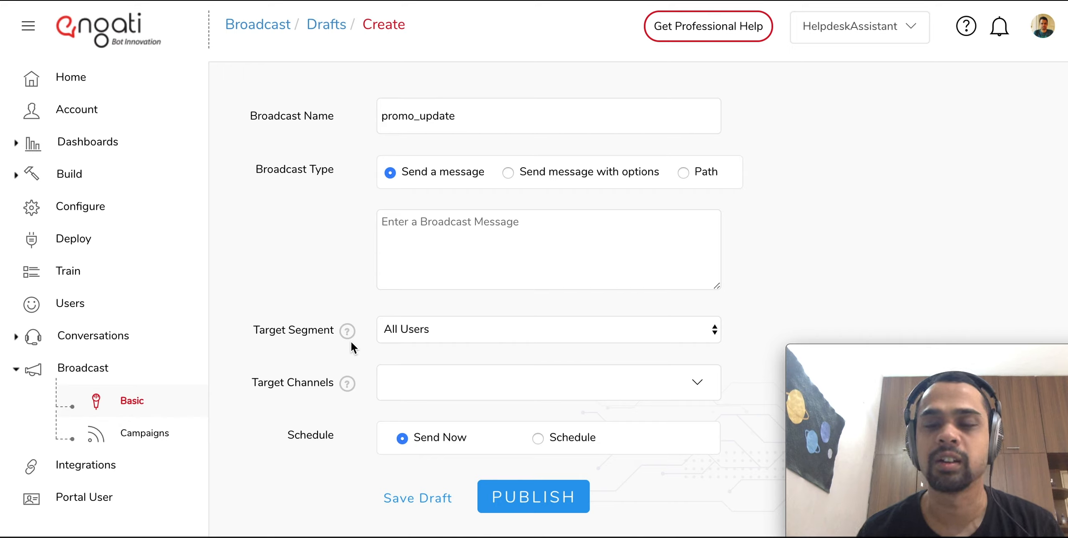
{"action": "left_click", "coordinate": [401, 377]}
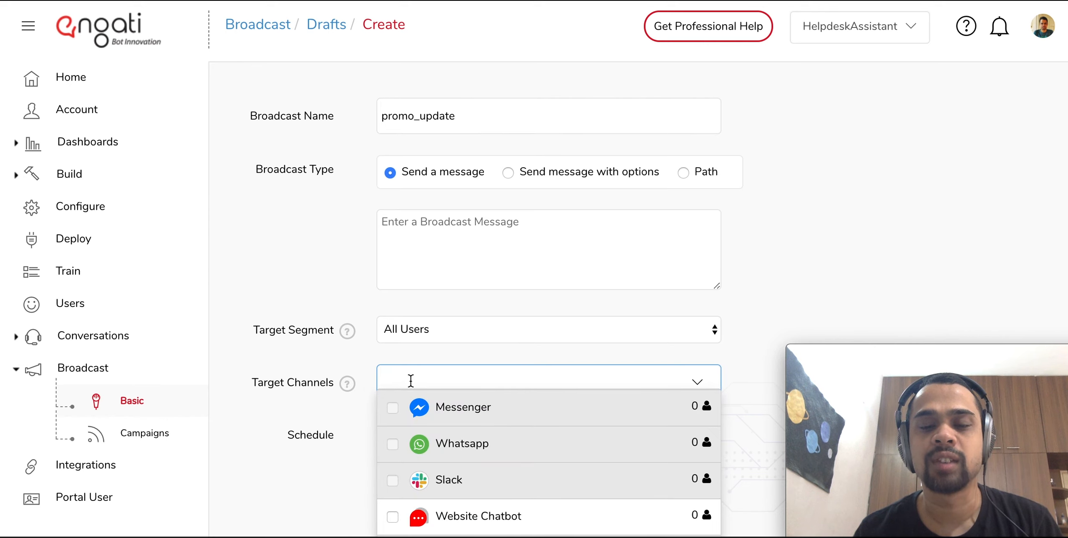
{"action": "scroll", "coordinate": [417, 407], "scroll_direction": "down", "scroll_amount": 3}
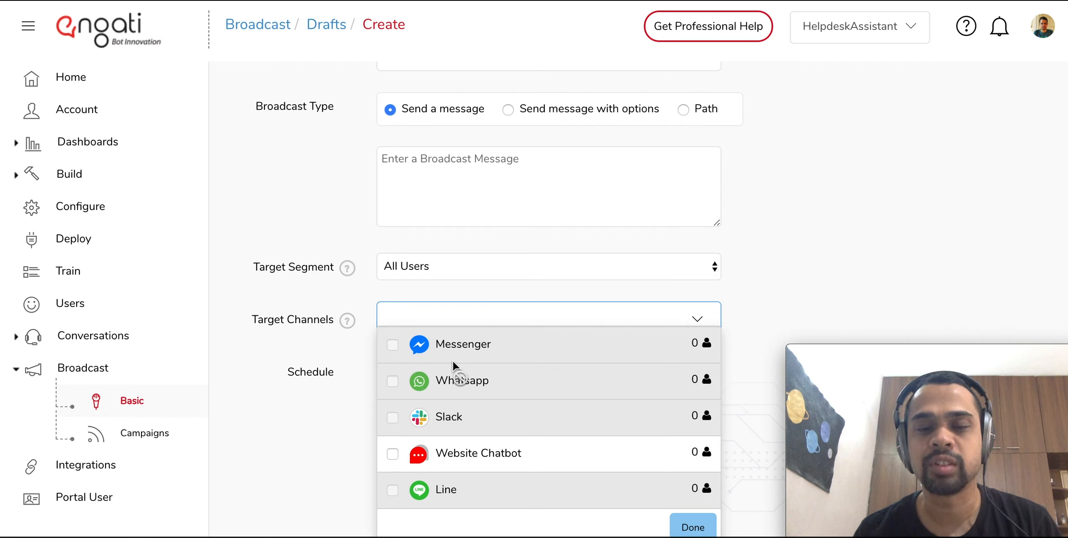
{"action": "scroll", "coordinate": [461, 365], "scroll_direction": "up", "scroll_amount": 1}
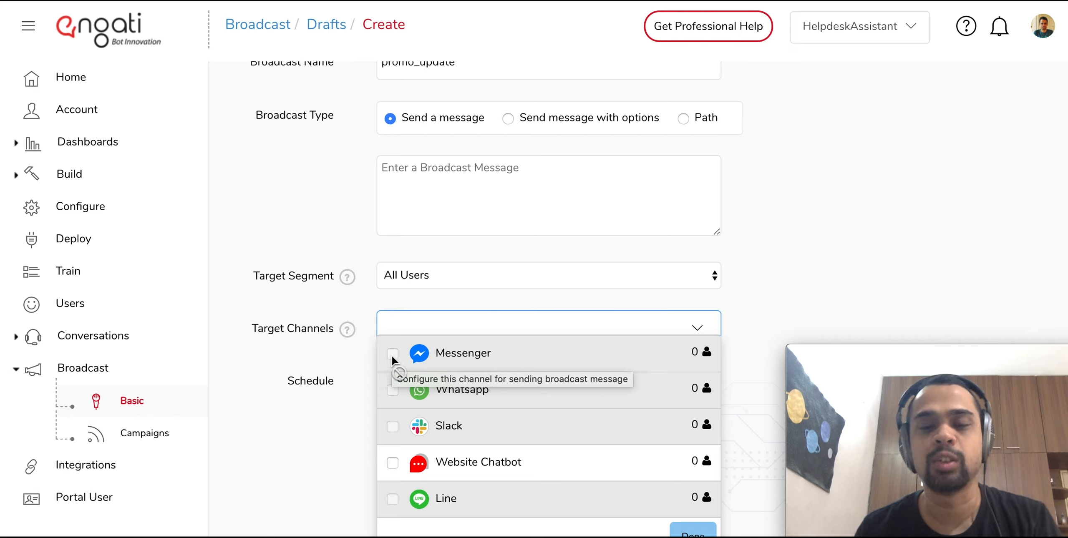
{"action": "left_click", "coordinate": [367, 357]}
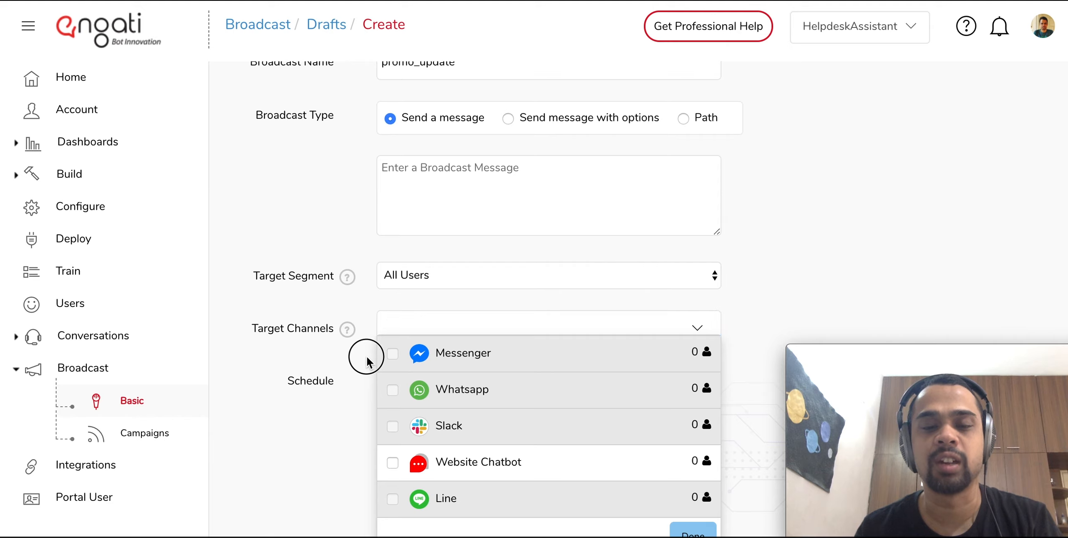
{"action": "scroll", "coordinate": [360, 381], "scroll_direction": "down", "scroll_amount": 1}
{"action": "scroll", "coordinate": [360, 381], "scroll_direction": "down", "scroll_amount": 1}
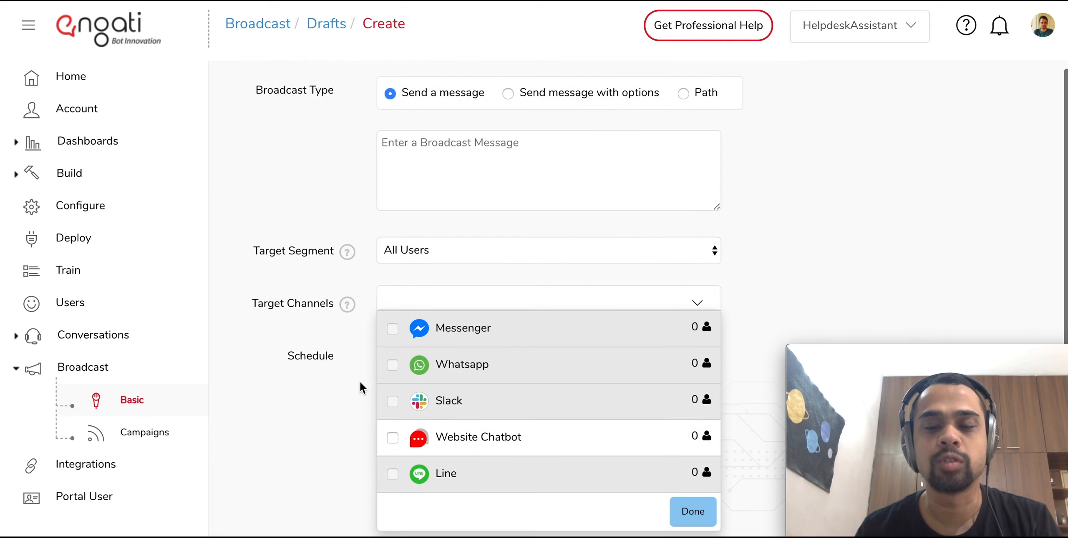
{"action": "left_click", "coordinate": [689, 517]}
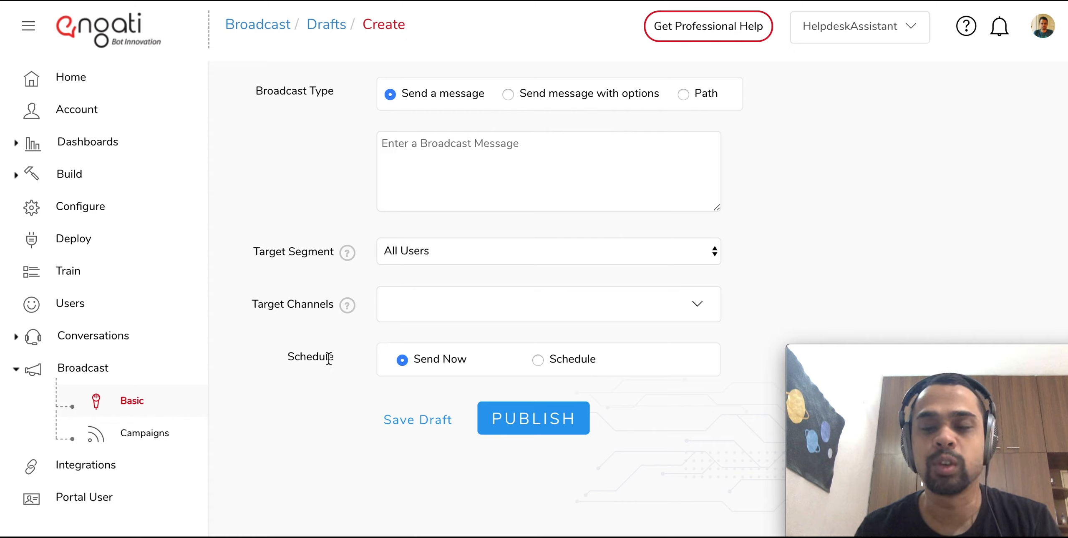
Step: Switch the broadcast's sending from Send Now to Schedule and view its frequency options and date and time picker
{"action": "left_click", "coordinate": [538, 359]}
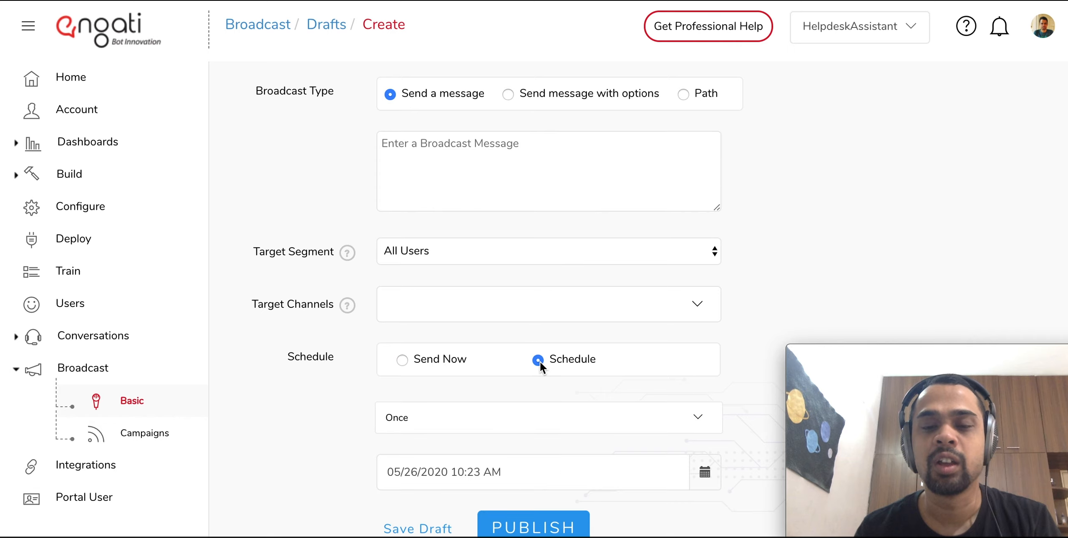
{"action": "left_click", "coordinate": [509, 416]}
{"action": "scroll", "coordinate": [509, 416], "scroll_direction": "down", "scroll_amount": 1}
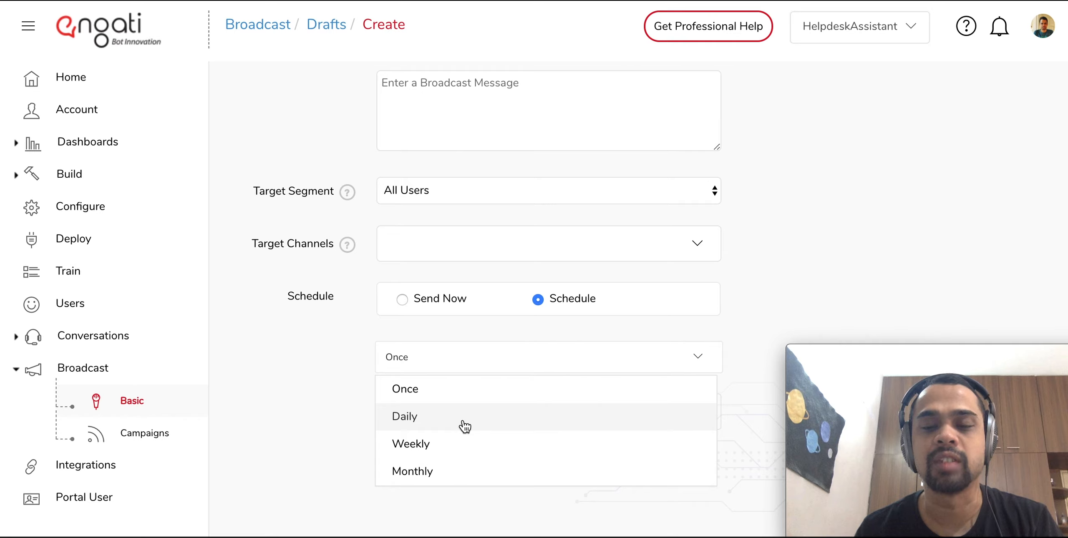
{"action": "left_click", "coordinate": [362, 403]}
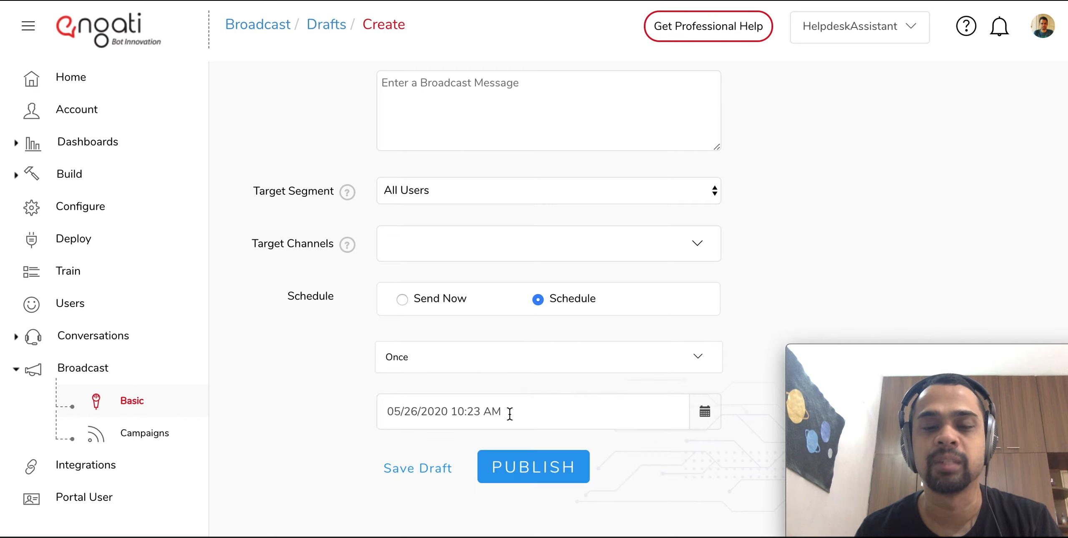
{"action": "left_click", "coordinate": [700, 424]}
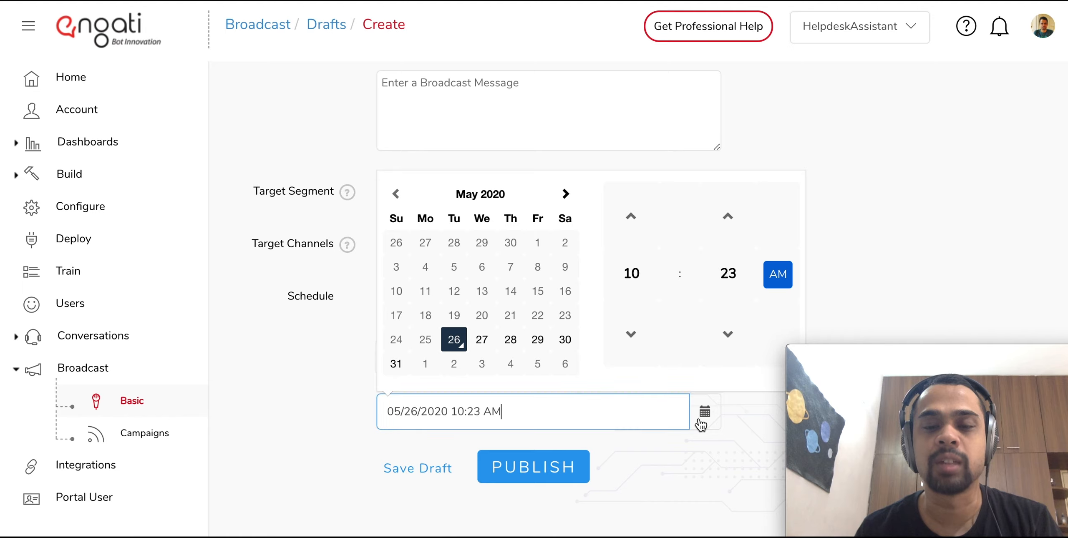
{"action": "key", "text": "Escape"}
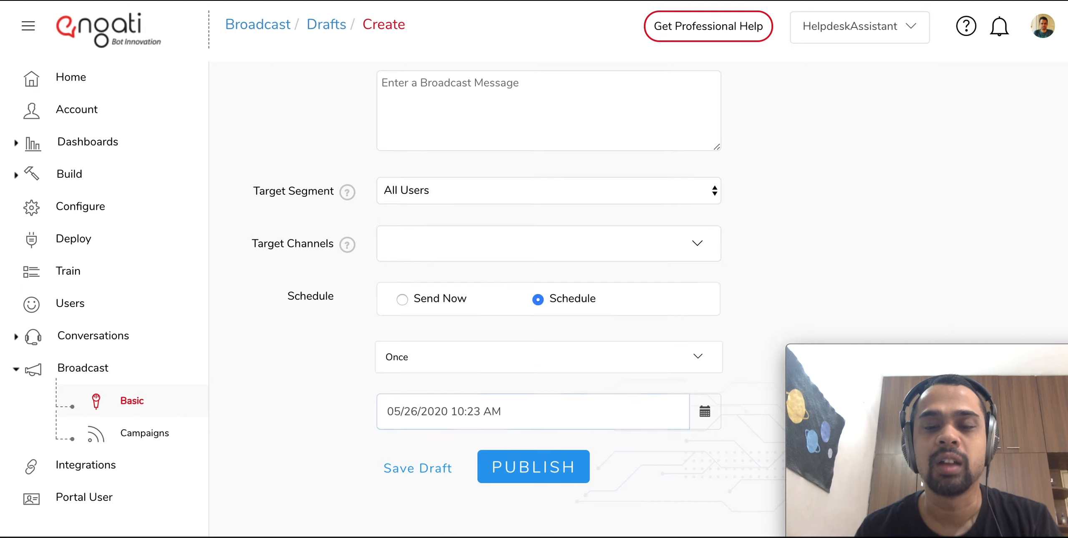
{"action": "scroll", "coordinate": [566, 466], "scroll_direction": "up", "scroll_amount": 2}
{"action": "scroll", "coordinate": [466, 308], "scroll_direction": "up", "scroll_amount": 2}
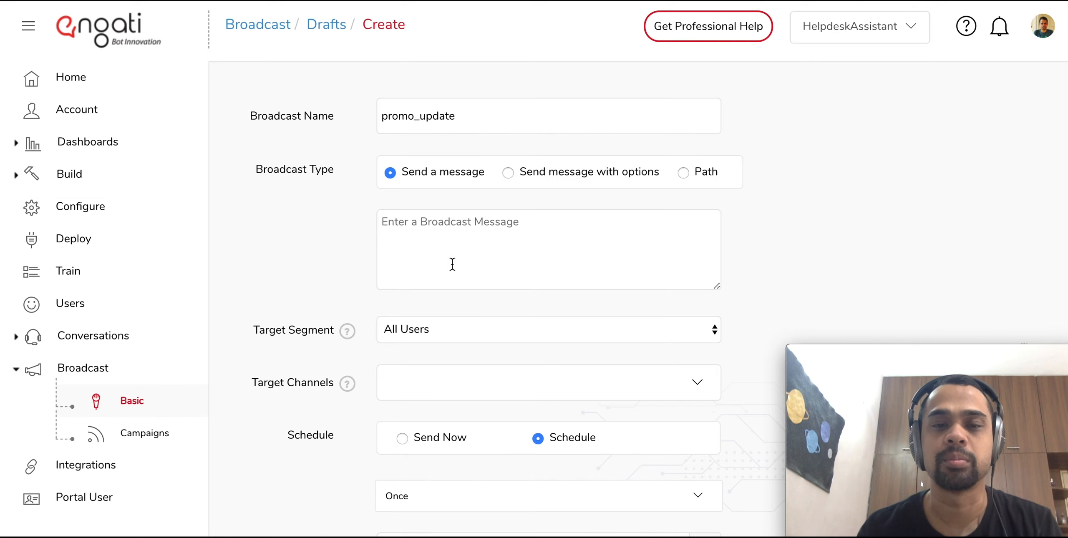
{"action": "scroll", "coordinate": [452, 264], "scroll_direction": "up", "scroll_amount": 1}
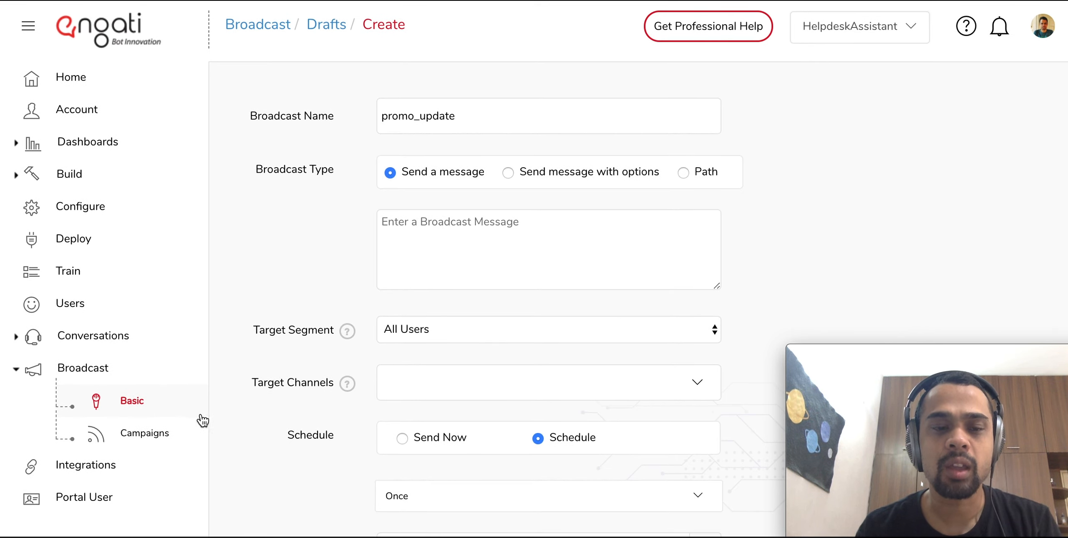
Step: Go to the broadcast campaigns and open the re-engagement campaign to view its messages
{"action": "left_click", "coordinate": [192, 432]}
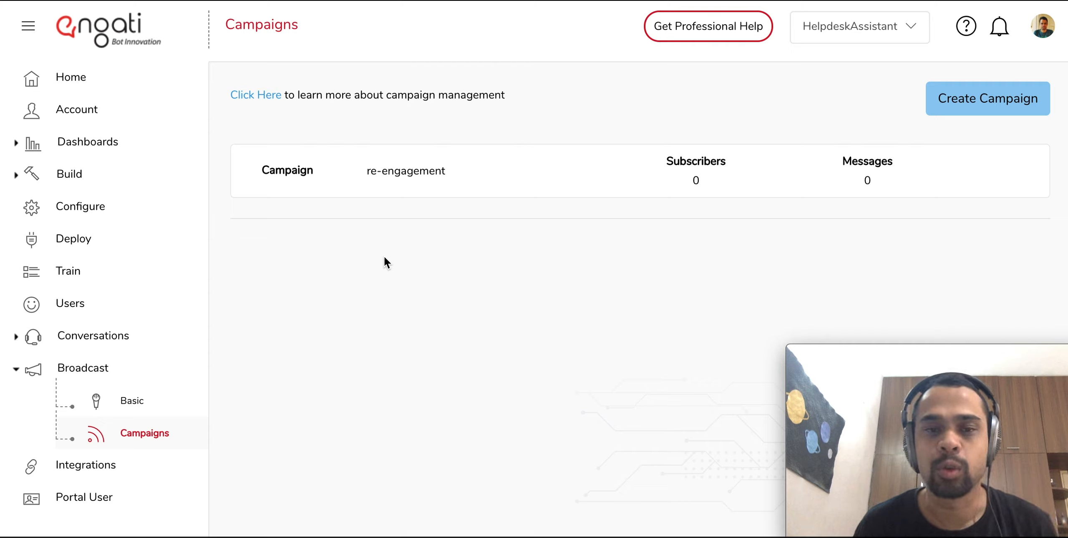
{"action": "mouse_move", "coordinate": [420, 191]}
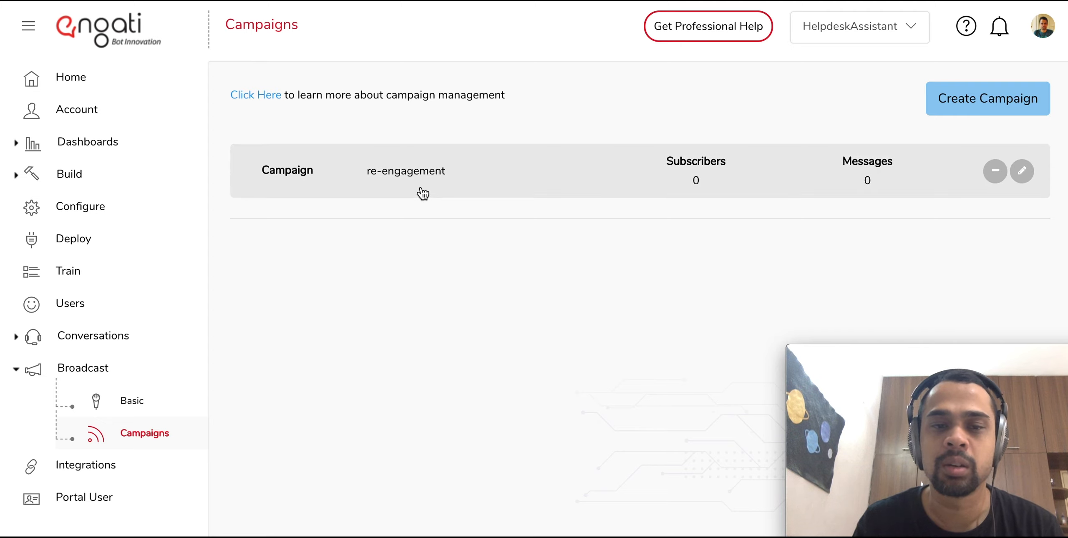
{"action": "left_click", "coordinate": [424, 189]}
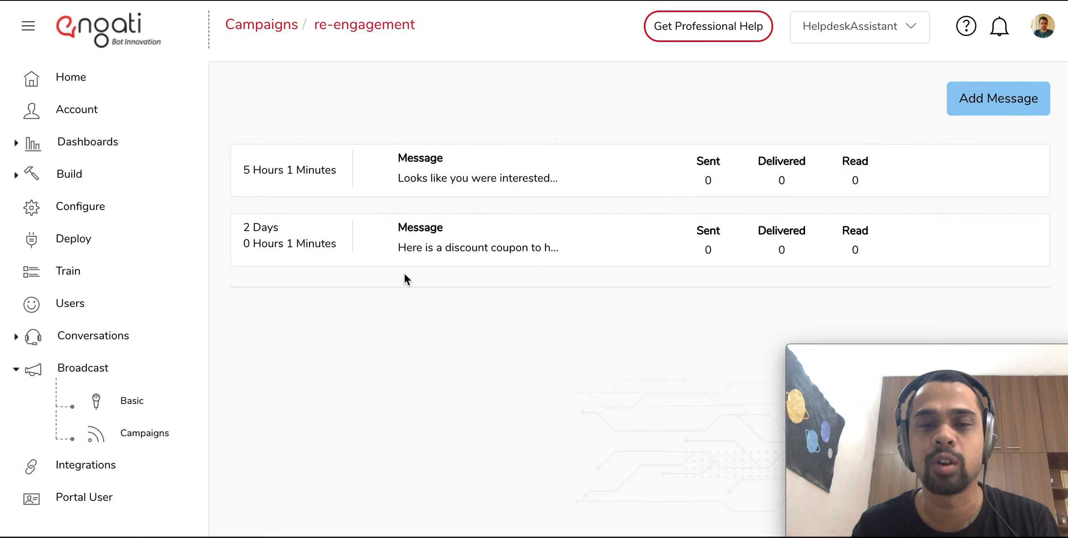
Step: Open the campaign's first message for editing and try the Select Days delivery option, restoring it to Any
{"action": "mouse_move", "coordinate": [452, 169]}
{"action": "left_click", "coordinate": [1022, 170]}
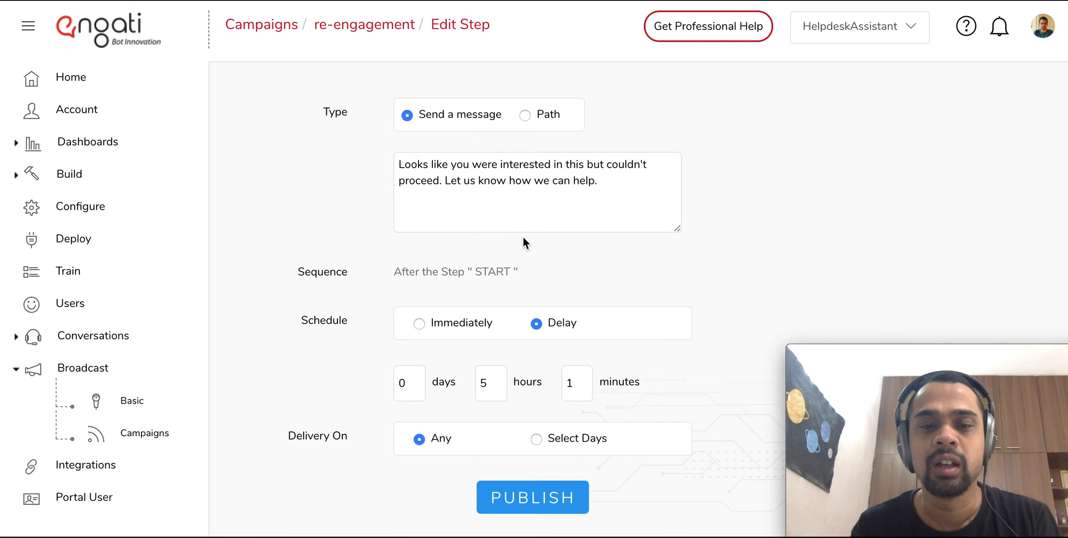
{"action": "scroll", "coordinate": [522, 237], "scroll_direction": "down", "scroll_amount": 1}
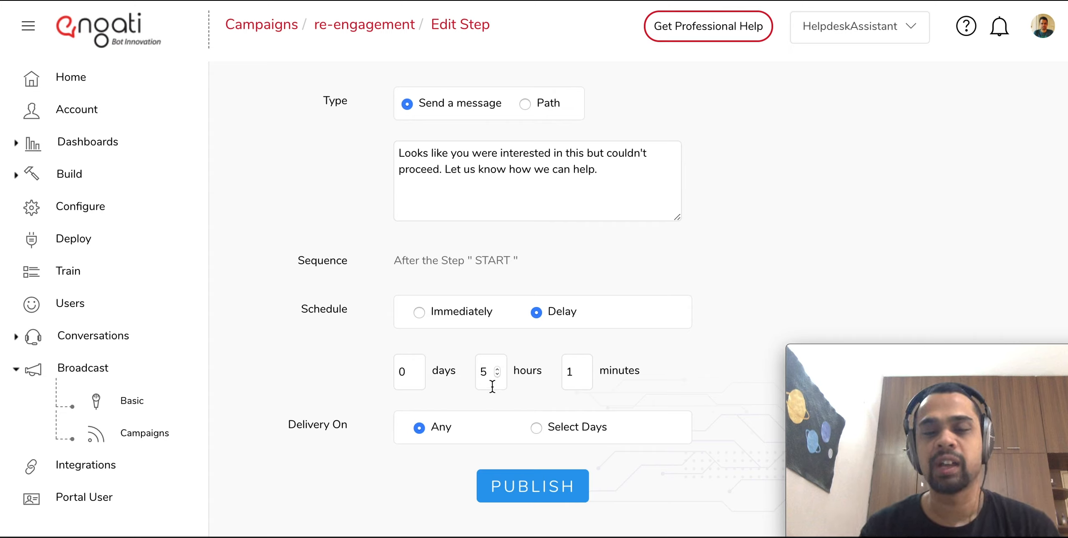
{"action": "left_click", "coordinate": [557, 431]}
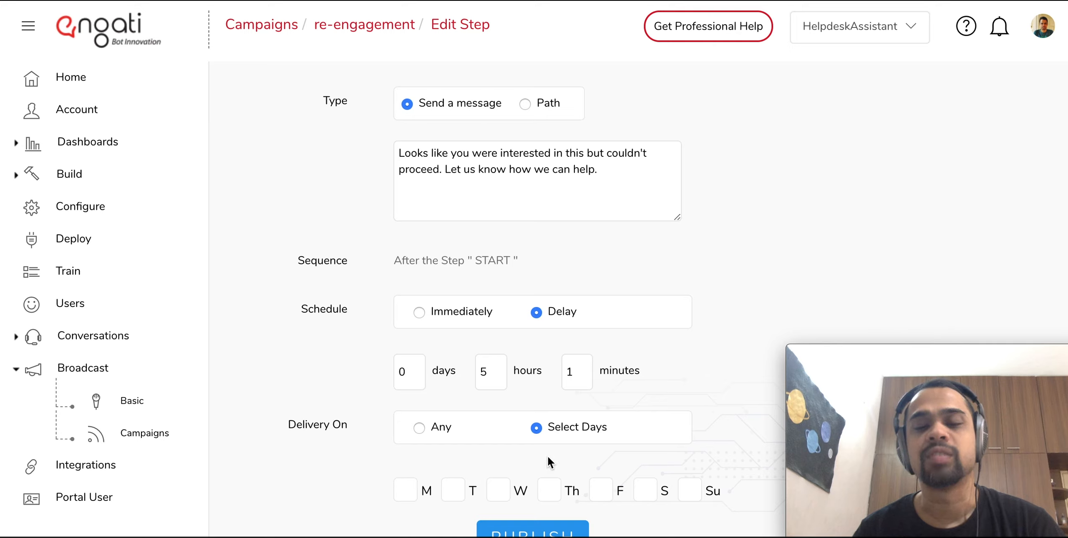
{"action": "left_click", "coordinate": [433, 436]}
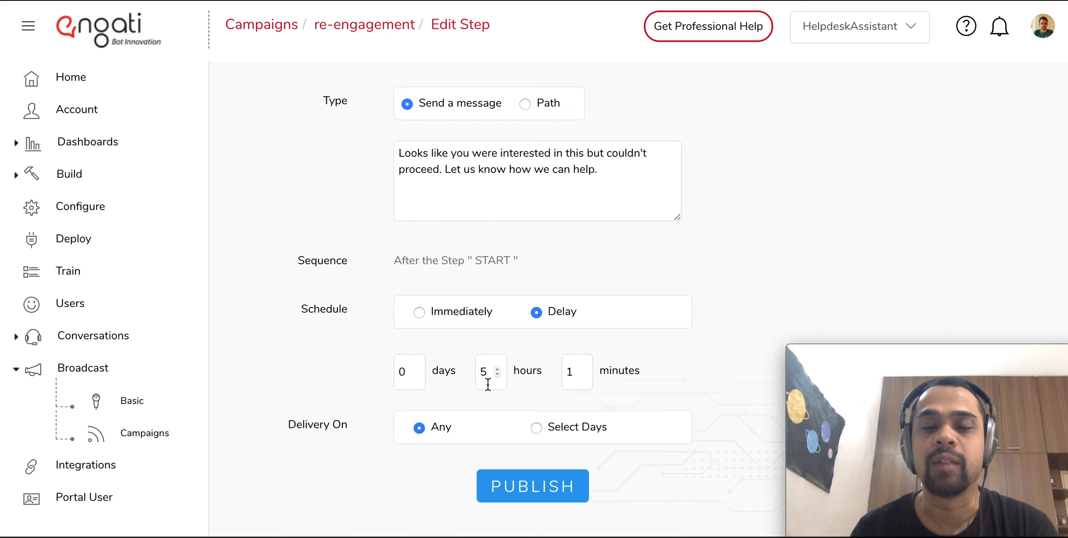
Step: Review the first re-engagement message's text and publish the message with its existing settings
{"action": "scroll", "coordinate": [487, 383], "scroll_direction": "up", "scroll_amount": 1}
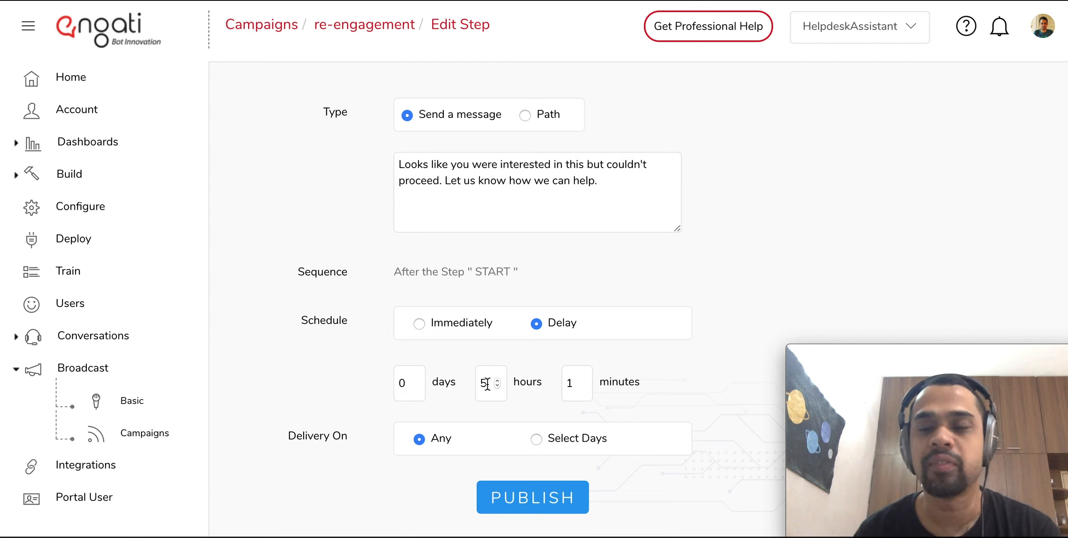
{"action": "scroll", "coordinate": [482, 344], "scroll_direction": "up", "scroll_amount": 1}
{"action": "scroll", "coordinate": [482, 347], "scroll_direction": "down", "scroll_amount": 1}
{"action": "triple_click", "coordinate": [481, 209]}
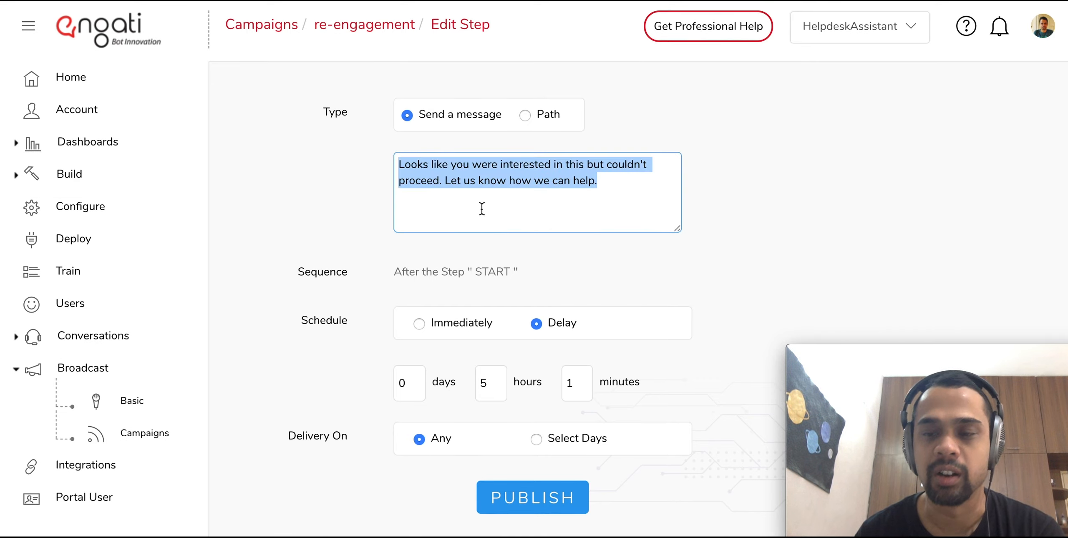
{"action": "left_click", "coordinate": [482, 208]}
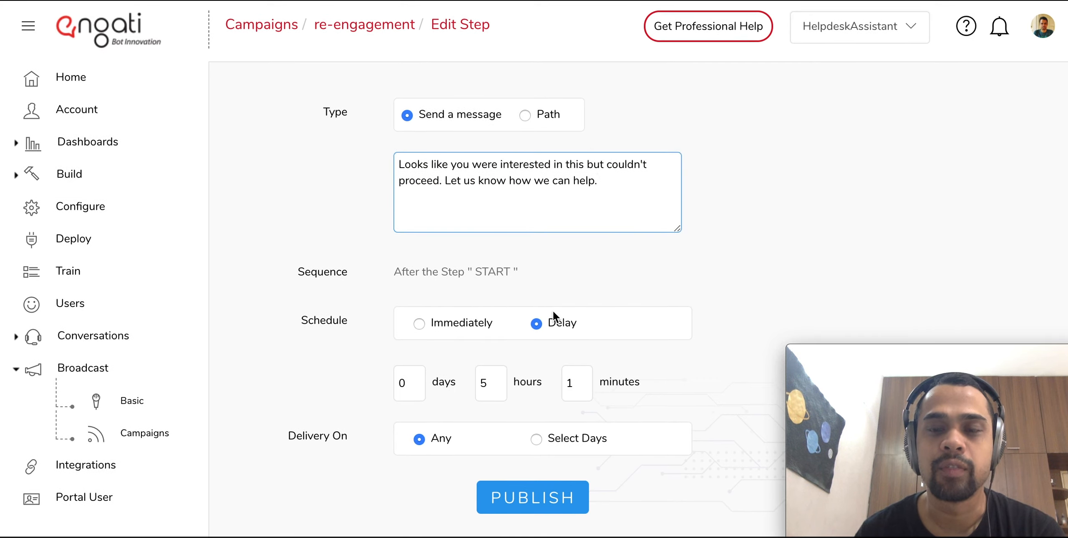
{"action": "left_click", "coordinate": [522, 504]}
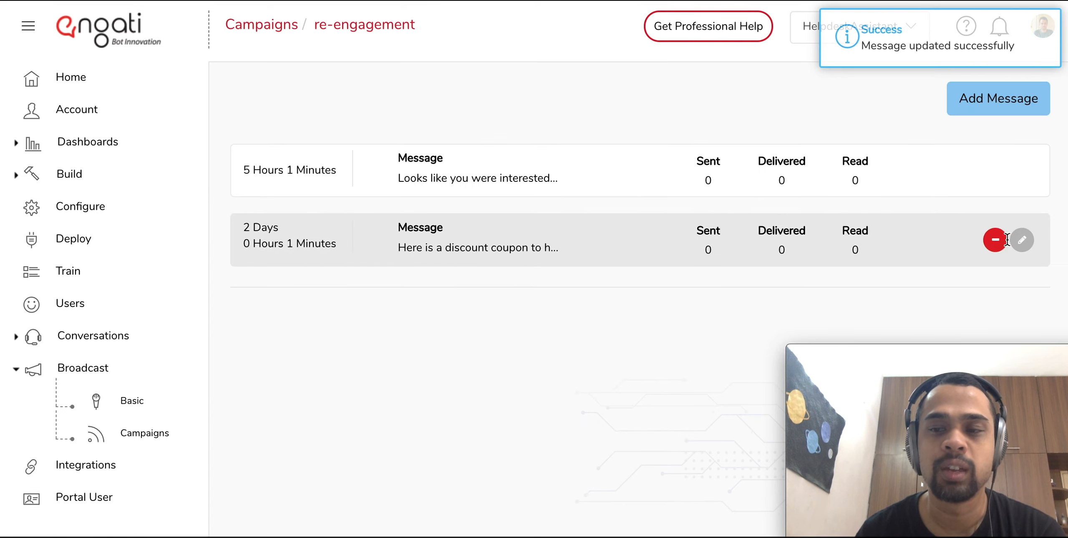
Step: Open the campaign's second message, the discount coupon one, for editing and examine its sequence and delay settings
{"action": "left_click", "coordinate": [1022, 241]}
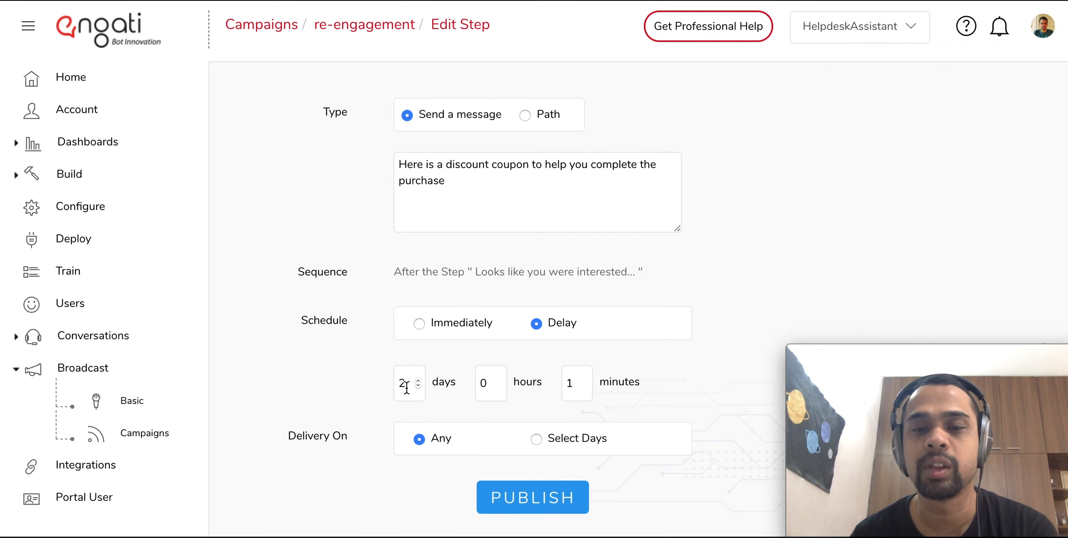
{"action": "left_click_drag", "start_coordinate": [367, 273], "coordinate": [637, 269]}
{"action": "left_click", "coordinate": [642, 269]}
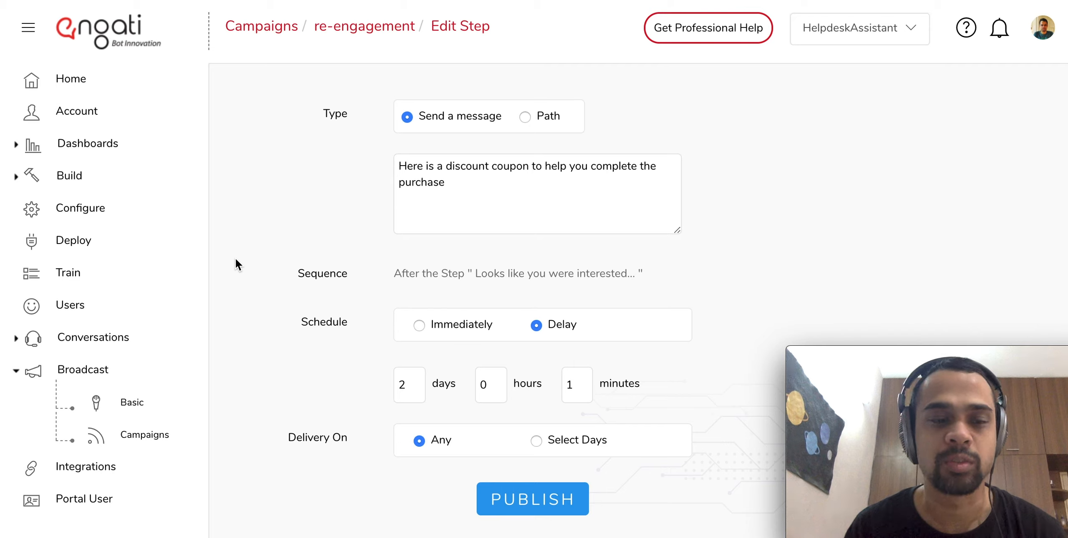
Step: Go to all conversations and view the Website User's chat, returning to the first listed user's conversation
{"action": "left_click", "coordinate": [140, 336]}
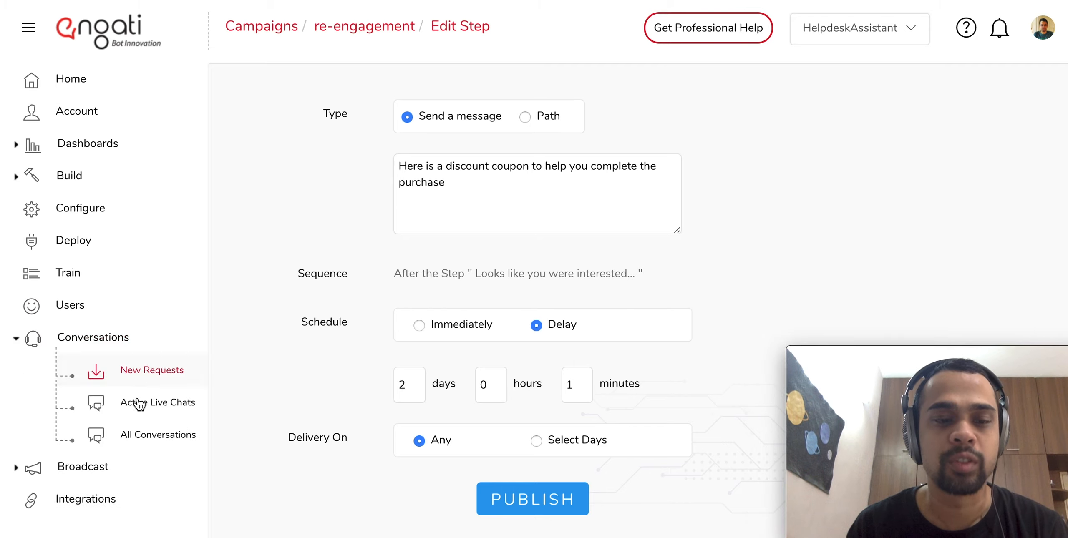
{"action": "left_click", "coordinate": [141, 437]}
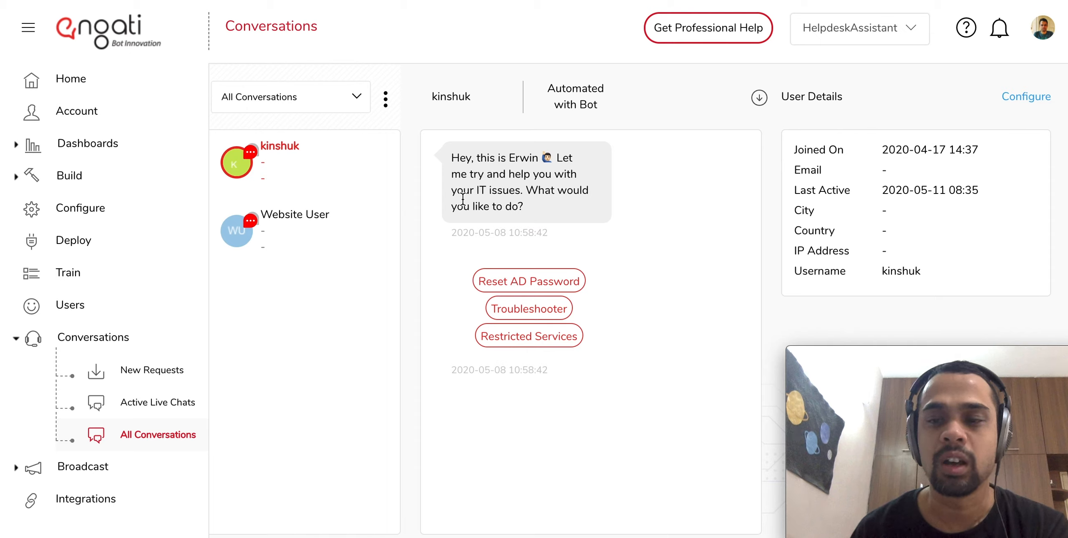
{"action": "left_click", "coordinate": [332, 248]}
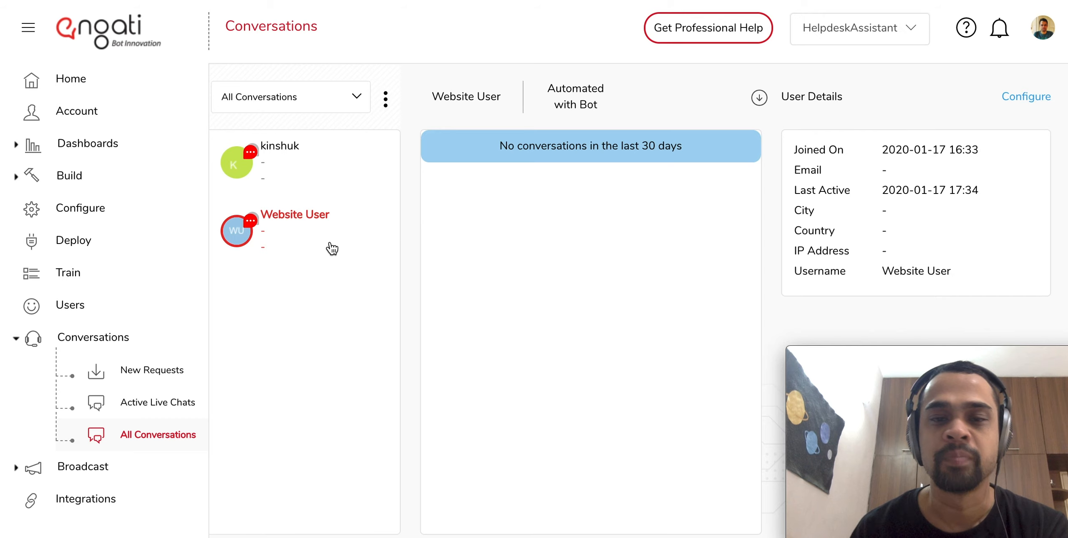
{"action": "scroll", "coordinate": [459, 252], "scroll_direction": "down", "scroll_amount": 1}
{"action": "scroll", "coordinate": [459, 252], "scroll_direction": "up", "scroll_amount": 1}
{"action": "left_click", "coordinate": [355, 189]}
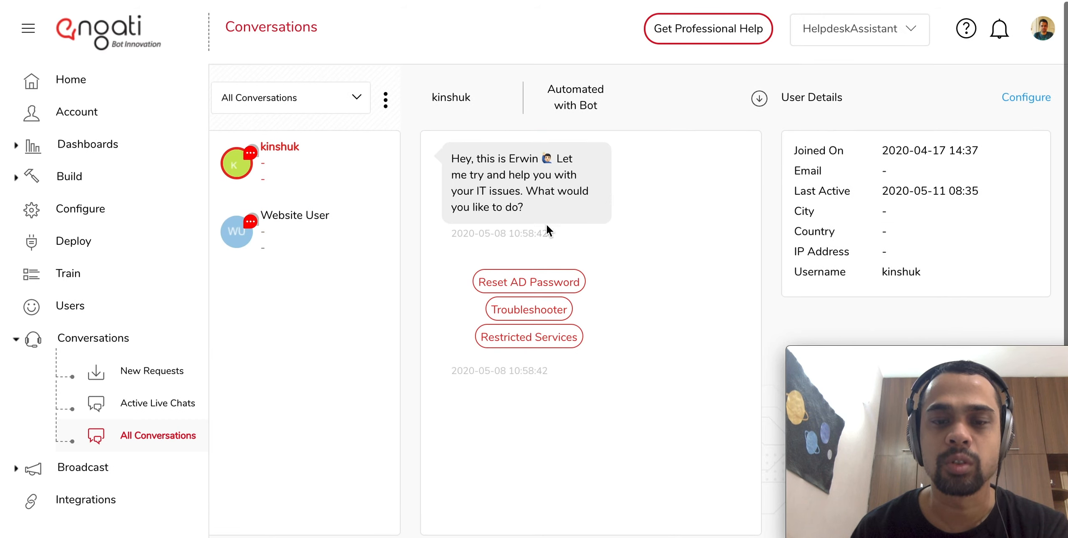
Step: Examine the first user's bot conversation and user details, including the Last Active field
{"action": "scroll", "coordinate": [690, 380], "scroll_direction": "down", "scroll_amount": 2}
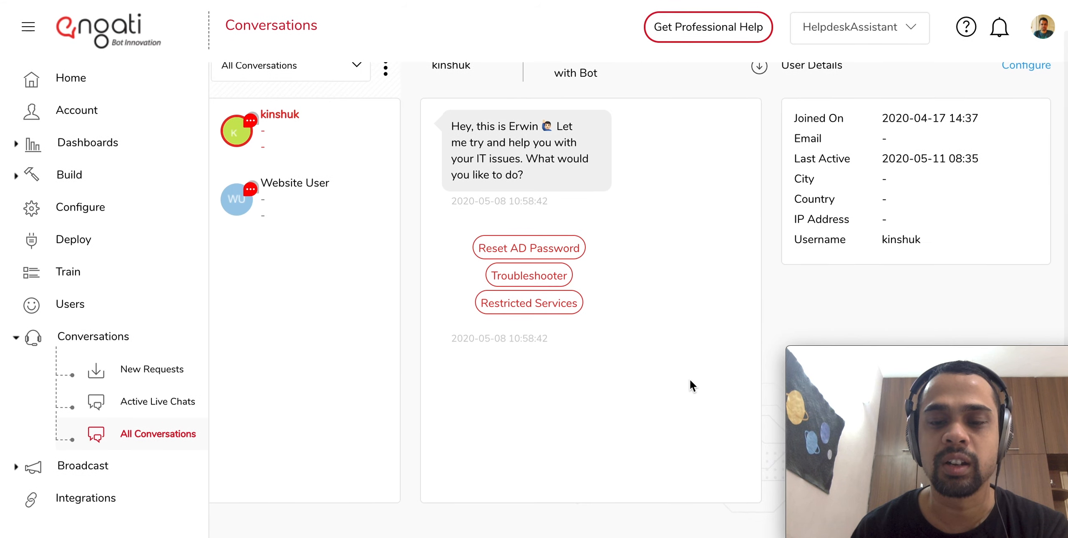
{"action": "scroll", "coordinate": [692, 338], "scroll_direction": "up", "scroll_amount": 2}
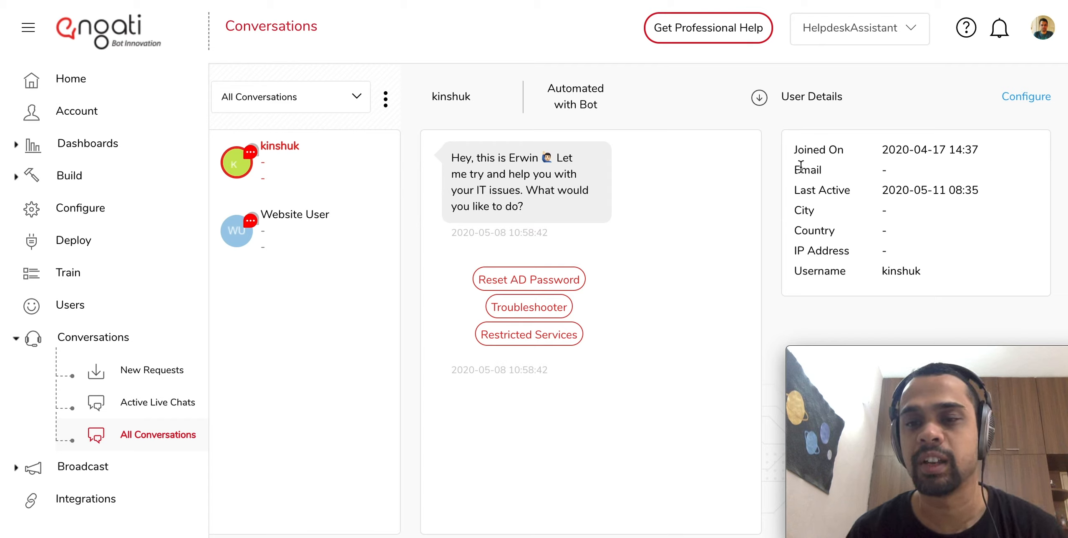
{"action": "triple_click", "coordinate": [832, 189]}
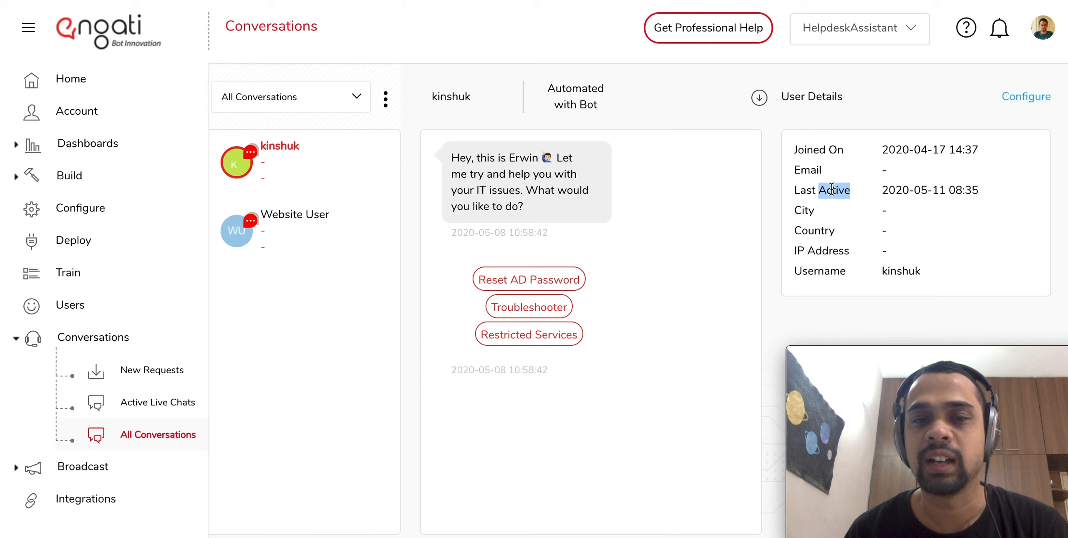
{"action": "left_click", "coordinate": [832, 189]}
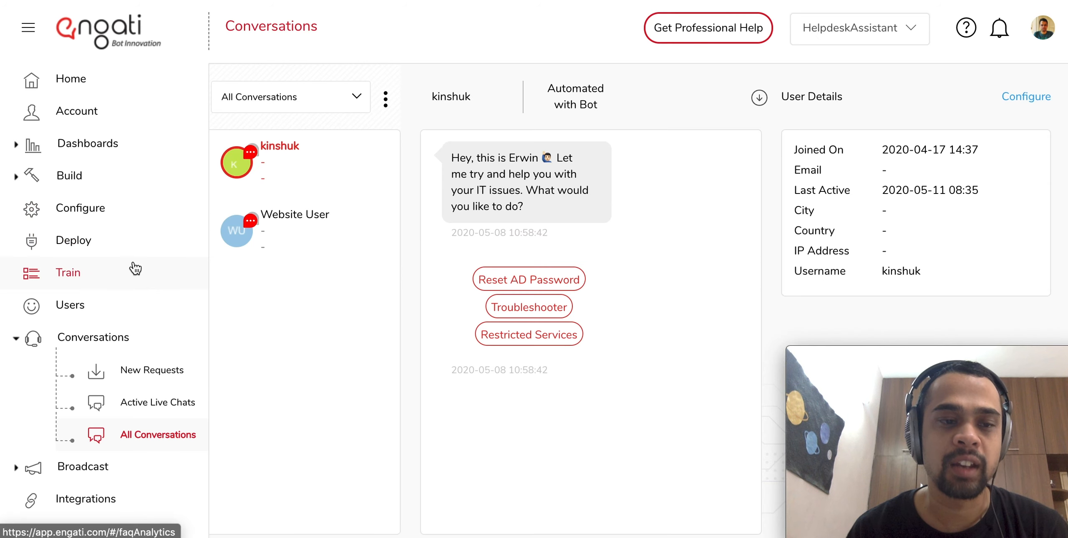
Step: Open the Train page and view the options of the Date Filter, Response Found and Response Helpful filters
{"action": "left_click", "coordinate": [134, 268]}
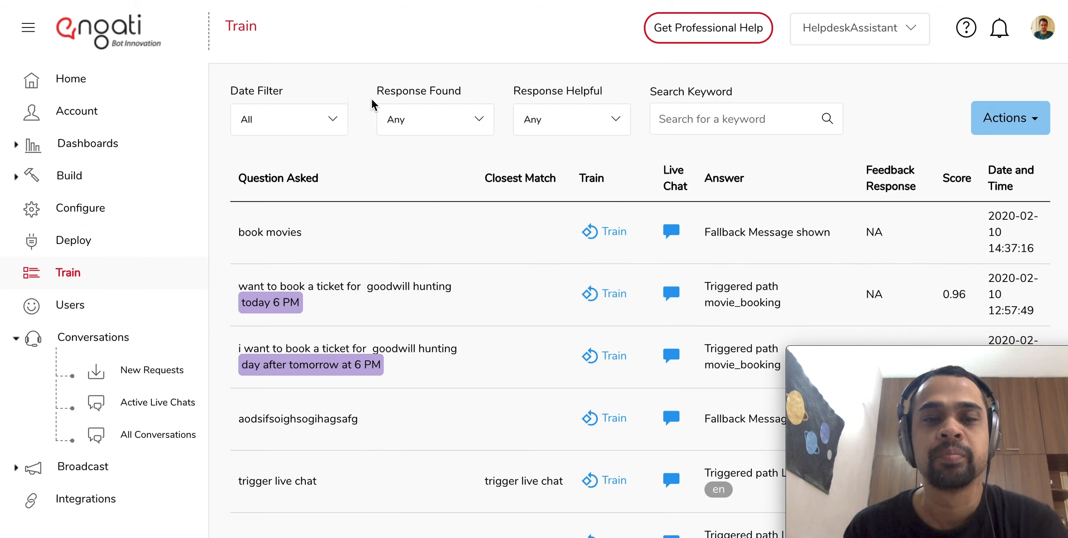
{"action": "left_click", "coordinate": [321, 126]}
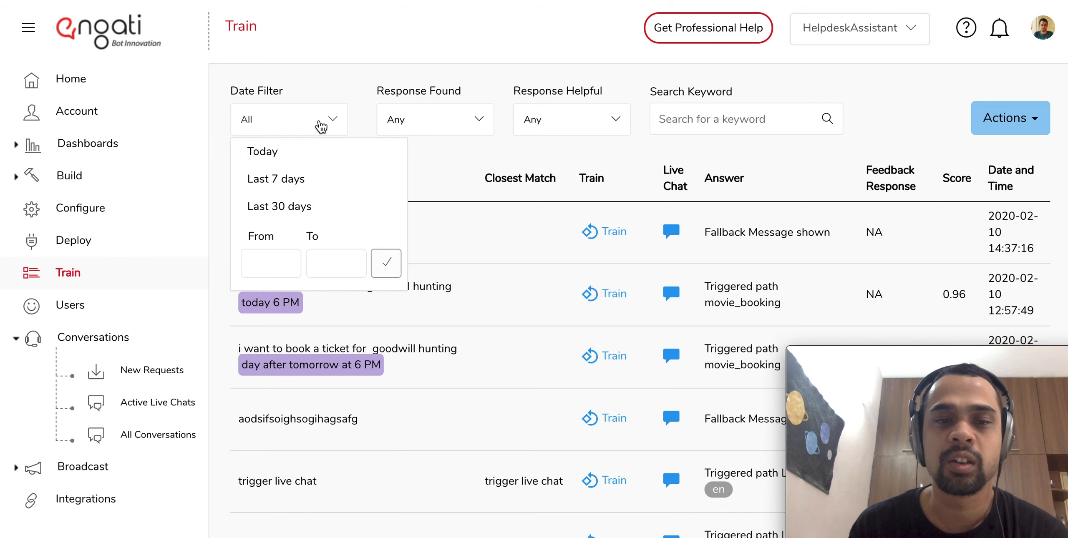
{"action": "left_click", "coordinate": [319, 126]}
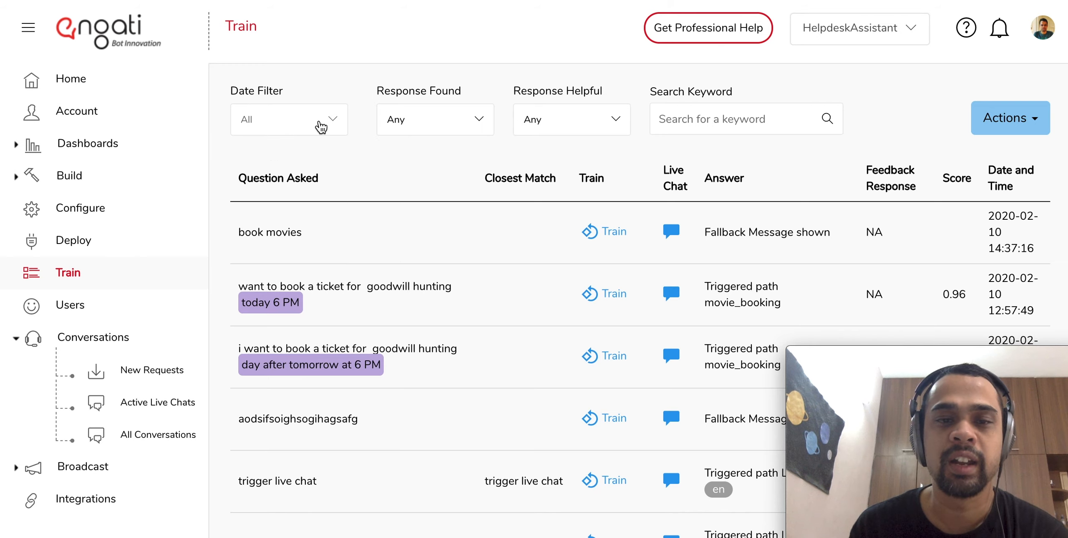
{"action": "left_click", "coordinate": [395, 129]}
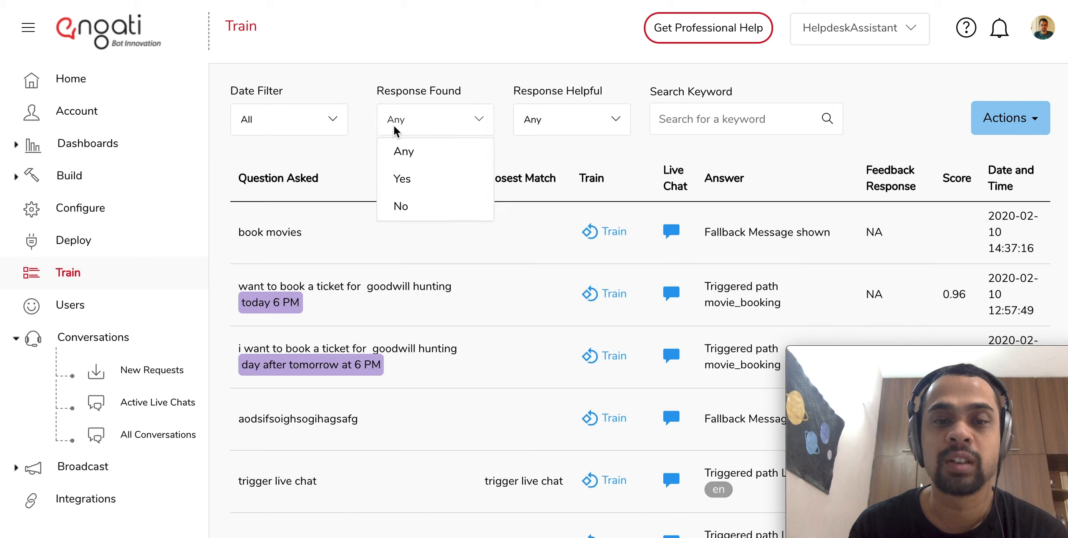
{"action": "left_click", "coordinate": [372, 156]}
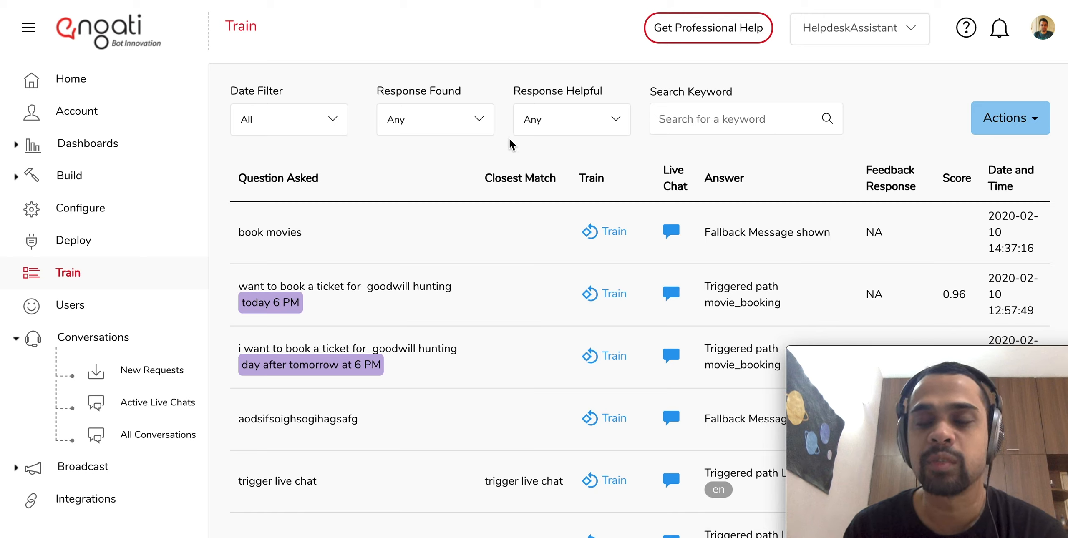
{"action": "left_click", "coordinate": [524, 131]}
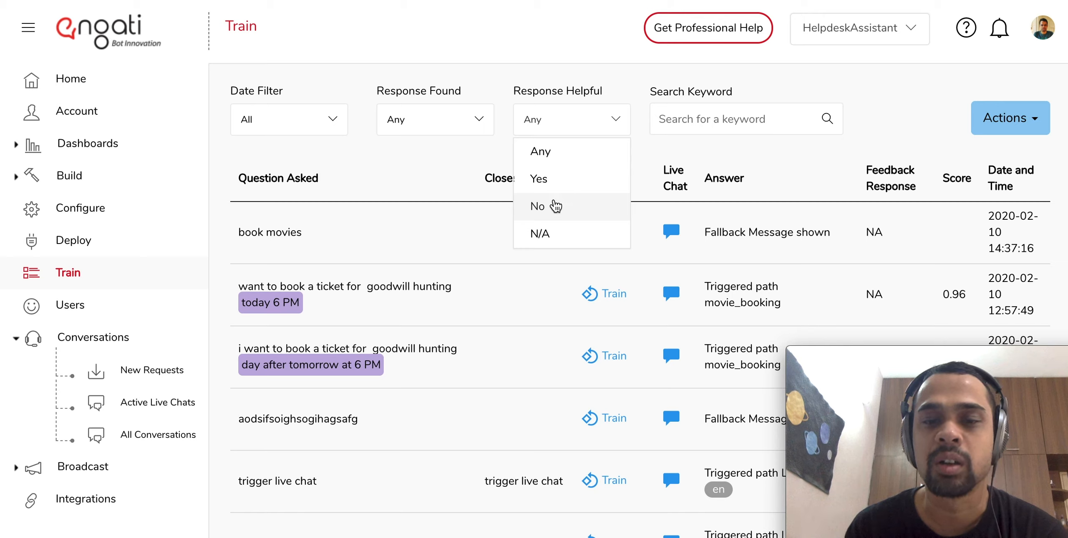
{"action": "left_click", "coordinate": [475, 154]}
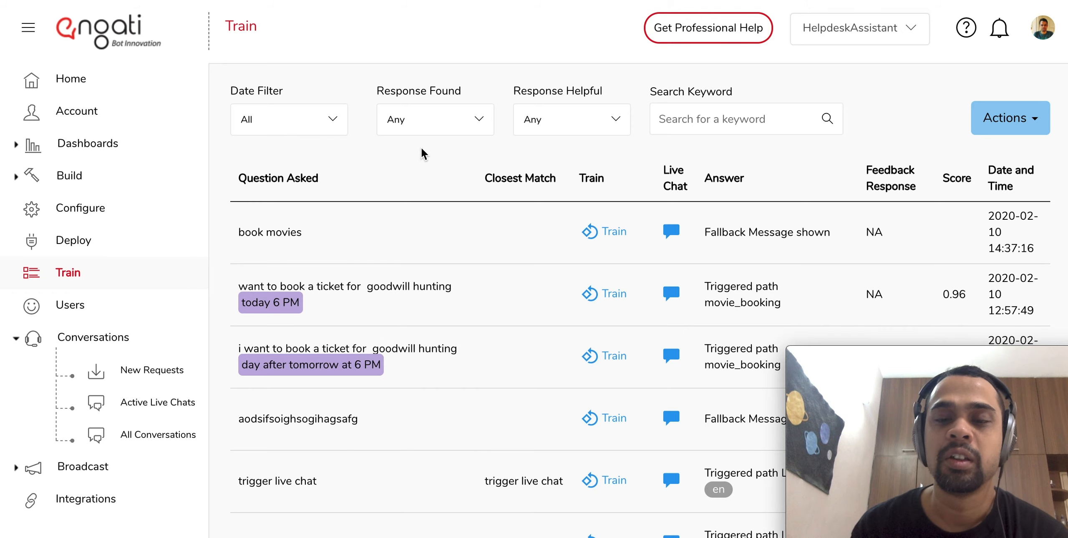
Step: Examine the log of questions asked, including the answers, feedback, scores, and Train and Live Chat options
{"action": "scroll", "coordinate": [424, 154], "scroll_direction": "down", "scroll_amount": 8}
{"action": "scroll", "coordinate": [422, 154], "scroll_direction": "down", "scroll_amount": 6}
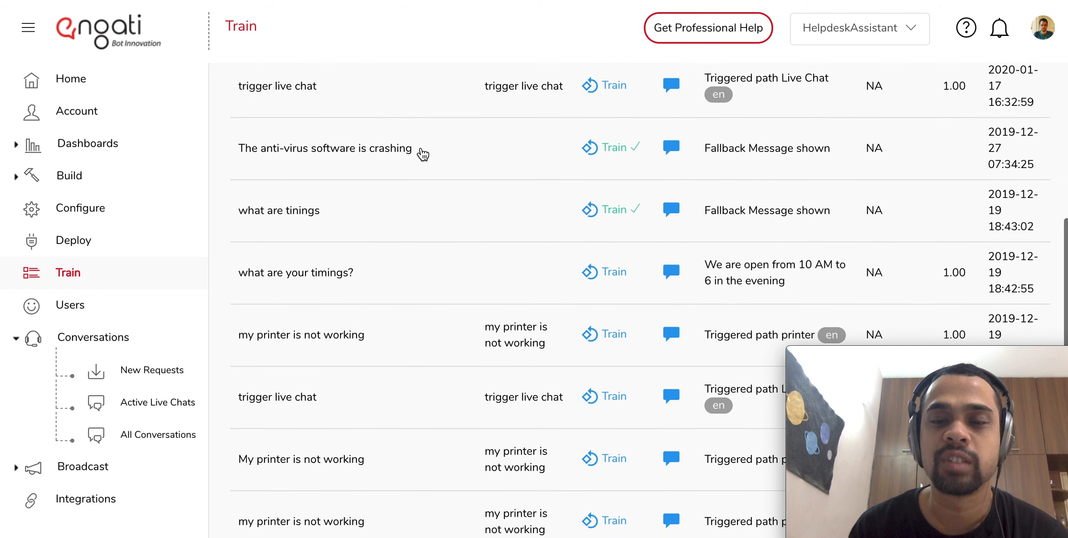
{"action": "scroll", "coordinate": [422, 151], "scroll_direction": "up", "scroll_amount": 12}
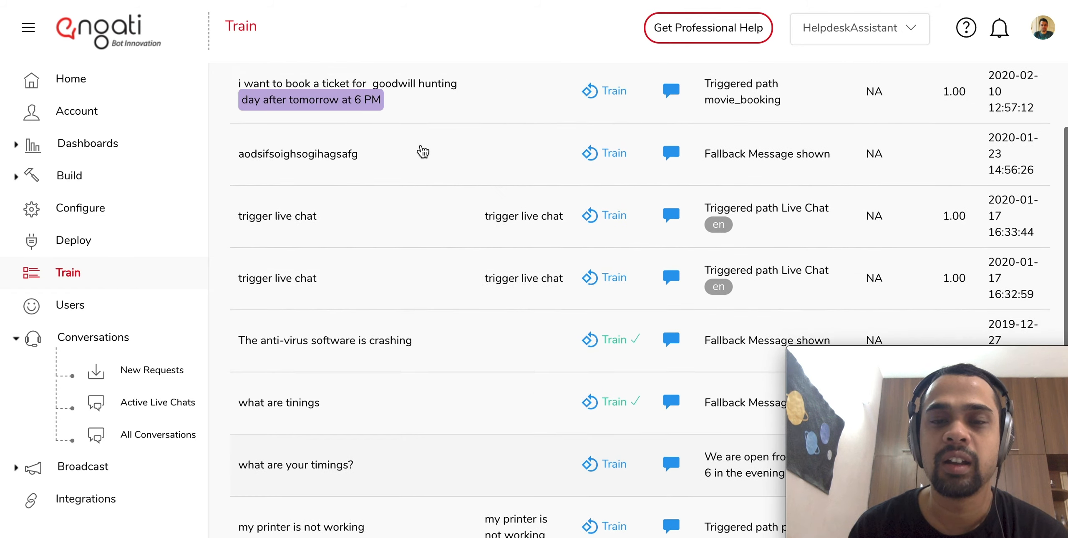
{"action": "scroll", "coordinate": [423, 151], "scroll_direction": "up", "scroll_amount": 2}
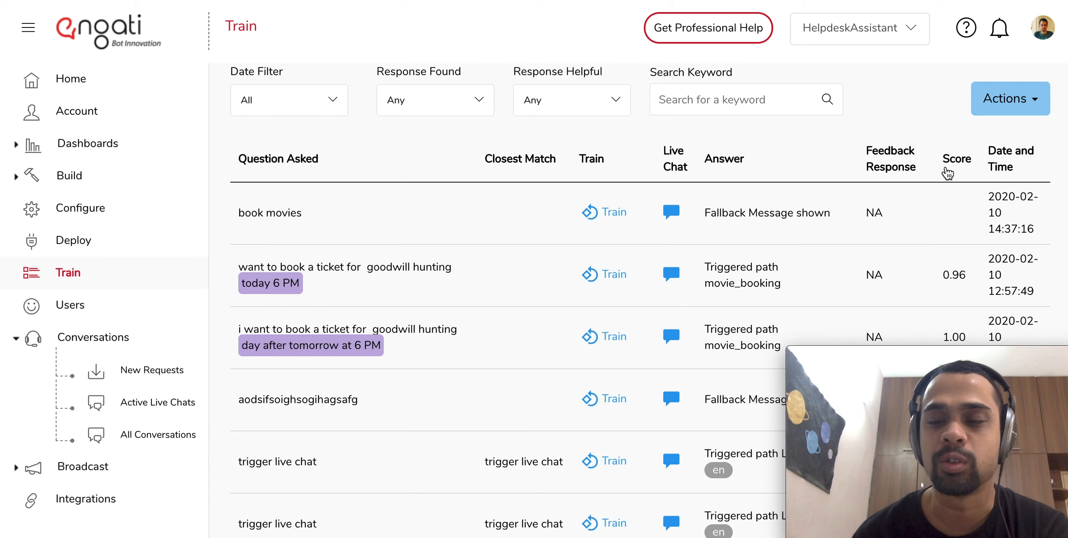
{"action": "scroll", "coordinate": [947, 173], "scroll_direction": "down", "scroll_amount": 1}
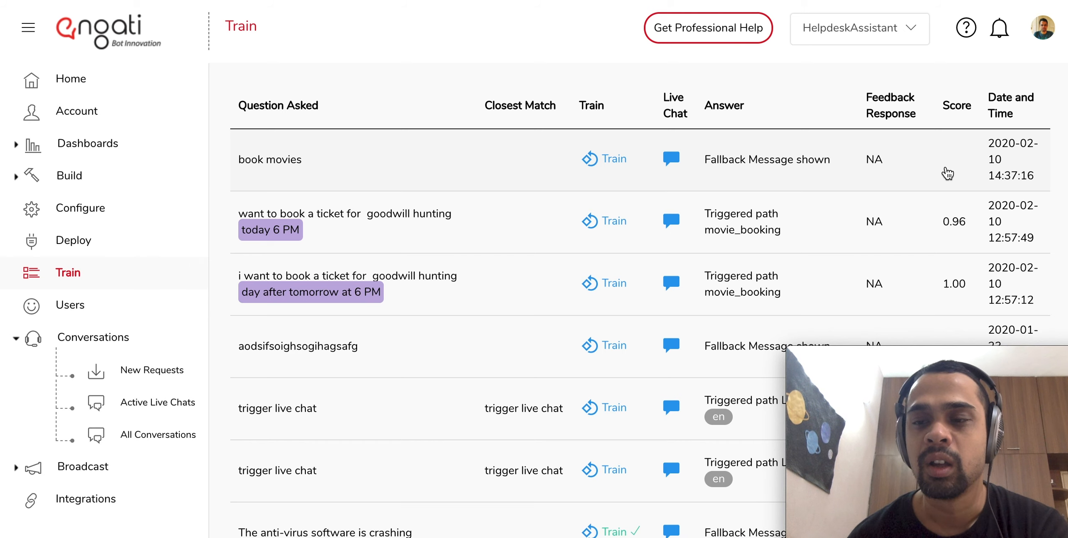
{"action": "scroll", "coordinate": [947, 173], "scroll_direction": "down", "scroll_amount": 1}
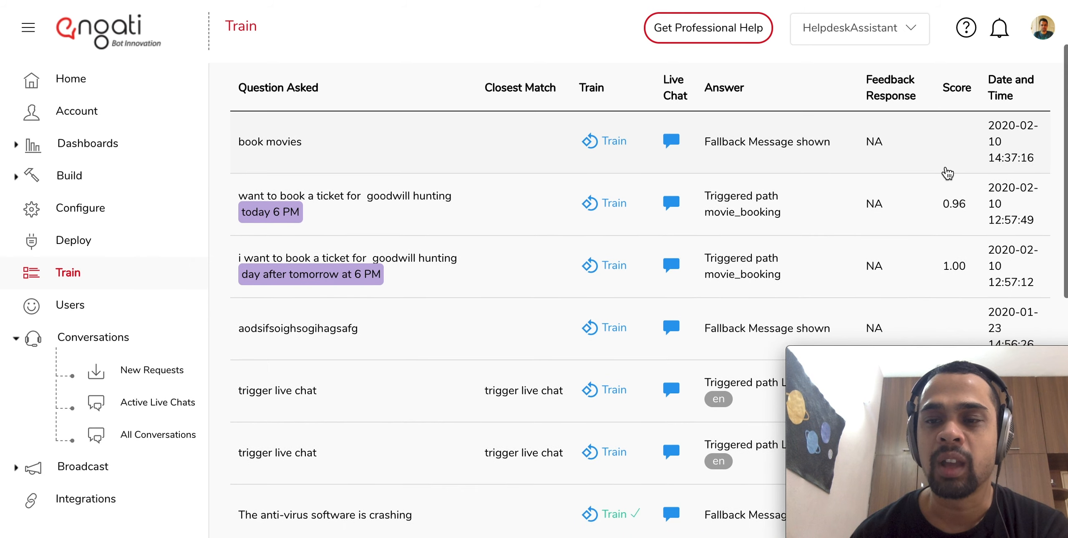
{"action": "scroll", "coordinate": [948, 173], "scroll_direction": "up", "scroll_amount": 2}
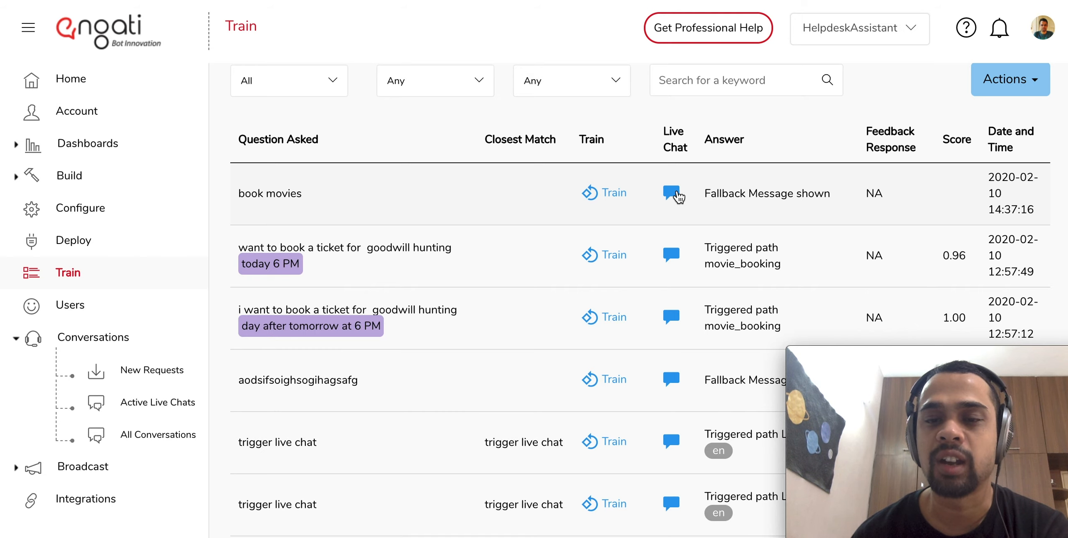
{"action": "scroll", "coordinate": [678, 196], "scroll_direction": "up", "scroll_amount": 1}
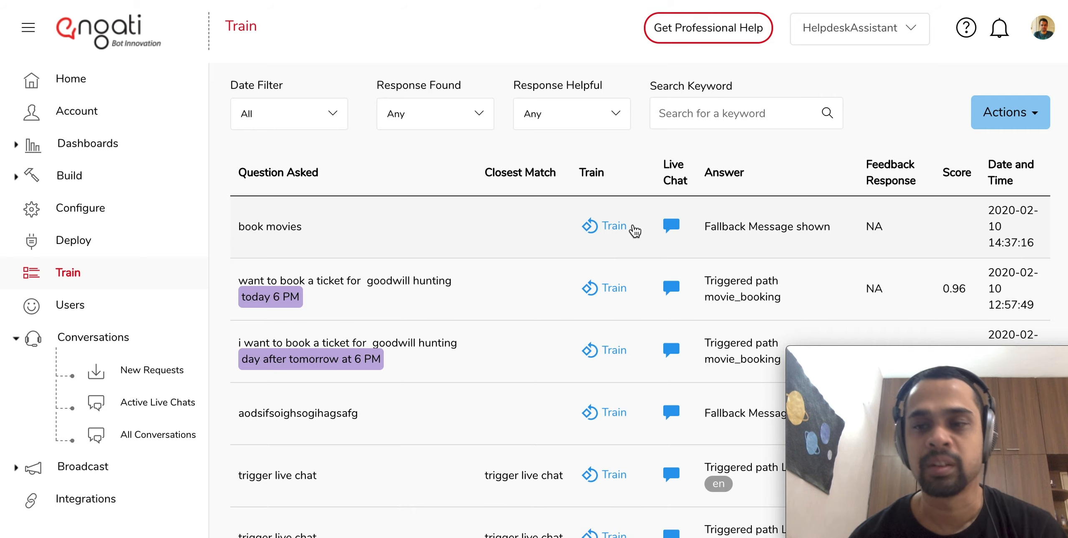
Step: Start training the "book movies" question, setting its language to English and its category to default
{"action": "left_click", "coordinate": [613, 228]}
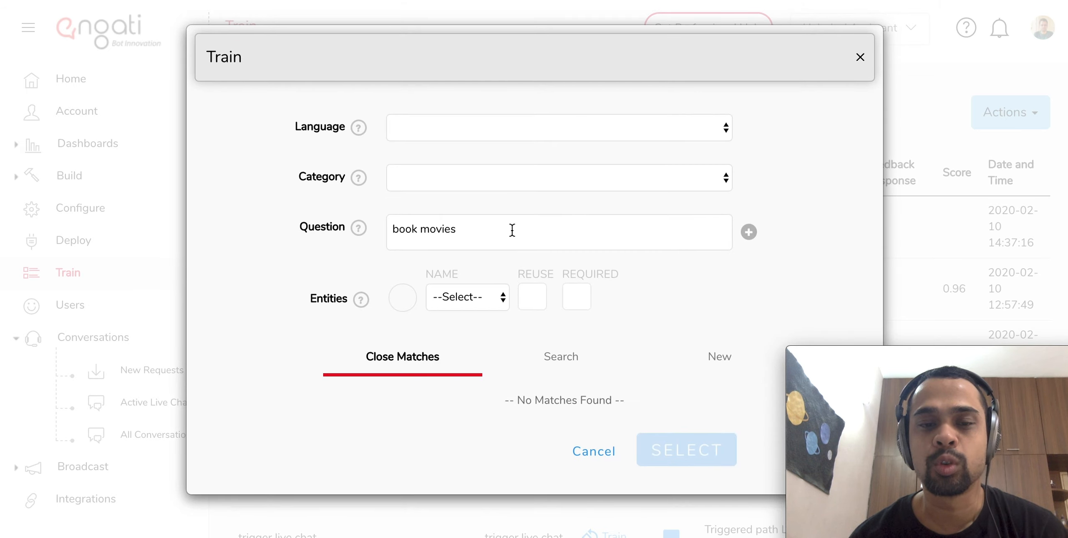
{"action": "triple_click", "coordinate": [464, 229]}
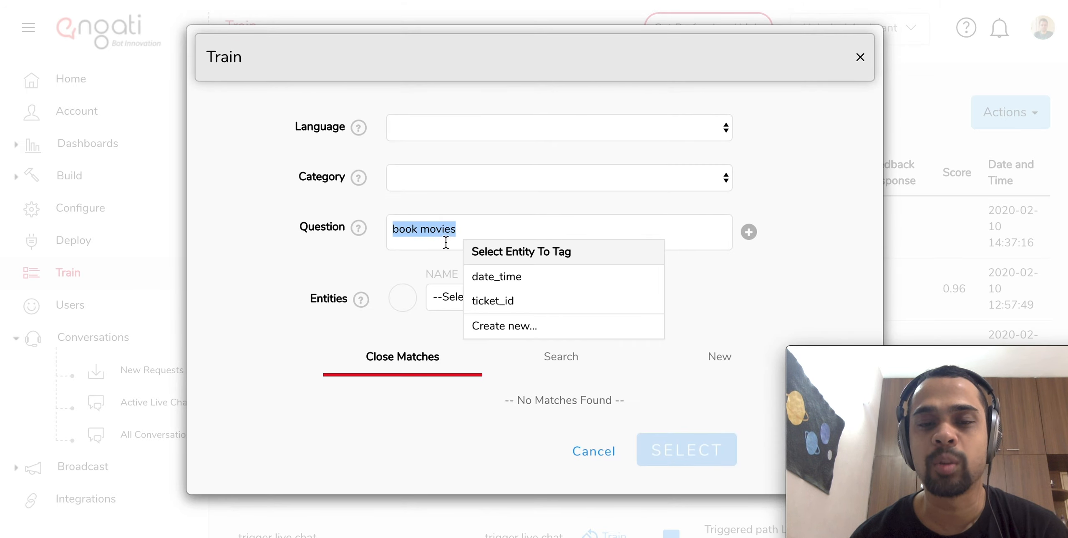
{"action": "left_click", "coordinate": [432, 256]}
{"action": "left_click", "coordinate": [437, 134]}
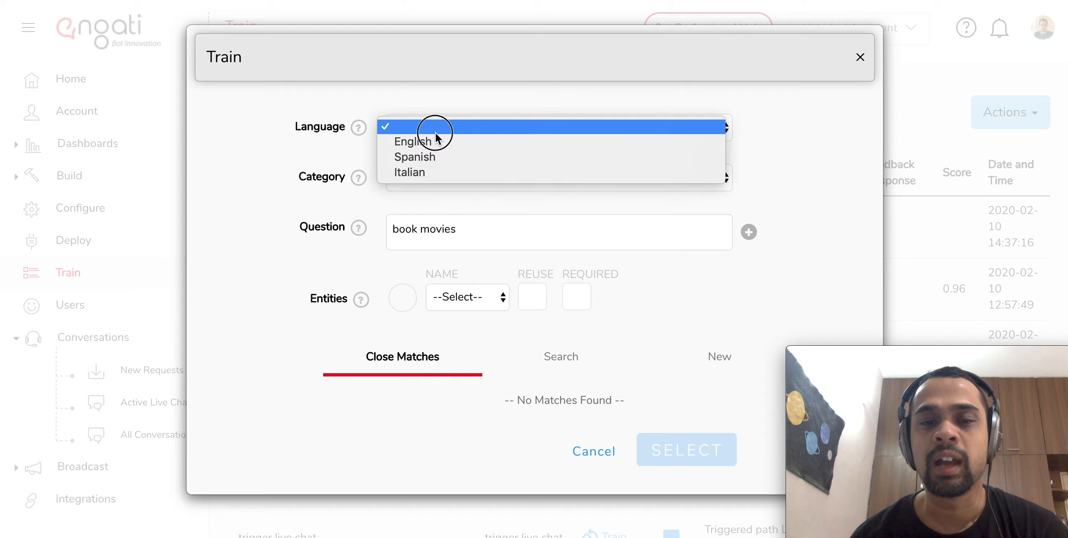
{"action": "left_click", "coordinate": [437, 142]}
{"action": "left_click", "coordinate": [437, 171]}
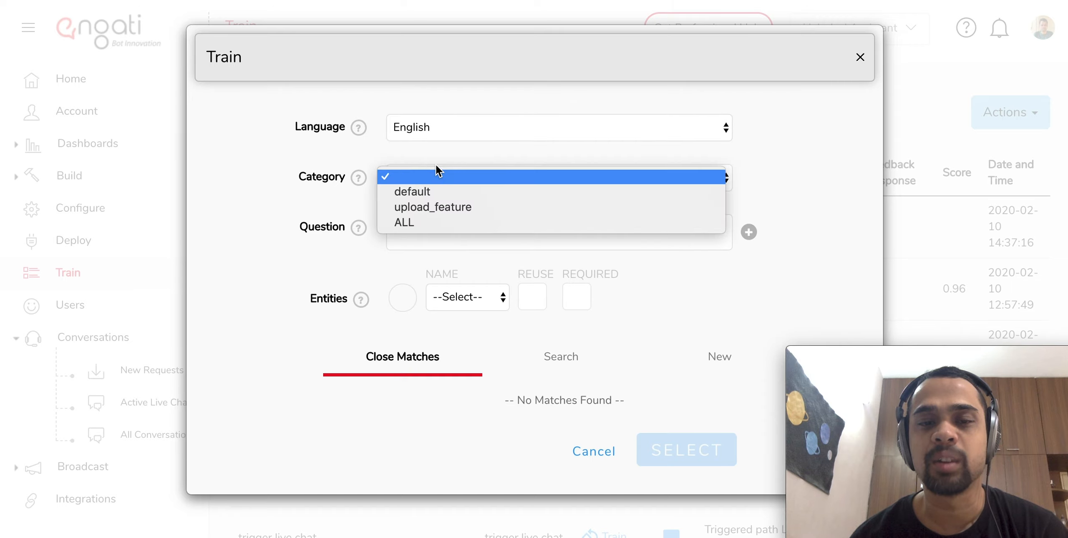
{"action": "left_click", "coordinate": [391, 191]}
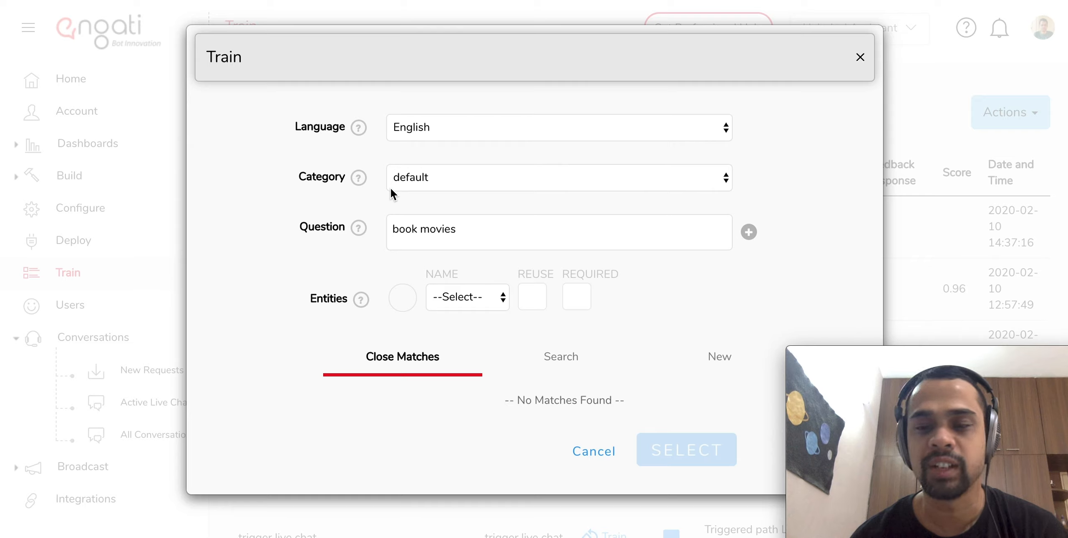
{"action": "double_click", "coordinate": [430, 227]}
{"action": "left_click", "coordinate": [403, 257]}
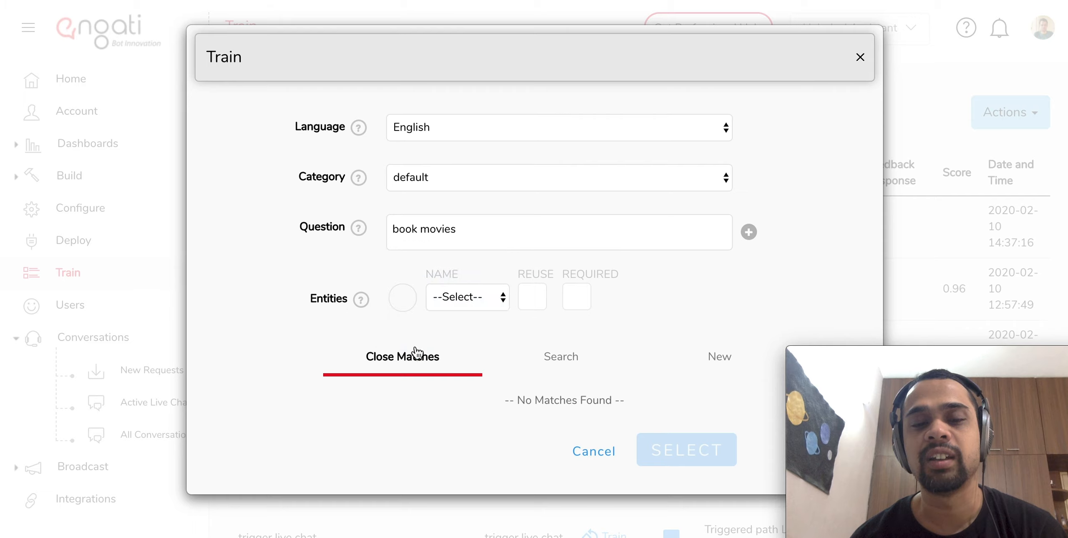
Step: View the Search and New response options for the question and return to Close Matches
{"action": "left_click", "coordinate": [555, 354]}
{"action": "left_click", "coordinate": [709, 367]}
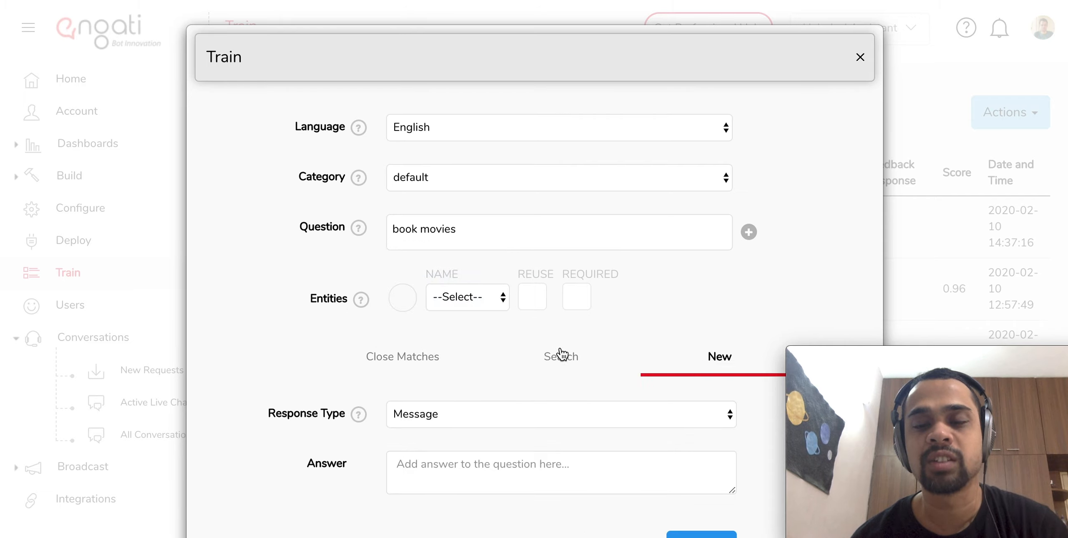
{"action": "left_click", "coordinate": [438, 360]}
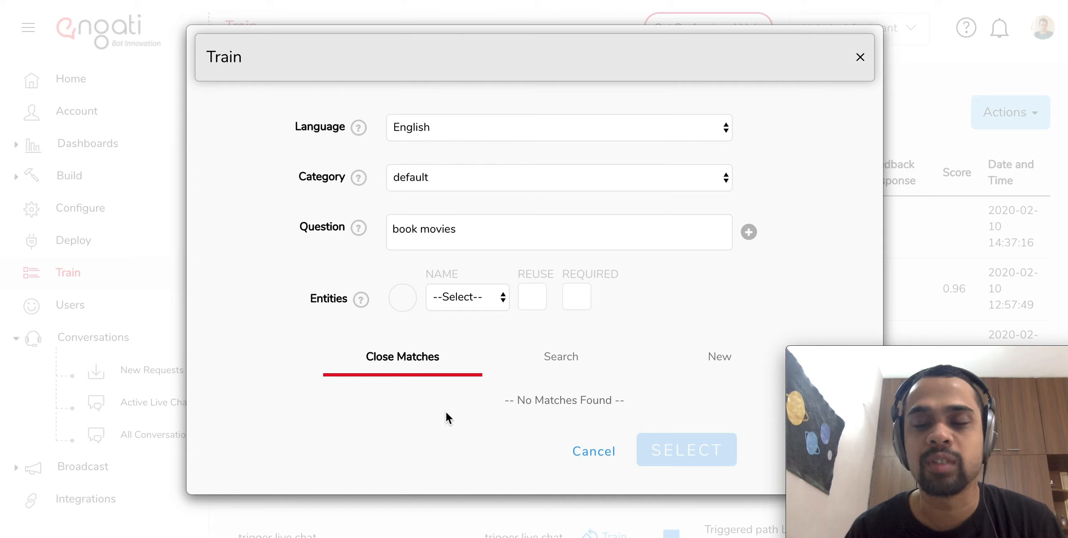
Step: Search the existing responses by path for "live" and pick Start path <Live Chat> for the "book movies" question
{"action": "left_click", "coordinate": [564, 352]}
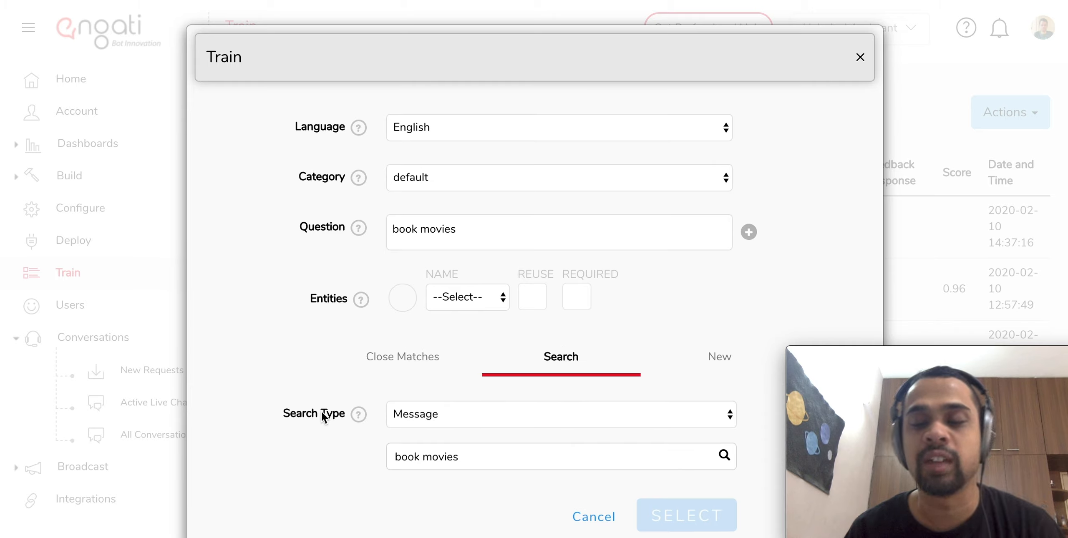
{"action": "left_click", "coordinate": [449, 413]}
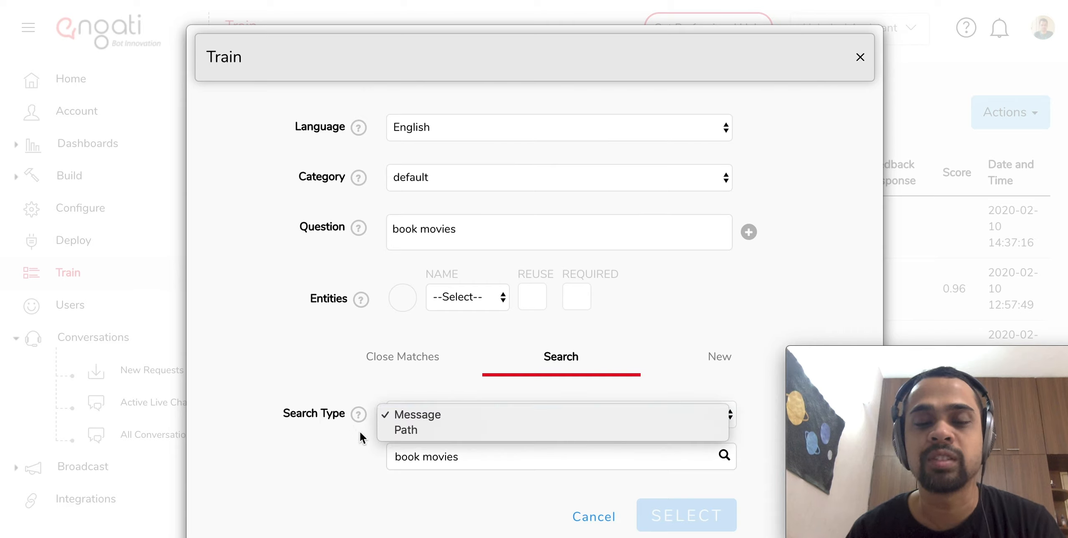
{"action": "left_click", "coordinate": [406, 430]}
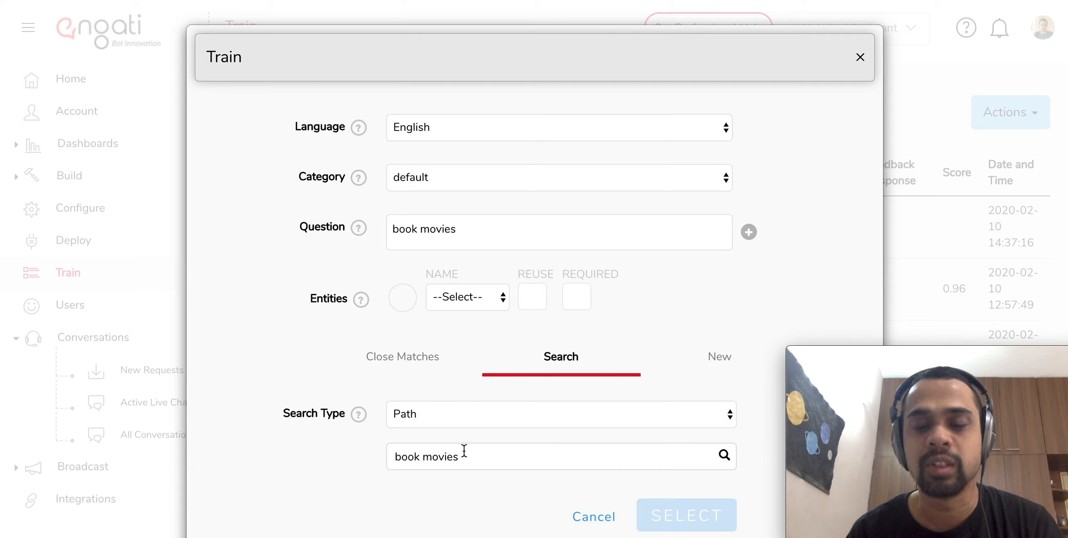
{"action": "double_click", "coordinate": [654, 459]}
{"action": "key", "text": "ctrl+a"}
{"action": "key", "text": "BackSpace"}
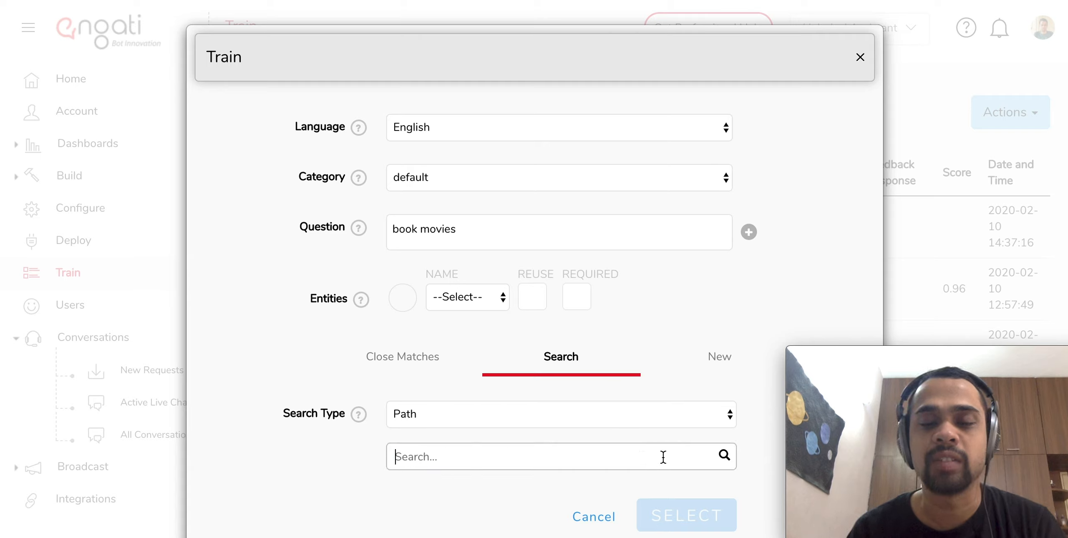
{"action": "scroll", "coordinate": [664, 457], "scroll_direction": "down", "scroll_amount": 1}
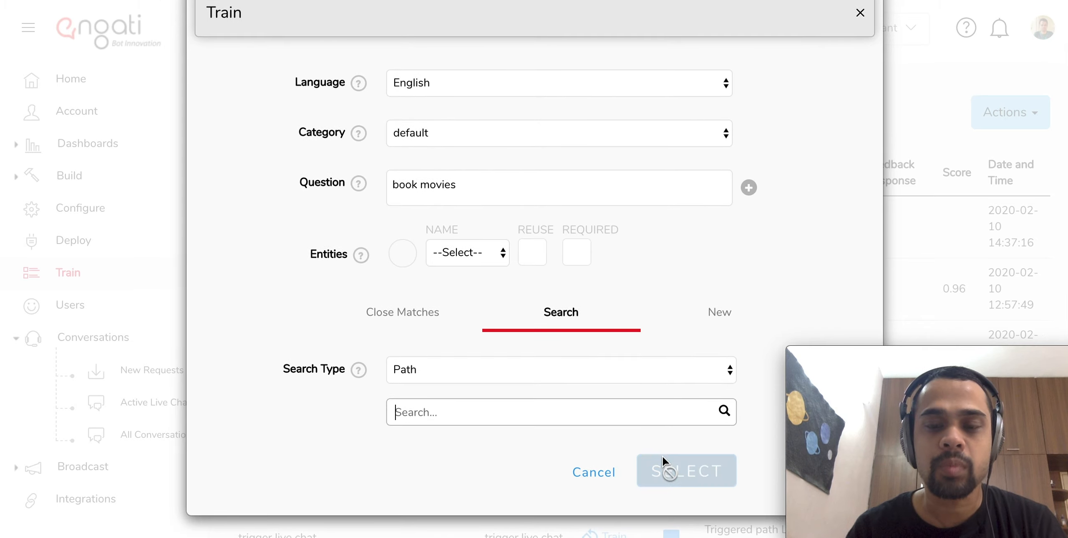
{"action": "type", "text": "live"}
{"action": "left_click", "coordinate": [725, 413]}
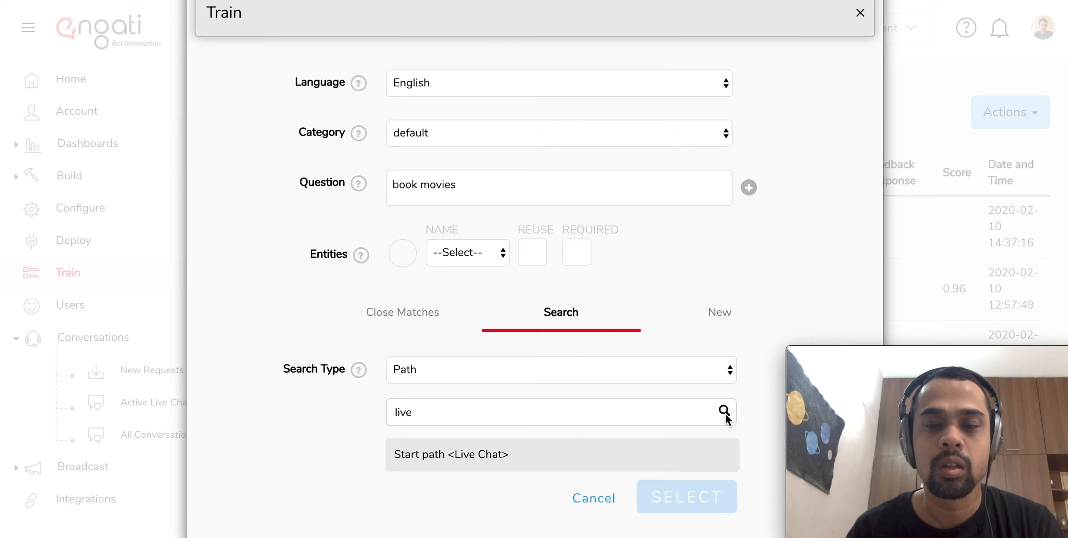
{"action": "left_click", "coordinate": [627, 458]}
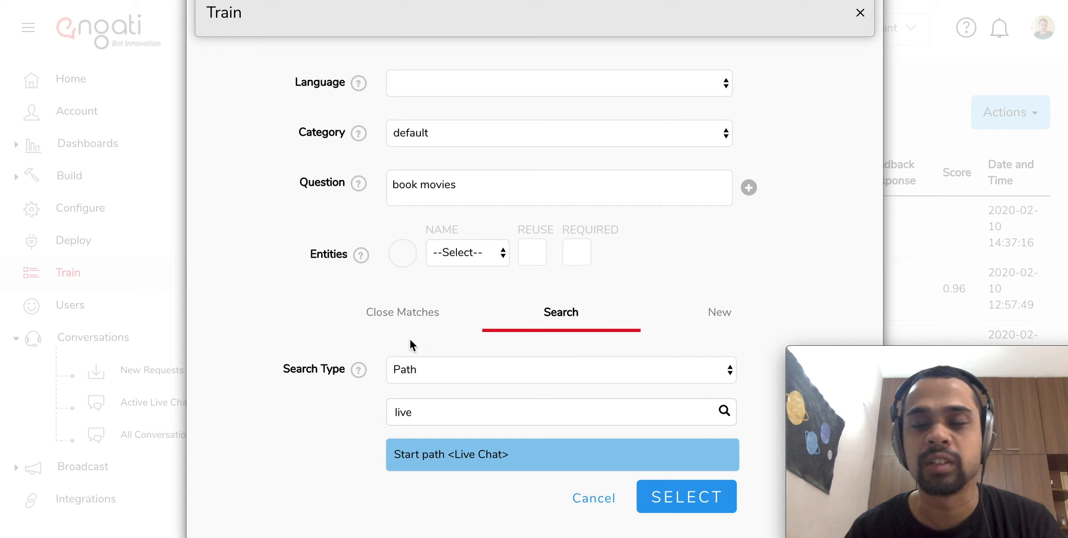
Step: Add a new message response to the "book movies" question with the answer "Booking movies is not supported at the moment."
{"action": "left_click", "coordinate": [709, 318]}
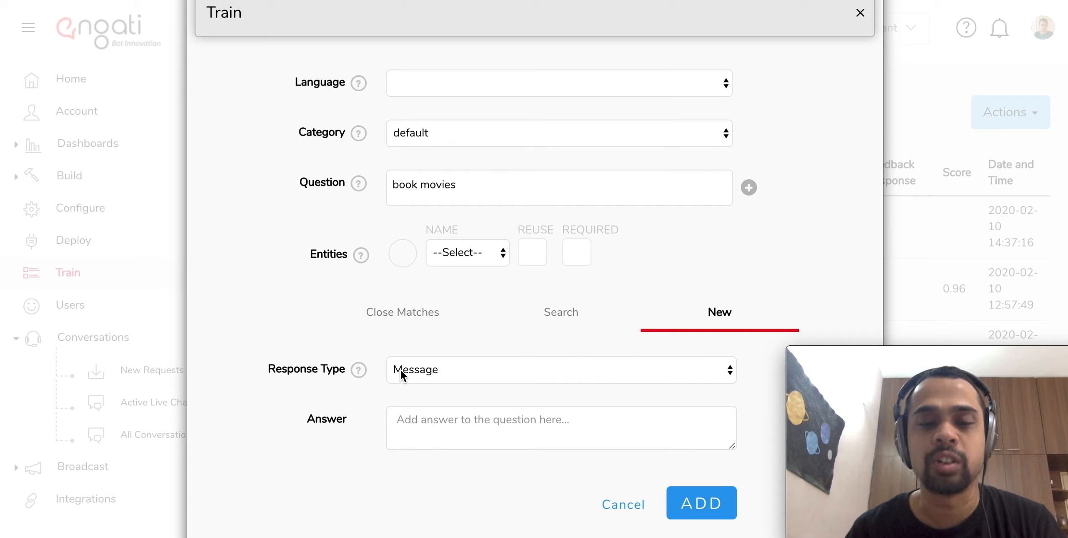
{"action": "left_click", "coordinate": [427, 372]}
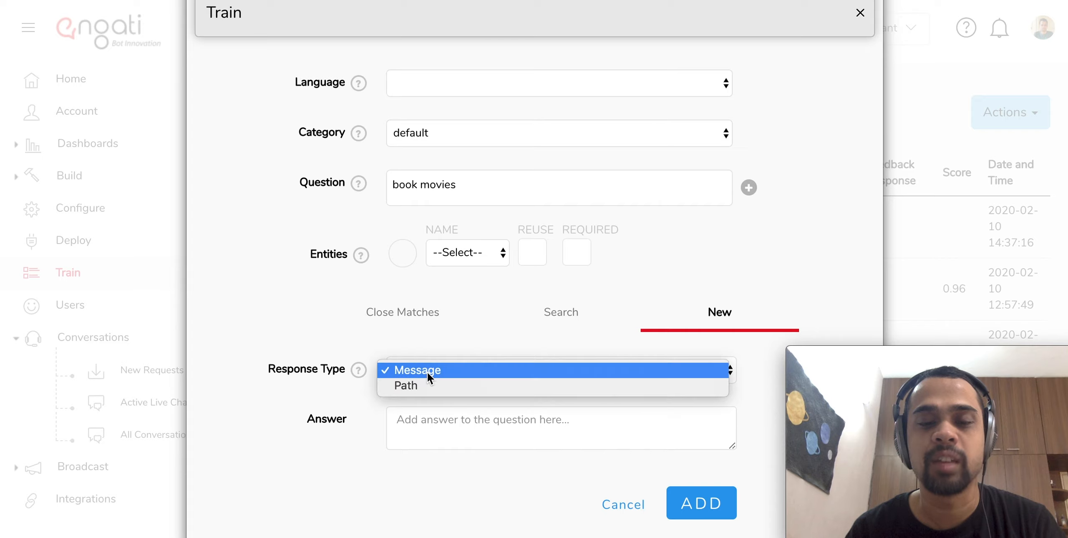
{"action": "left_click", "coordinate": [424, 424]}
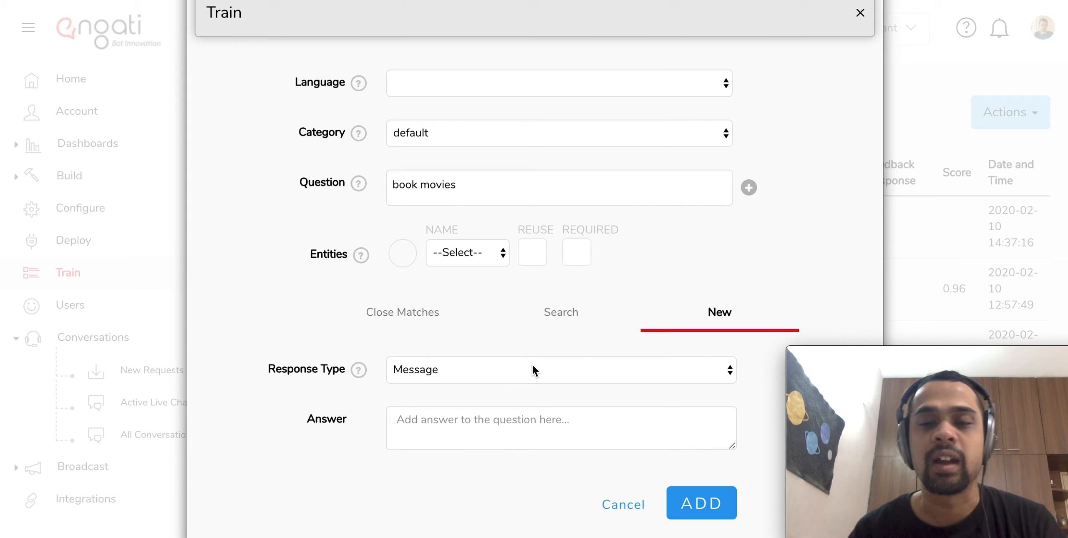
{"action": "left_click", "coordinate": [635, 431]}
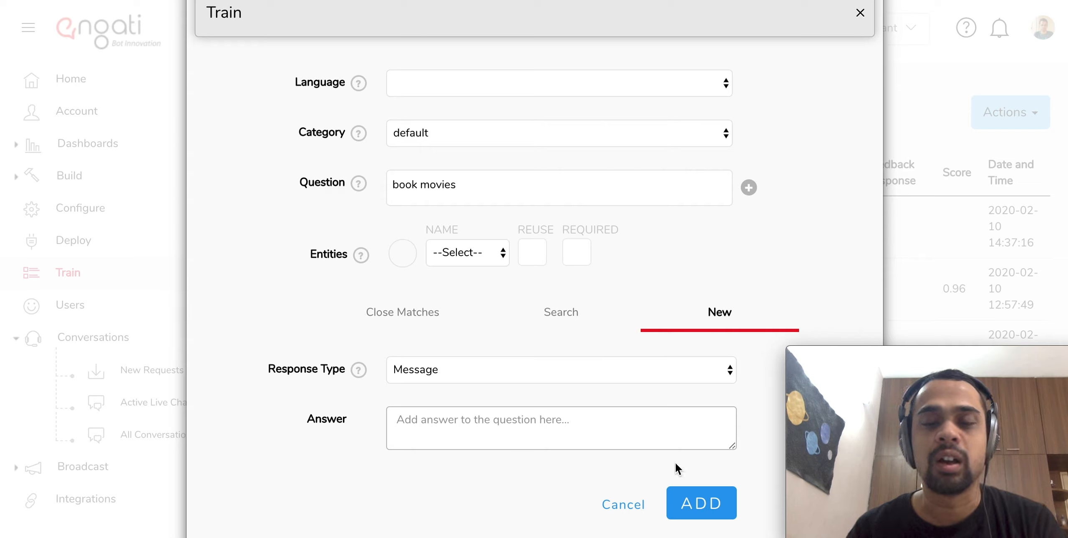
{"action": "type", "text": "Booking "}
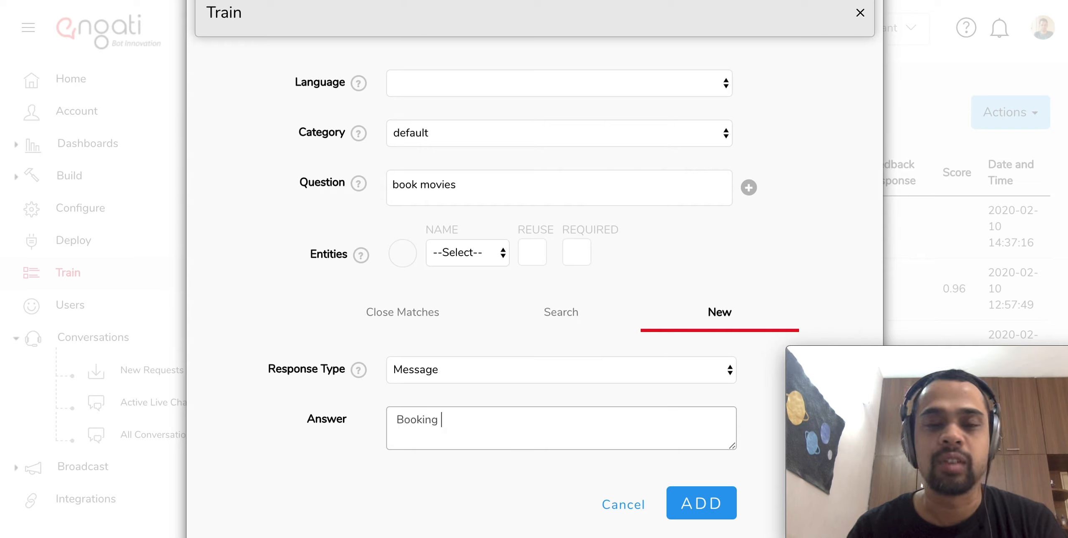
{"action": "type", "text": "movies is n"}
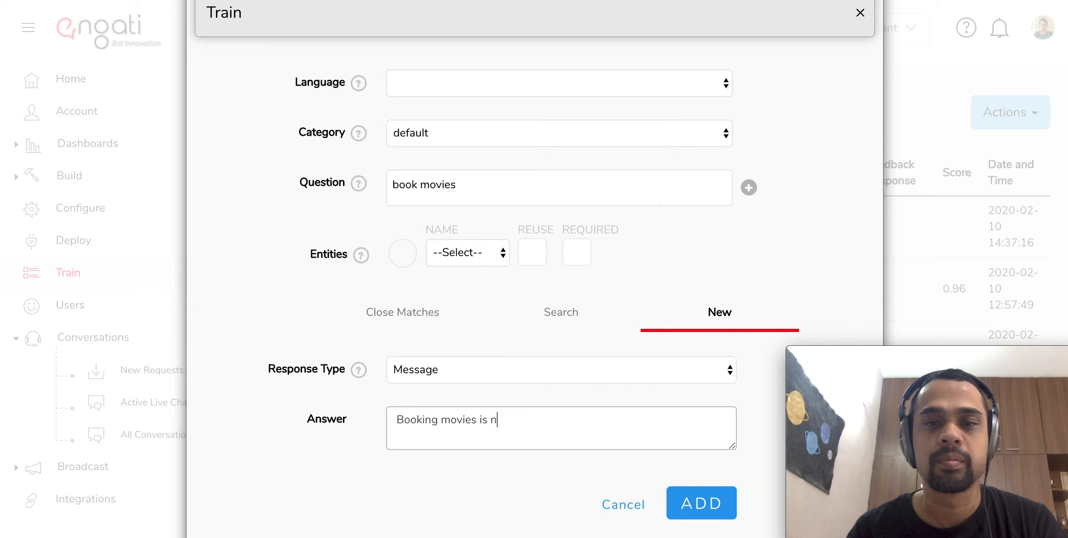
{"action": "type", "text": "ot supported"}
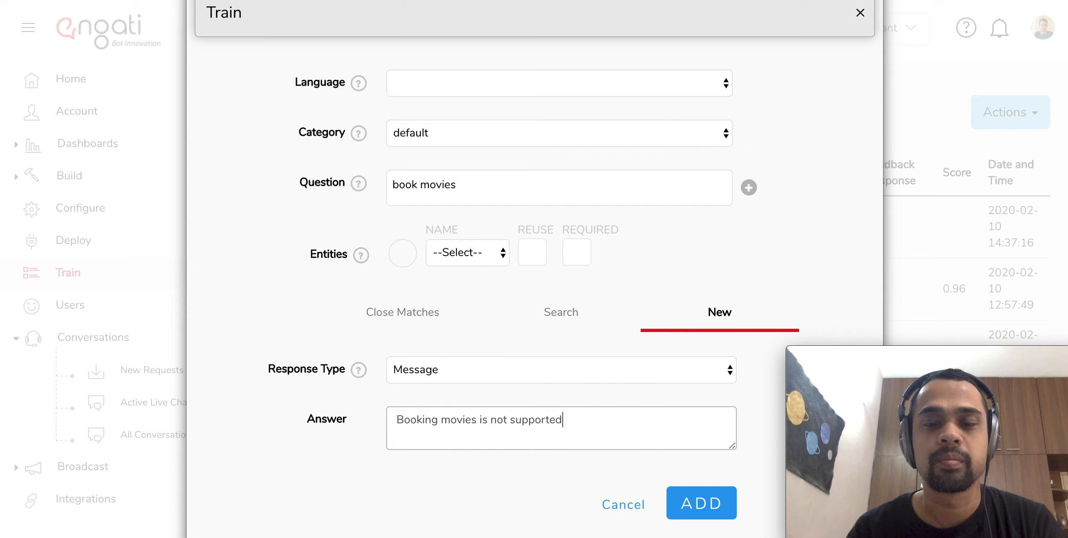
{"action": "type", "text": " at the momey"}
{"action": "type", "text": "t."}
{"action": "left_click", "coordinate": [691, 514]}
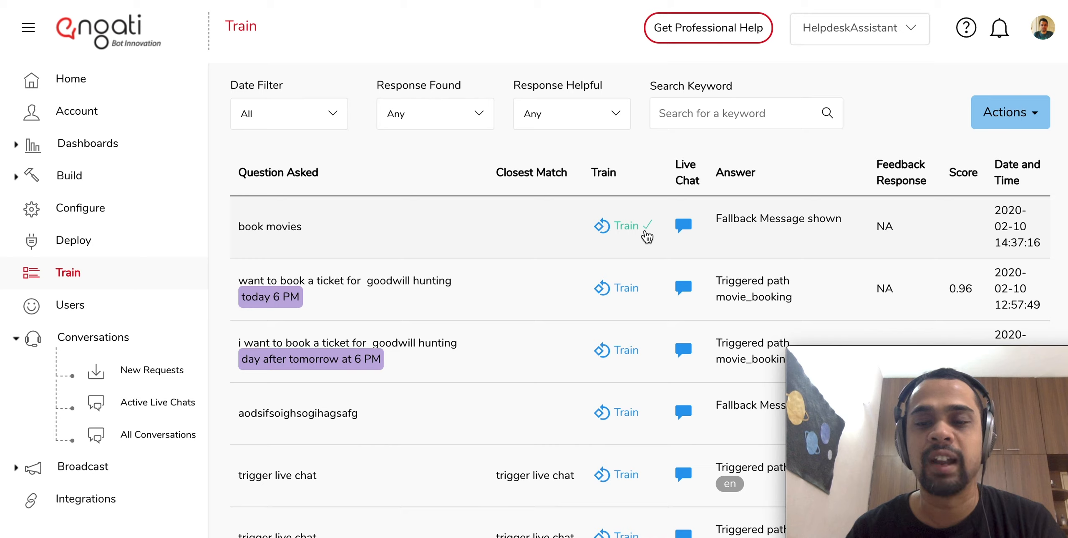
Step: Look over the log of questions asked, and open the Users page to view the user list
{"action": "mouse_move", "coordinate": [647, 237]}
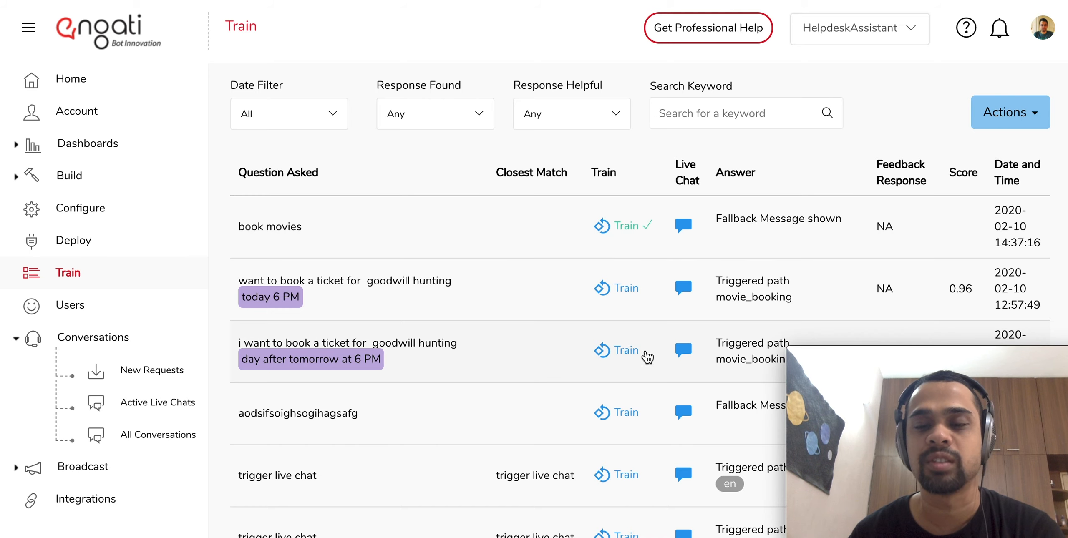
{"action": "scroll", "coordinate": [645, 315], "scroll_direction": "down", "scroll_amount": 1}
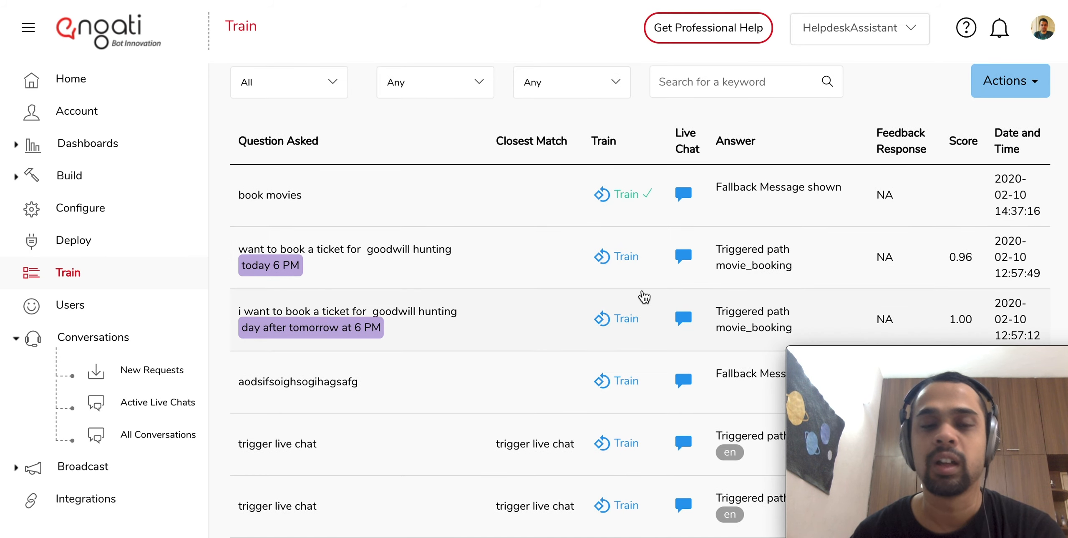
{"action": "scroll", "coordinate": [71, 438], "scroll_direction": "down", "scroll_amount": 1}
{"action": "scroll", "coordinate": [68, 436], "scroll_direction": "up", "scroll_amount": 1}
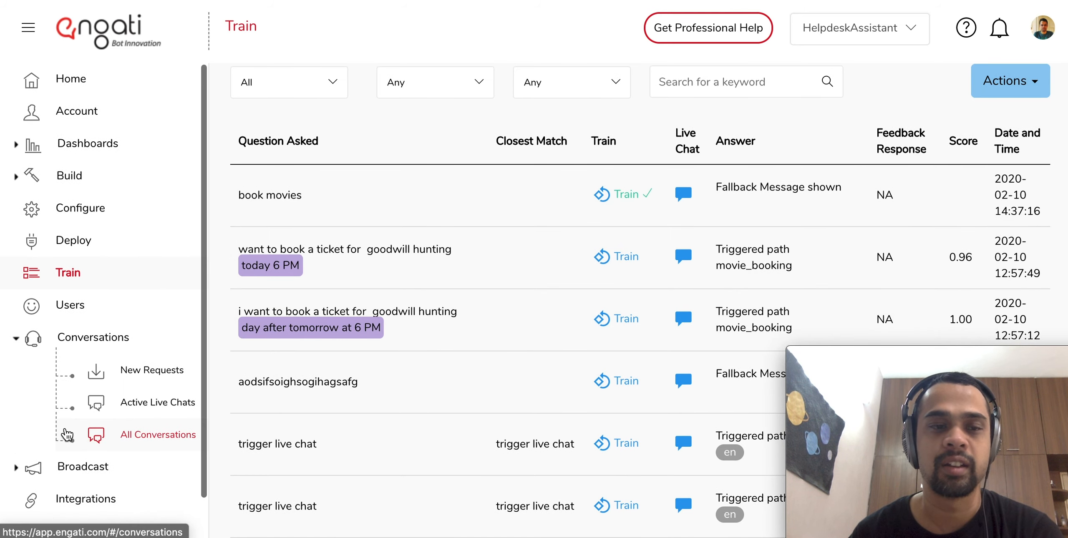
{"action": "left_click", "coordinate": [86, 312]}
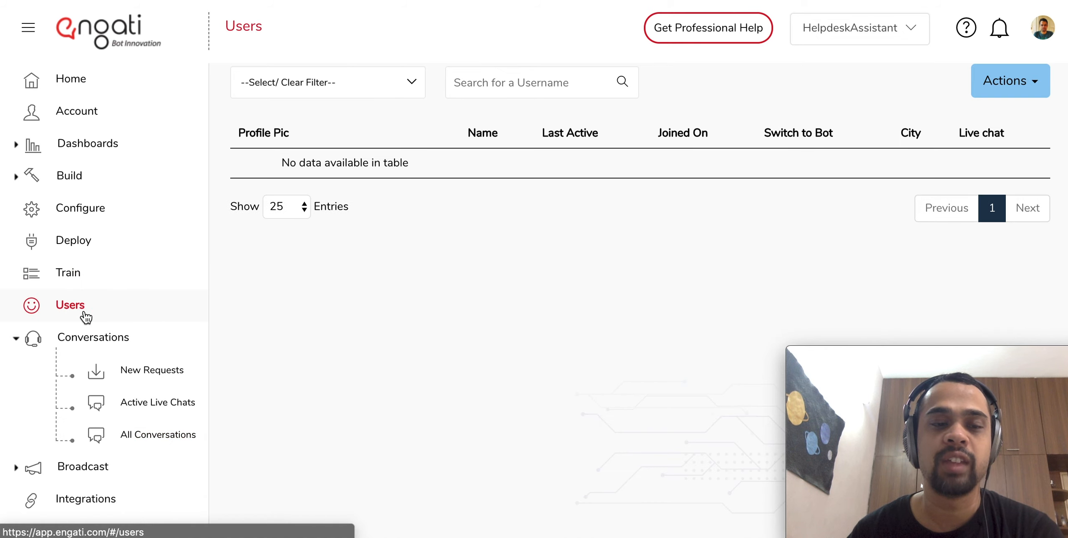
{"action": "scroll", "coordinate": [336, 381], "scroll_direction": "up", "scroll_amount": 1}
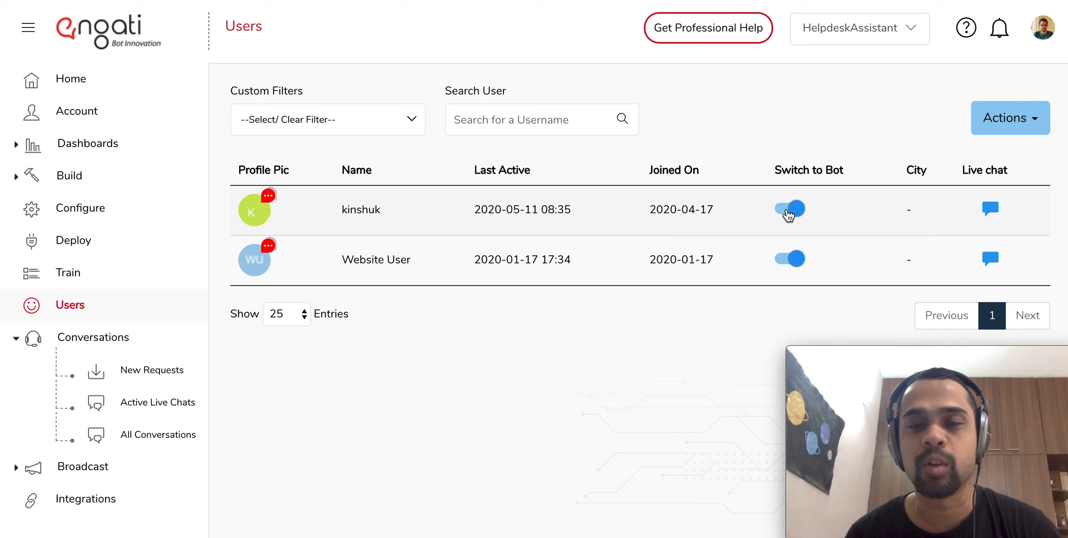
Step: Open the first listed user's profile and examine the system-defined and custom attributes
{"action": "left_click", "coordinate": [592, 215]}
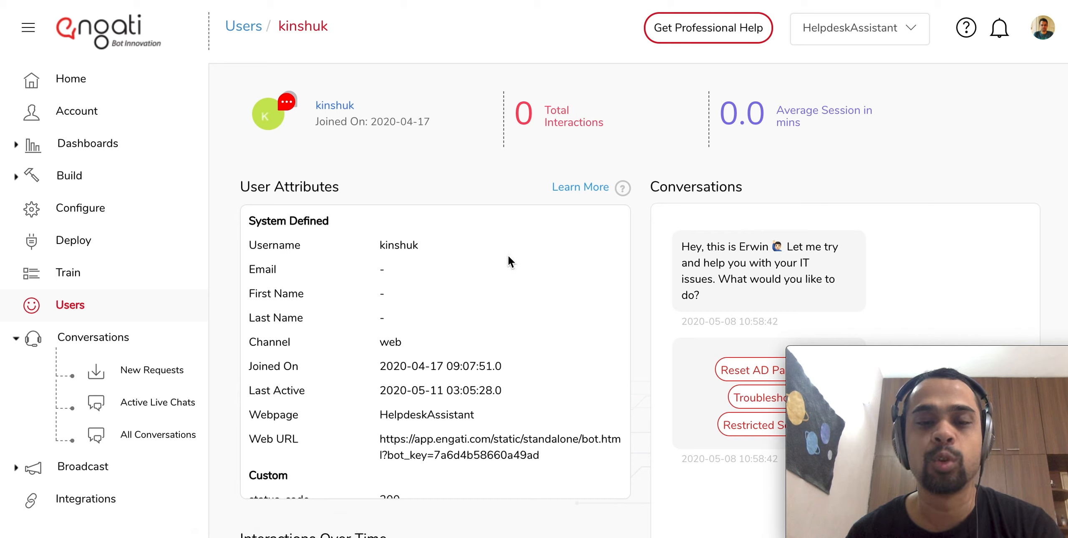
{"action": "scroll", "coordinate": [508, 257], "scroll_direction": "down", "scroll_amount": 2}
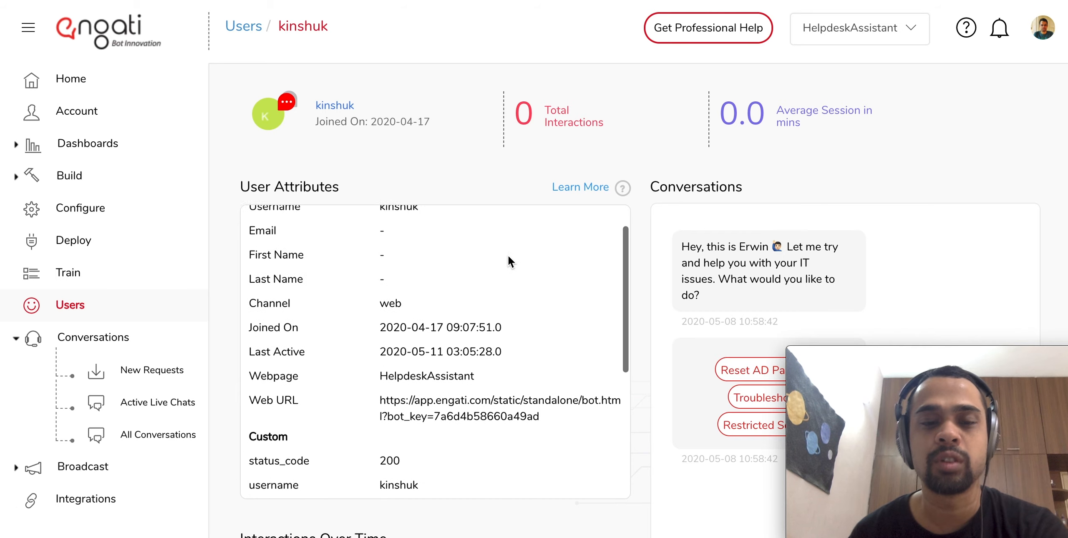
{"action": "scroll", "coordinate": [509, 257], "scroll_direction": "up", "scroll_amount": 2}
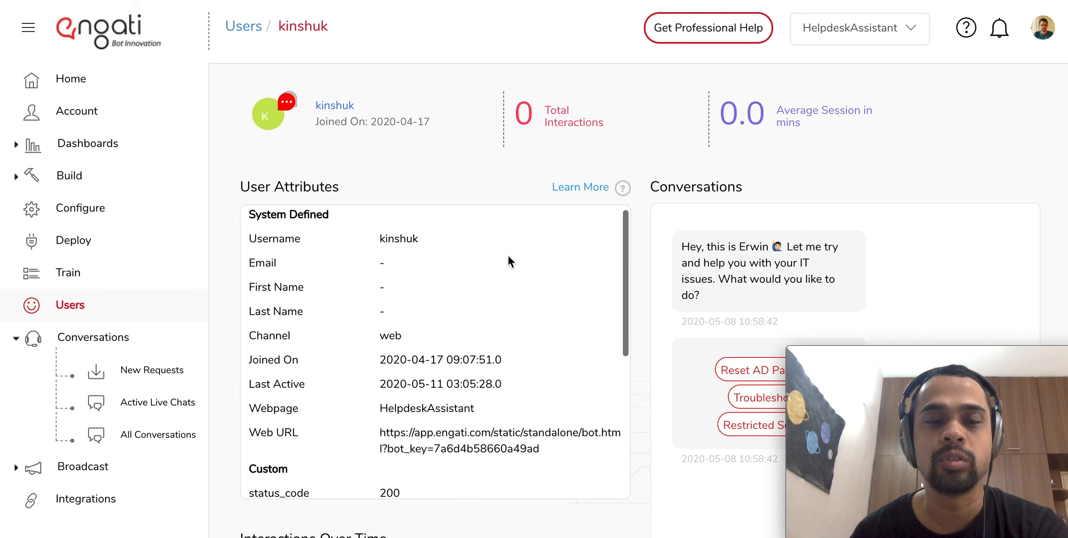
{"action": "double_click", "coordinate": [460, 243]}
{"action": "left_click_drag", "start_coordinate": [460, 243], "coordinate": [460, 426]}
{"action": "left_click", "coordinate": [462, 431]}
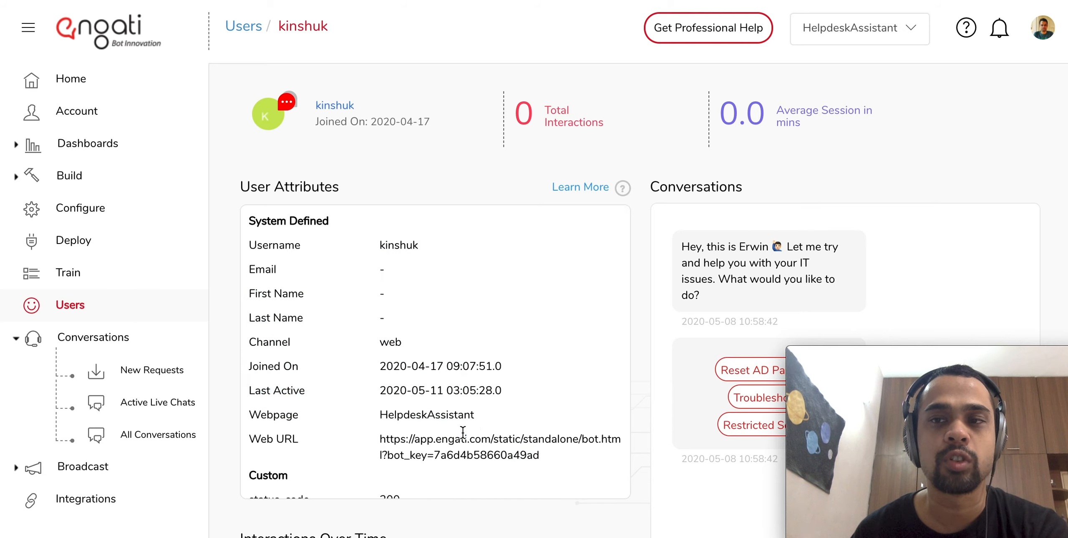
{"action": "scroll", "coordinate": [463, 434], "scroll_direction": "down", "scroll_amount": 1}
{"action": "scroll", "coordinate": [462, 434], "scroll_direction": "down", "scroll_amount": 6}
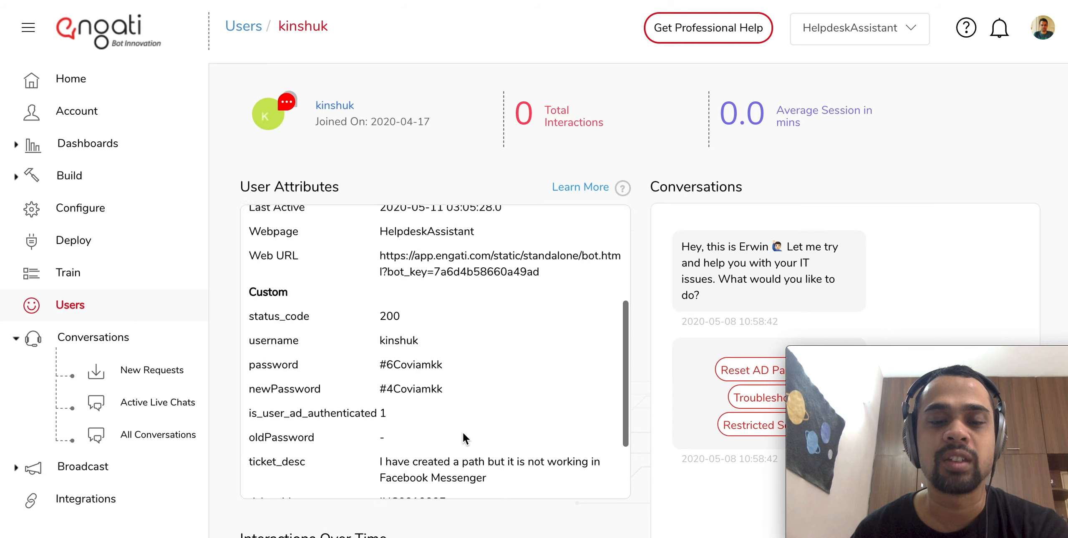
{"action": "scroll", "coordinate": [463, 432], "scroll_direction": "down", "scroll_amount": 5}
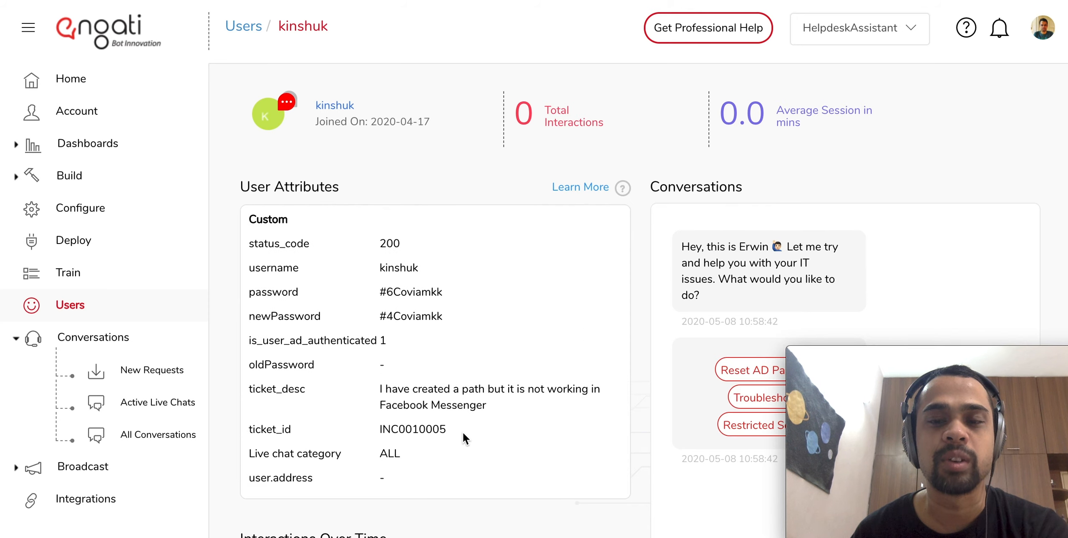
{"action": "scroll", "coordinate": [463, 431], "scroll_direction": "up", "scroll_amount": 8}
{"action": "scroll", "coordinate": [463, 431], "scroll_direction": "up", "scroll_amount": 2}
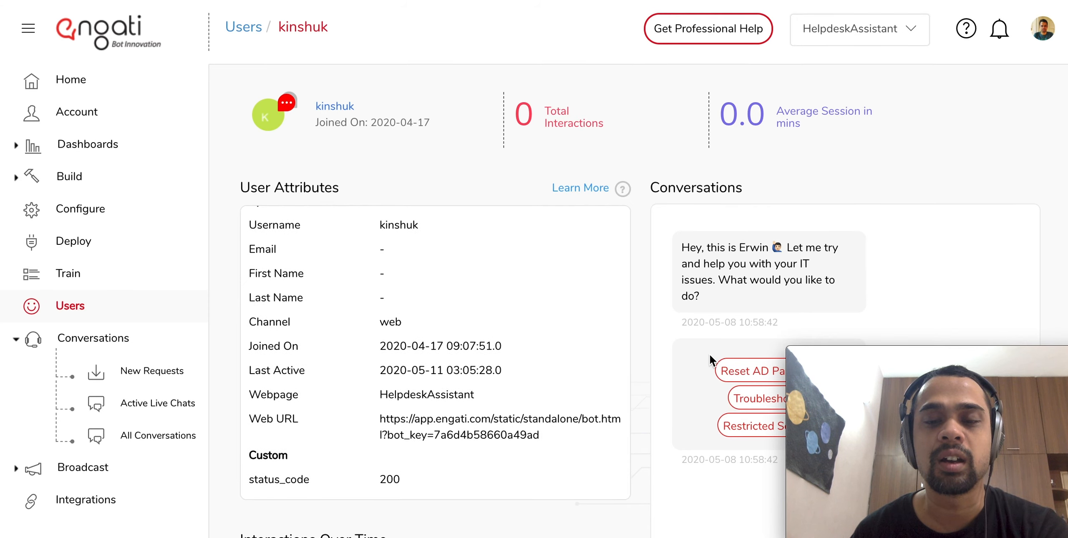
Step: Examine the user's Interactions Over Time, Most frequent messages and Conversations sections
{"action": "scroll", "coordinate": [710, 354], "scroll_direction": "down", "scroll_amount": 2}
{"action": "scroll", "coordinate": [709, 355], "scroll_direction": "down", "scroll_amount": 6}
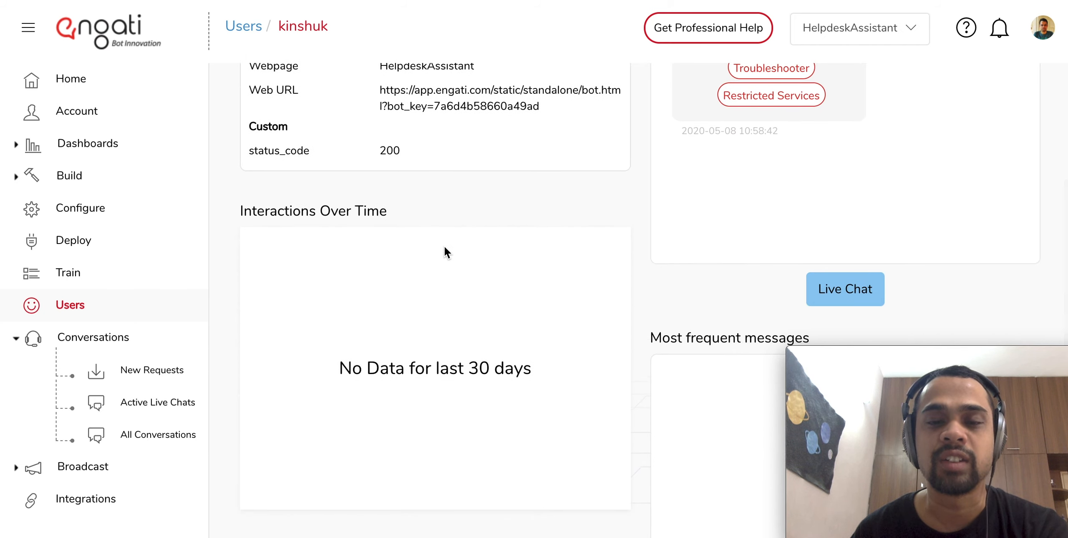
{"action": "scroll", "coordinate": [614, 330], "scroll_direction": "down", "scroll_amount": 3}
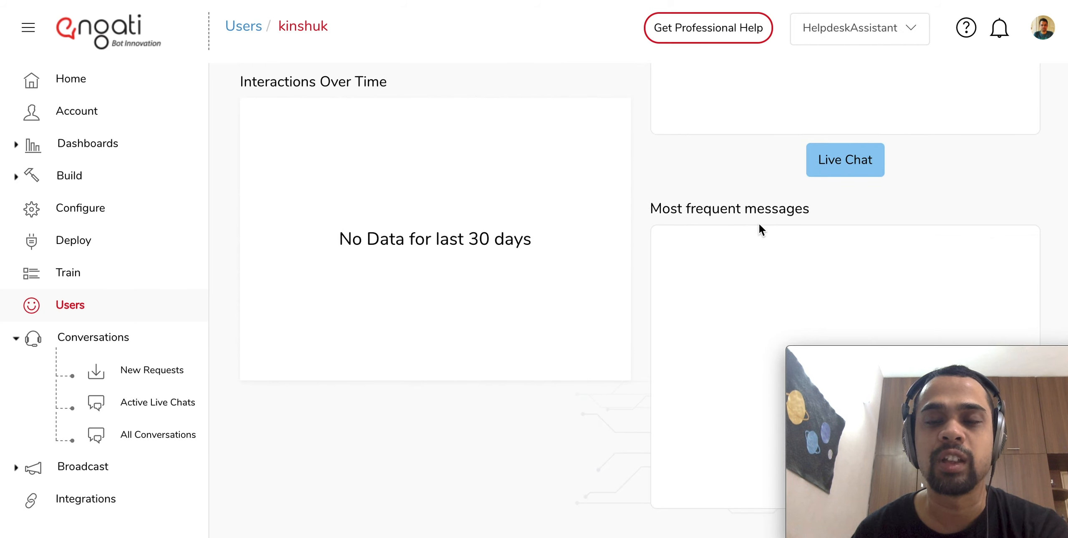
{"action": "scroll", "coordinate": [759, 224], "scroll_direction": "up", "scroll_amount": 1}
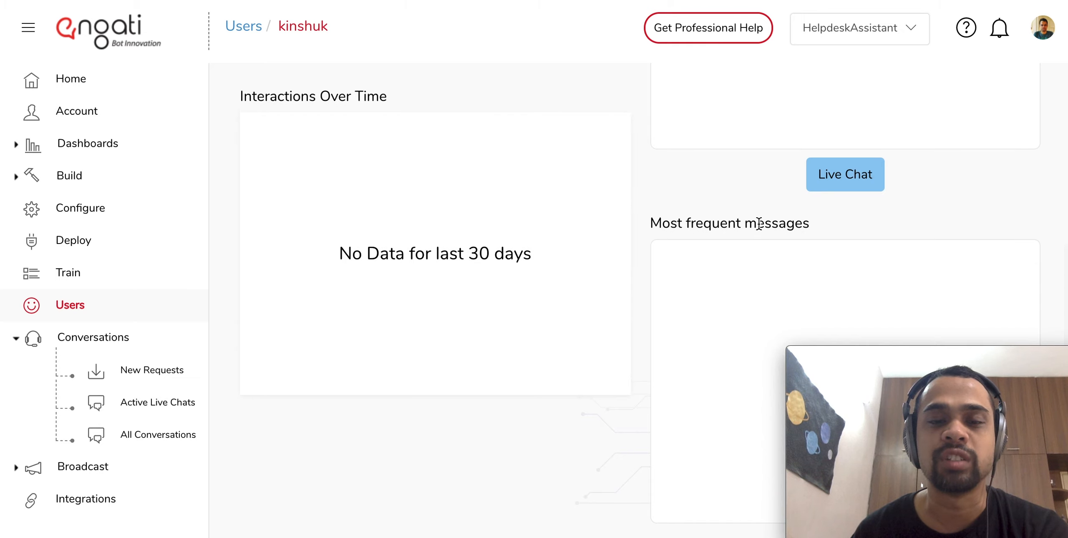
{"action": "scroll", "coordinate": [759, 225], "scroll_direction": "up", "scroll_amount": 1}
{"action": "scroll", "coordinate": [606, 229], "scroll_direction": "up", "scroll_amount": 4}
{"action": "scroll", "coordinate": [606, 231], "scroll_direction": "up", "scroll_amount": 5}
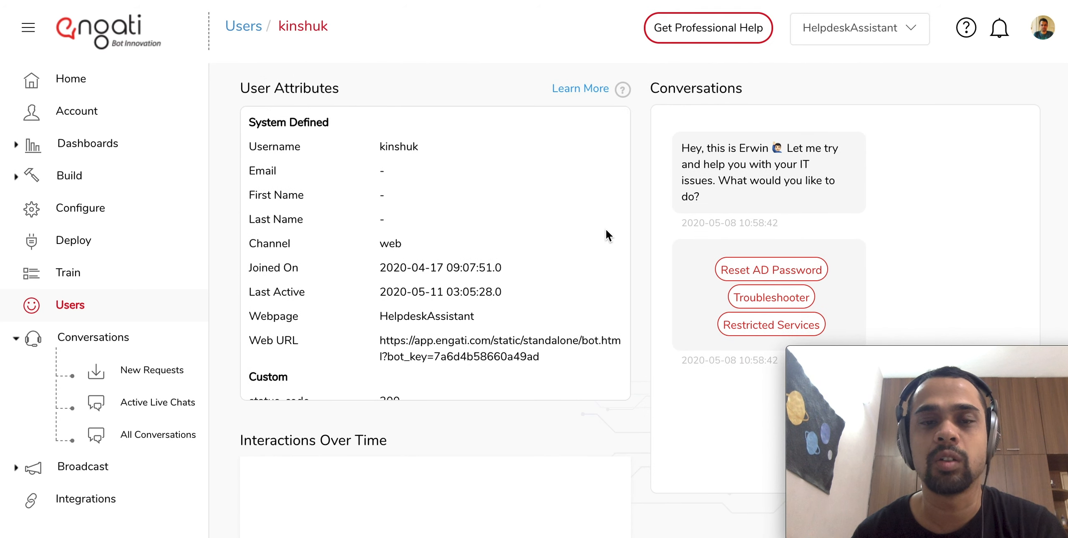
{"action": "scroll", "coordinate": [606, 230], "scroll_direction": "up", "scroll_amount": 2}
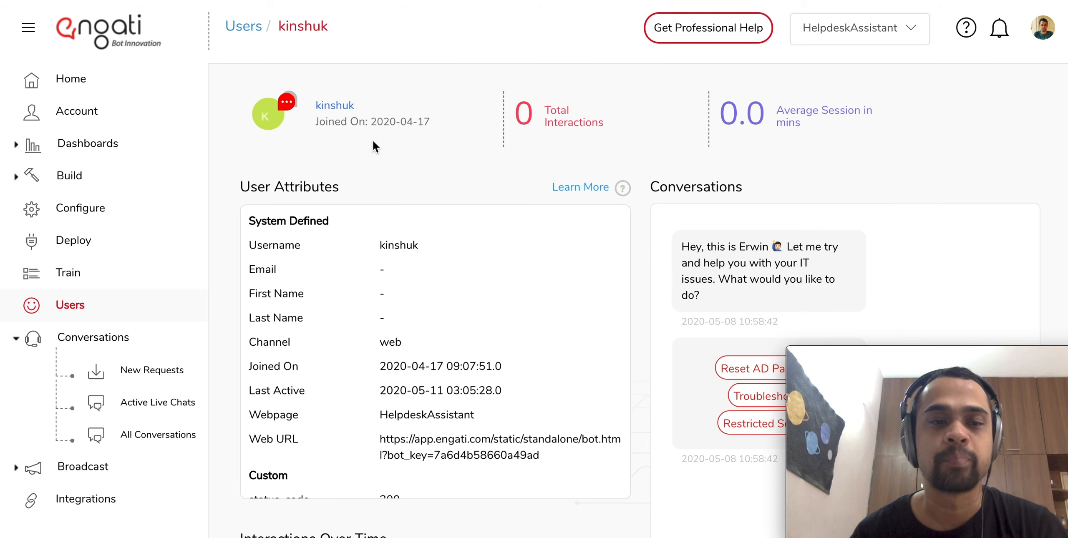
Step: Return to the user list, view the Custom Filters options and start creating a custom filter
{"action": "left_click", "coordinate": [255, 25]}
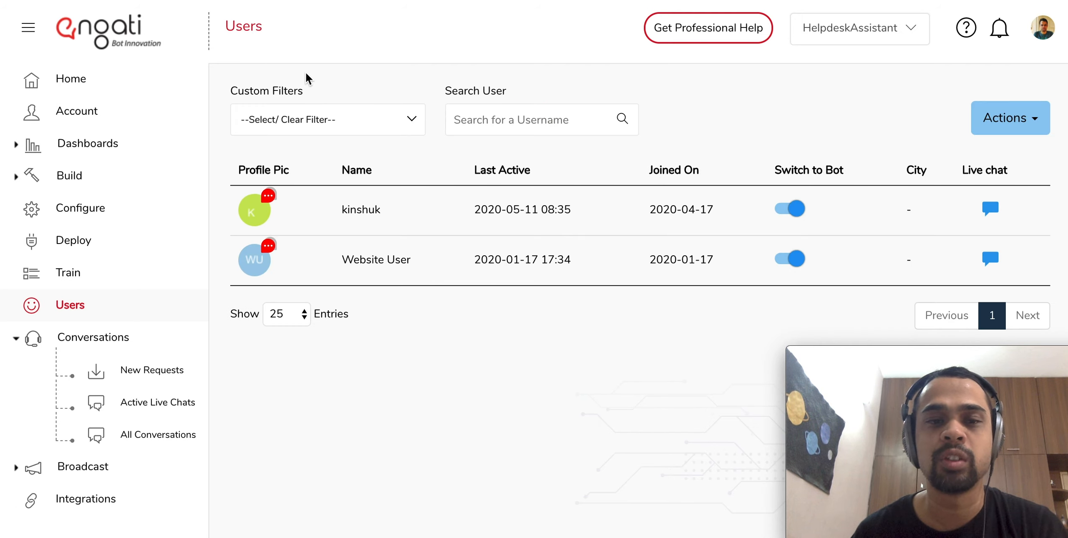
{"action": "left_click", "coordinate": [307, 116]}
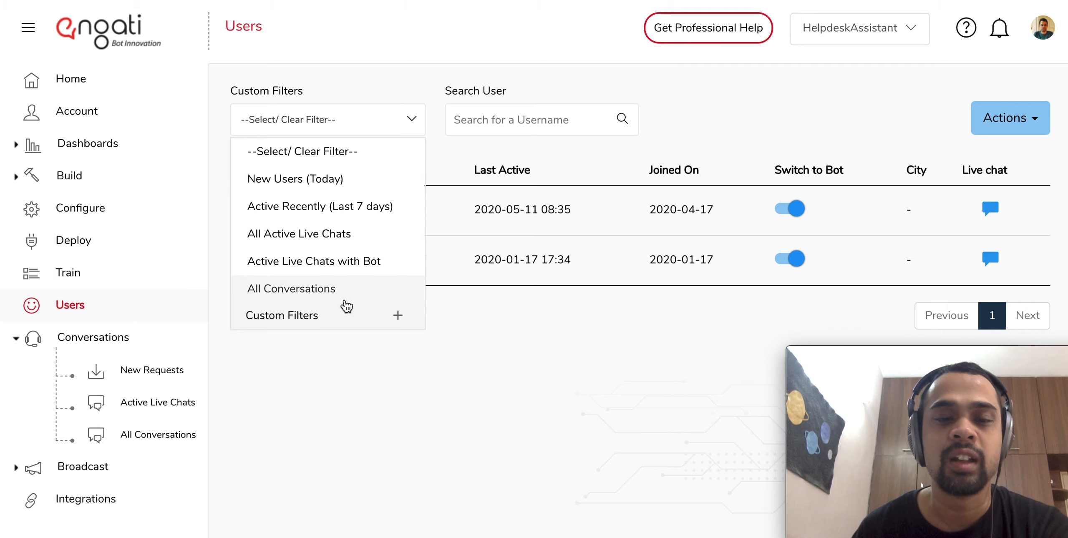
{"action": "left_click", "coordinate": [342, 314]}
{"action": "left_click", "coordinate": [403, 121]}
{"action": "left_click", "coordinate": [401, 315]}
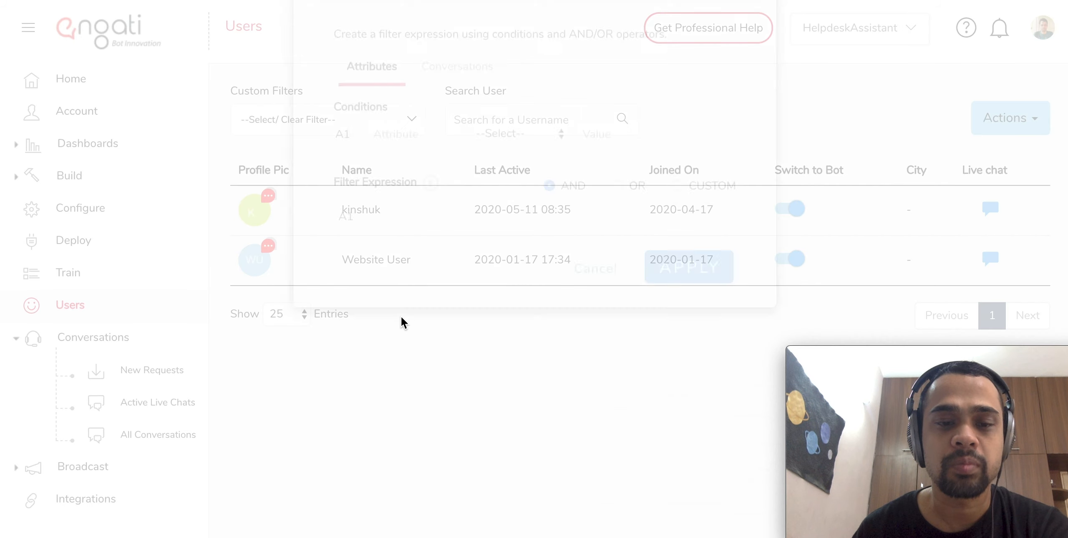
Step: Look over the attribute condition fields of the new filter rule and cancel the rule
{"action": "left_click", "coordinate": [412, 217]}
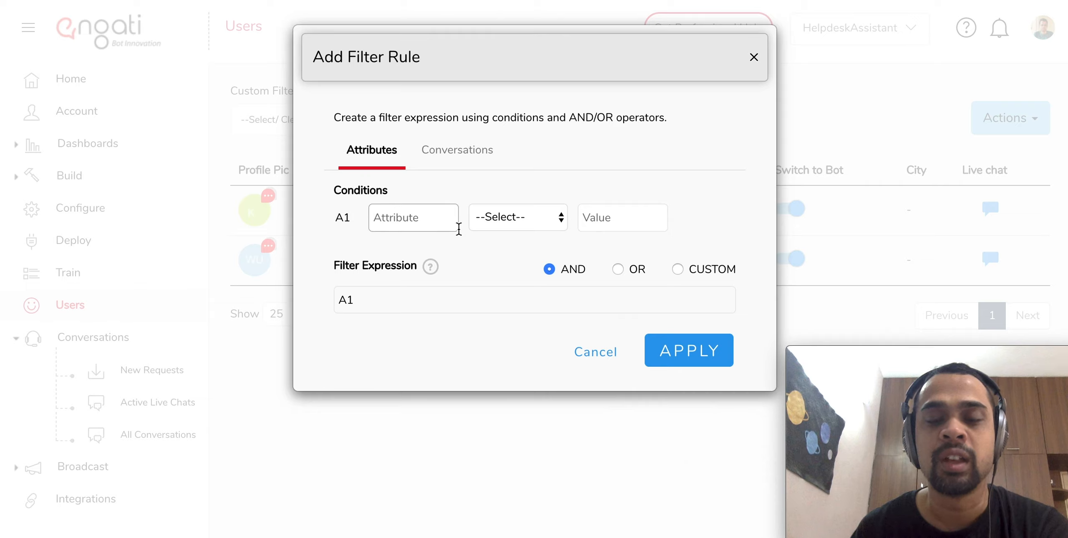
{"action": "left_click", "coordinate": [599, 351]}
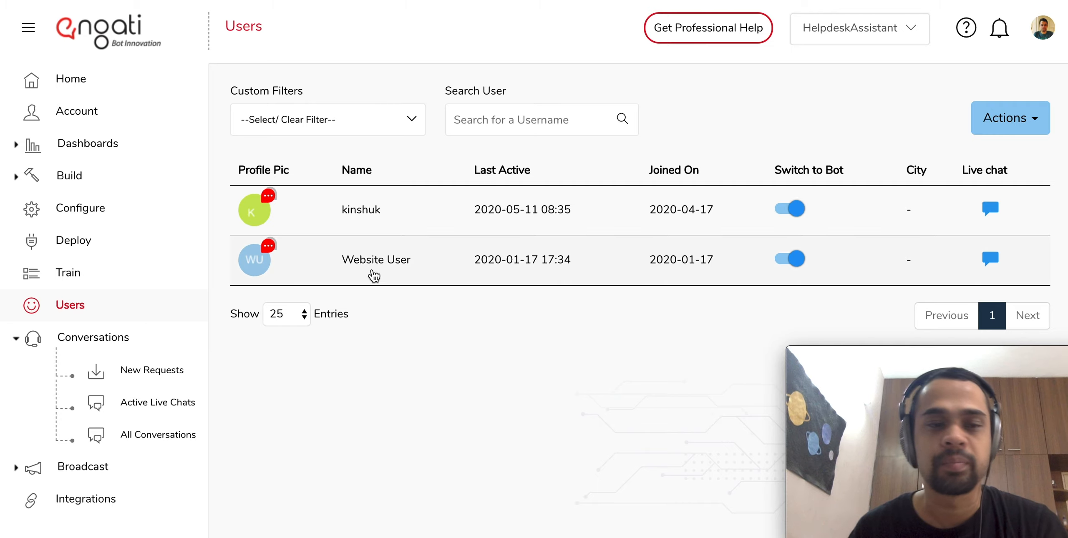
Step: Open the Engage dashboard and look over its interaction metrics and the New Users vs Active Users chart
{"action": "left_click", "coordinate": [160, 154]}
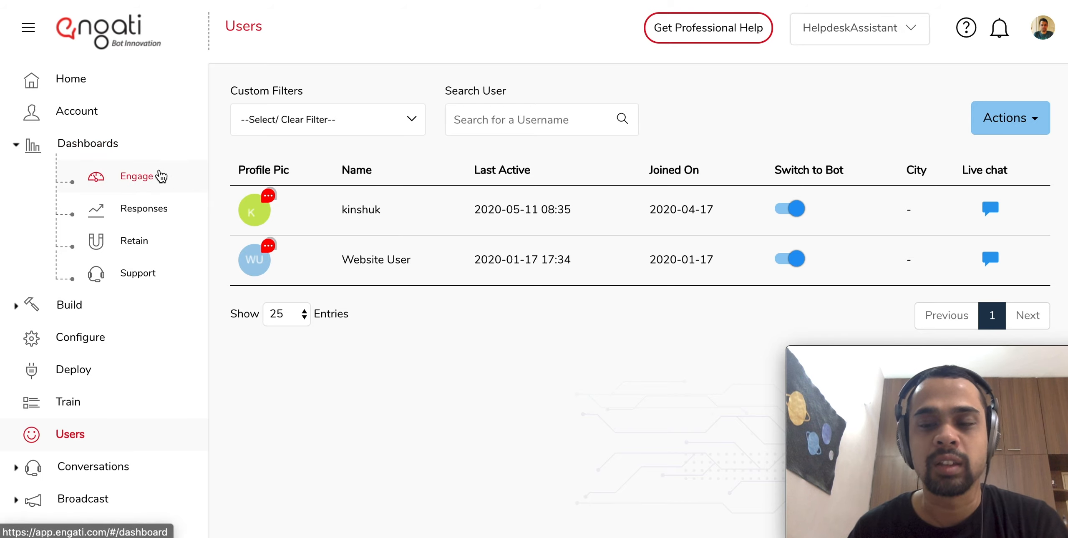
{"action": "left_click", "coordinate": [161, 177]}
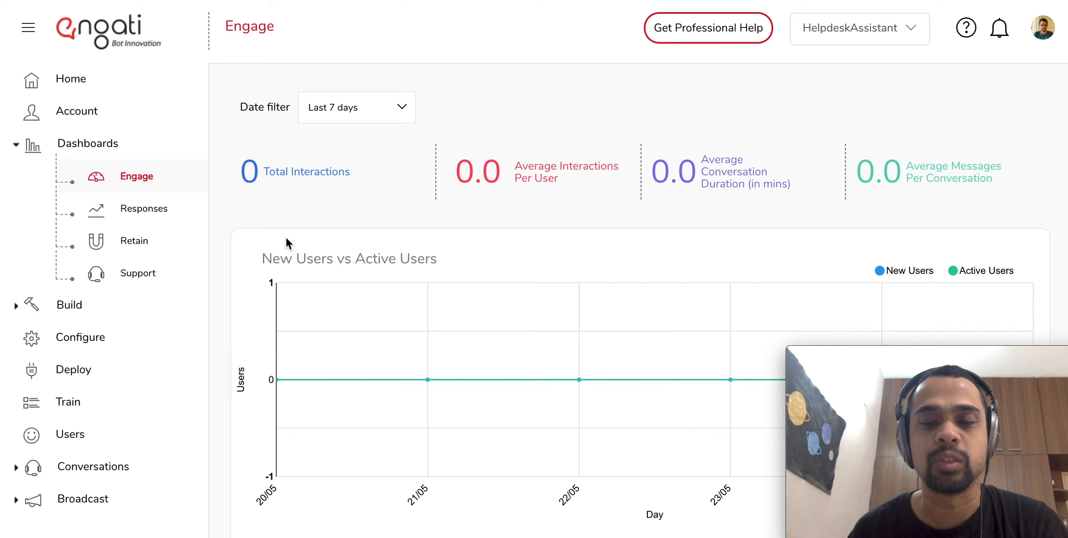
{"action": "scroll", "coordinate": [287, 239], "scroll_direction": "down", "scroll_amount": 1}
{"action": "scroll", "coordinate": [287, 239], "scroll_direction": "up", "scroll_amount": 1}
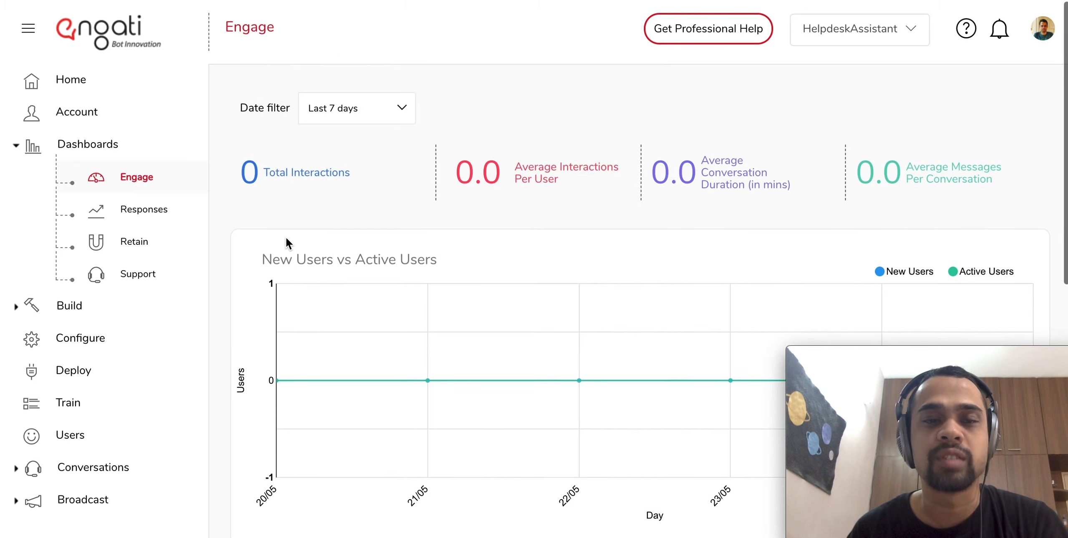
{"action": "scroll", "coordinate": [286, 241], "scroll_direction": "down", "scroll_amount": 1}
{"action": "scroll", "coordinate": [286, 242], "scroll_direction": "up", "scroll_amount": 1}
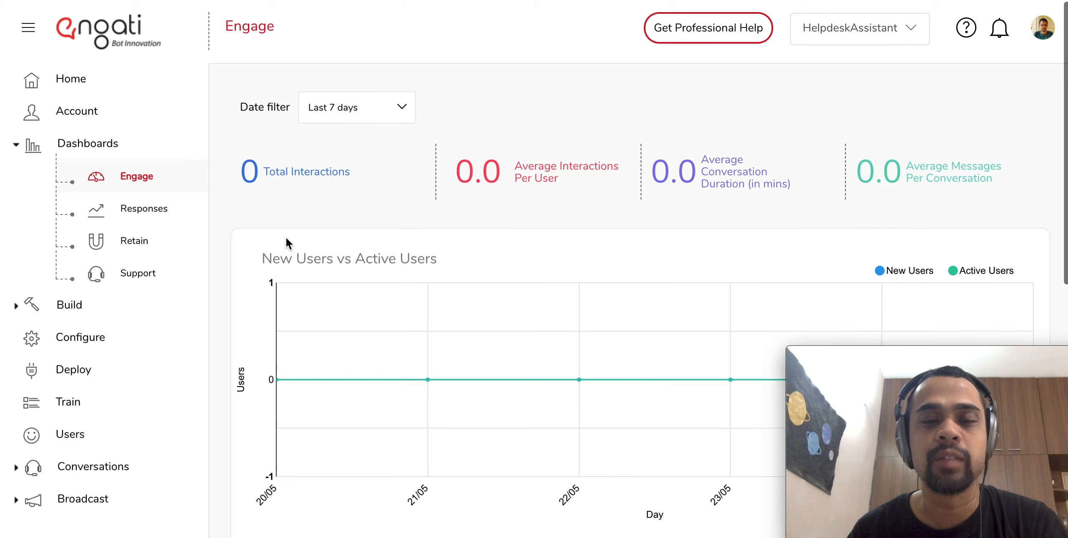
{"action": "scroll", "coordinate": [286, 242], "scroll_direction": "down", "scroll_amount": 4}
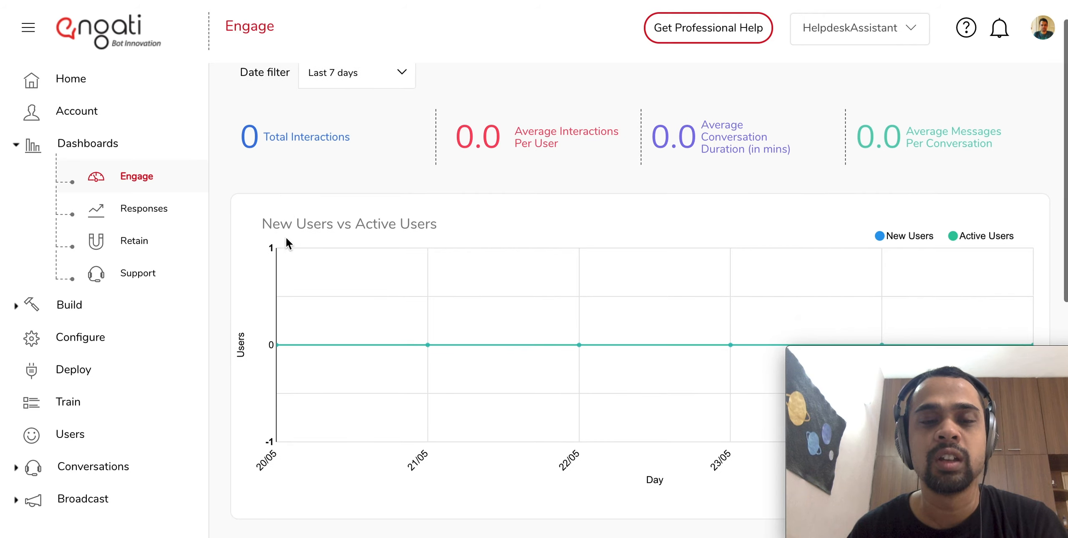
Step: Examine the Button Actions chart and the Most frequent messages word cloud on the Engage dashboard
{"action": "scroll", "coordinate": [286, 242], "scroll_direction": "down", "scroll_amount": 5}
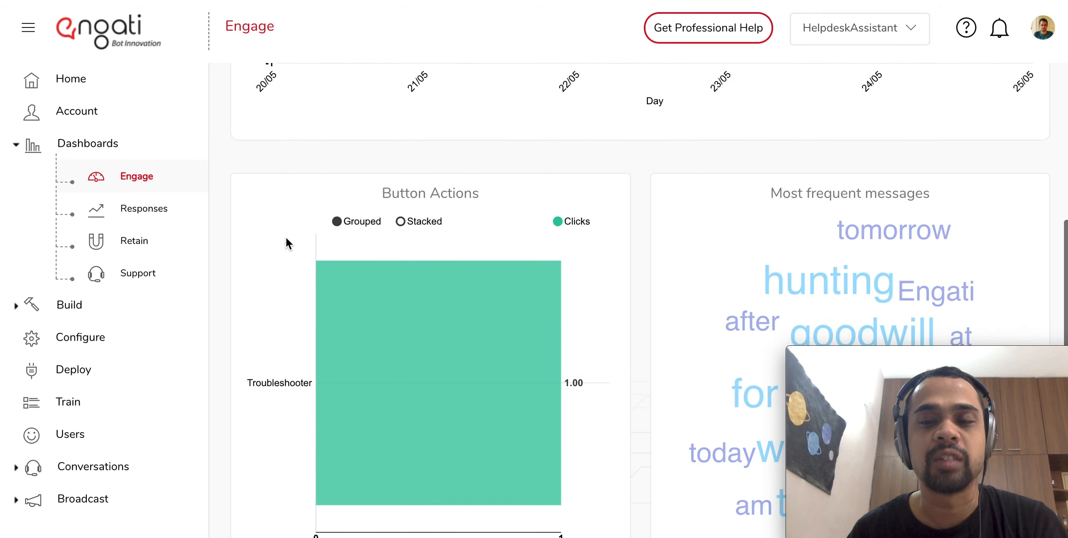
{"action": "scroll", "coordinate": [286, 242], "scroll_direction": "down", "scroll_amount": 2}
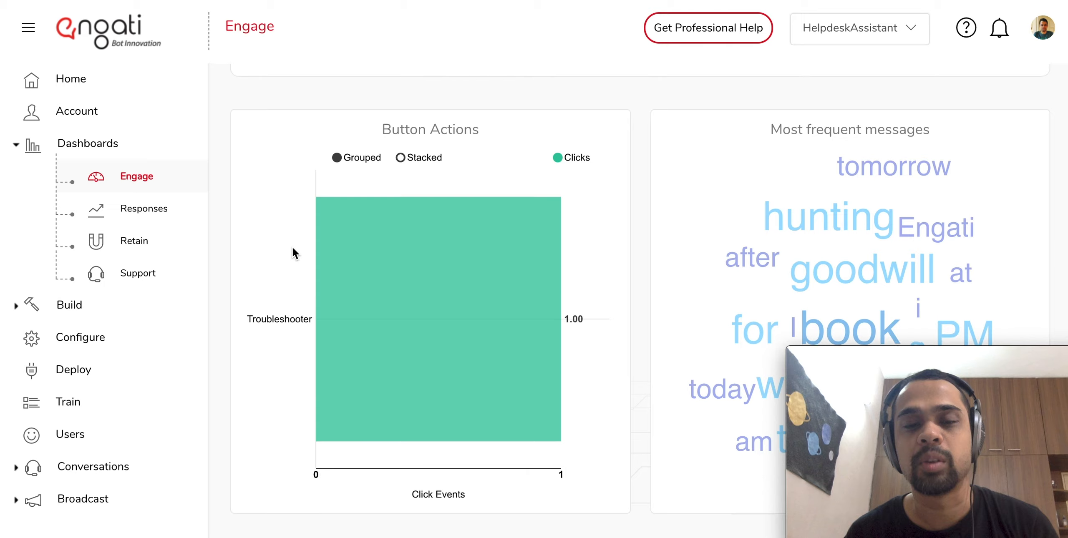
{"action": "scroll", "coordinate": [292, 247], "scroll_direction": "up", "scroll_amount": 1}
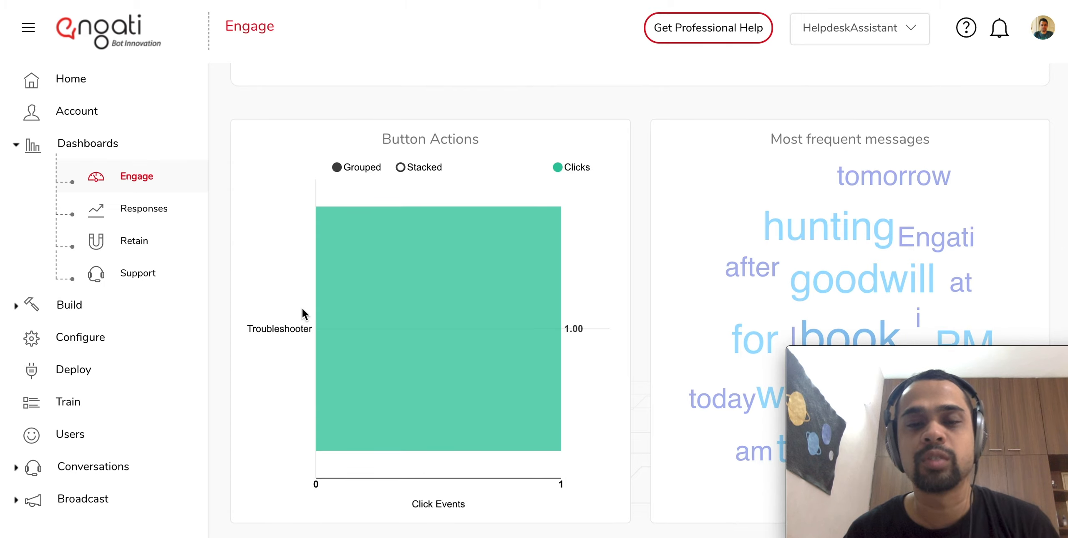
{"action": "mouse_move", "coordinate": [526, 258]}
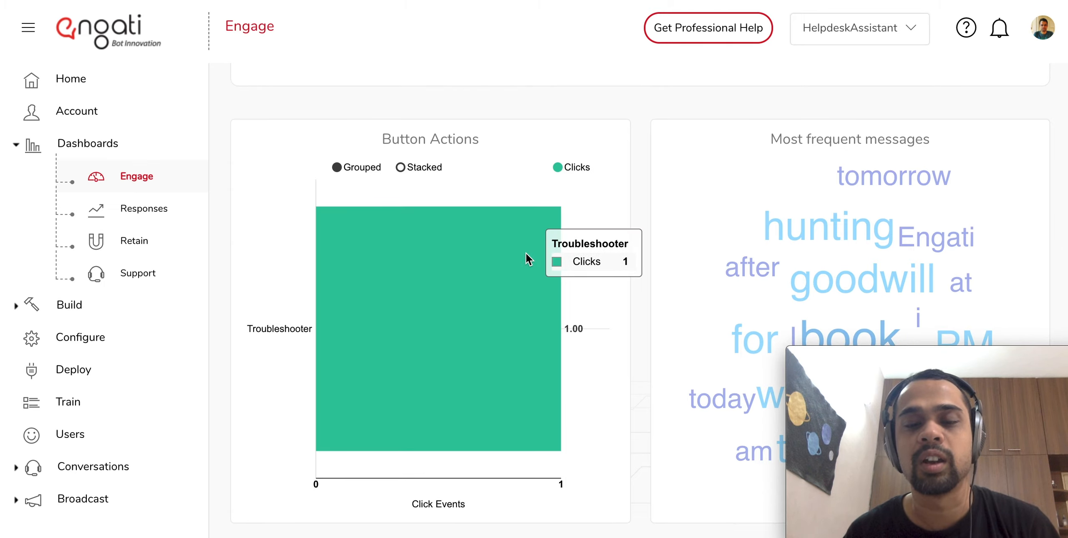
{"action": "scroll", "coordinate": [673, 183], "scroll_direction": "down", "scroll_amount": 1}
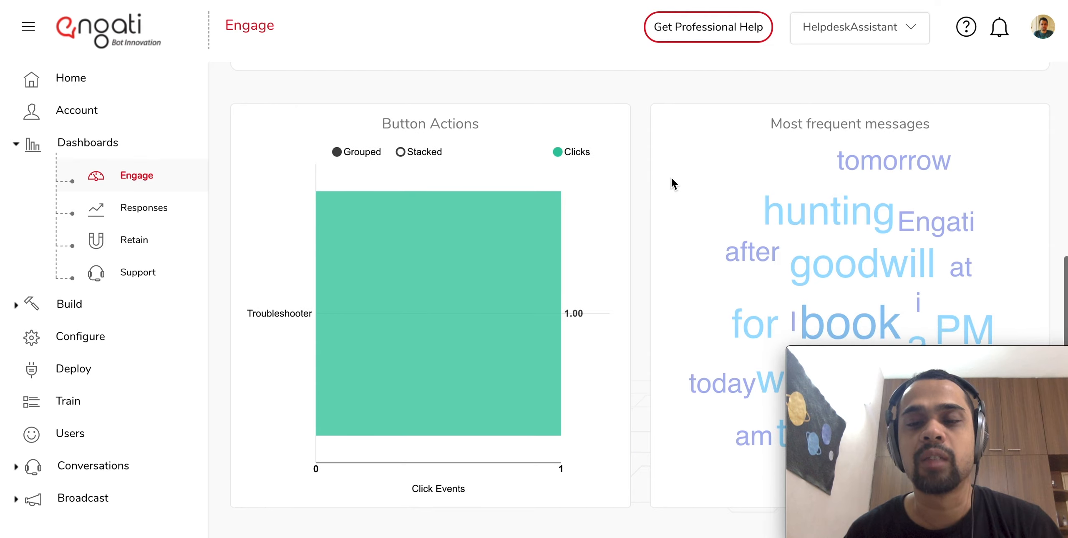
{"action": "scroll", "coordinate": [583, 133], "scroll_direction": "up", "scroll_amount": 1}
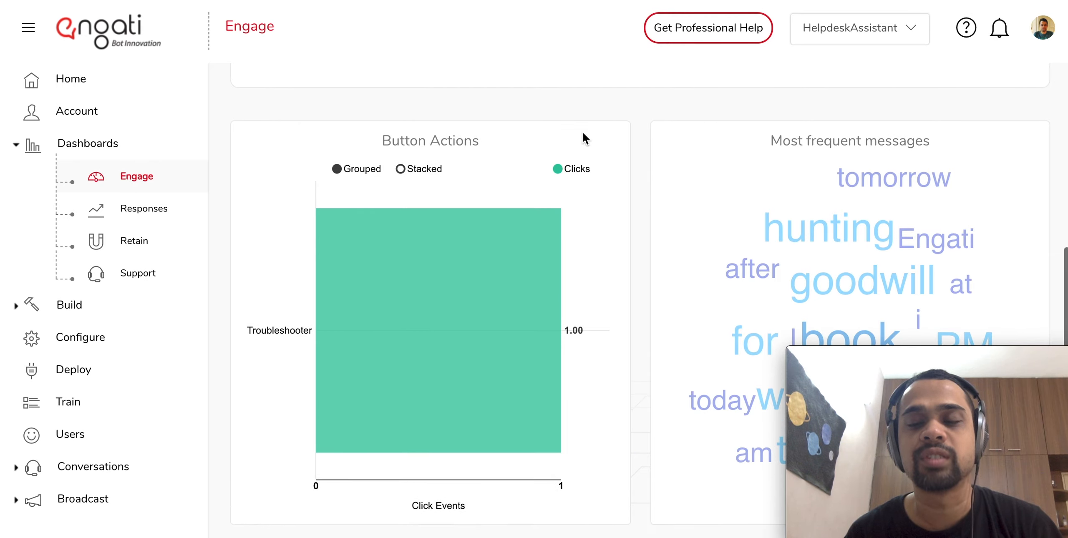
{"action": "scroll", "coordinate": [583, 133], "scroll_direction": "up", "scroll_amount": 3}
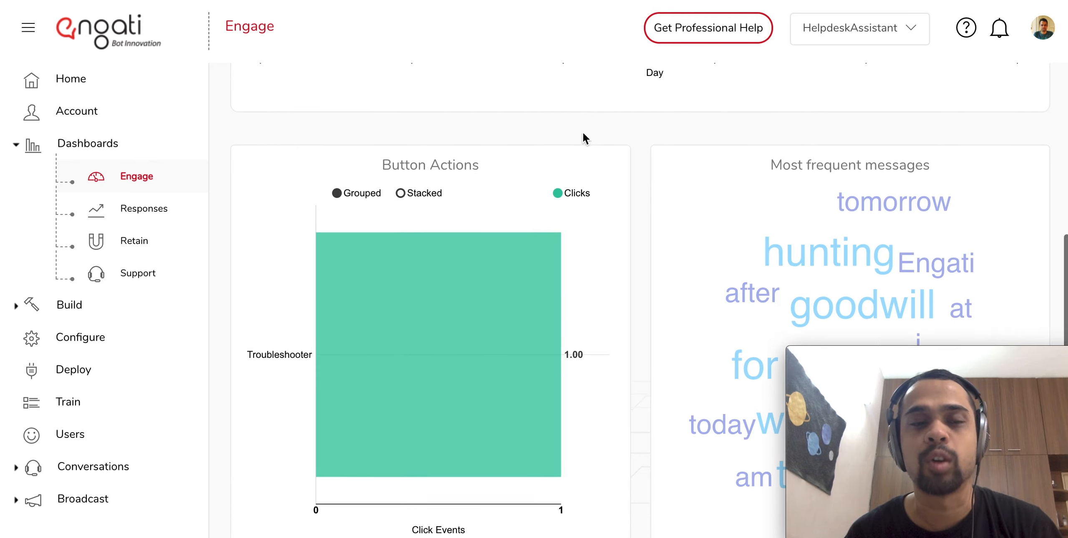
Step: View the Responses dashboard and open the list of unanswered questions from its Total Questions Unanswered metric
{"action": "left_click", "coordinate": [197, 210]}
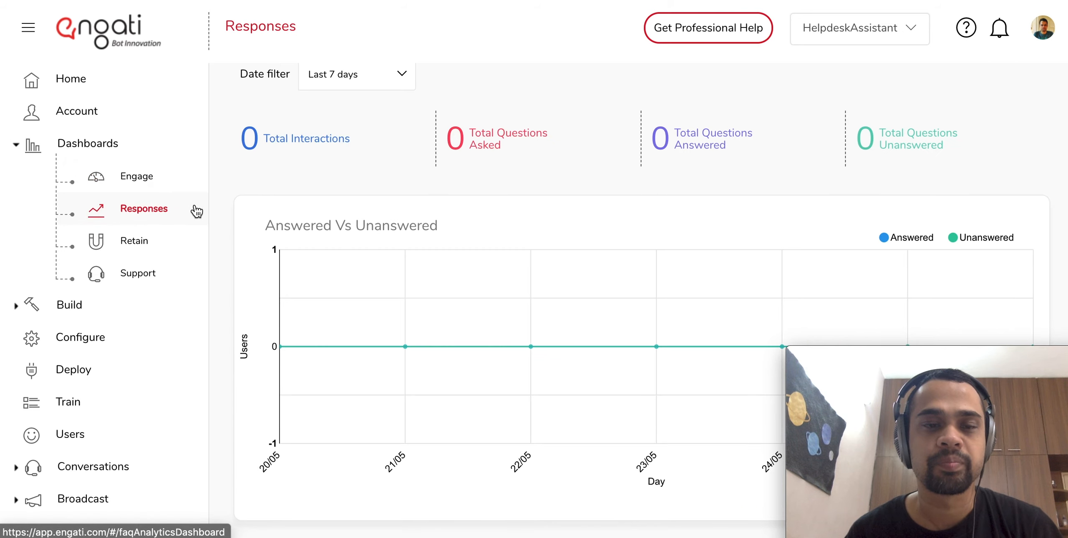
{"action": "scroll", "coordinate": [324, 147], "scroll_direction": "up", "scroll_amount": 2}
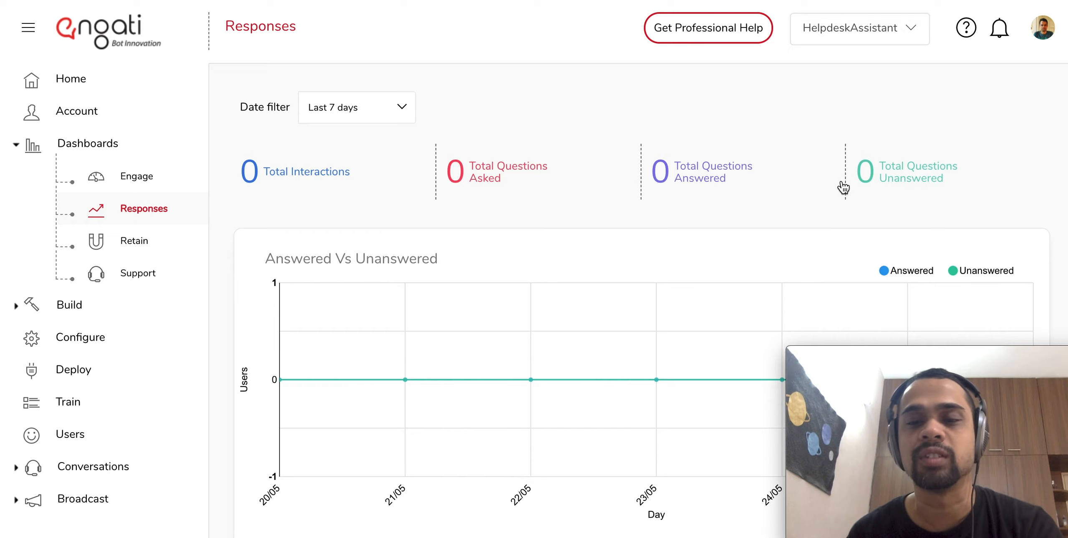
{"action": "left_click", "coordinate": [908, 172]}
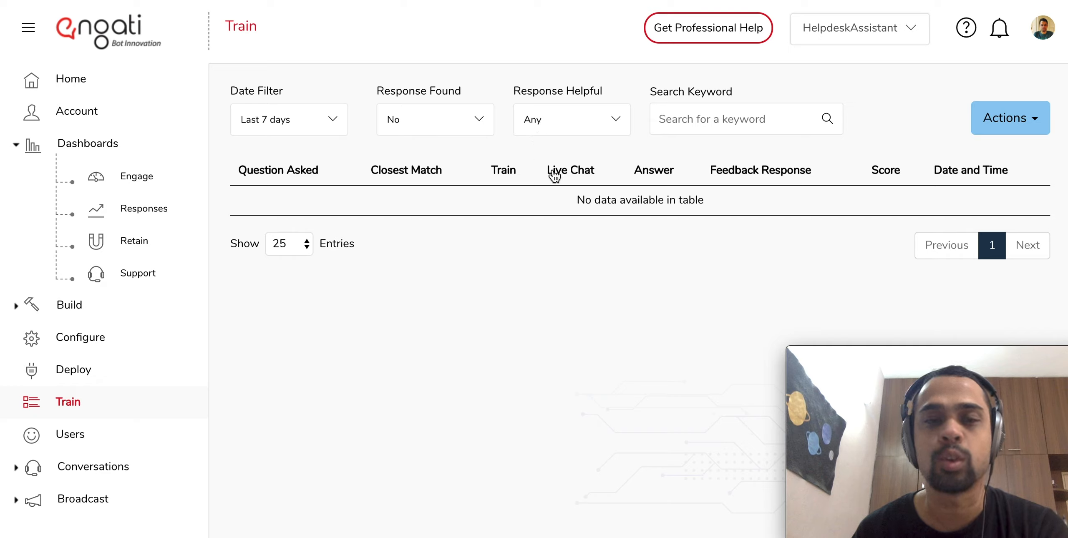
Step: Open the Support dashboard and look through its Date, Agent and Category breakdowns, ending on the Date view
{"action": "left_click", "coordinate": [126, 272]}
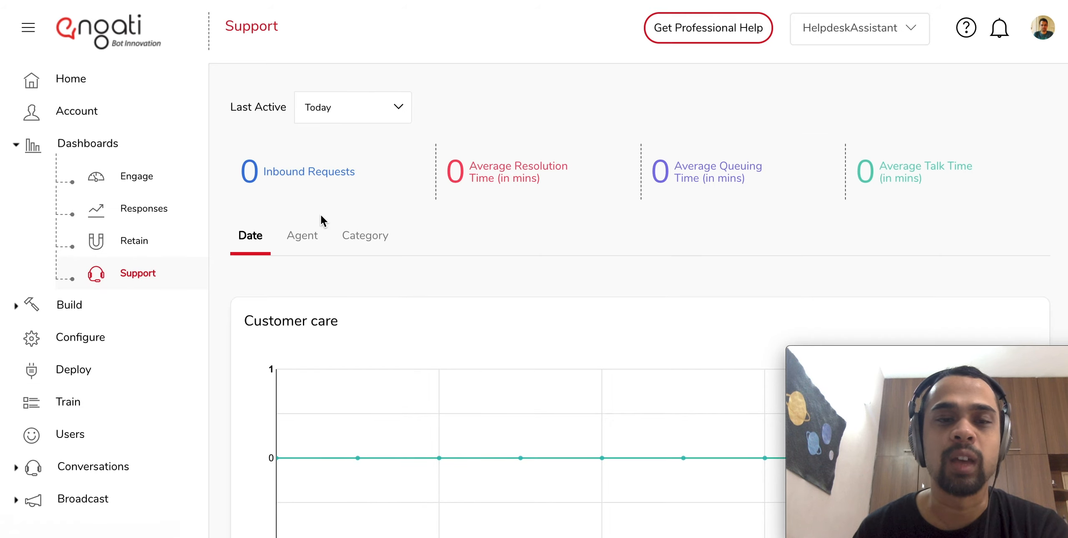
{"action": "scroll", "coordinate": [321, 217], "scroll_direction": "down", "scroll_amount": 4}
{"action": "scroll", "coordinate": [321, 214], "scroll_direction": "down", "scroll_amount": 4}
{"action": "scroll", "coordinate": [320, 214], "scroll_direction": "up", "scroll_amount": 8}
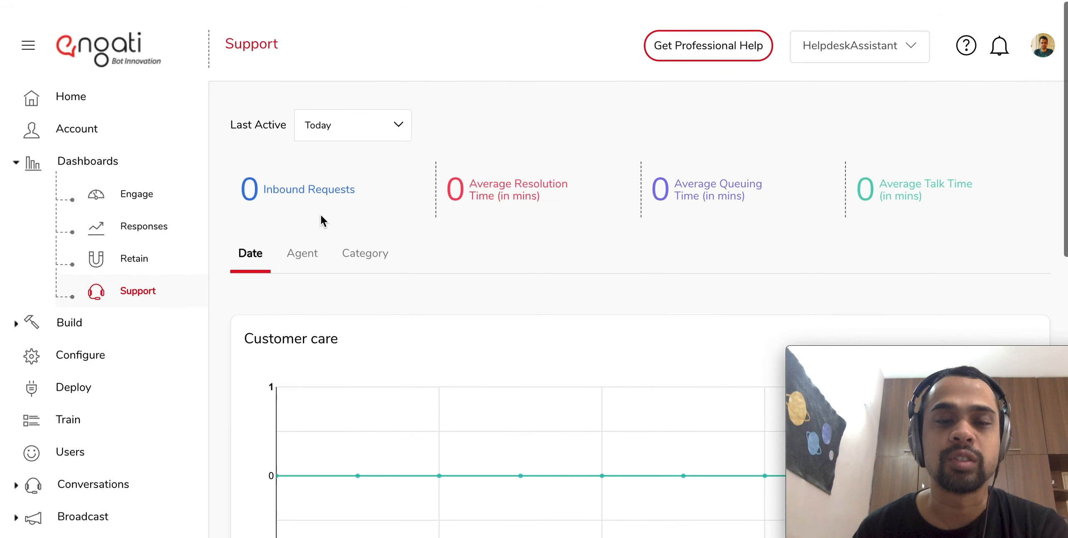
{"action": "left_click", "coordinate": [311, 240]}
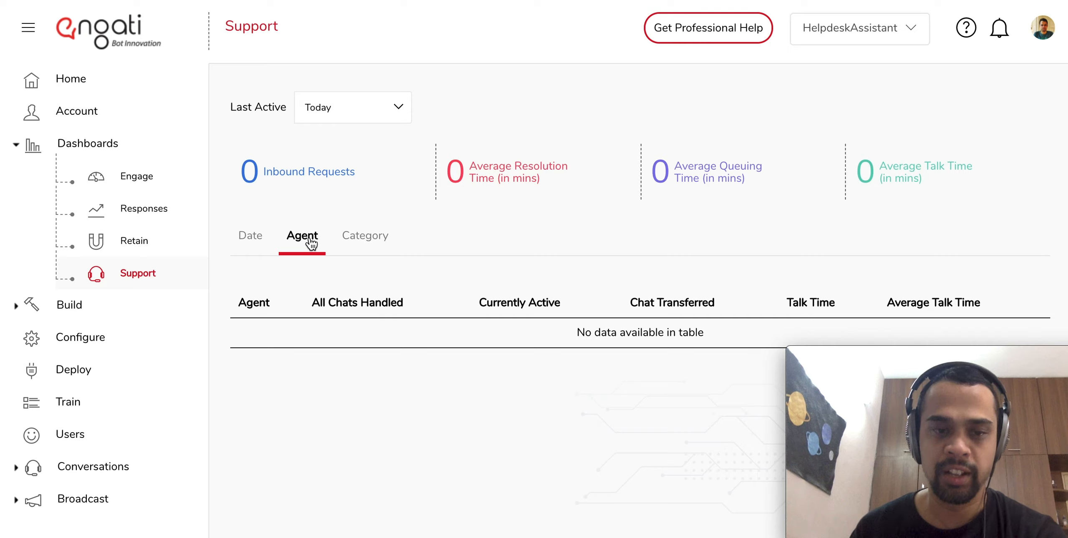
{"action": "left_click", "coordinate": [340, 242]}
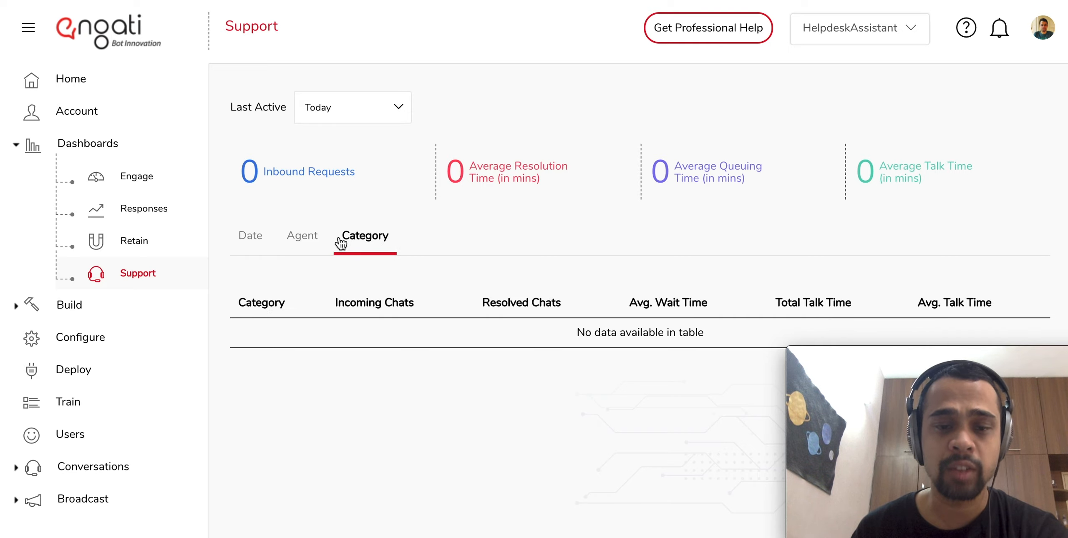
{"action": "left_click", "coordinate": [256, 237]}
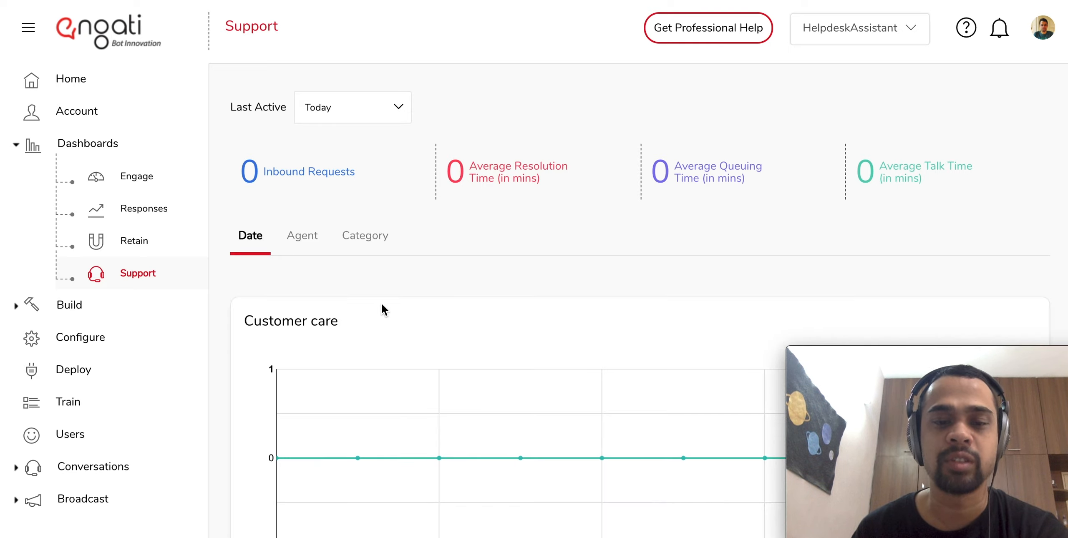
Step: Examine the hourly table of incoming and resolved chats on the Support dashboard
{"action": "scroll", "coordinate": [383, 304], "scroll_direction": "down", "scroll_amount": 5}
{"action": "scroll", "coordinate": [382, 305], "scroll_direction": "down", "scroll_amount": 4}
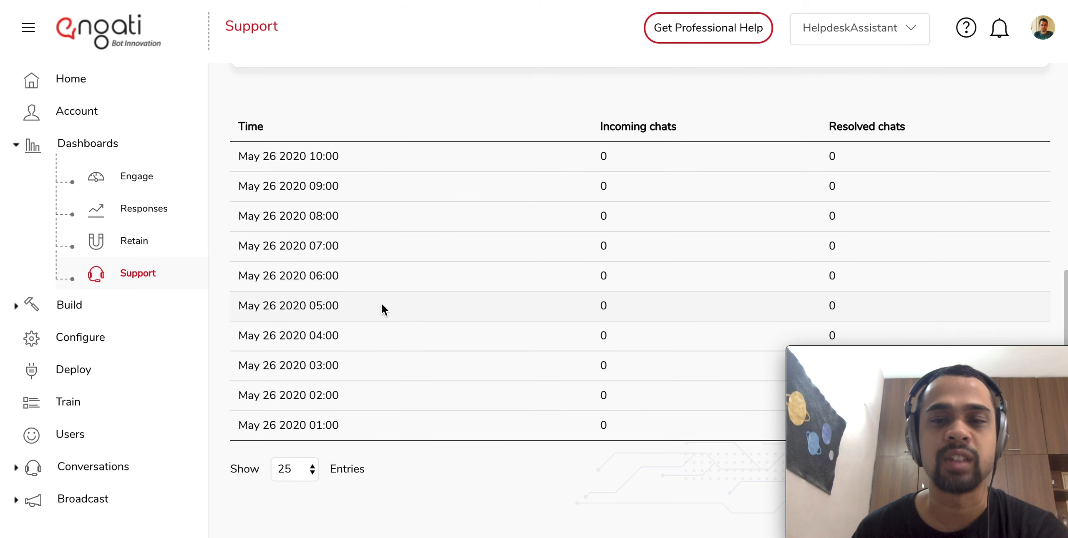
{"action": "scroll", "coordinate": [621, 169], "scroll_direction": "up", "scroll_amount": 1}
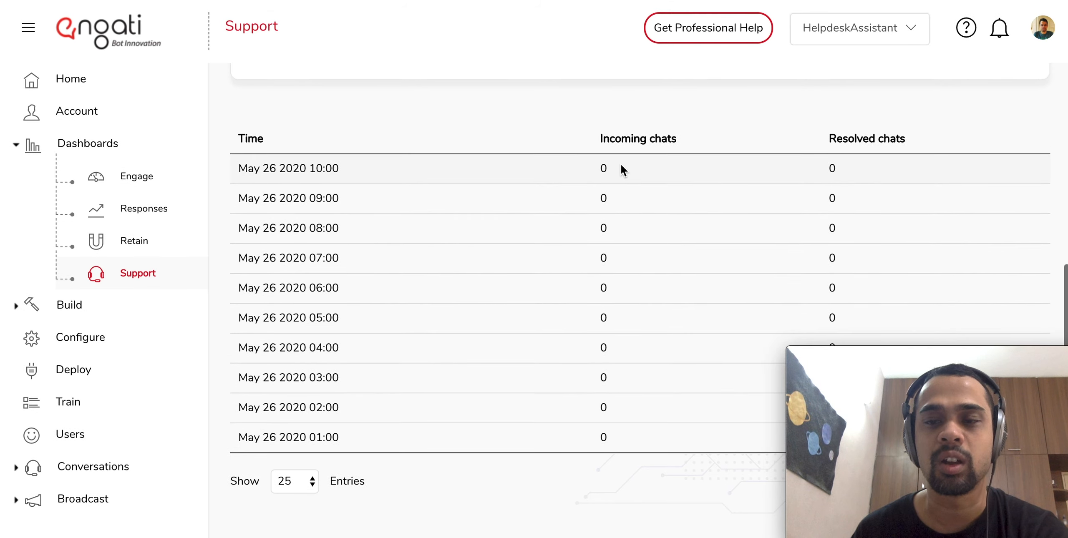
{"action": "scroll", "coordinate": [621, 165], "scroll_direction": "up", "scroll_amount": 1}
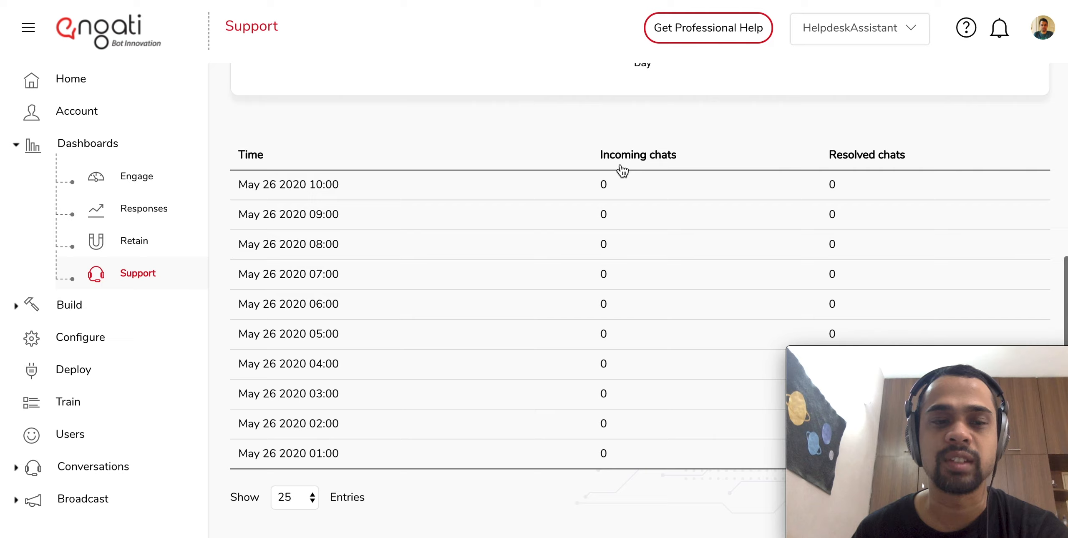
Step: Open the Retain dashboard to view the User Retention Analysis
{"action": "left_click", "coordinate": [196, 245]}
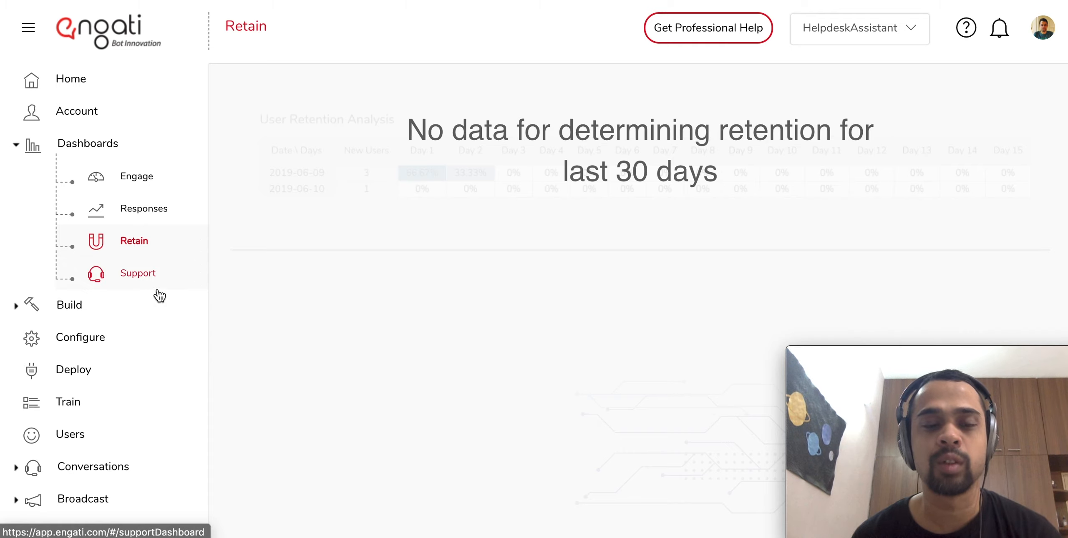
{"action": "scroll", "coordinate": [160, 295], "scroll_direction": "down", "scroll_amount": 1}
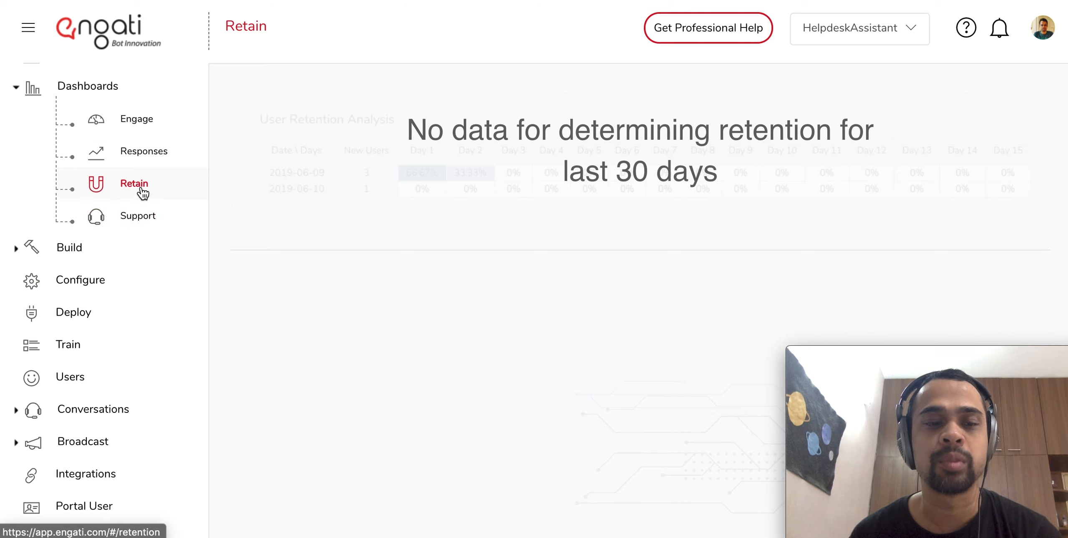
{"action": "scroll", "coordinate": [114, 360], "scroll_direction": "down", "scroll_amount": 1}
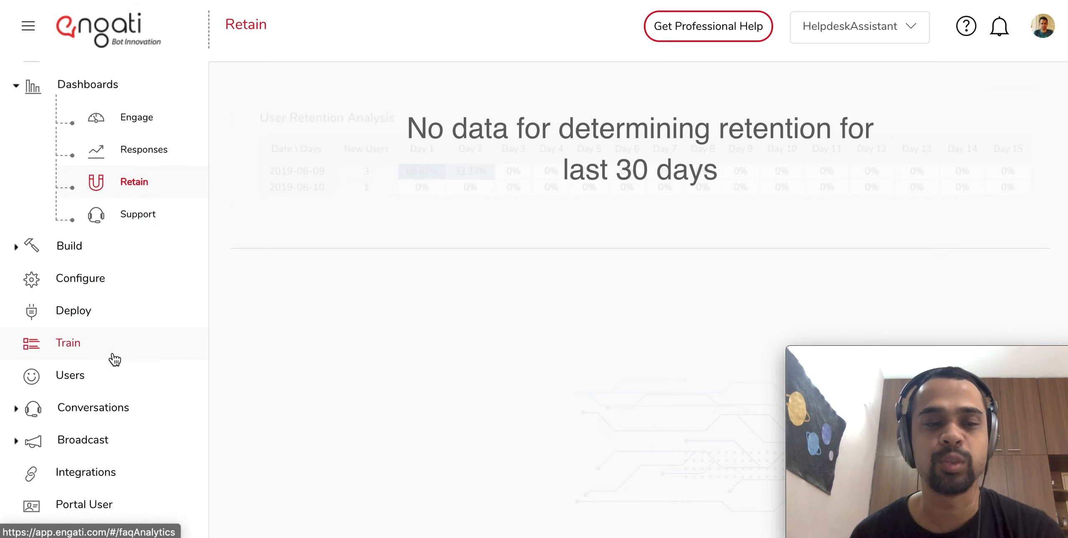
Step: Open the Portal User page, view the Invite User form and its role options, and close the form without sending an invitation
{"action": "left_click", "coordinate": [77, 504]}
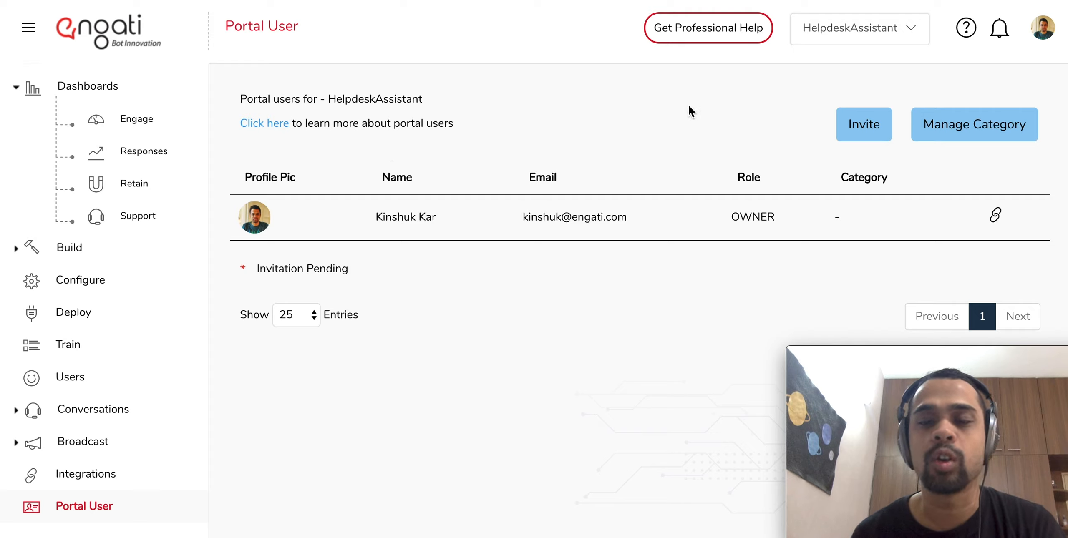
{"action": "left_click", "coordinate": [853, 120]}
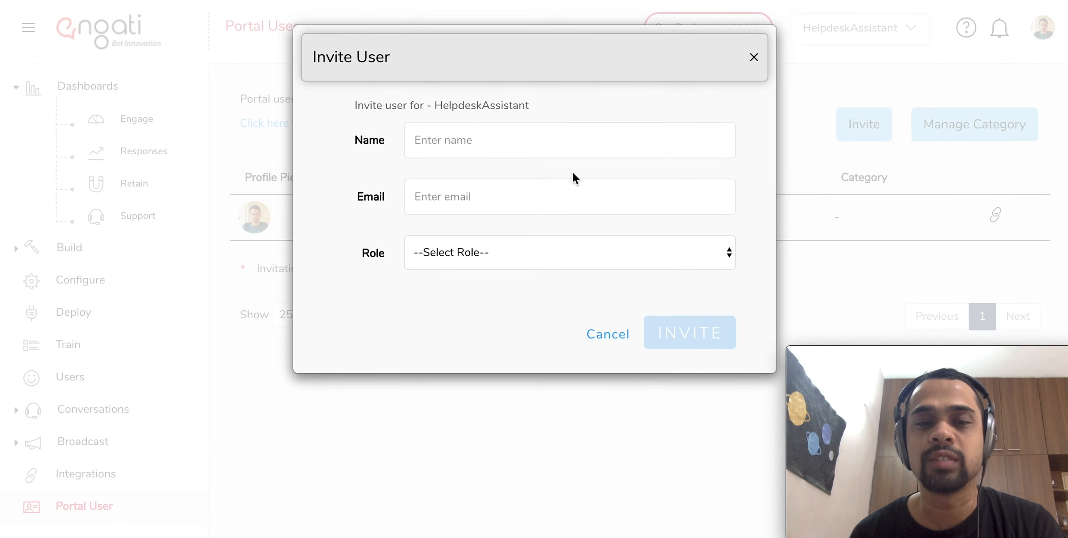
{"action": "left_click", "coordinate": [553, 145]}
{"action": "left_click", "coordinate": [383, 179]}
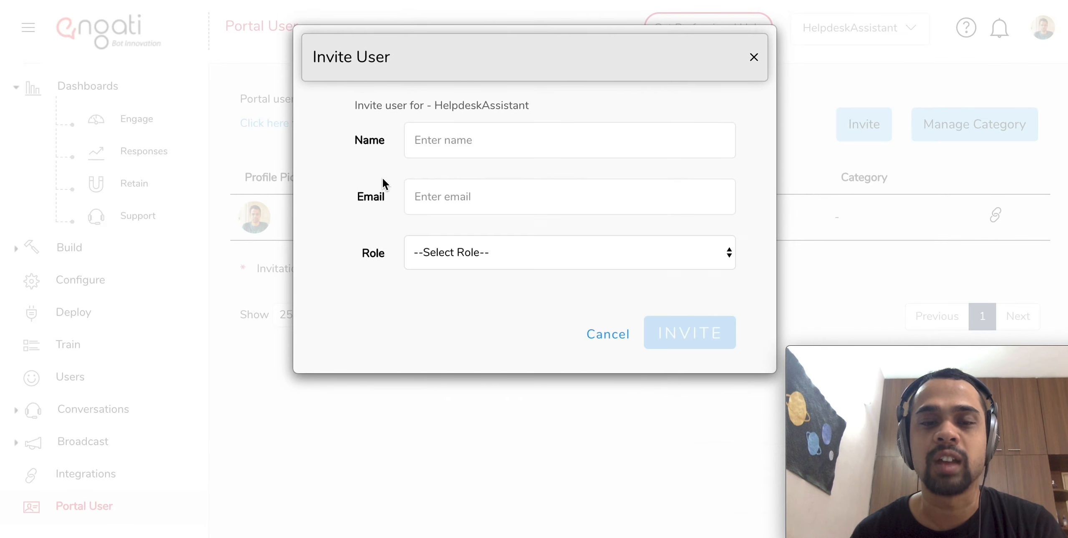
{"action": "left_click", "coordinate": [421, 250]}
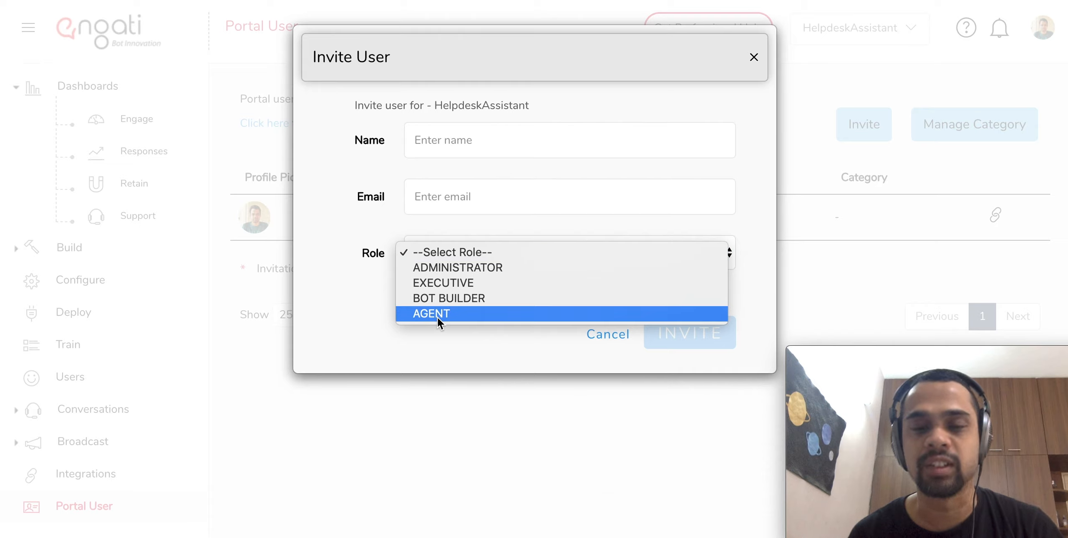
{"action": "left_click", "coordinate": [369, 298]}
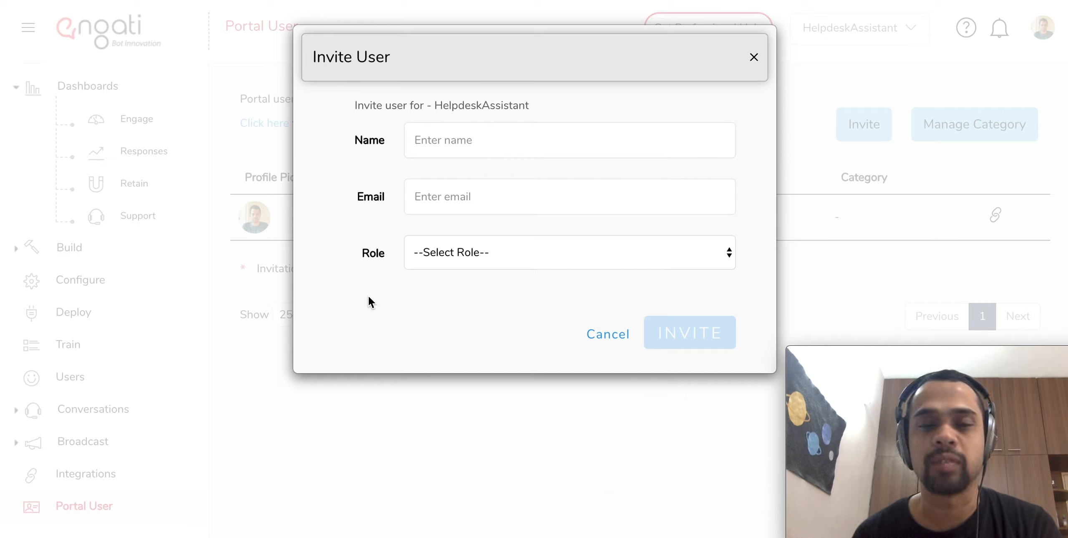
{"action": "left_click", "coordinate": [227, 352]}
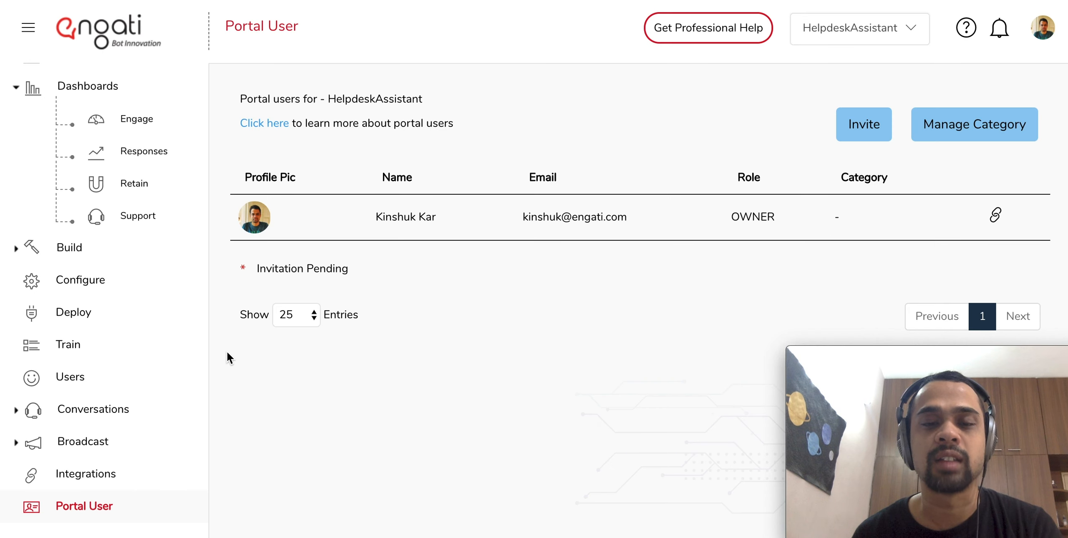
{"action": "scroll", "coordinate": [167, 278], "scroll_direction": "up", "scroll_amount": 2}
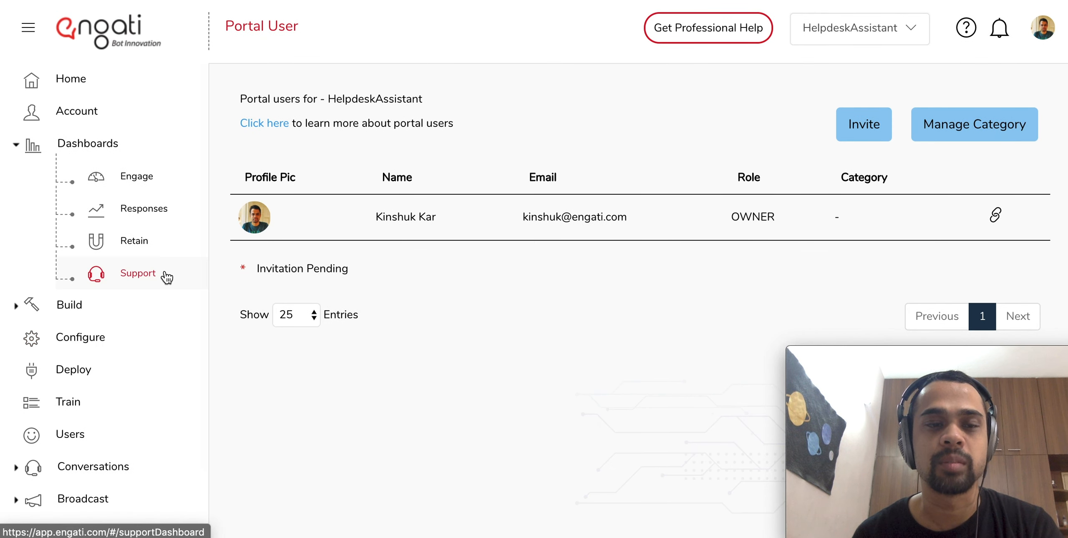